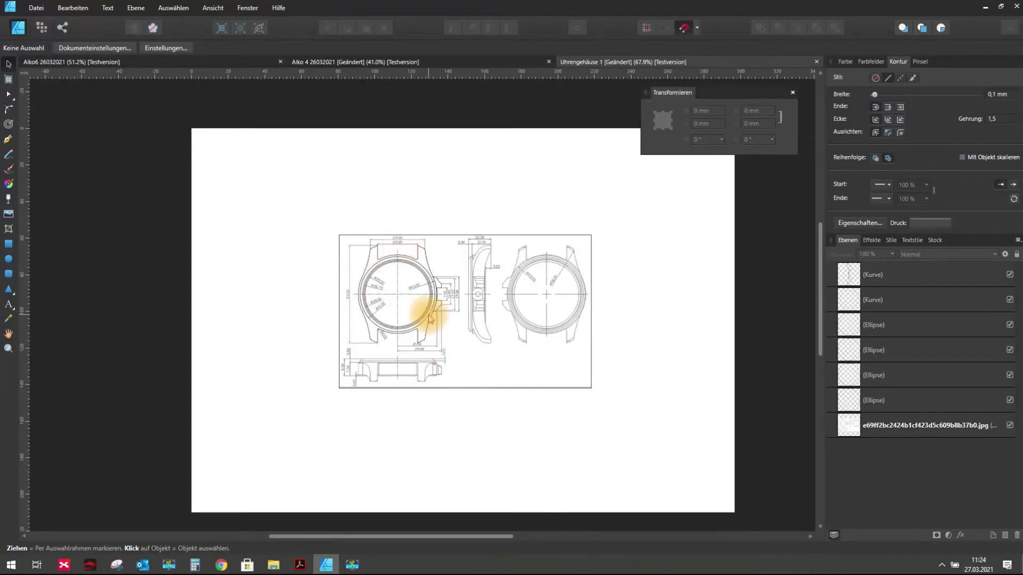
- Hide and re-show the reference drawing to check the existing tracing
{"action": "scroll", "coordinate": [430, 318], "scroll_direction": "up", "scroll_amount": 4}
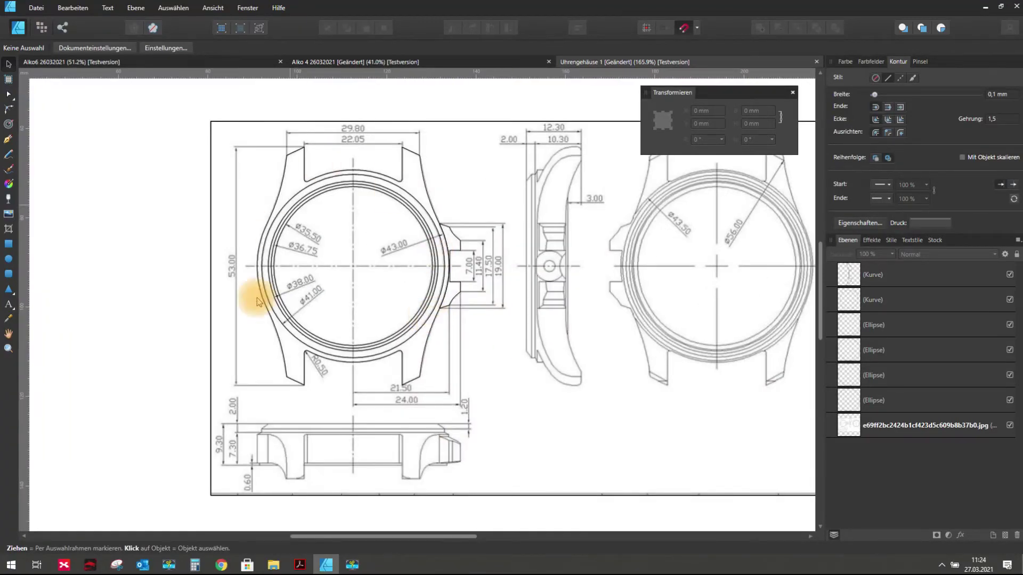
{"action": "left_click", "coordinate": [36, 8]}
{"action": "left_click", "coordinate": [54, 99]}
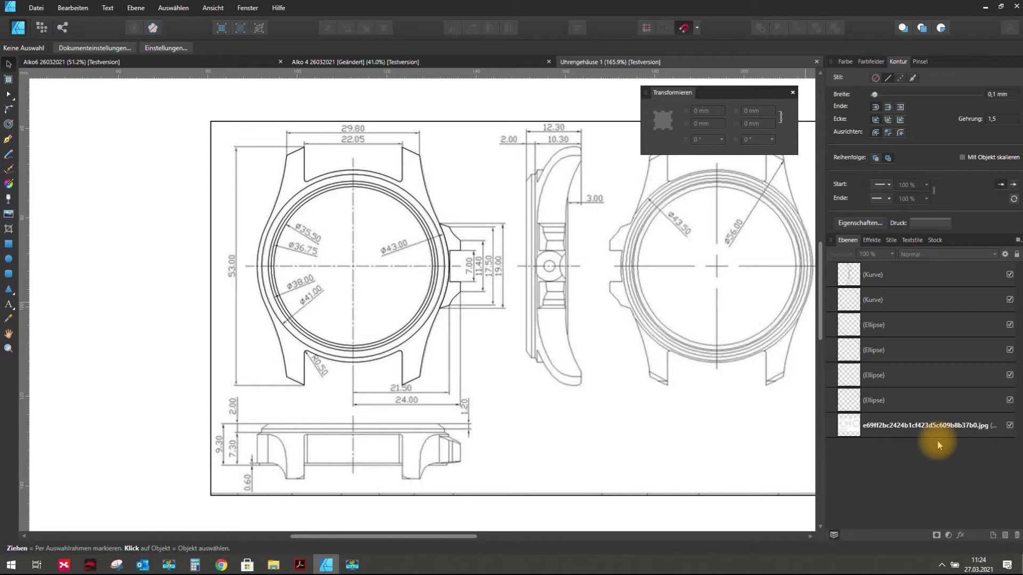
{"action": "left_click", "coordinate": [1010, 425]}
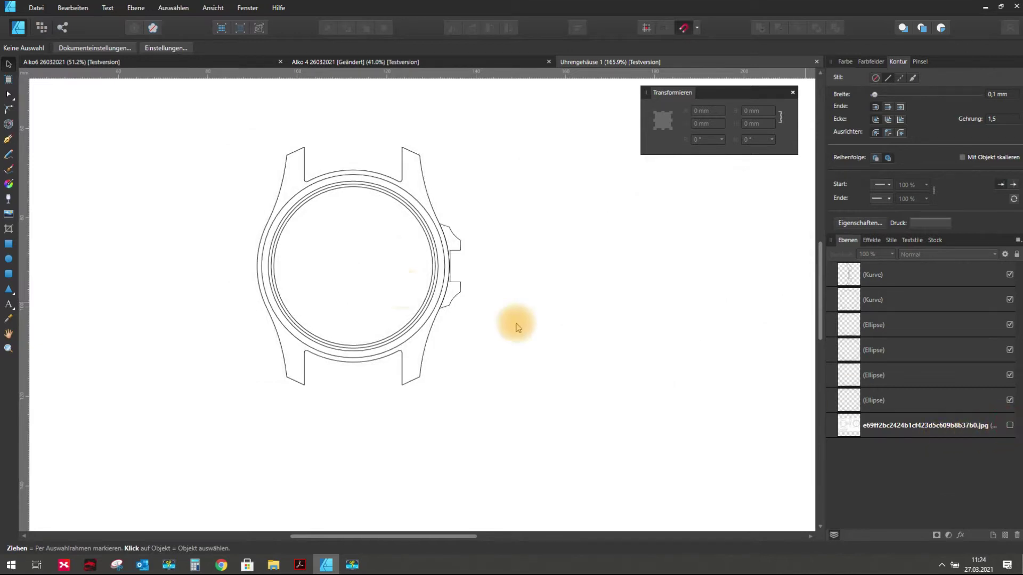
{"action": "scroll", "coordinate": [277, 221], "scroll_direction": "up", "scroll_amount": 4}
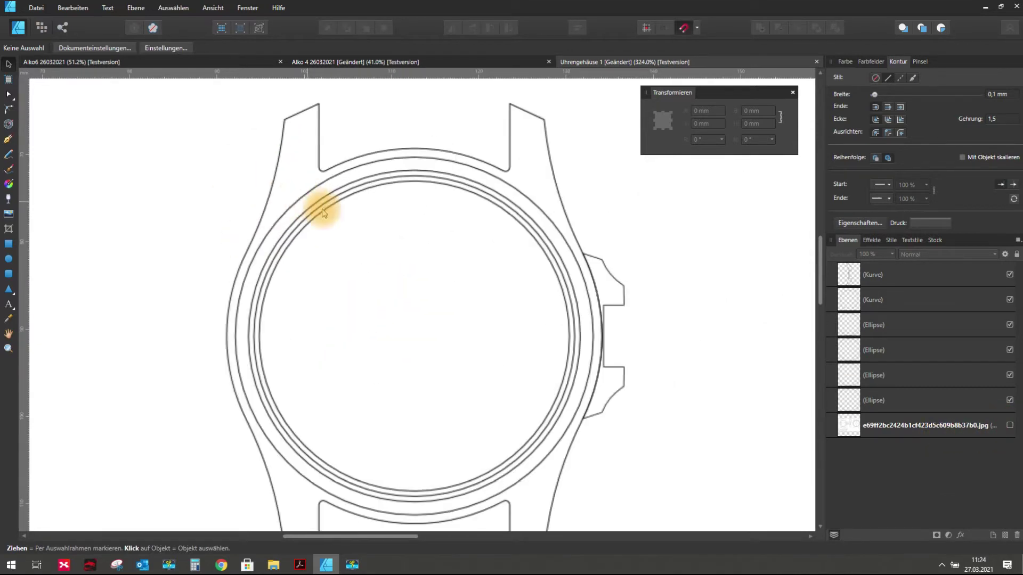
{"action": "scroll", "coordinate": [269, 240], "scroll_direction": "down", "scroll_amount": 5}
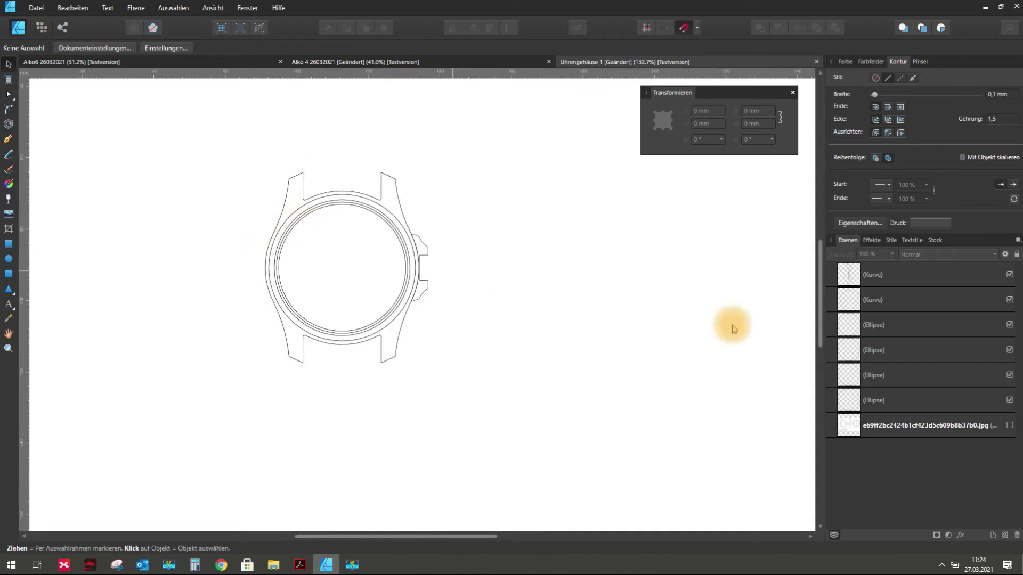
{"action": "left_click", "coordinate": [1010, 426]}
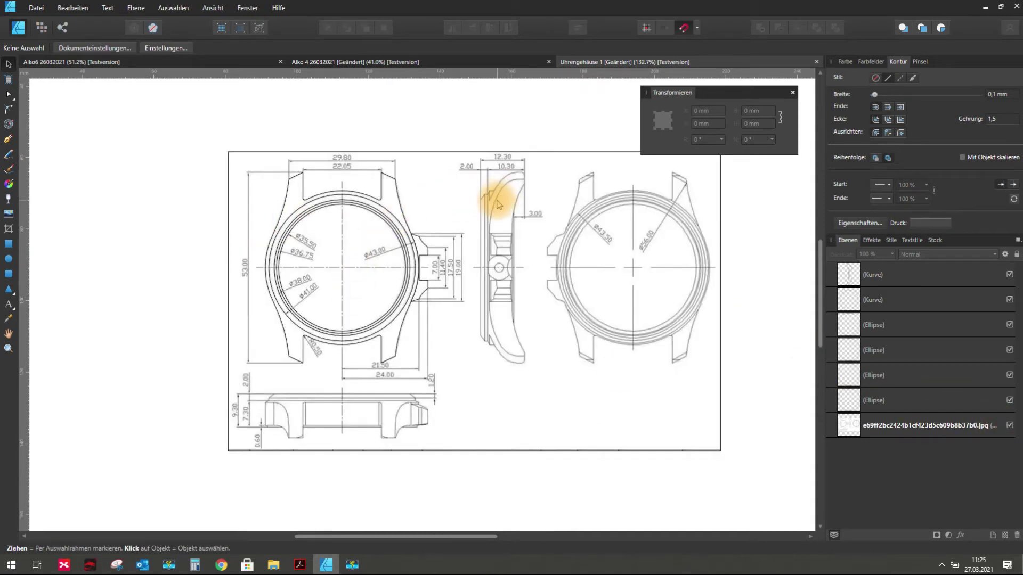
{"action": "scroll", "coordinate": [486, 201], "scroll_direction": "up", "scroll_amount": 3}
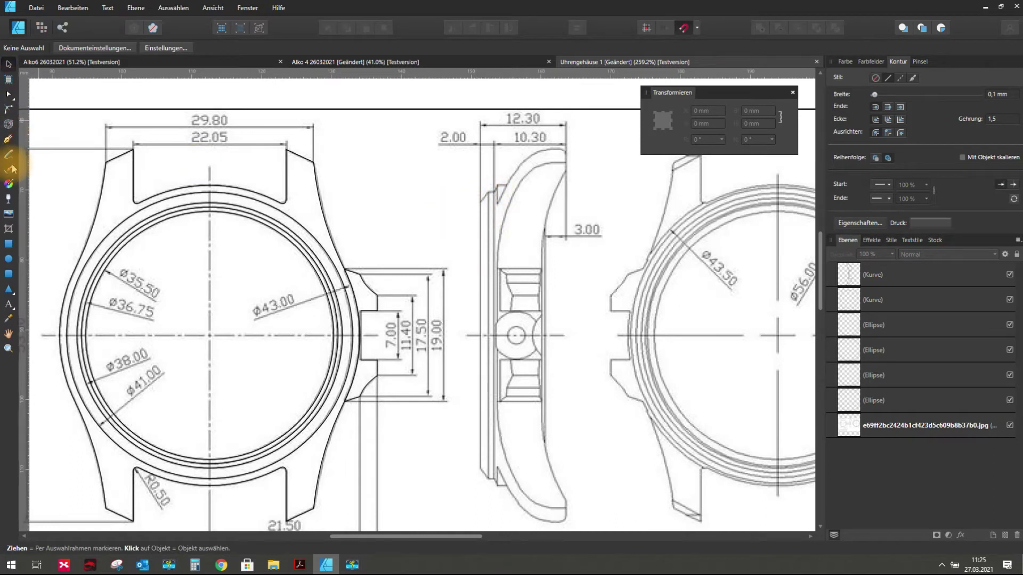
- With the Pen tool, start a path at the zigzag's top corner and trace down its diagonal edges
{"action": "left_click", "coordinate": [8, 139]}
{"action": "scroll", "coordinate": [529, 210], "scroll_direction": "up", "scroll_amount": 3}
{"action": "scroll", "coordinate": [479, 160], "scroll_direction": "up", "scroll_amount": 4}
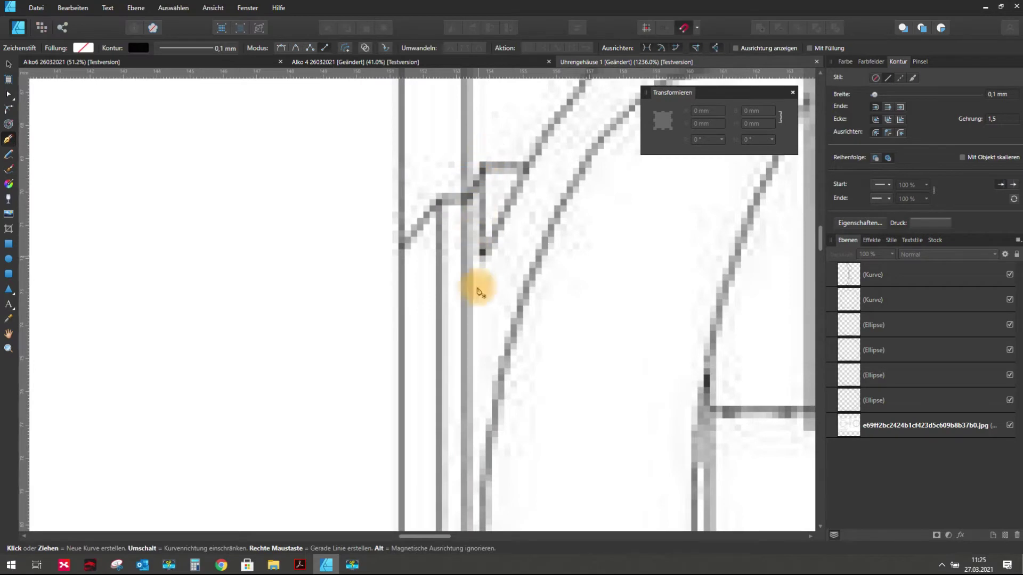
{"action": "left_click", "coordinate": [485, 159]}
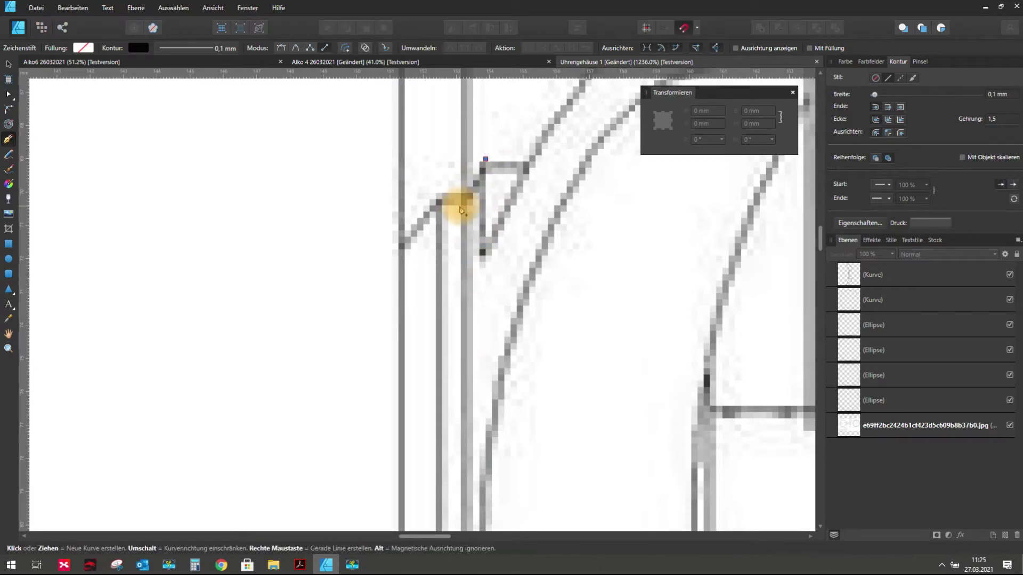
{"action": "left_click", "coordinate": [464, 199]}
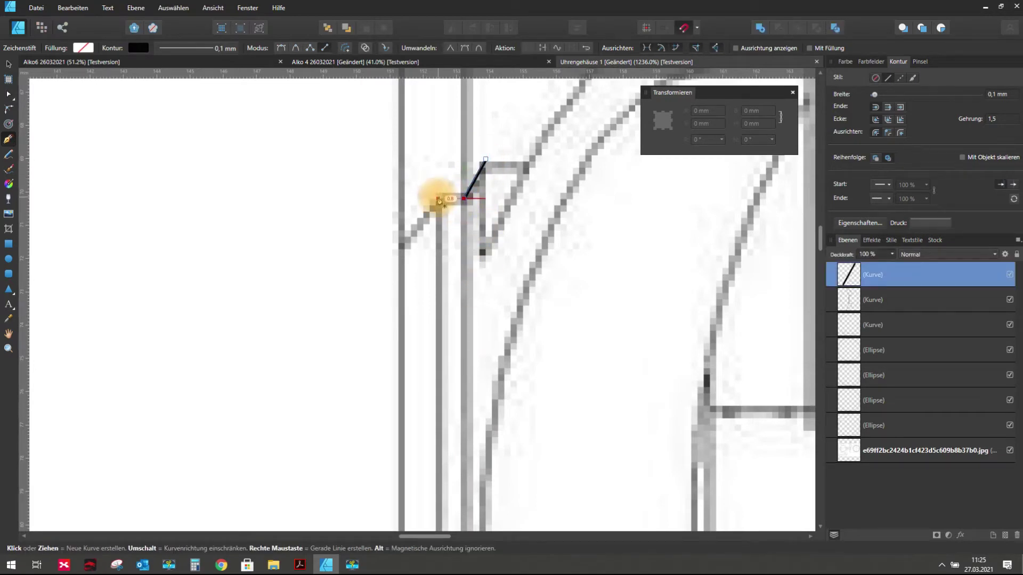
{"action": "left_click", "coordinate": [439, 200]}
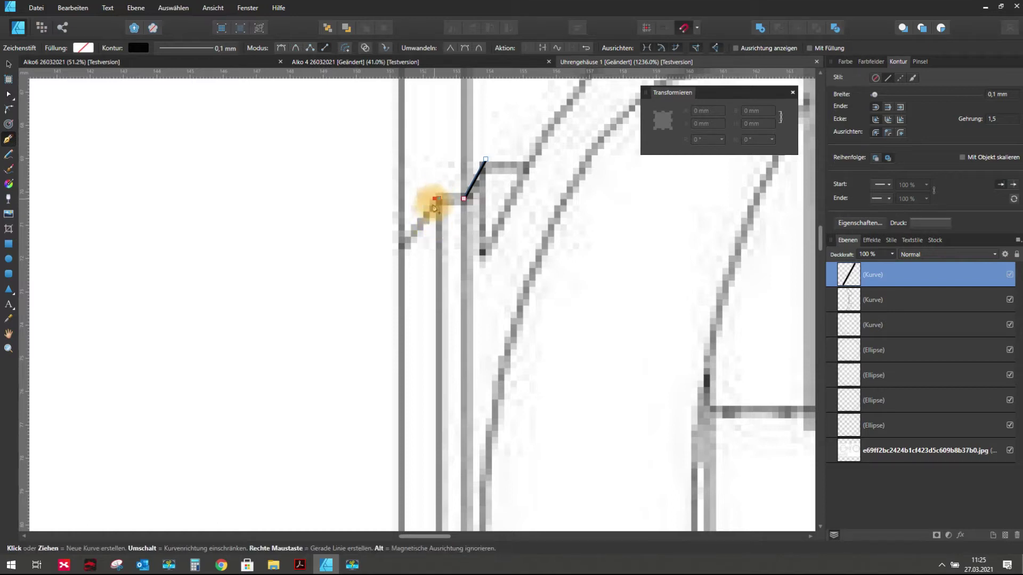
{"action": "left_click", "coordinate": [402, 247]}
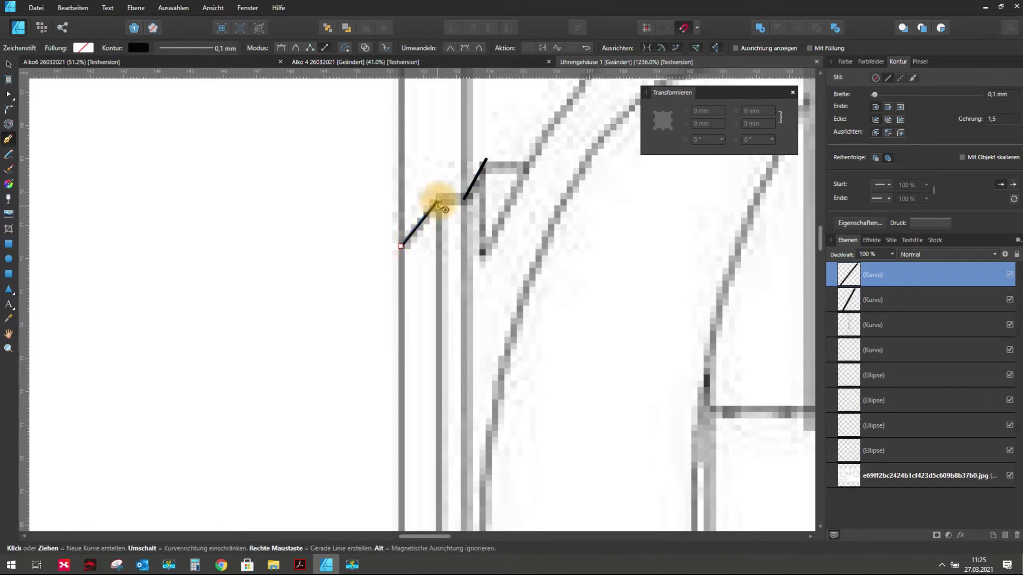
- Complete the zigzag with its horizontal, vertical and final diagonal segments, then stop drawing
{"action": "left_click", "coordinate": [463, 200]}
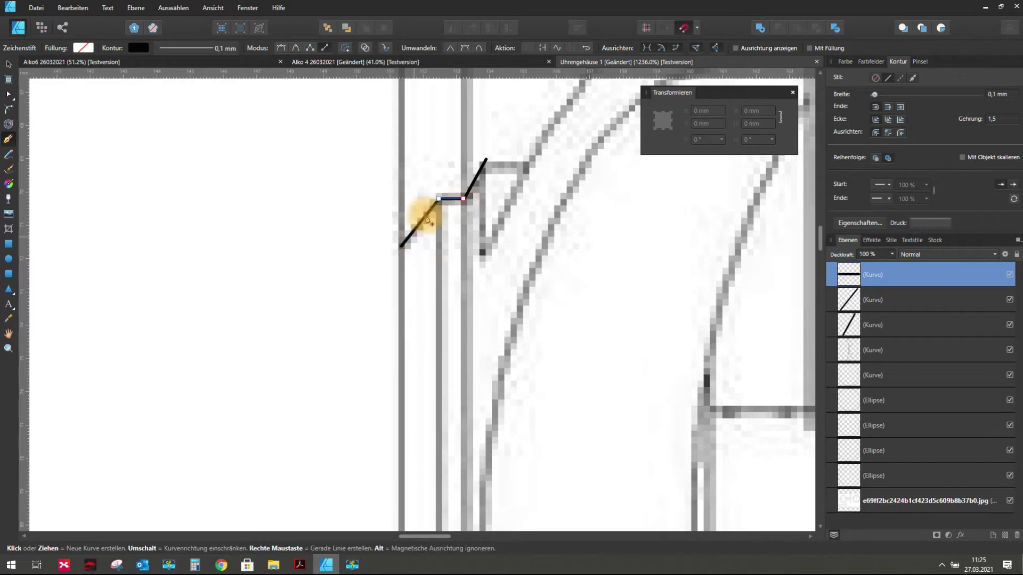
{"action": "scroll", "coordinate": [416, 208], "scroll_direction": "down", "scroll_amount": 3}
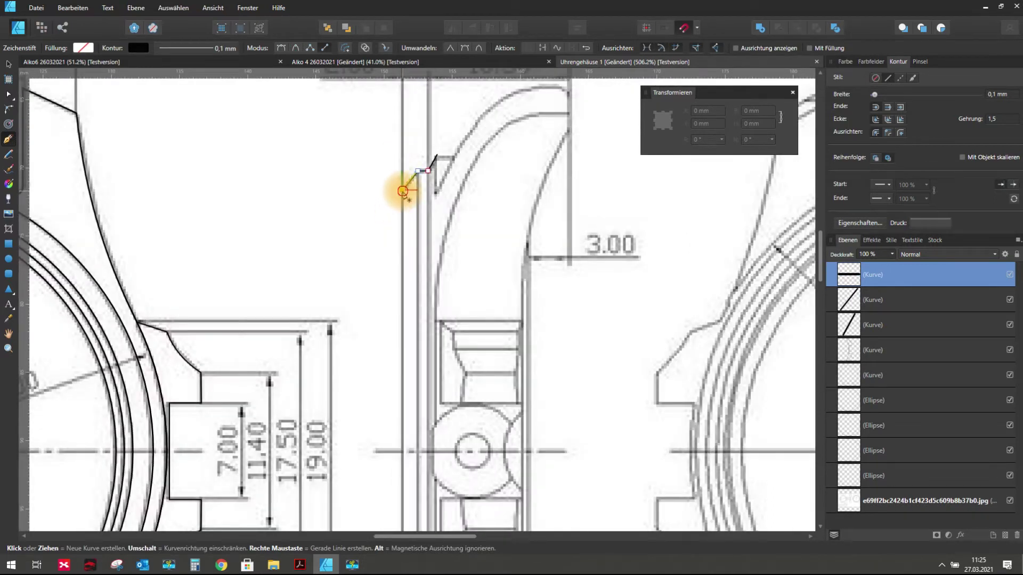
{"action": "left_click", "coordinate": [403, 191]}
{"action": "left_click", "coordinate": [402, 204]}
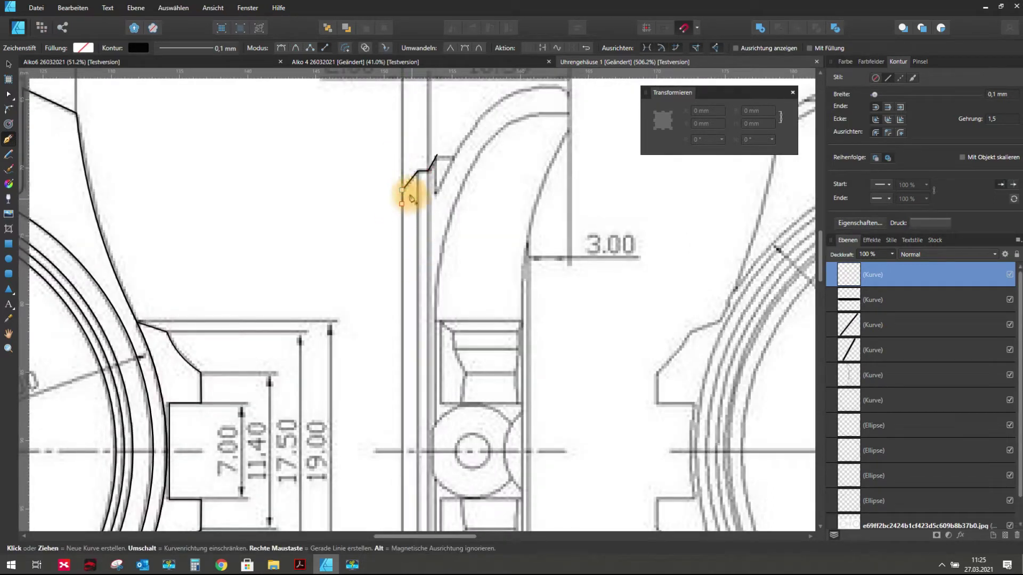
{"action": "left_click", "coordinate": [436, 229]}
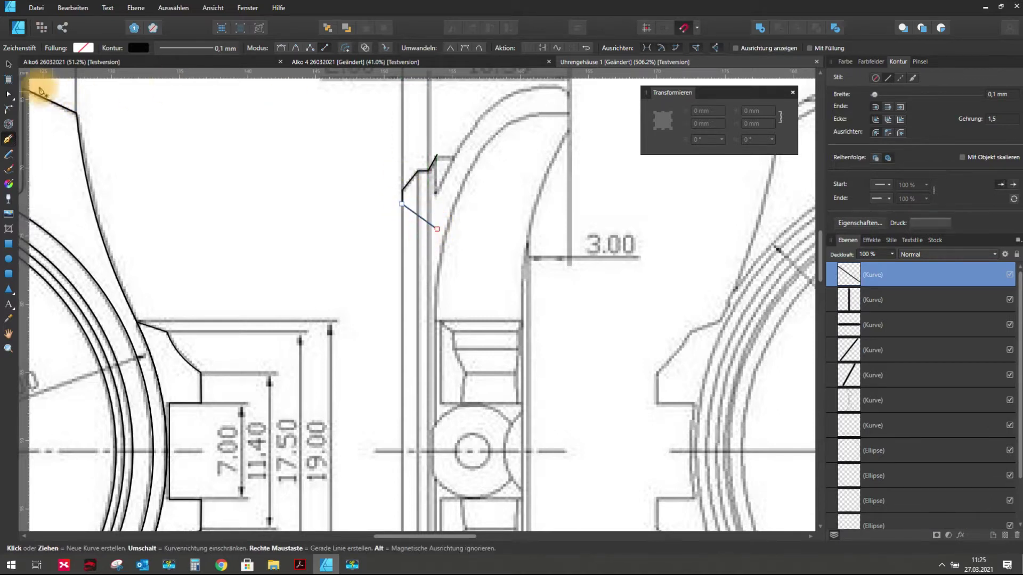
{"action": "left_click", "coordinate": [8, 64]}
{"action": "left_click_drag", "start_coordinate": [330, 186], "coordinate": [350, 160]}
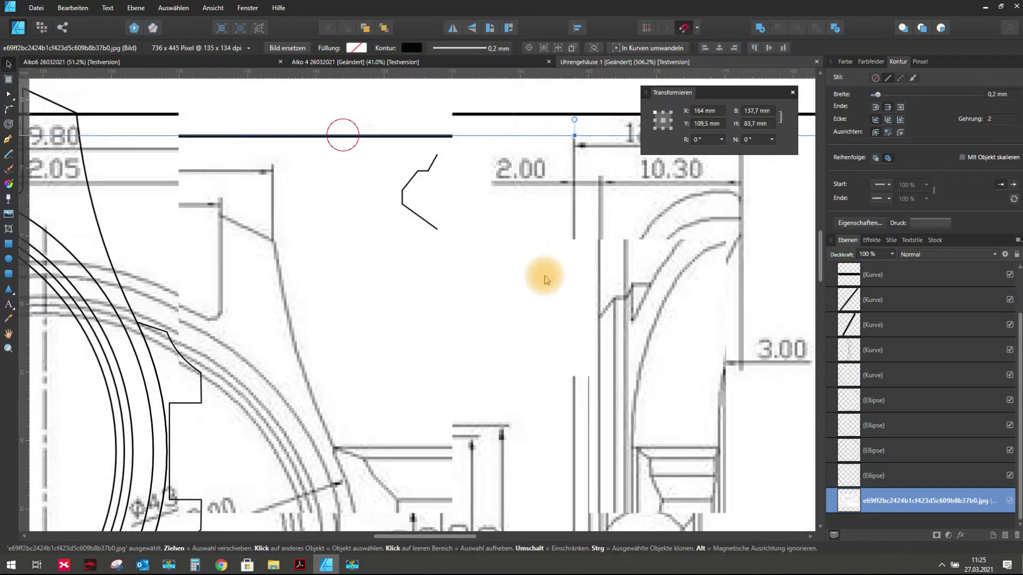
- Undo the accidental move of the reference image and lock it
{"action": "left_click", "coordinate": [73, 7]}
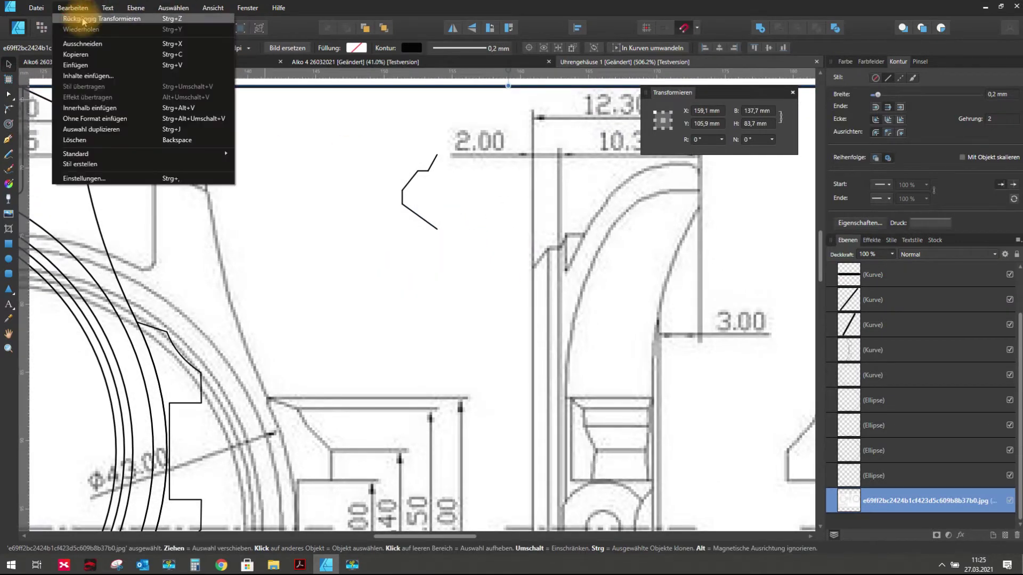
{"action": "left_click", "coordinate": [80, 61]}
{"action": "left_click", "coordinate": [1010, 501]}
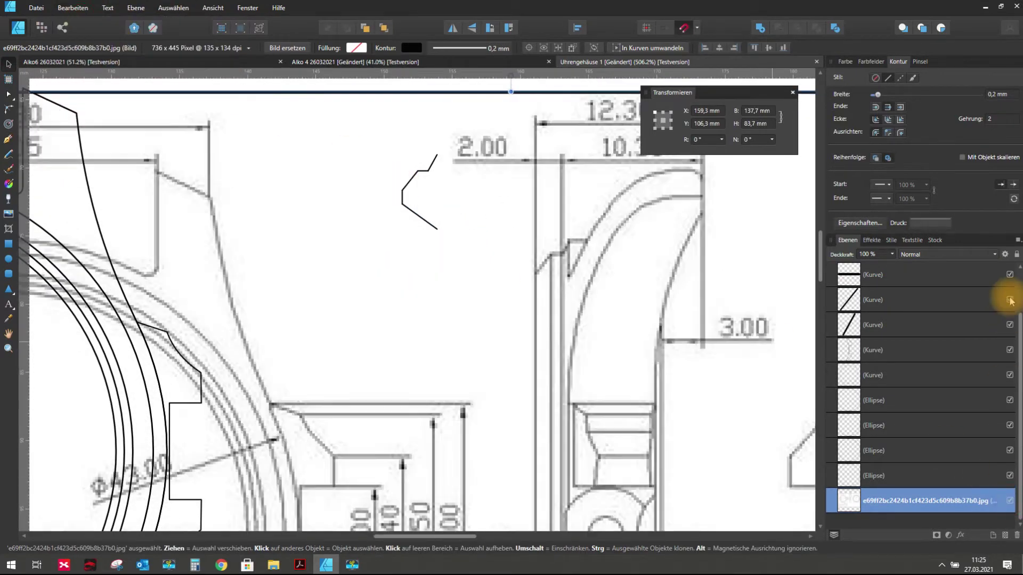
- Select the traced zigzag and rotate it a quarter turn
{"action": "left_click_drag", "start_coordinate": [376, 133], "coordinate": [532, 282]}
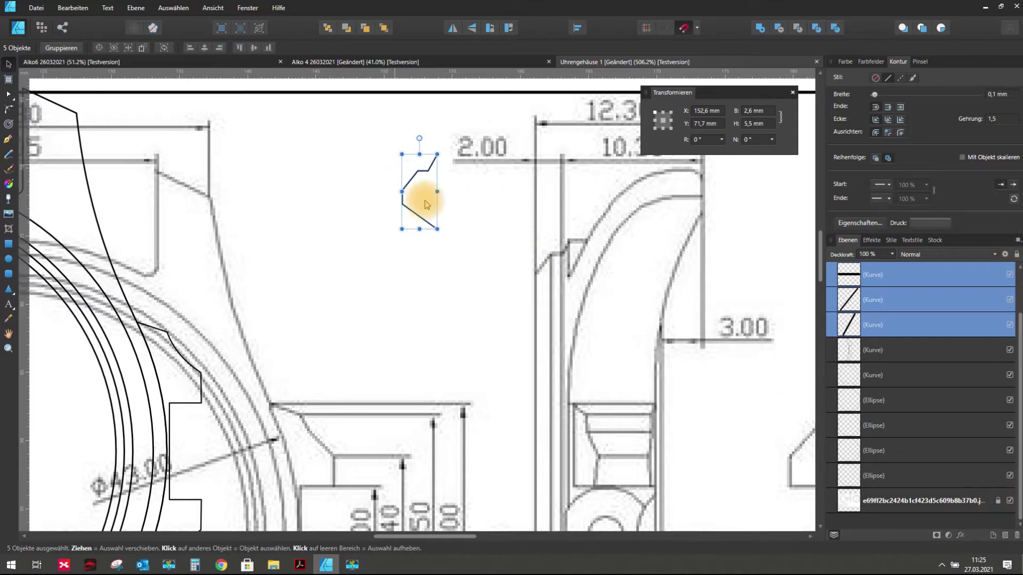
{"action": "scroll", "coordinate": [426, 204], "scroll_direction": "down", "scroll_amount": 3}
{"action": "scroll", "coordinate": [434, 206], "scroll_direction": "up", "scroll_amount": 2}
{"action": "mouse_move", "coordinate": [425, 164]}
{"action": "left_mouse_down"}
{"action": "mouse_move", "coordinate": [505, 222]}
{"action": "mouse_move", "coordinate": [501, 206]}
{"action": "left_mouse_up"}
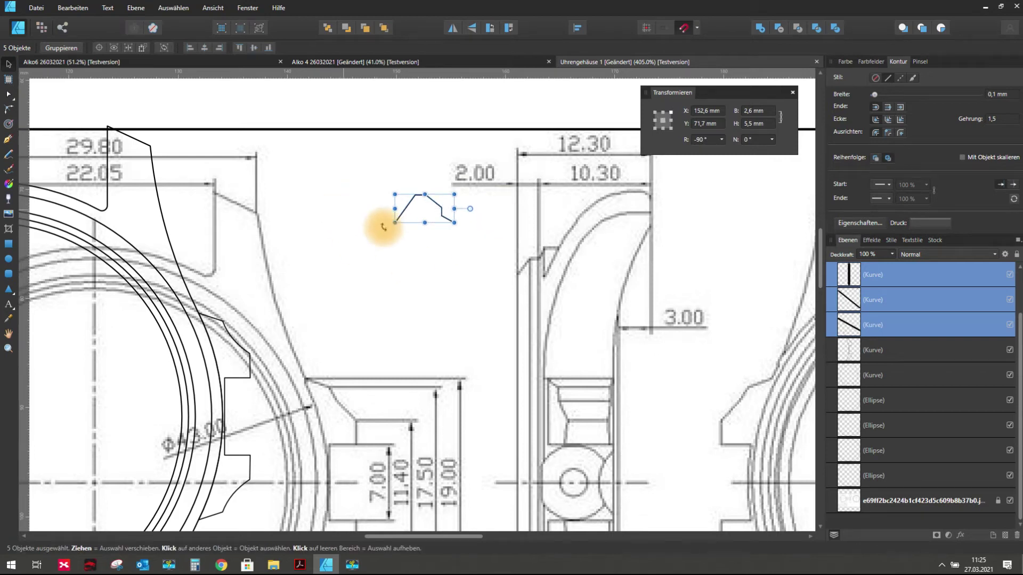
{"action": "scroll", "coordinate": [377, 221], "scroll_direction": "down", "scroll_amount": 3}
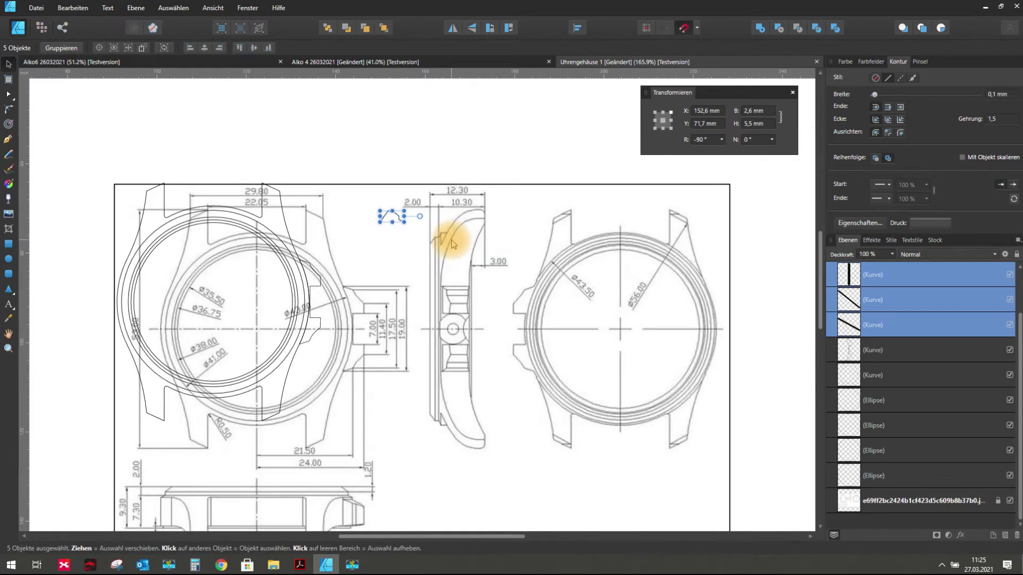
- Undo the zigzag's rotation and lock the reference image layer
{"action": "left_click", "coordinate": [72, 8]}
{"action": "left_click", "coordinate": [101, 19]}
{"action": "left_click", "coordinate": [72, 8]}
{"action": "left_click", "coordinate": [359, 80]}
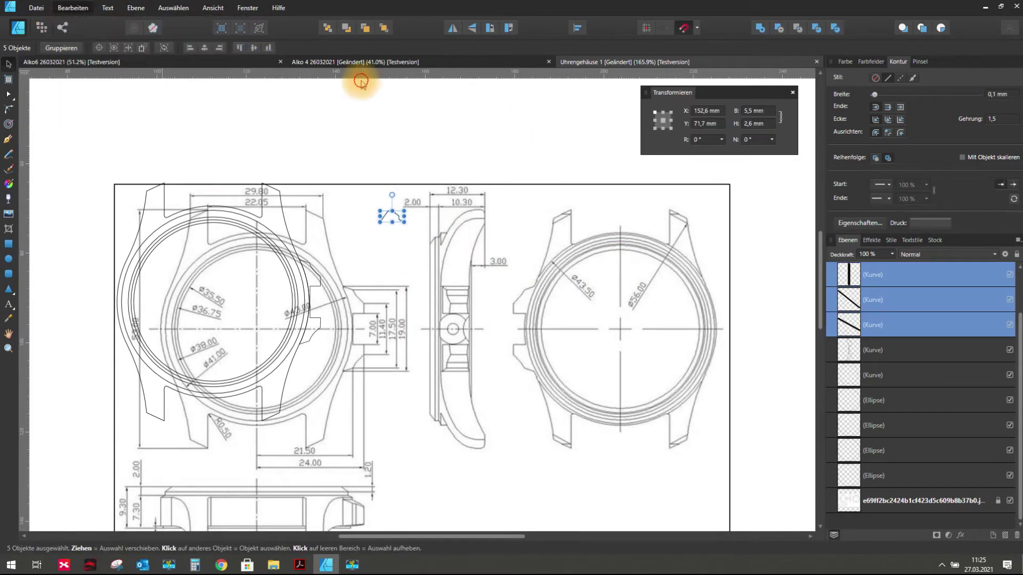
{"action": "left_click", "coordinate": [458, 204]}
{"action": "key", "text": "ctrl+z"}
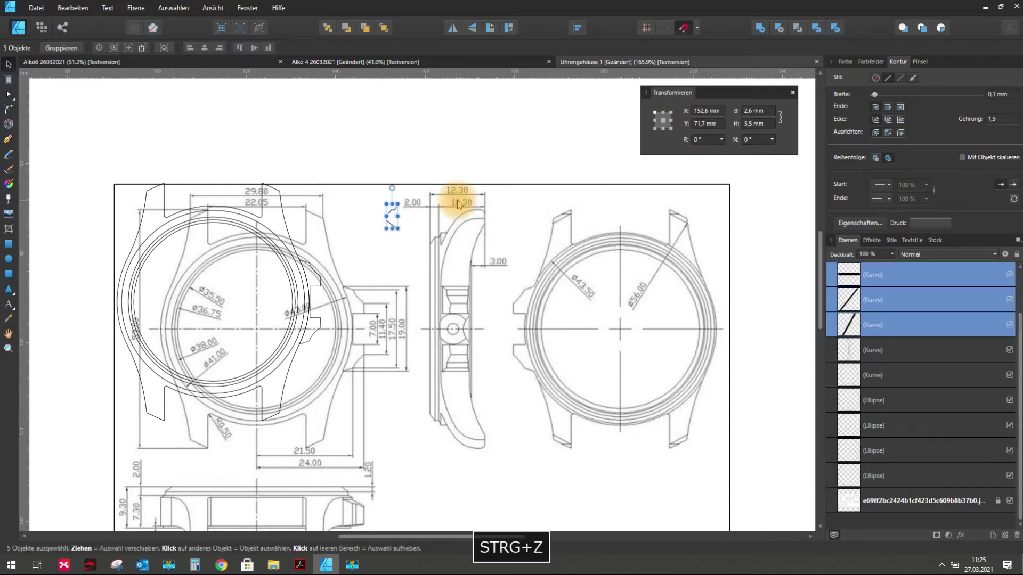
{"action": "key", "text": "ctrl+z"}
{"action": "key", "text": "ctrl+z"}
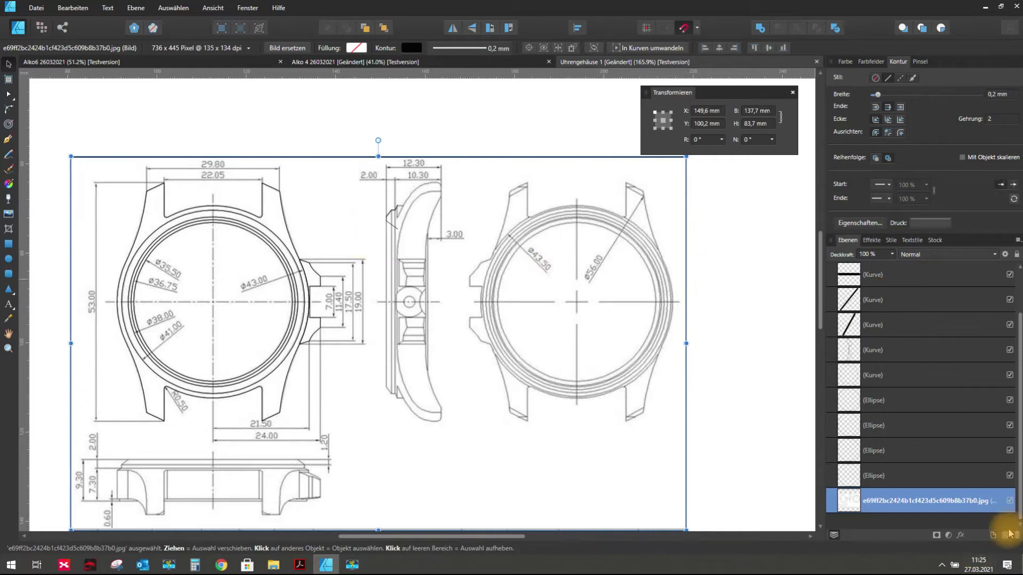
{"action": "left_click", "coordinate": [1016, 255]}
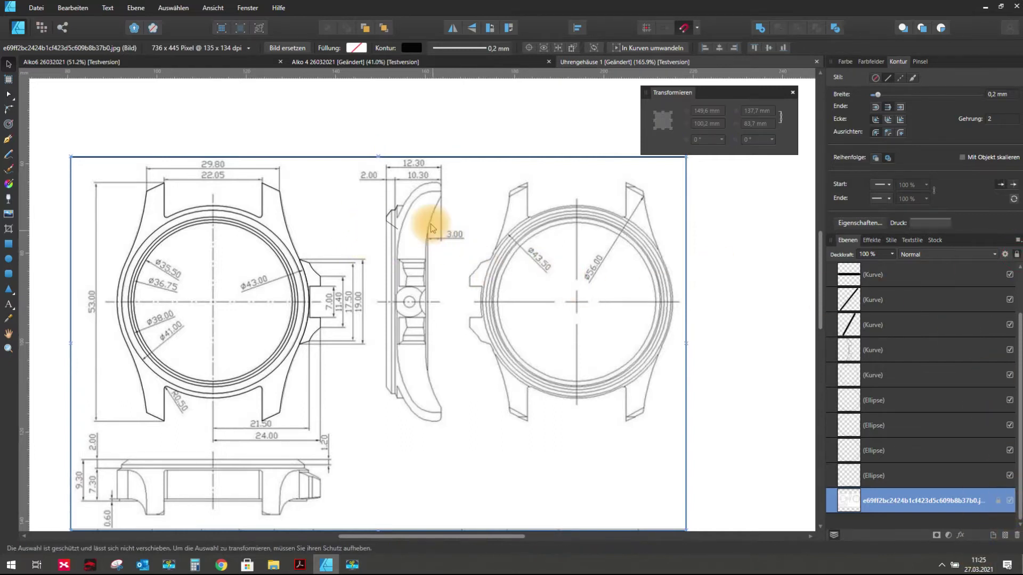
- Select the traced zigzag curves and rotate them roughly a quarter turn
{"action": "scroll", "coordinate": [407, 210], "scroll_direction": "up", "scroll_amount": 3}
{"action": "left_click_drag", "start_coordinate": [360, 201], "coordinate": [480, 311]}
{"action": "scroll", "coordinate": [446, 228], "scroll_direction": "down", "scroll_amount": 3}
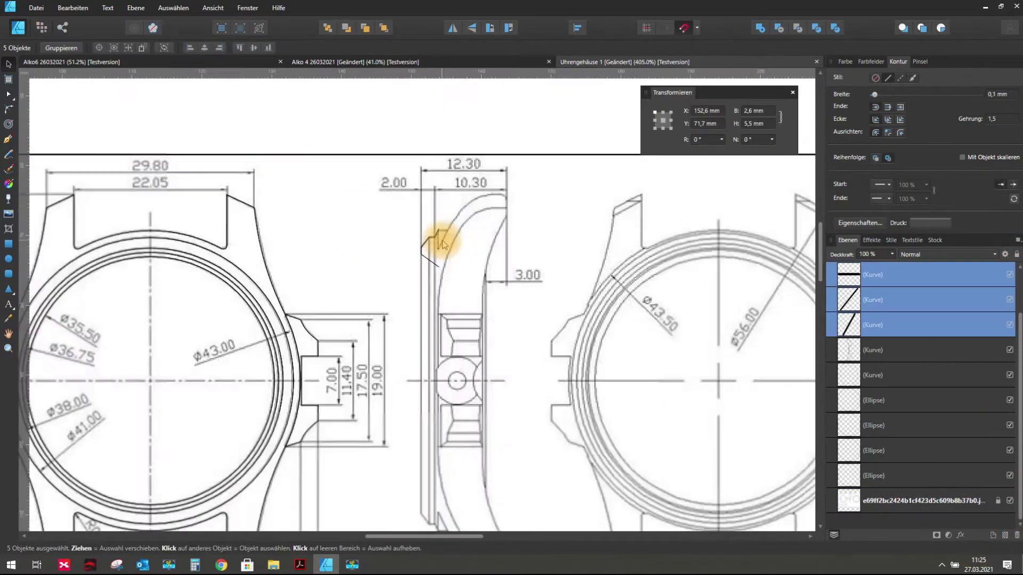
{"action": "left_click_drag", "start_coordinate": [433, 217], "coordinate": [476, 249]}
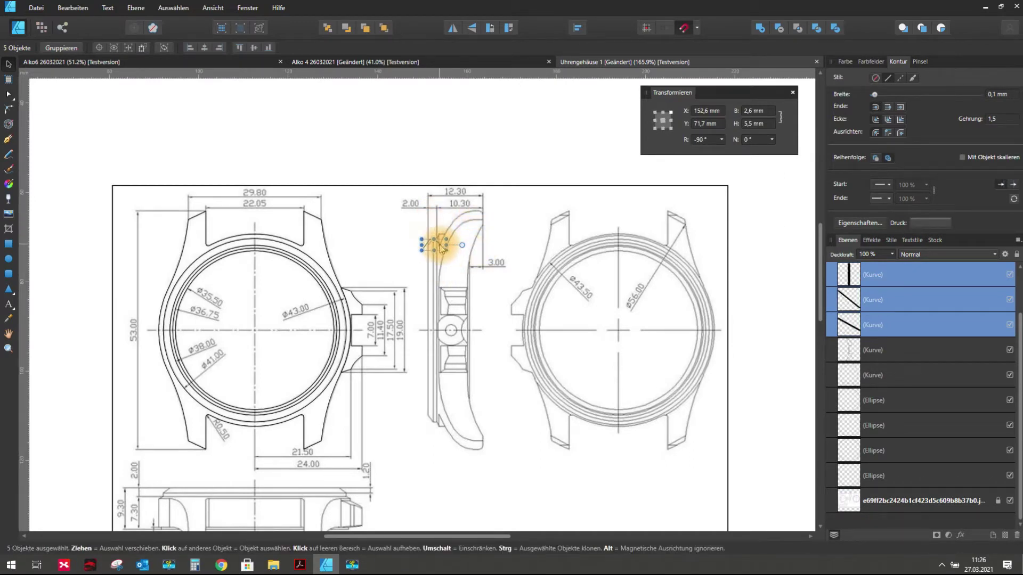
{"action": "left_click", "coordinate": [355, 242]}
{"action": "scroll", "coordinate": [357, 246], "scroll_direction": "up", "scroll_amount": 3}
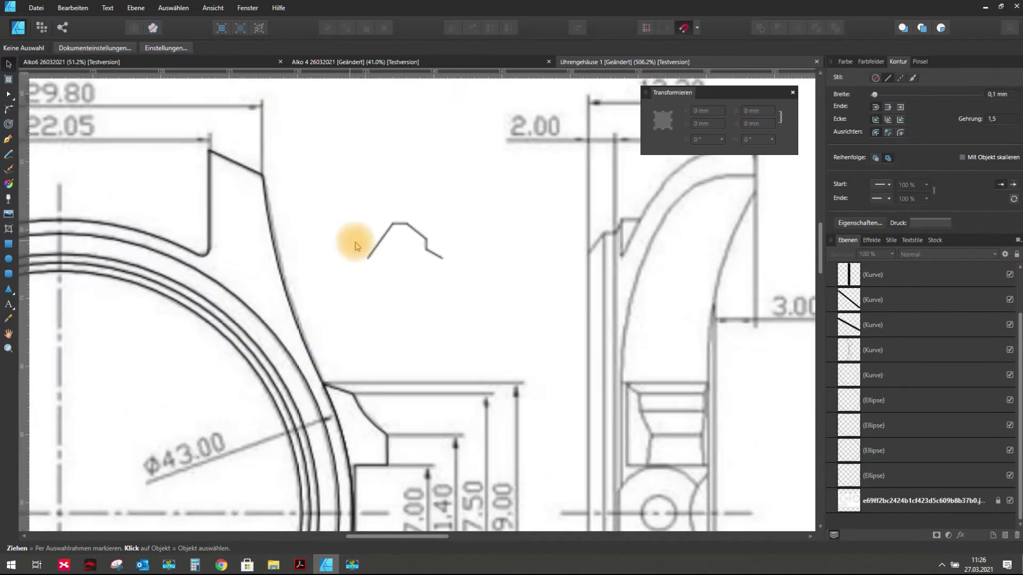
{"action": "scroll", "coordinate": [357, 246], "scroll_direction": "down", "scroll_amount": 2}
- Move the five small zigzag curves onto the ø43.00 line and deselect them
{"action": "left_click_drag", "start_coordinate": [359, 139], "coordinate": [459, 274]}
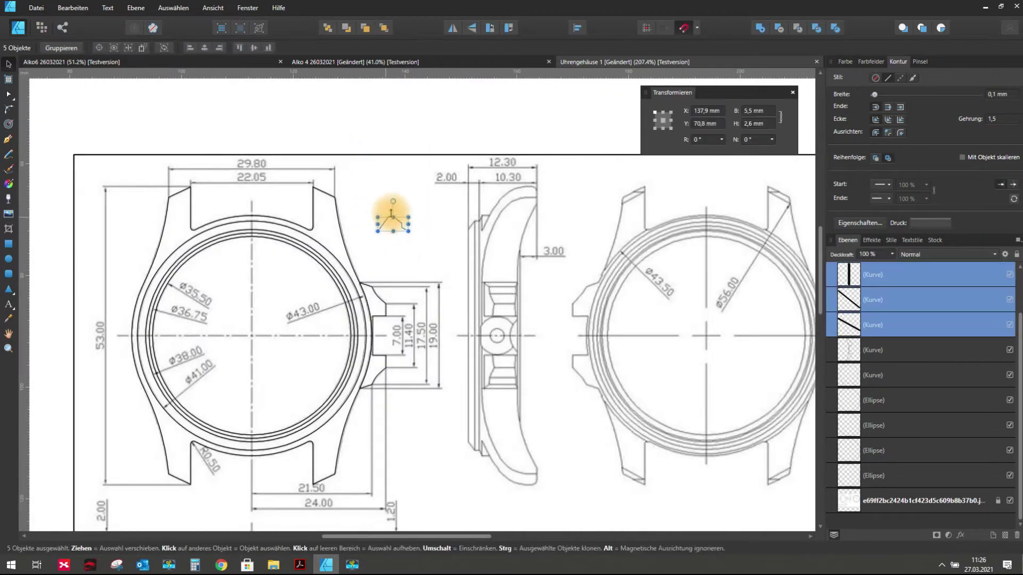
{"action": "left_click_drag", "start_coordinate": [392, 214], "coordinate": [314, 333]}
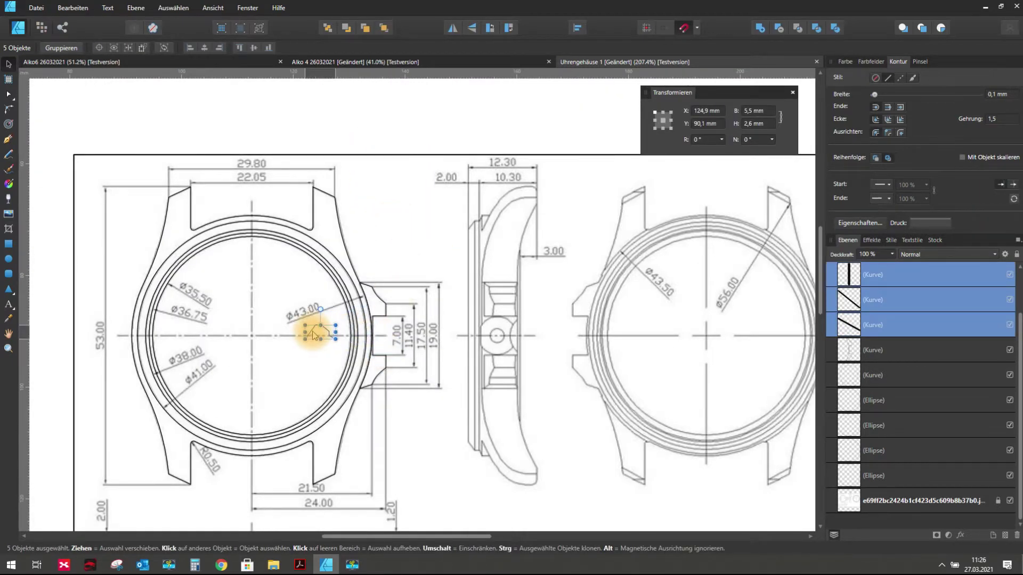
{"action": "scroll", "coordinate": [307, 337], "scroll_direction": "up", "scroll_amount": 2}
{"action": "left_click", "coordinate": [335, 394]}
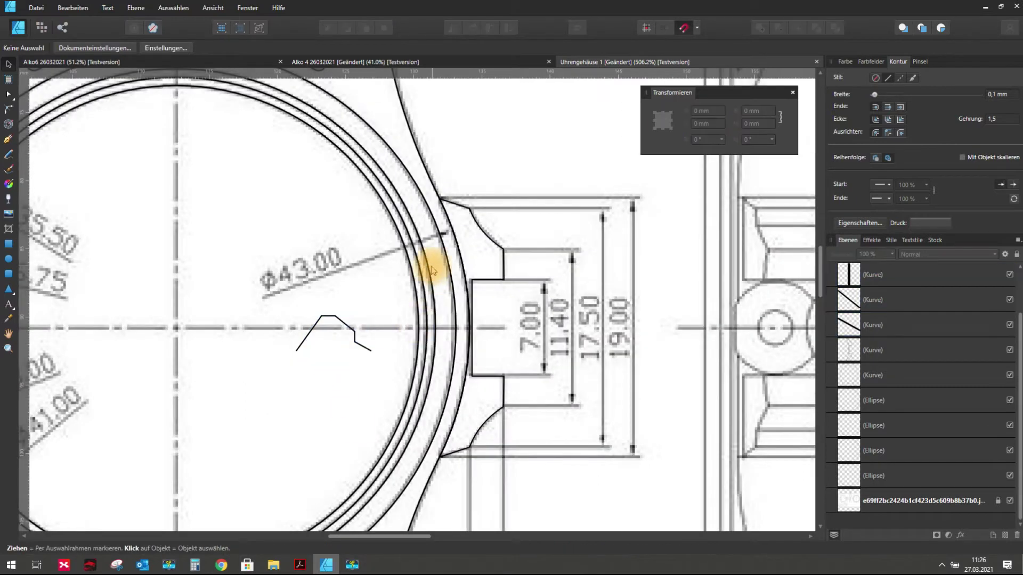
{"action": "scroll", "coordinate": [651, 252], "scroll_direction": "down", "scroll_amount": 3}
{"action": "scroll", "coordinate": [491, 255], "scroll_direction": "up", "scroll_amount": 2}
{"action": "scroll", "coordinate": [534, 299], "scroll_direction": "up", "scroll_amount": 2}
{"action": "scroll", "coordinate": [417, 293], "scroll_direction": "down", "scroll_amount": 2}
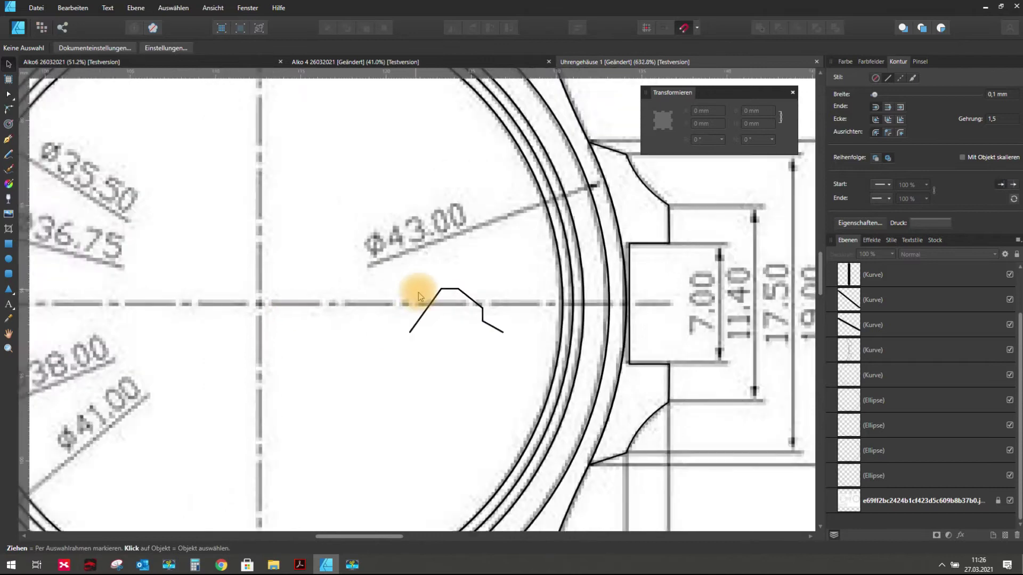
{"action": "scroll", "coordinate": [112, 240], "scroll_direction": "down", "scroll_amount": 1}
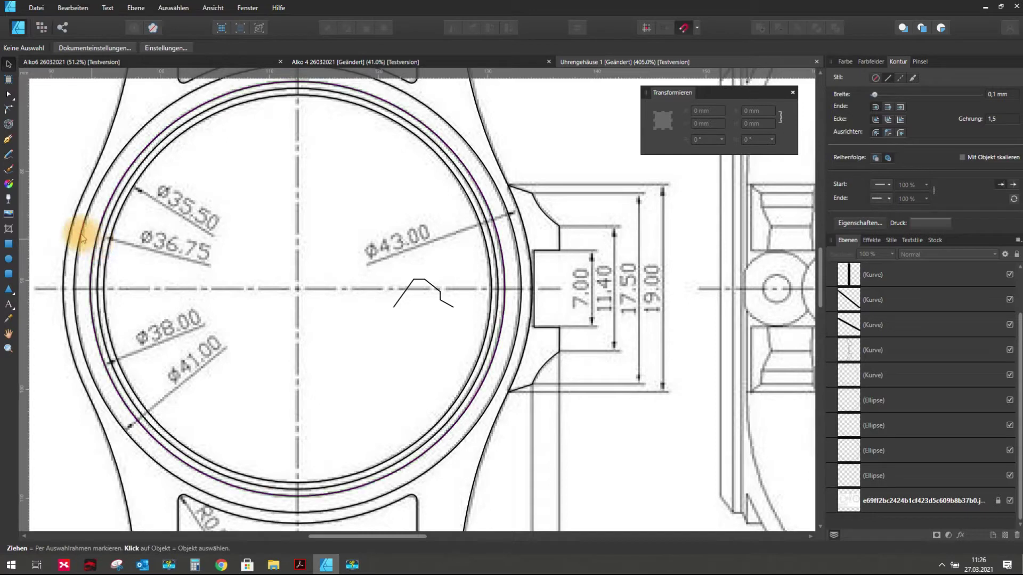
- Give the 41 mm ellipse a red outline and a solid red fill
{"action": "left_click", "coordinate": [81, 234]}
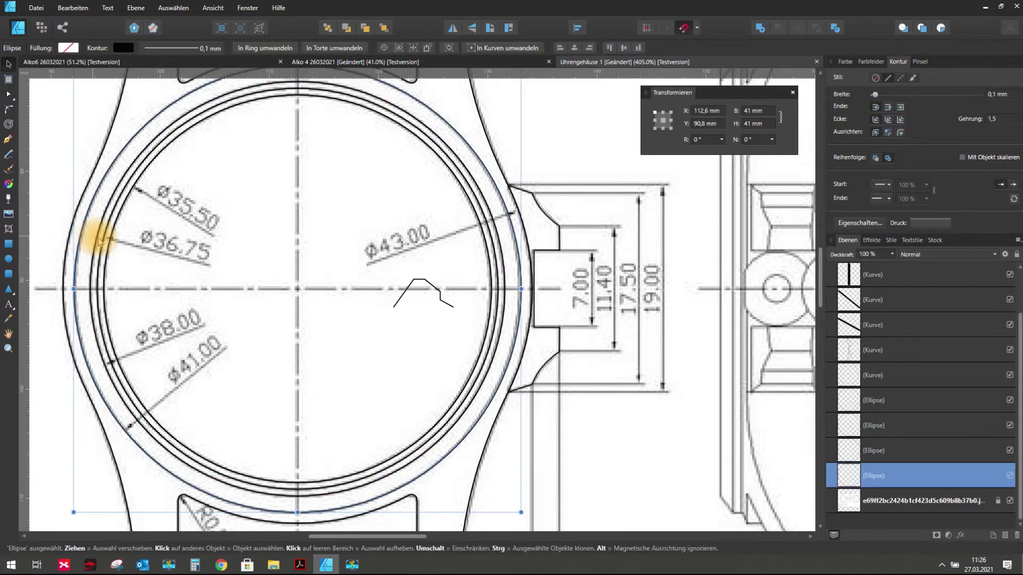
{"action": "left_click", "coordinate": [99, 241]}
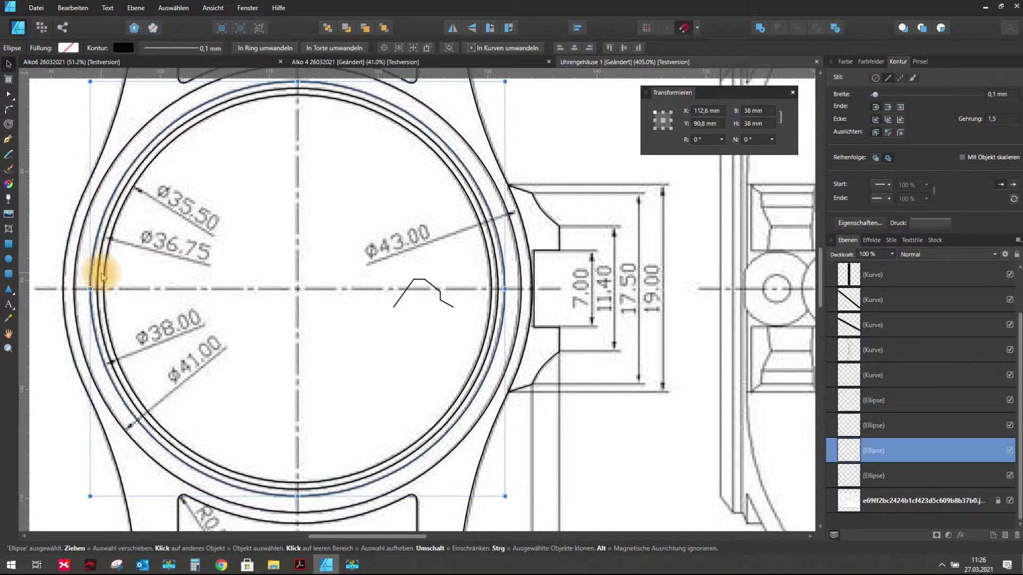
{"action": "scroll", "coordinate": [274, 222], "scroll_direction": "down", "scroll_amount": 2}
{"action": "scroll", "coordinate": [273, 221], "scroll_direction": "up", "scroll_amount": 1}
{"action": "scroll", "coordinate": [164, 194], "scroll_direction": "up", "scroll_amount": 1}
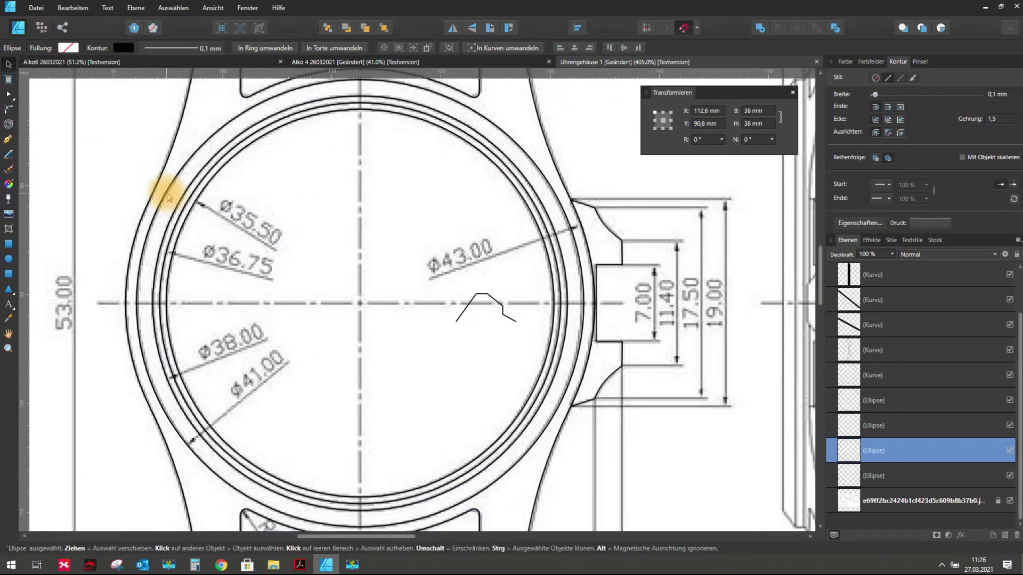
{"action": "left_click", "coordinate": [164, 194]}
{"action": "left_click", "coordinate": [845, 61]}
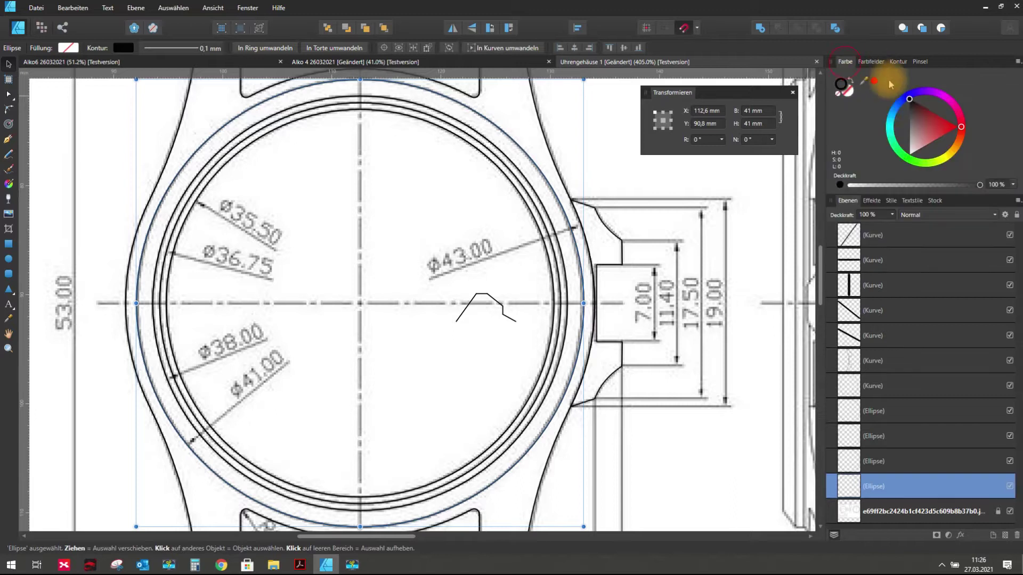
{"action": "left_click", "coordinate": [943, 121]}
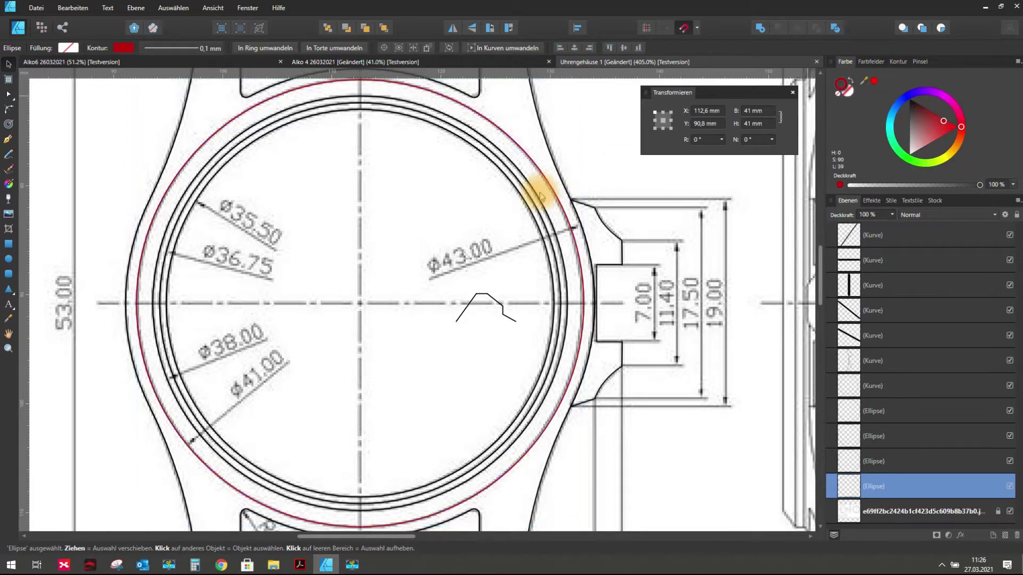
{"action": "left_click", "coordinate": [845, 94]}
{"action": "left_click", "coordinate": [938, 127]}
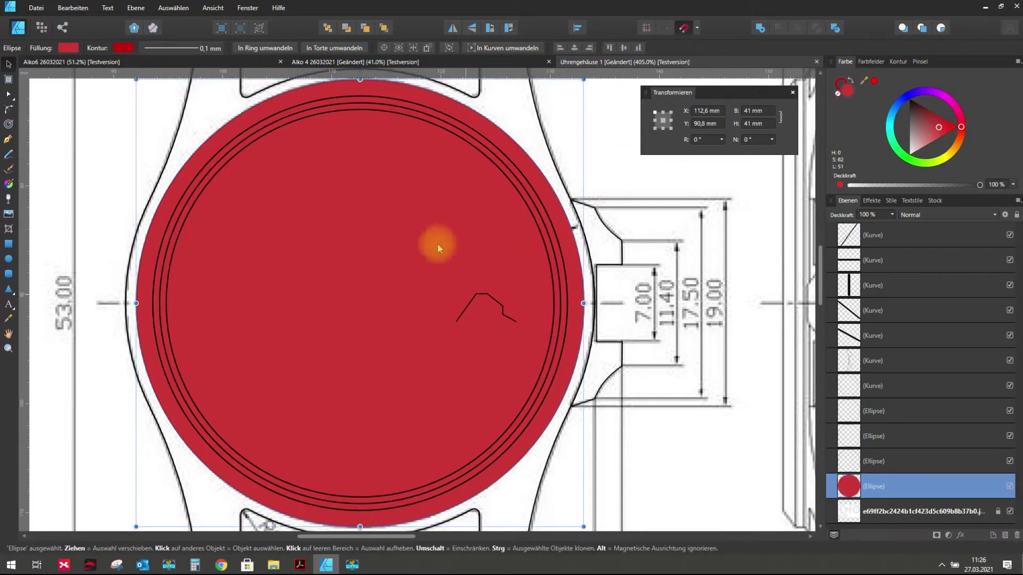
- Fill the 38 mm ellipse yellow and the 36.7 mm ellipse magenta
{"action": "left_click", "coordinate": [160, 250]}
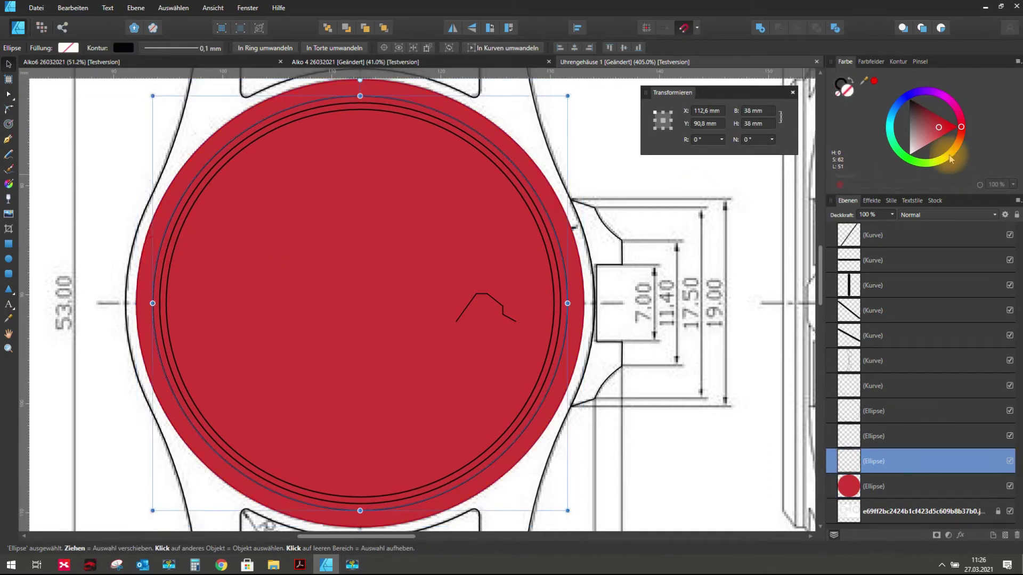
{"action": "left_click", "coordinate": [948, 154]}
{"action": "left_click", "coordinate": [204, 275]}
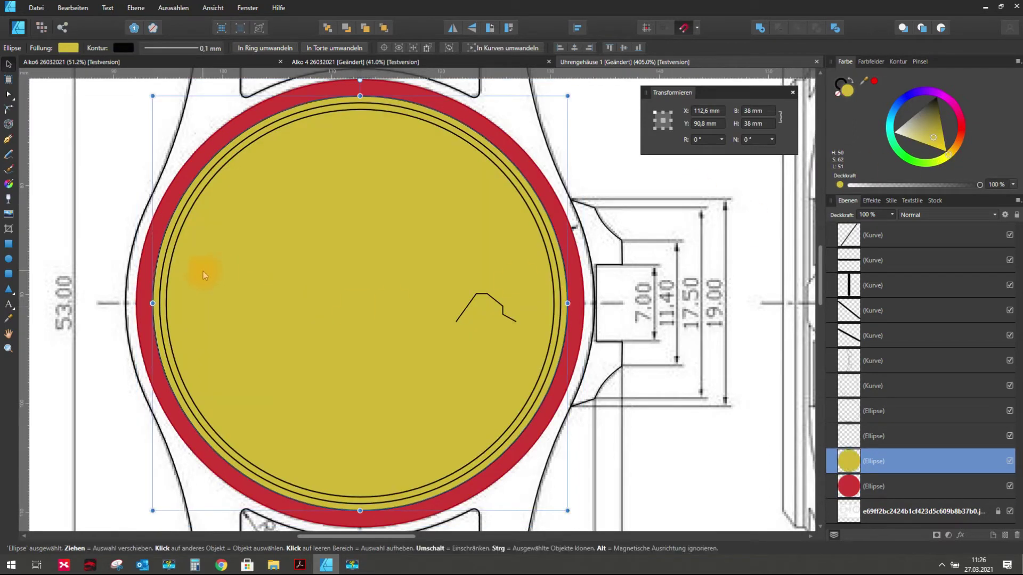
{"action": "left_click", "coordinate": [168, 259]}
{"action": "left_click", "coordinate": [959, 116]}
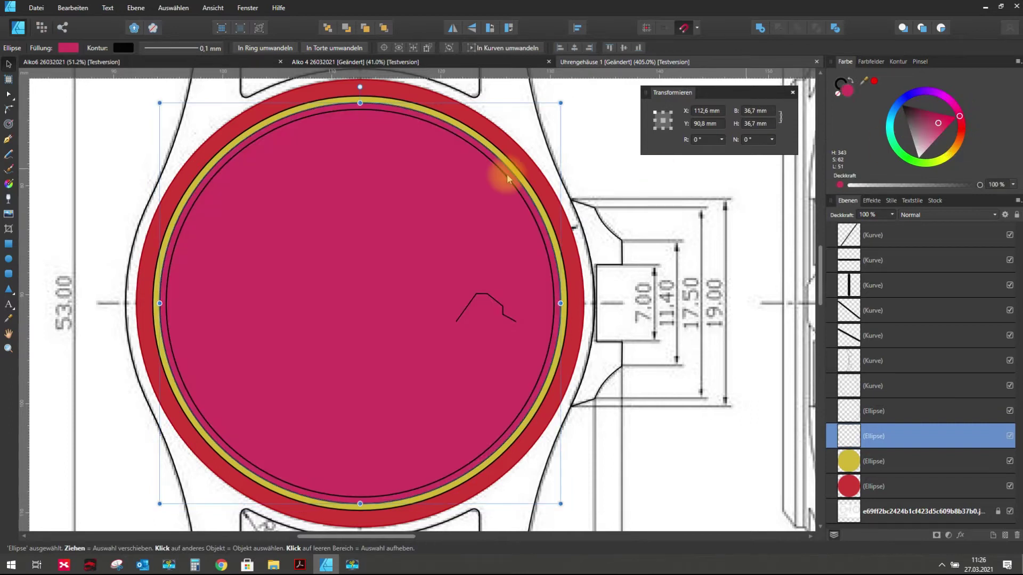
{"action": "left_click", "coordinate": [60, 193]}
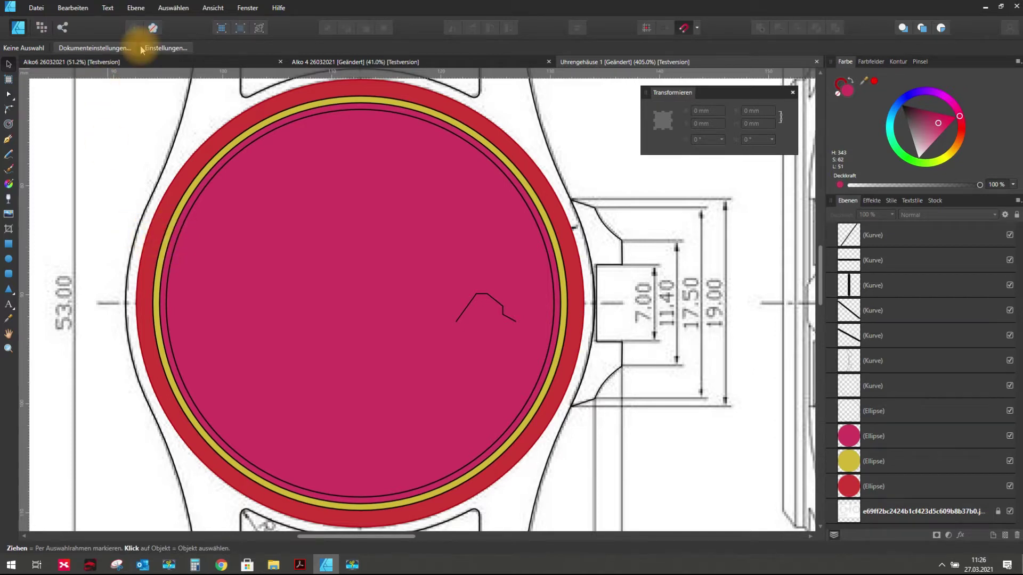
- Undo the trial magenta and yellow fills
{"action": "left_click", "coordinate": [72, 8]}
{"action": "left_click", "coordinate": [90, 24]}
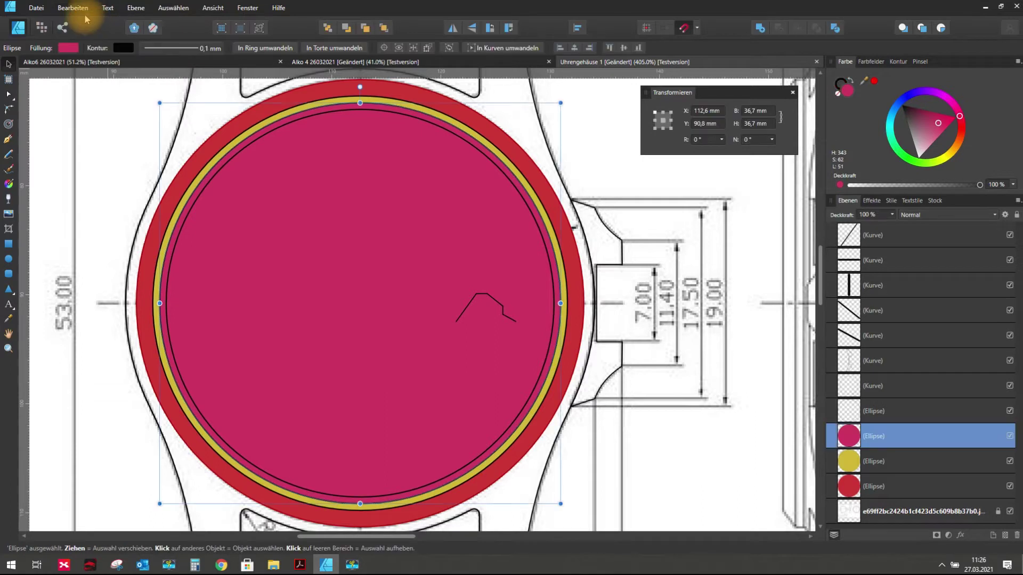
{"action": "key", "text": "ctrl+z"}
{"action": "key", "text": "ctrl+z"}
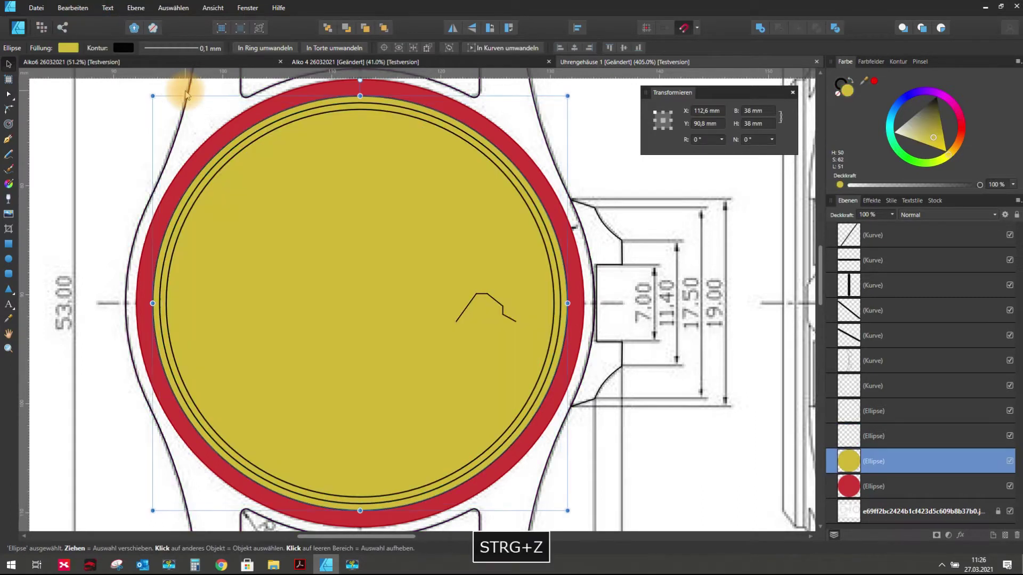
{"action": "key", "text": "ctrl+z"}
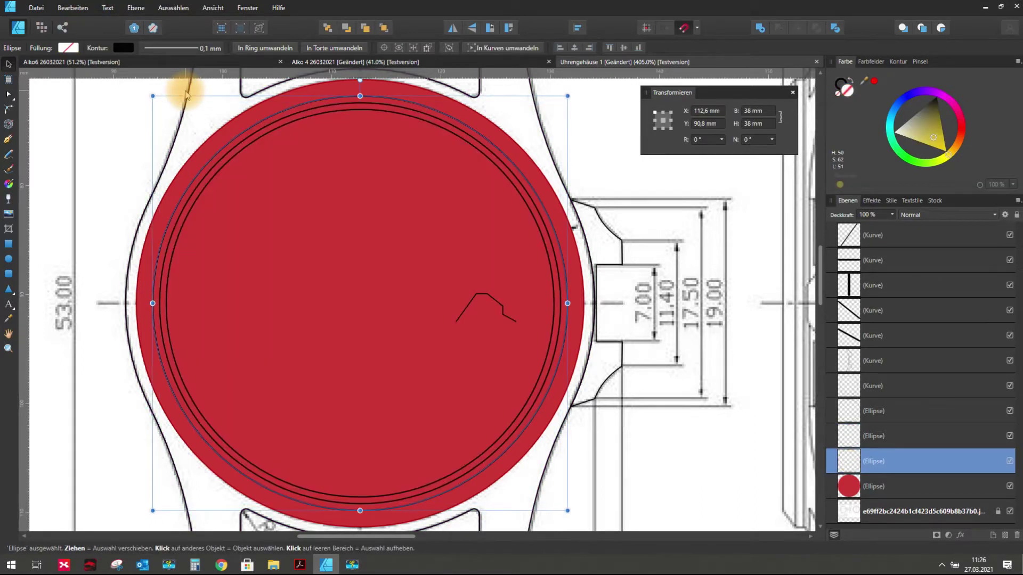
- Undo the red fill on the dial ellipse and select its outline
{"action": "key", "text": "ctrl+z"}
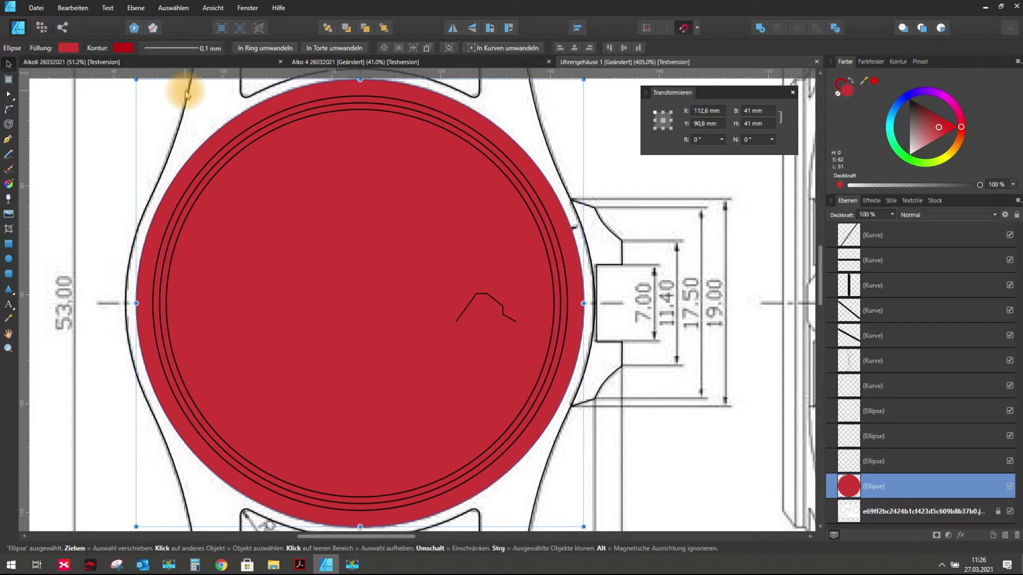
{"action": "key", "text": "ctrl+z"}
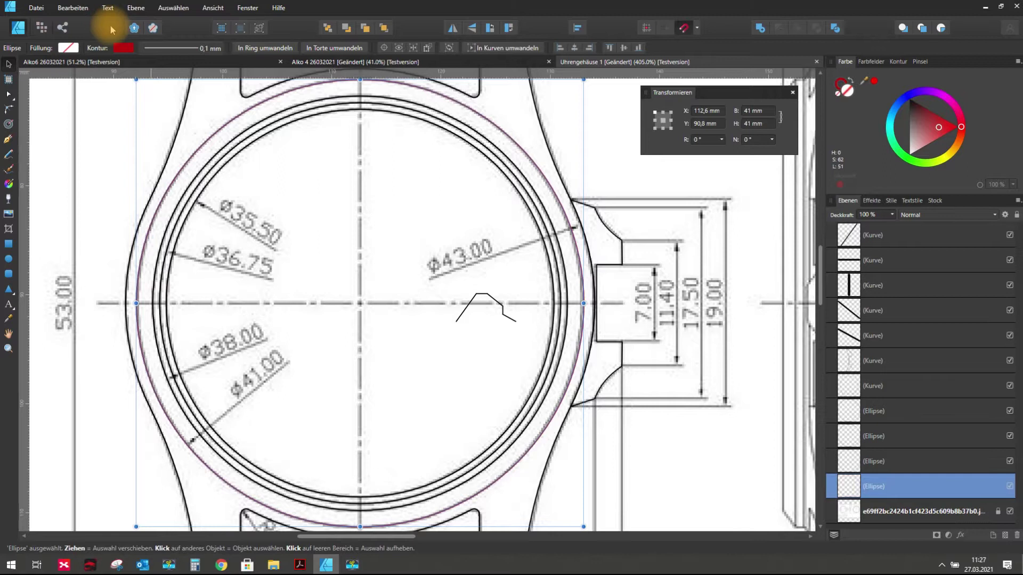
{"action": "left_click", "coordinate": [293, 154]}
- Select the watch-case outline curve and hide the scanned reference drawing layer
{"action": "left_click", "coordinate": [279, 144]}
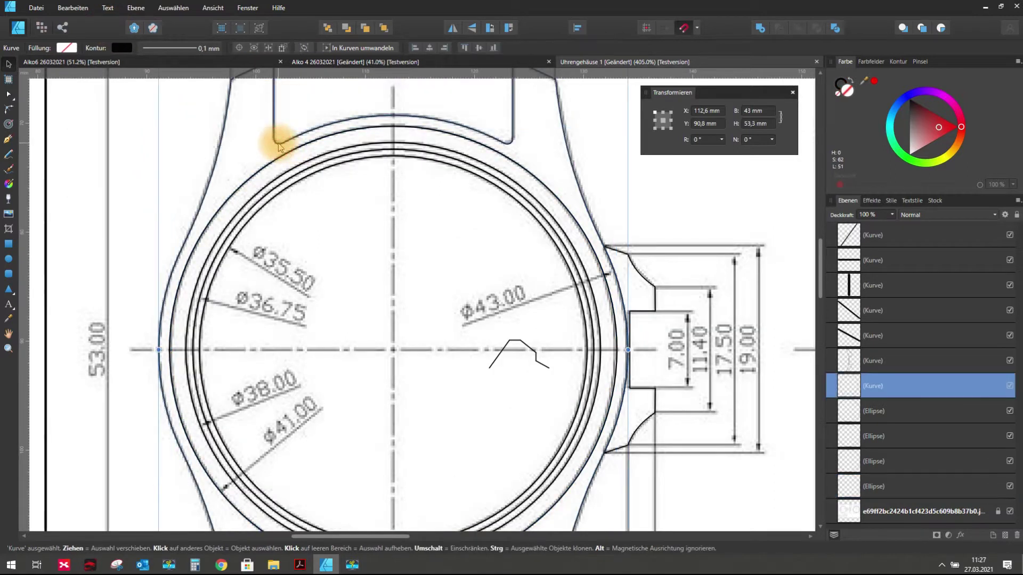
{"action": "scroll", "coordinate": [256, 165], "scroll_direction": "down", "scroll_amount": 2}
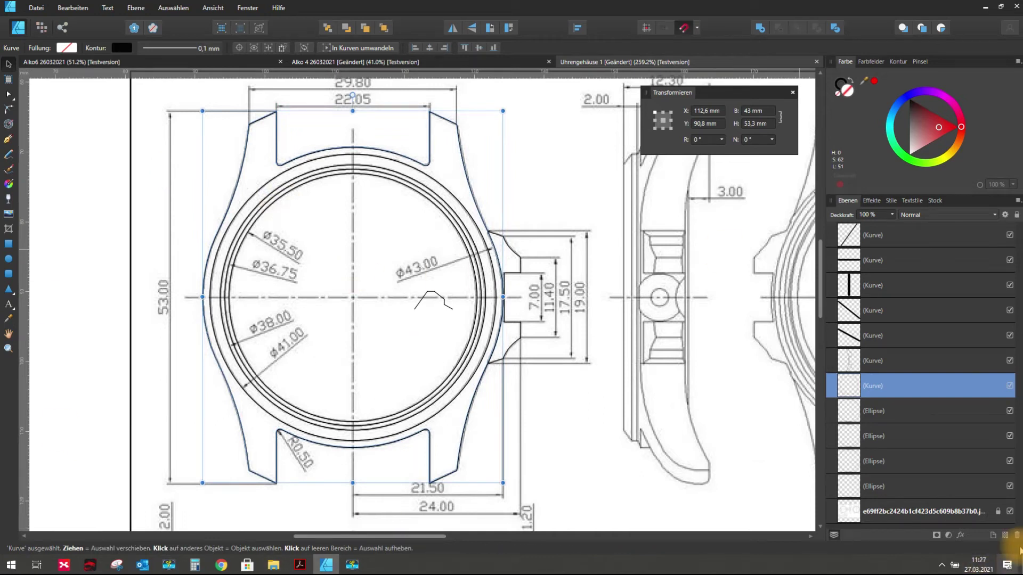
{"action": "left_click", "coordinate": [1009, 511]}
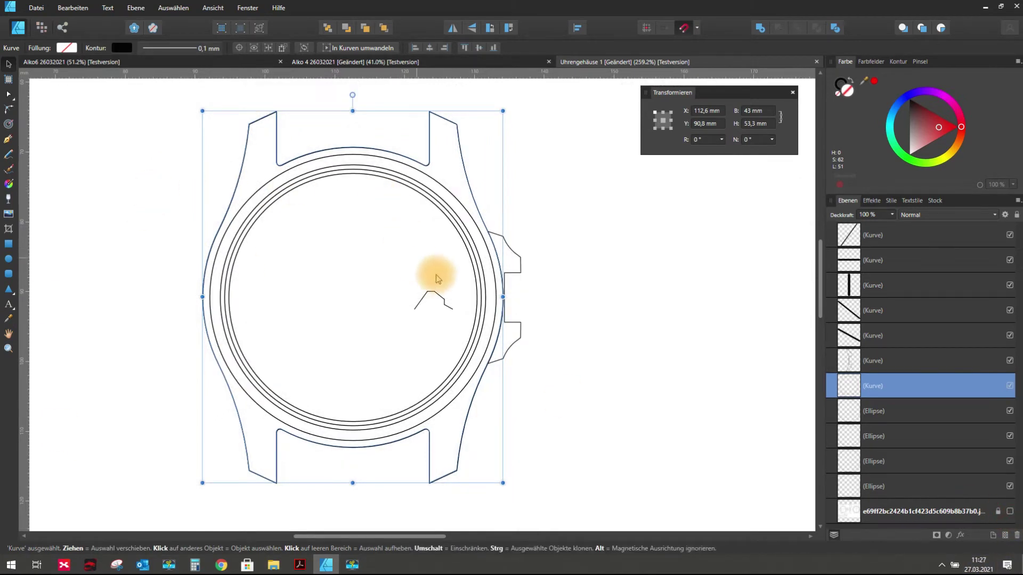
- Move the five small chevron curves to the right of the watch case
{"action": "left_click", "coordinate": [437, 305]}
{"action": "mouse_move", "coordinate": [393, 274]}
{"action": "left_mouse_down"}
{"action": "mouse_move", "coordinate": [491, 322]}
{"action": "mouse_move", "coordinate": [601, 302]}
{"action": "left_mouse_up"}
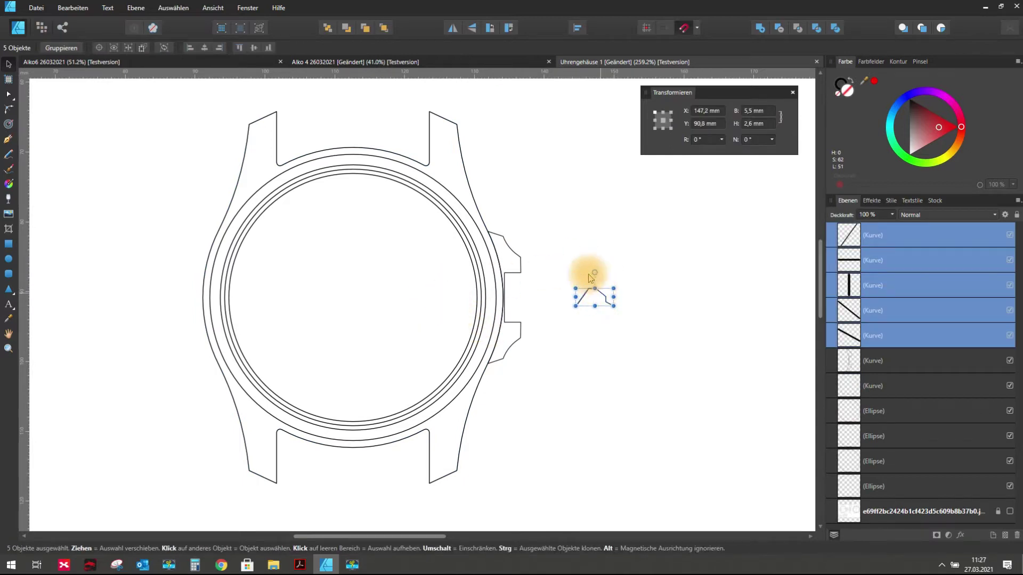
{"action": "left_click", "coordinate": [328, 215]}
- Select the watch-case outline and view its Gradient fill options
{"action": "left_click", "coordinate": [241, 179]}
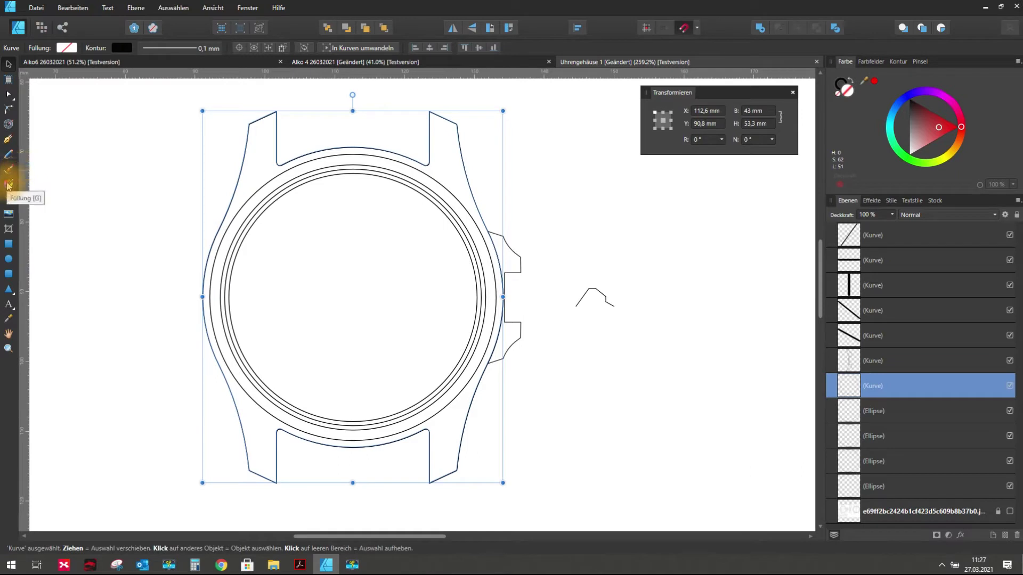
{"action": "left_click", "coordinate": [66, 49]}
{"action": "left_click", "coordinate": [54, 67]}
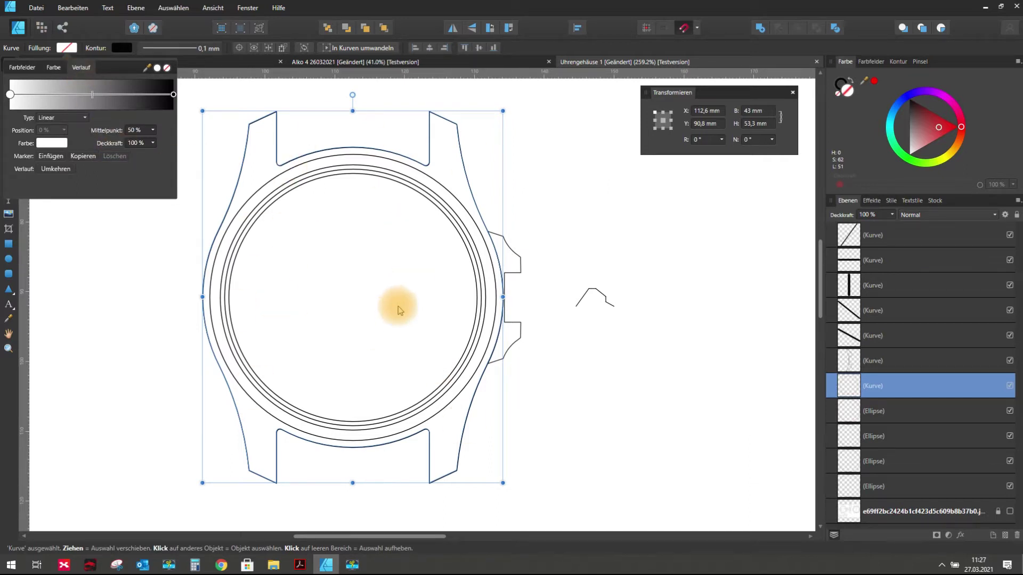
{"action": "left_click", "coordinate": [100, 27]}
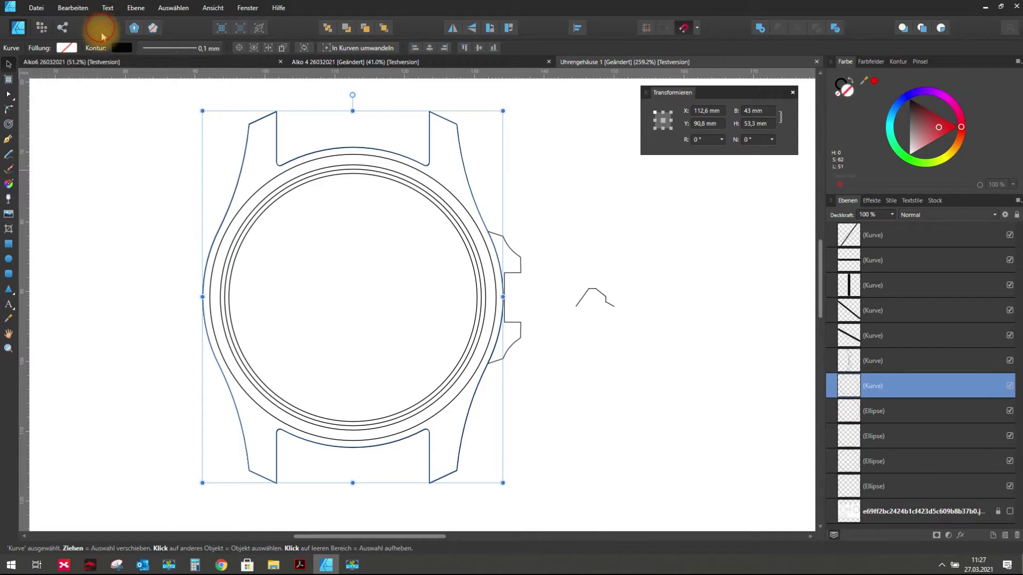
- Fill the watch case with a grey gradient and change its type to conical
{"action": "left_click", "coordinate": [9, 186]}
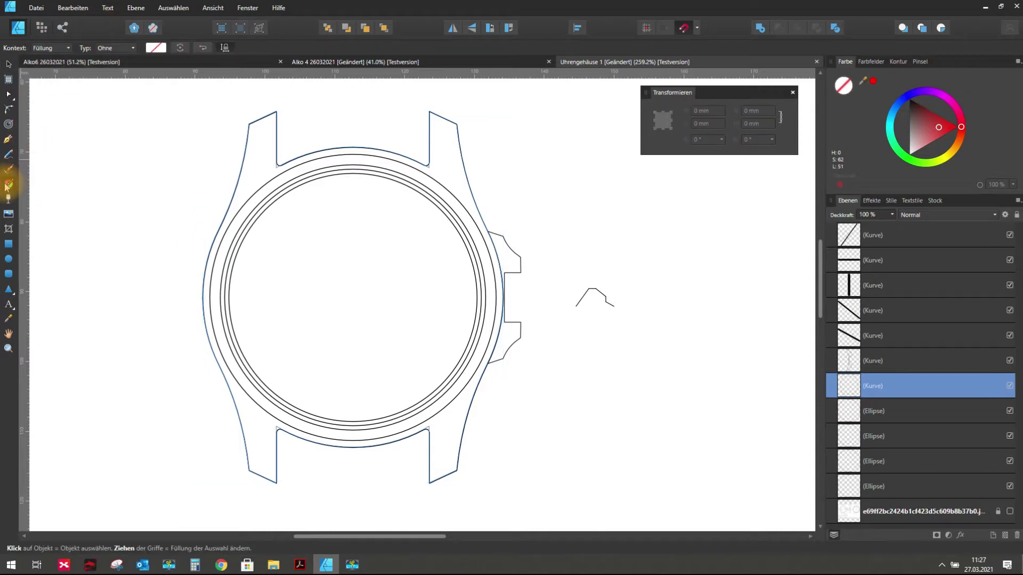
{"action": "mouse_move", "coordinate": [227, 212]}
{"action": "left_mouse_down"}
{"action": "mouse_move", "coordinate": [426, 331]}
{"action": "mouse_move", "coordinate": [397, 315]}
{"action": "left_mouse_up"}
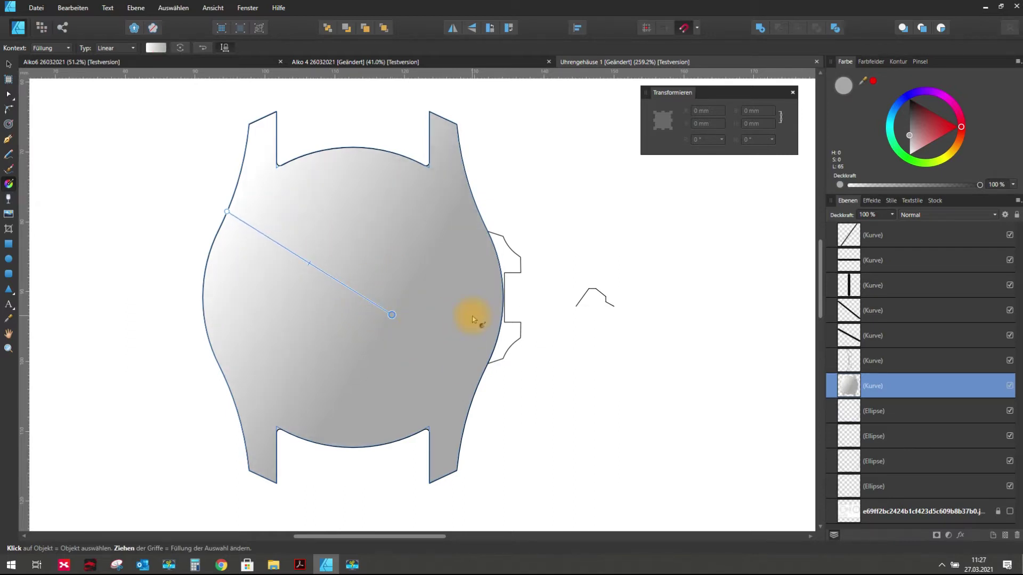
{"action": "left_click", "coordinate": [118, 48]}
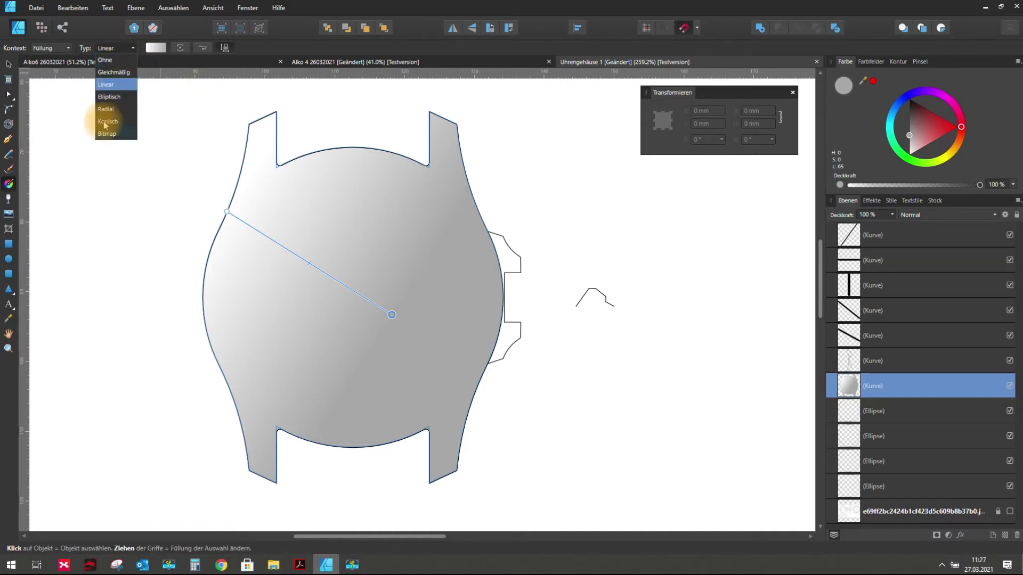
{"action": "left_click", "coordinate": [108, 121]}
- Swing the conical gradient's end to the upper-left lug and select that end stop
{"action": "mouse_move", "coordinate": [228, 212]}
{"action": "left_mouse_down"}
{"action": "mouse_move", "coordinate": [357, 164]}
{"action": "mouse_move", "coordinate": [354, 148]}
{"action": "mouse_move", "coordinate": [589, 301]}
{"action": "mouse_move", "coordinate": [352, 305]}
{"action": "left_mouse_up"}
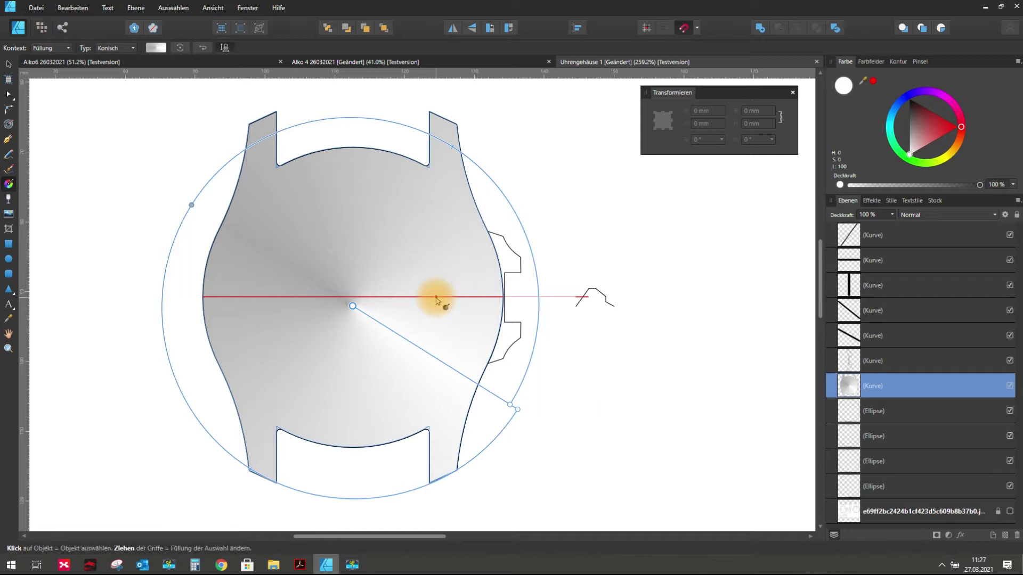
{"action": "left_click_drag", "start_coordinate": [518, 410], "coordinate": [452, 213]}
{"action": "mouse_move", "coordinate": [411, 184]}
{"action": "left_mouse_down"}
{"action": "mouse_move", "coordinate": [206, 206]}
{"action": "mouse_move", "coordinate": [400, 213]}
{"action": "mouse_move", "coordinate": [468, 422]}
{"action": "mouse_move", "coordinate": [296, 155]}
{"action": "mouse_move", "coordinate": [195, 199]}
{"action": "left_mouse_up"}
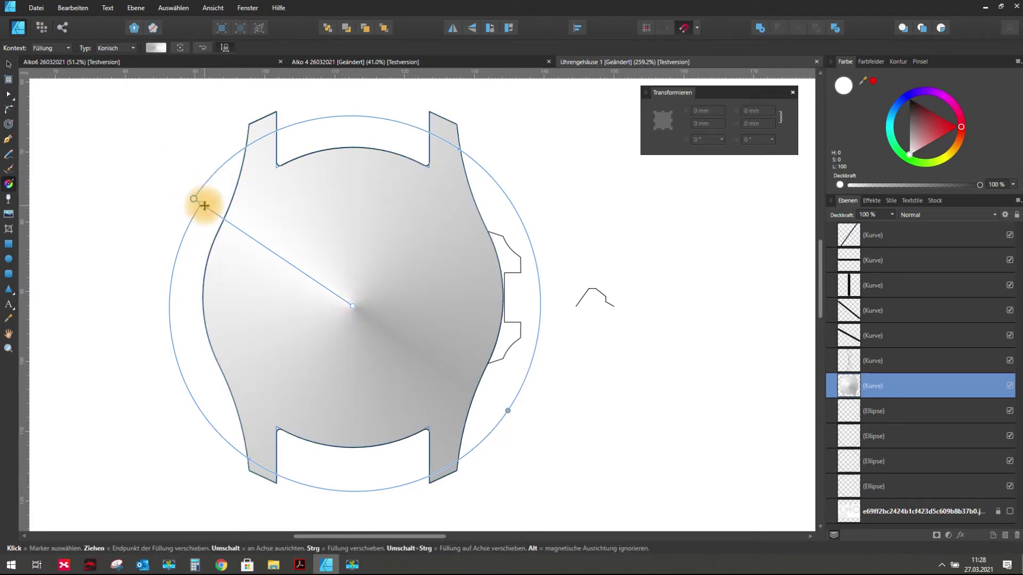
{"action": "scroll", "coordinate": [193, 199], "scroll_direction": "up", "scroll_amount": 2}
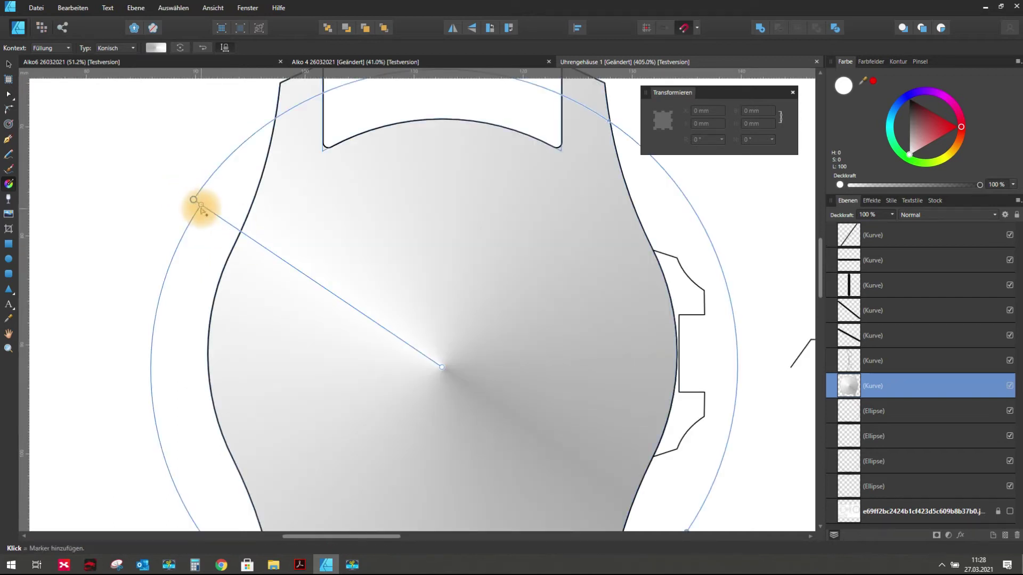
{"action": "scroll", "coordinate": [203, 201], "scroll_direction": "down", "scroll_amount": 2}
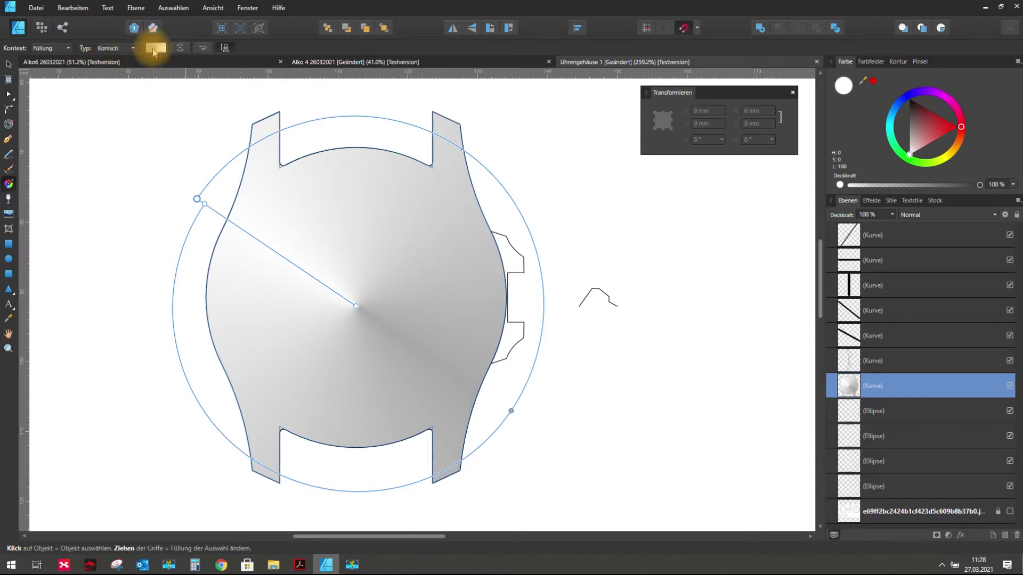
{"action": "left_click", "coordinate": [203, 205]}
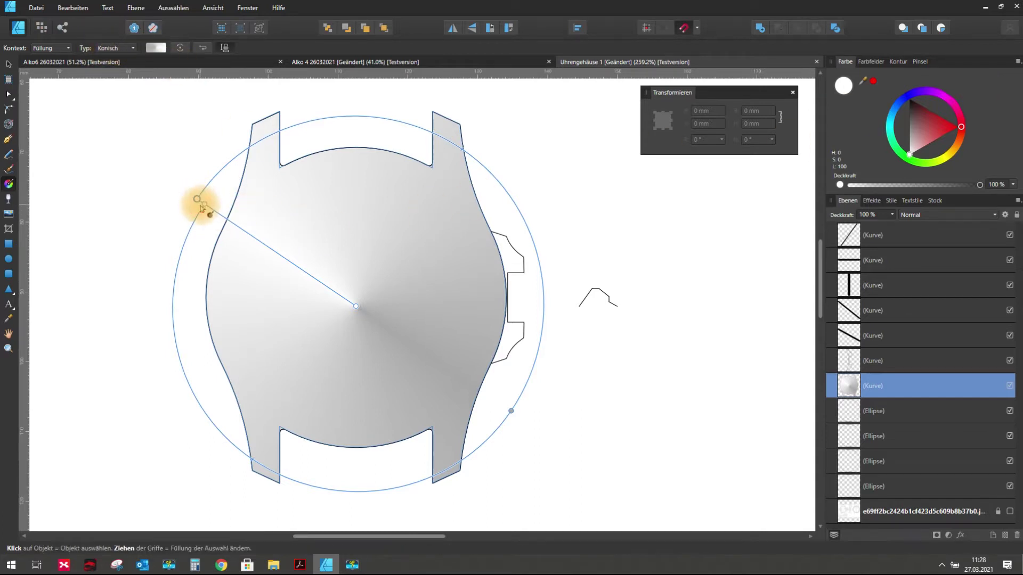
- Make both the end stop and the white gradient stop red
{"action": "left_click", "coordinate": [949, 128]}
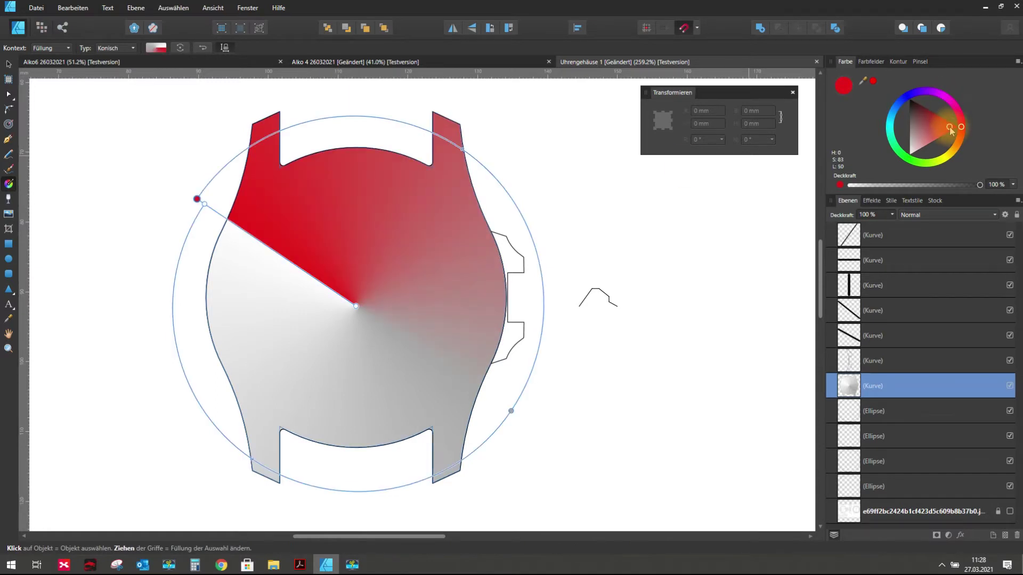
{"action": "left_click", "coordinate": [341, 206]}
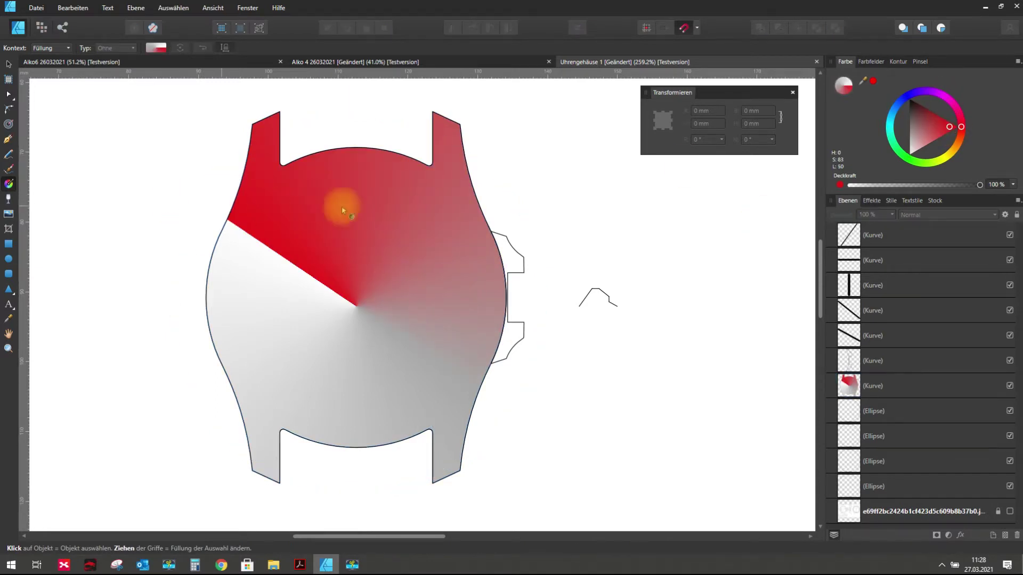
{"action": "left_click", "coordinate": [234, 224]}
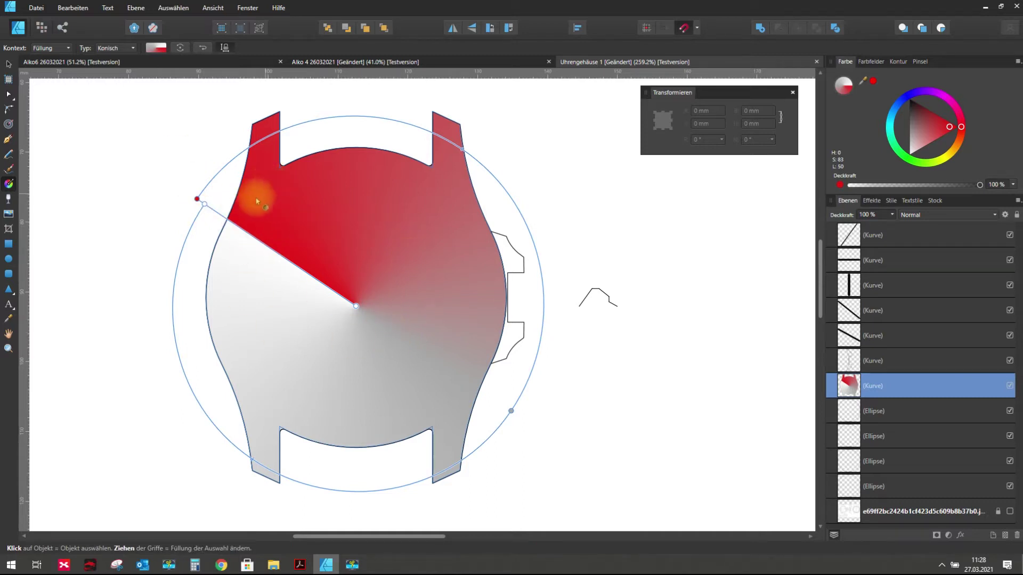
{"action": "left_click_drag", "start_coordinate": [198, 200], "coordinate": [205, 189]}
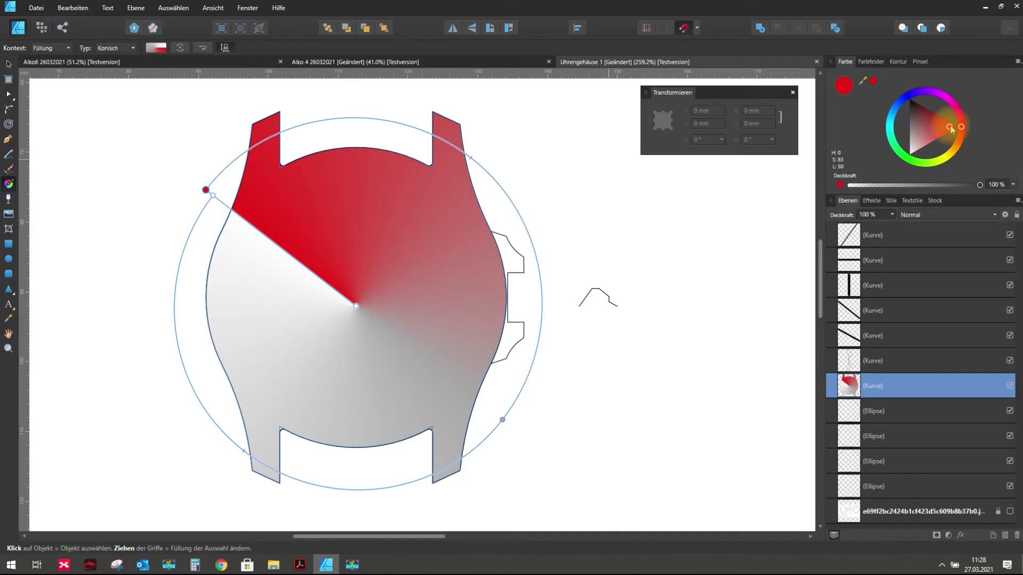
{"action": "left_click", "coordinate": [212, 195]}
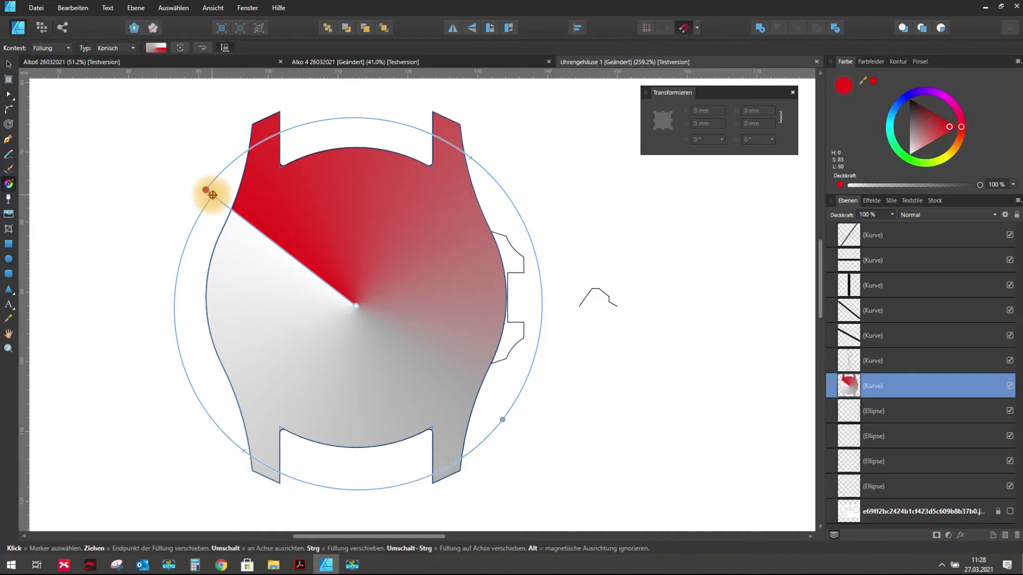
{"action": "left_click", "coordinate": [949, 128]}
{"action": "left_click", "coordinate": [171, 194]}
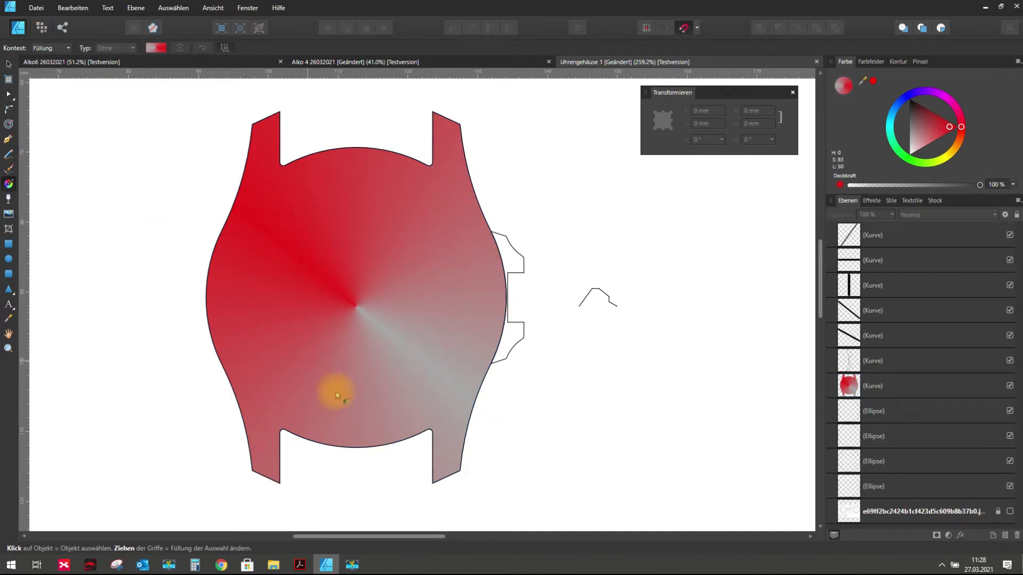
- Turn the lower-right gradient stop blue and reposition the blue and red ends
{"action": "left_click", "coordinate": [252, 233]}
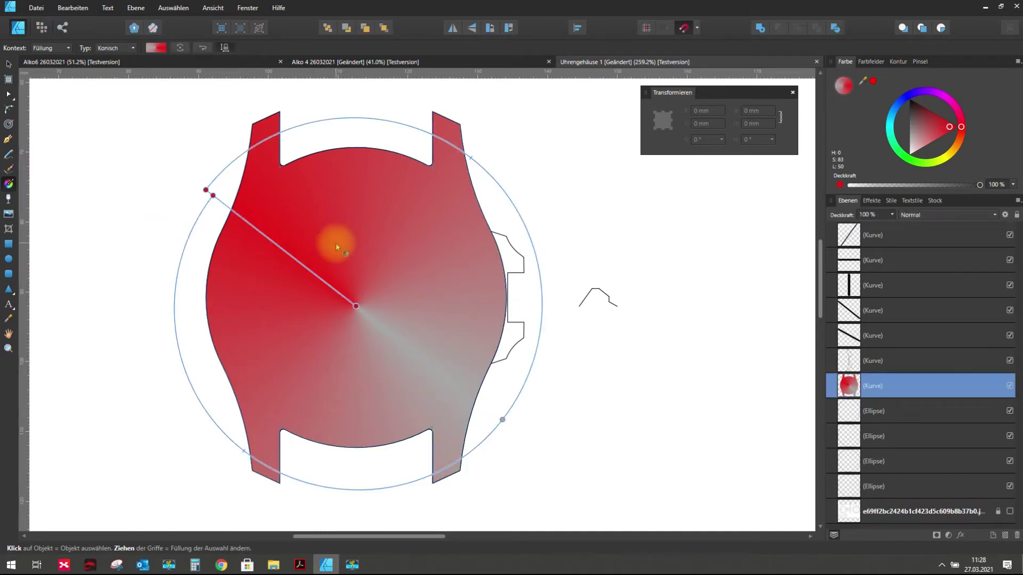
{"action": "left_click", "coordinate": [502, 420]}
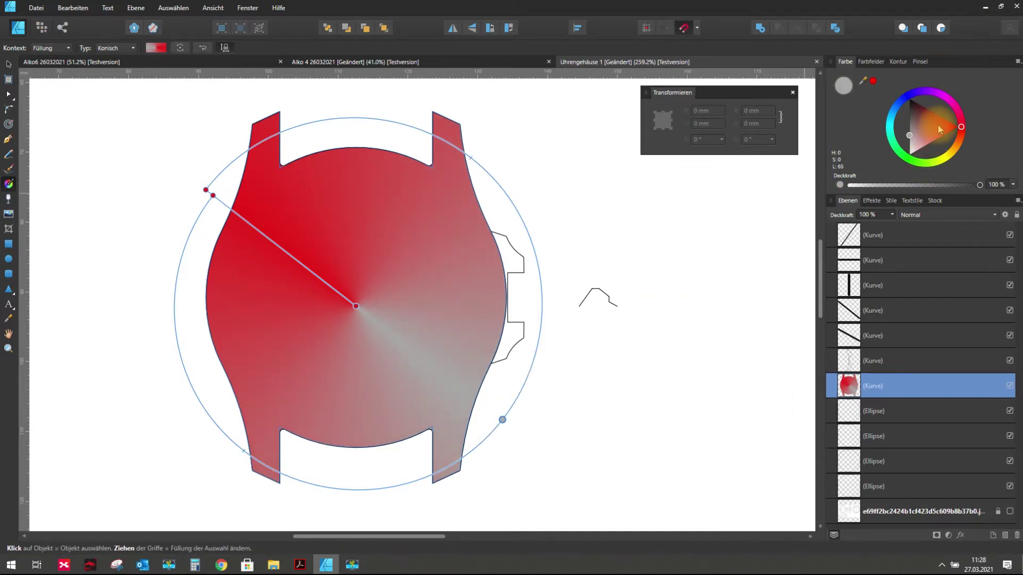
{"action": "left_click", "coordinate": [904, 100]}
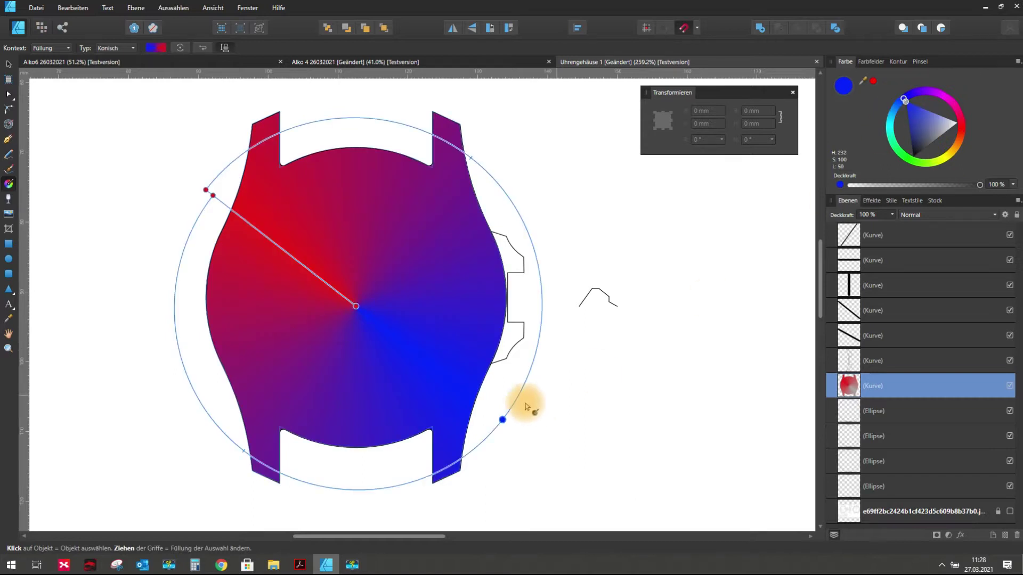
{"action": "mouse_move", "coordinate": [501, 420]}
{"action": "left_mouse_down"}
{"action": "mouse_move", "coordinate": [236, 274]}
{"action": "mouse_move", "coordinate": [491, 445]}
{"action": "mouse_move", "coordinate": [501, 427]}
{"action": "left_mouse_up"}
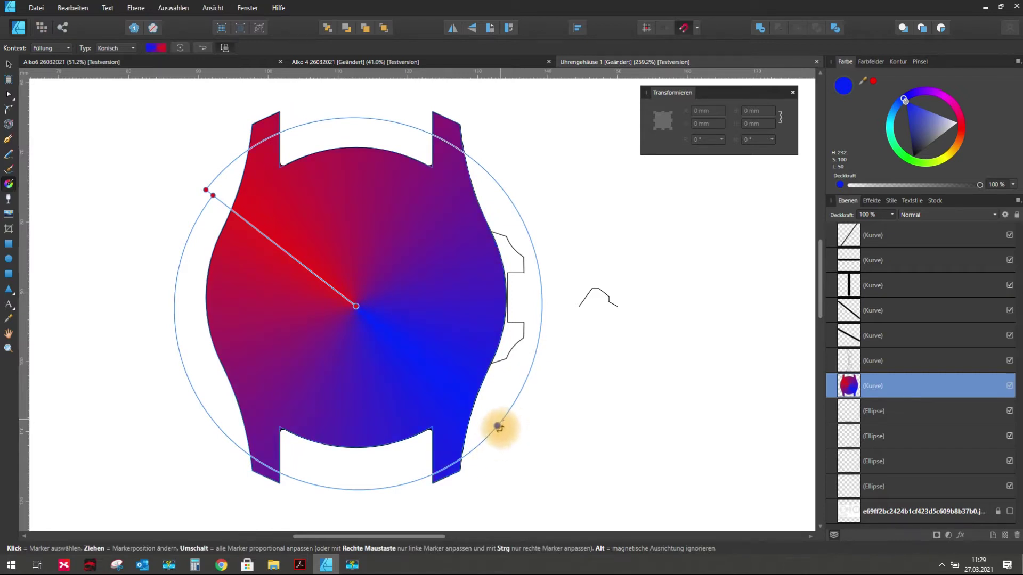
{"action": "mouse_move", "coordinate": [206, 189]}
{"action": "left_mouse_down"}
{"action": "mouse_move", "coordinate": [351, 146]}
{"action": "mouse_move", "coordinate": [178, 235]}
{"action": "mouse_move", "coordinate": [240, 389]}
{"action": "mouse_move", "coordinate": [311, 135]}
{"action": "mouse_move", "coordinate": [155, 204]}
{"action": "mouse_move", "coordinate": [194, 158]}
{"action": "left_mouse_up"}
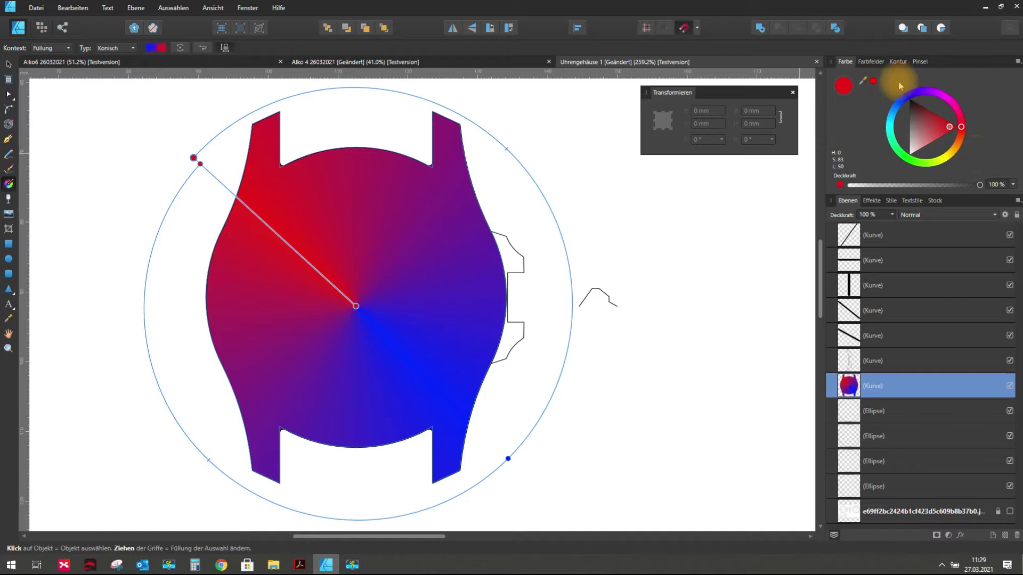
- From the Greys swatches, make the red stops light grey and the blue stop dark grey
{"action": "left_click", "coordinate": [874, 62]}
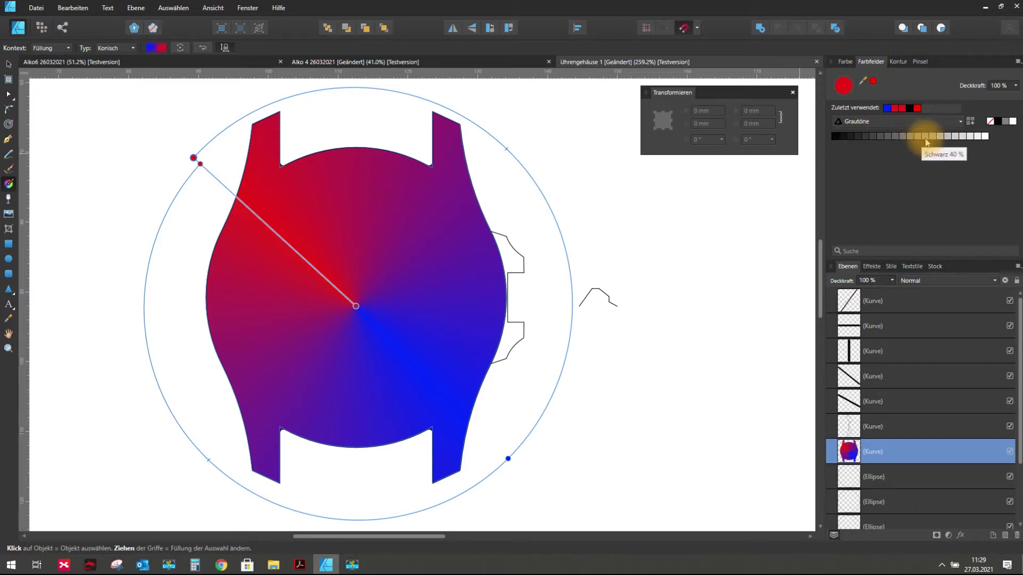
{"action": "left_click", "coordinate": [970, 137]}
{"action": "left_click", "coordinate": [200, 163]}
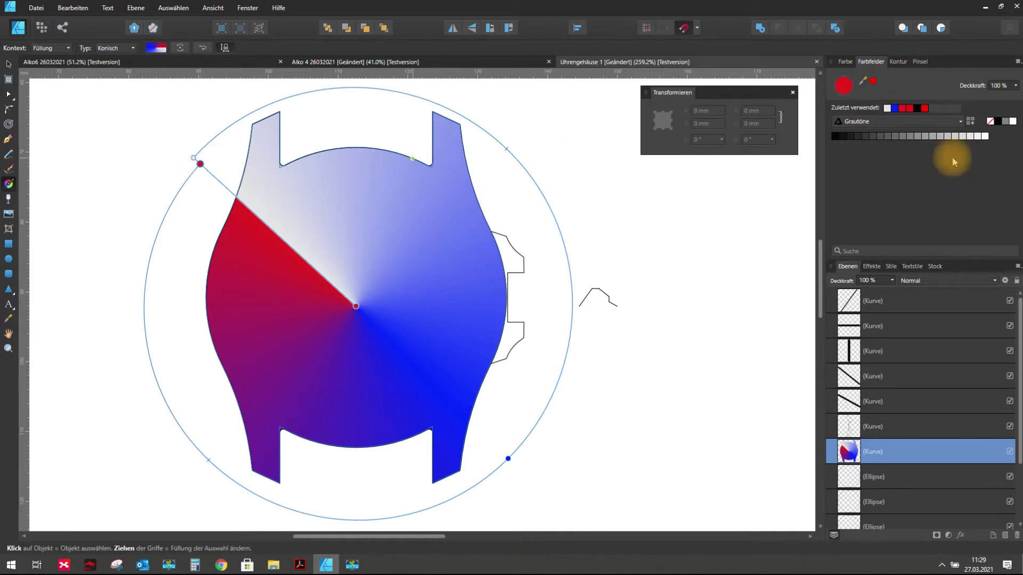
{"action": "left_click", "coordinate": [971, 137]}
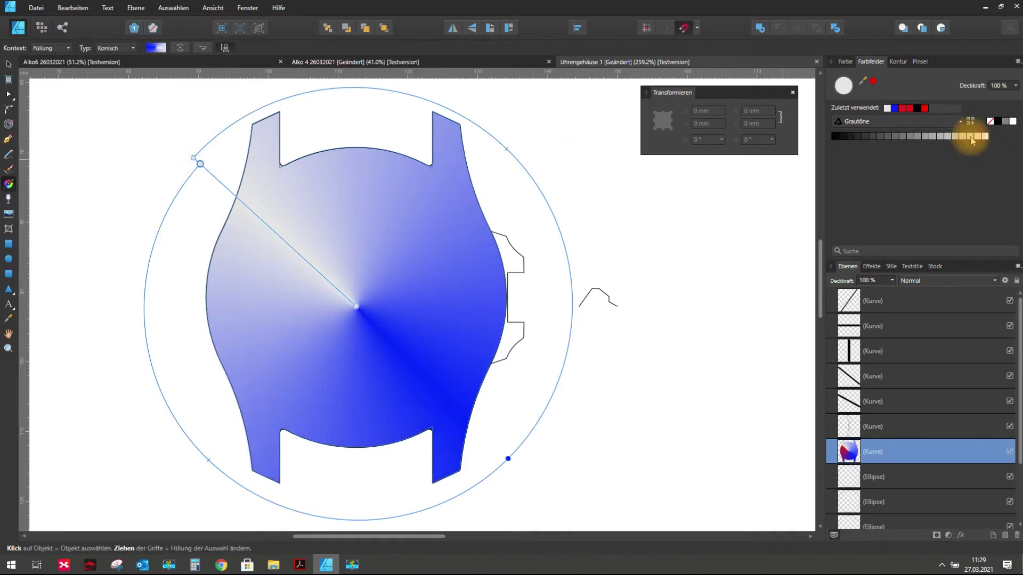
{"action": "left_click", "coordinate": [507, 458]}
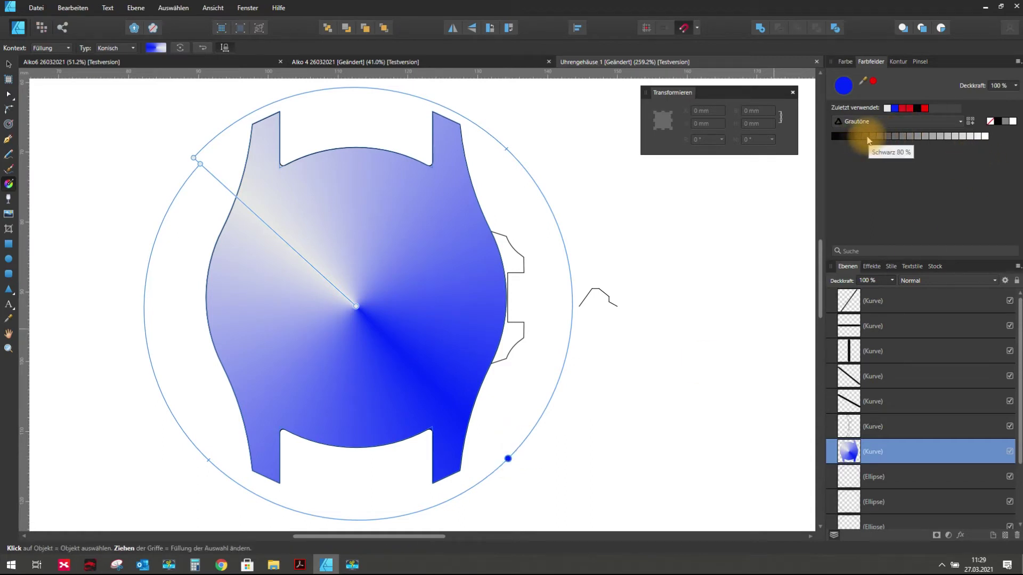
{"action": "left_click", "coordinate": [867, 137]}
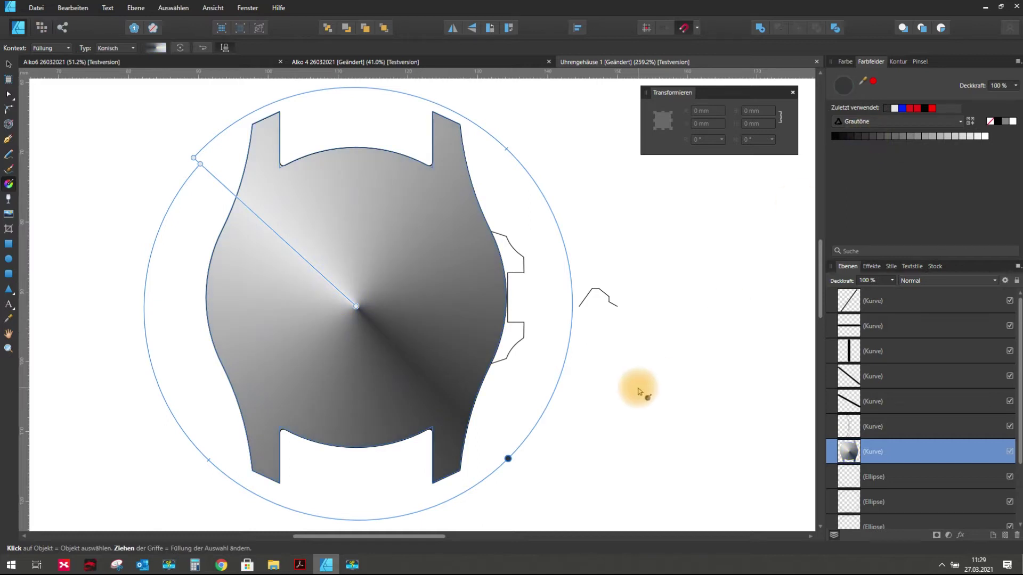
- Deselect the case, zoom out and make the technical drawing reference layer visible again
{"action": "left_click", "coordinate": [9, 63]}
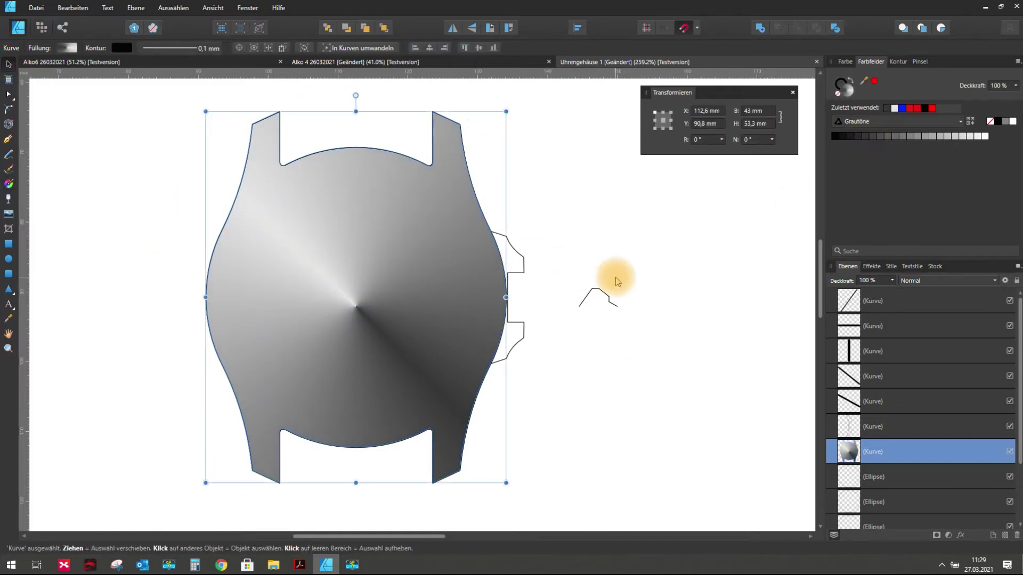
{"action": "left_click", "coordinate": [612, 274]}
{"action": "scroll", "coordinate": [389, 265], "scroll_direction": "down", "scroll_amount": 5}
{"action": "scroll", "coordinate": [394, 266], "scroll_direction": "up", "scroll_amount": 4}
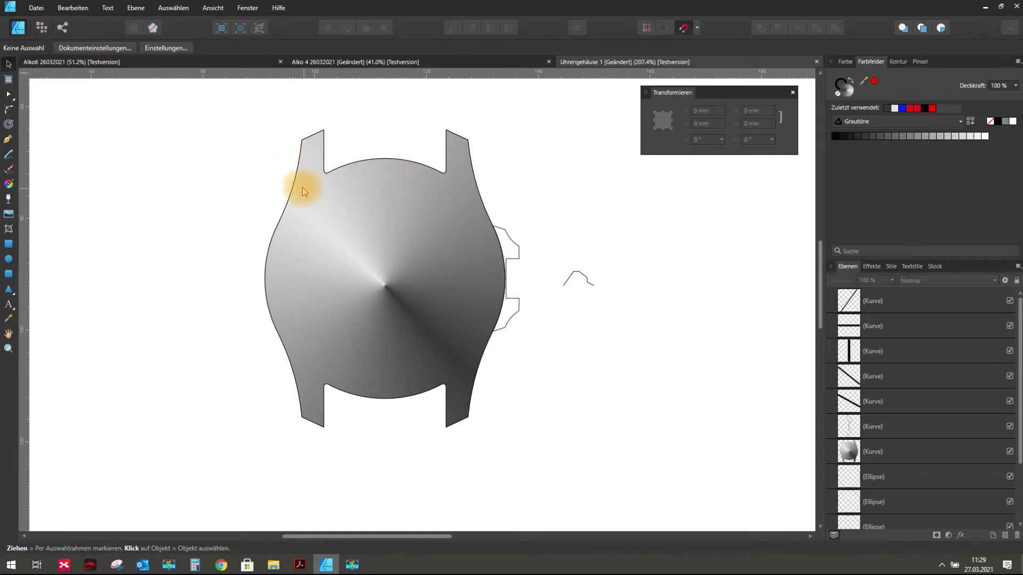
{"action": "scroll", "coordinate": [304, 189], "scroll_direction": "down", "scroll_amount": 3}
{"action": "scroll", "coordinate": [1001, 527], "scroll_direction": "down", "scroll_amount": 1}
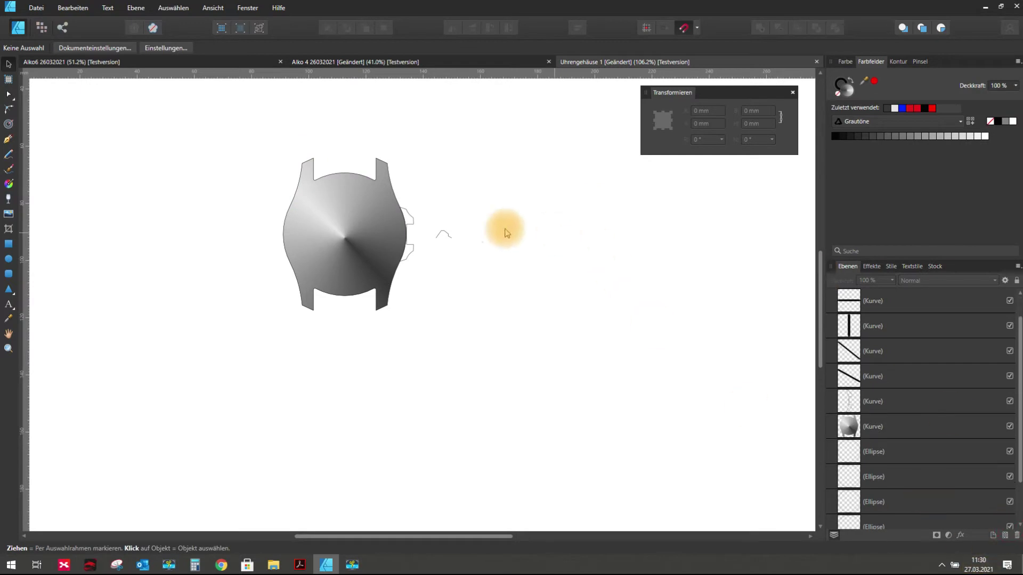
{"action": "scroll", "coordinate": [990, 511], "scroll_direction": "down", "scroll_amount": 2}
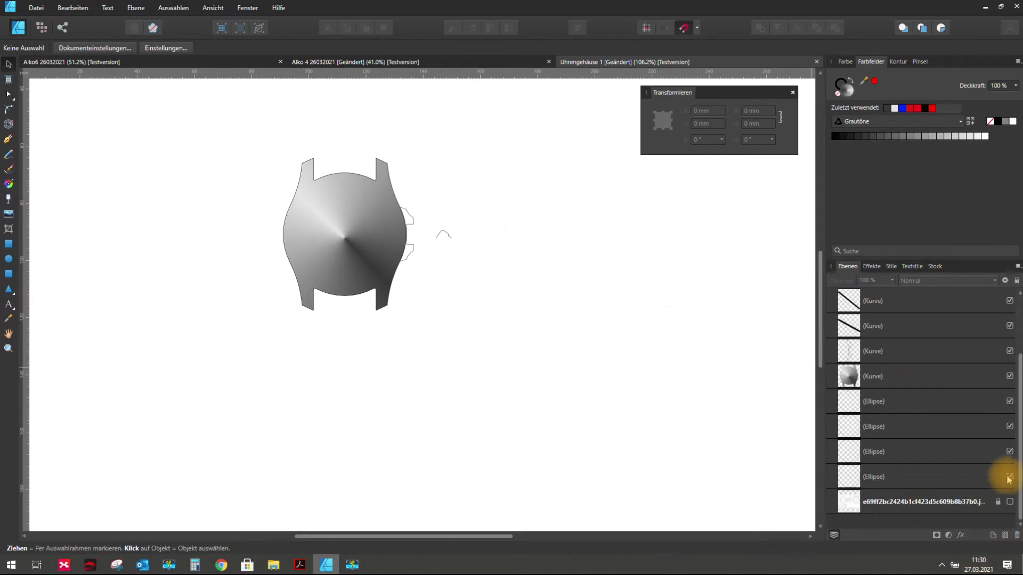
{"action": "left_click", "coordinate": [1011, 502]}
{"action": "scroll", "coordinate": [491, 217], "scroll_direction": "up", "scroll_amount": 2}
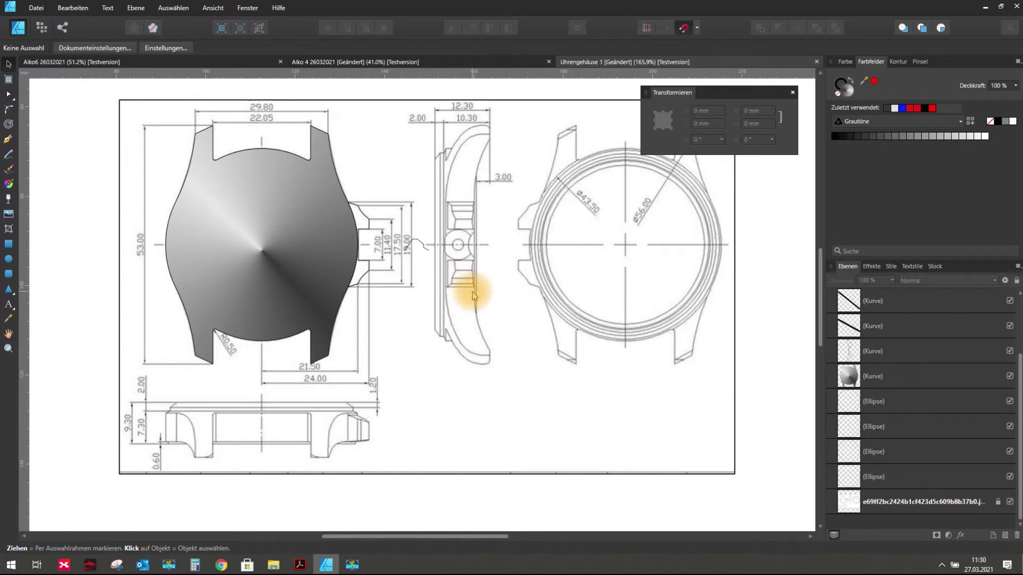
- Drag the watch case layer beneath the Ellipse layers, just above the reference drawing
{"action": "left_click", "coordinate": [397, 317]}
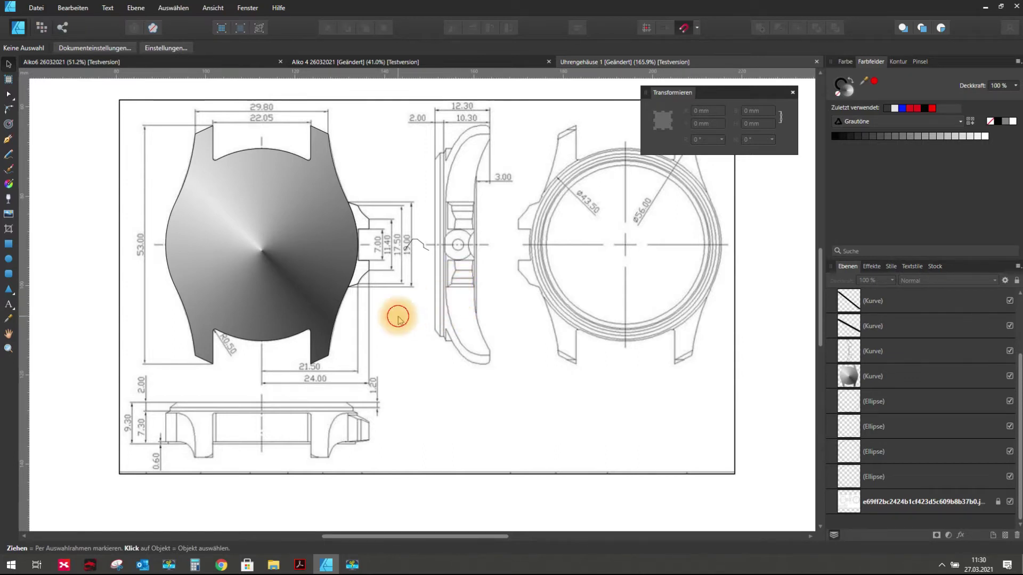
{"action": "left_click", "coordinate": [299, 244]}
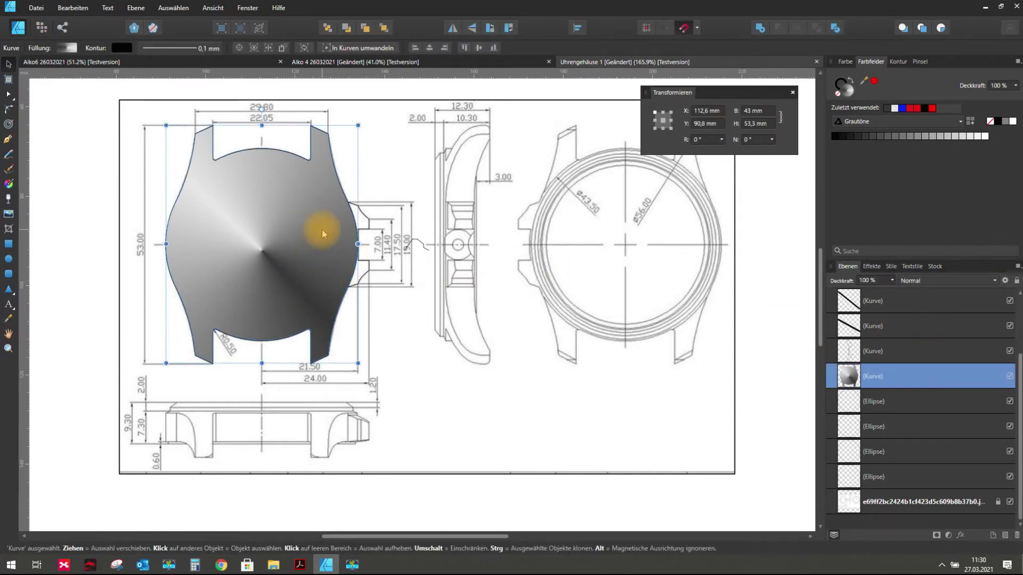
{"action": "scroll", "coordinate": [322, 229], "scroll_direction": "down", "scroll_amount": 4}
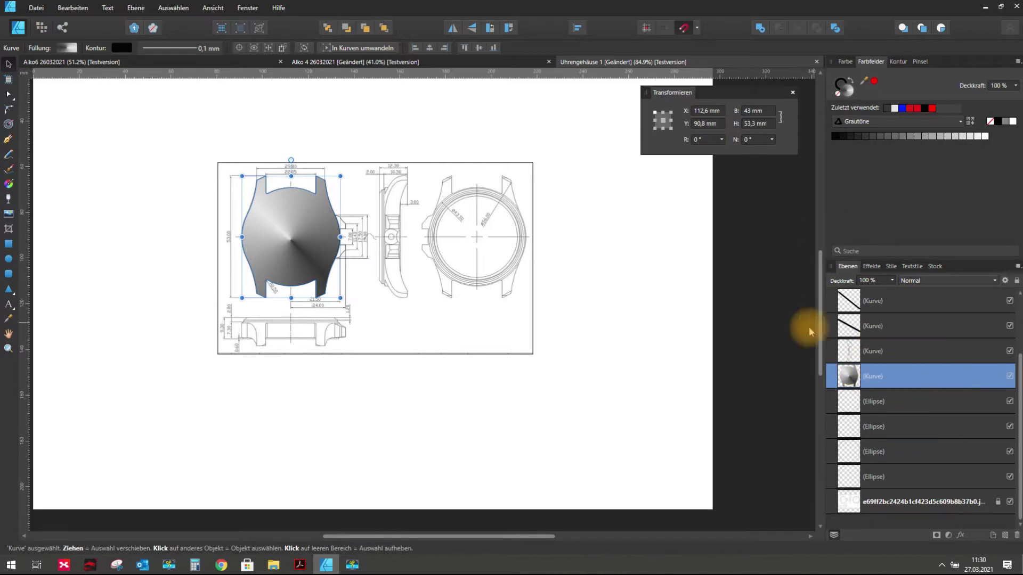
{"action": "double_click", "coordinate": [873, 377]}
{"action": "mouse_move", "coordinate": [876, 378]}
{"action": "left_mouse_down"}
{"action": "mouse_move", "coordinate": [877, 490]}
{"action": "mouse_move", "coordinate": [831, 489]}
{"action": "mouse_move", "coordinate": [874, 491]}
{"action": "left_mouse_up"}
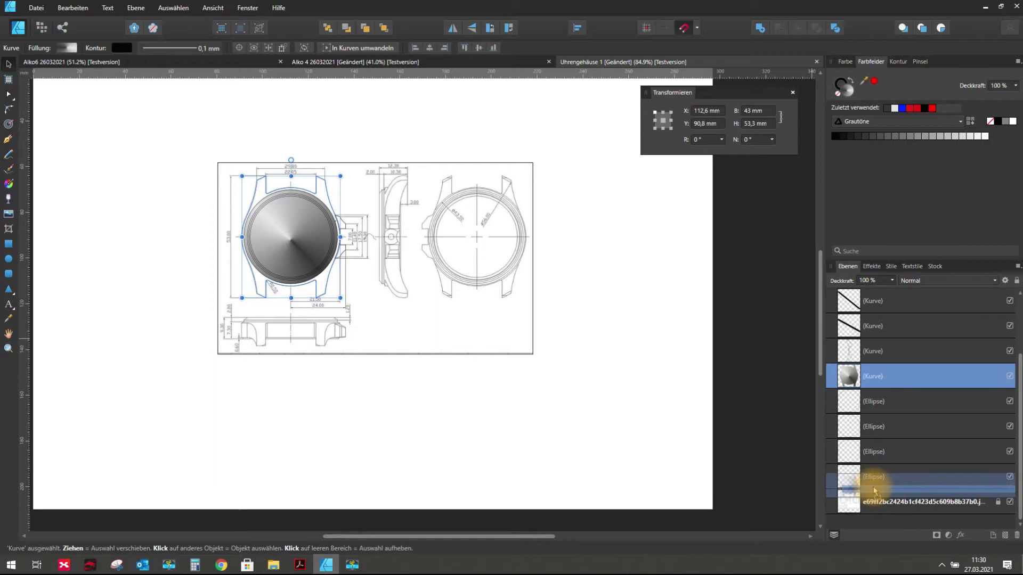
{"action": "mouse_move", "coordinate": [874, 491]}
{"action": "left_mouse_down"}
{"action": "mouse_move", "coordinate": [880, 472]}
{"action": "mouse_move", "coordinate": [881, 490]}
{"action": "mouse_move", "coordinate": [829, 493]}
{"action": "left_mouse_up"}
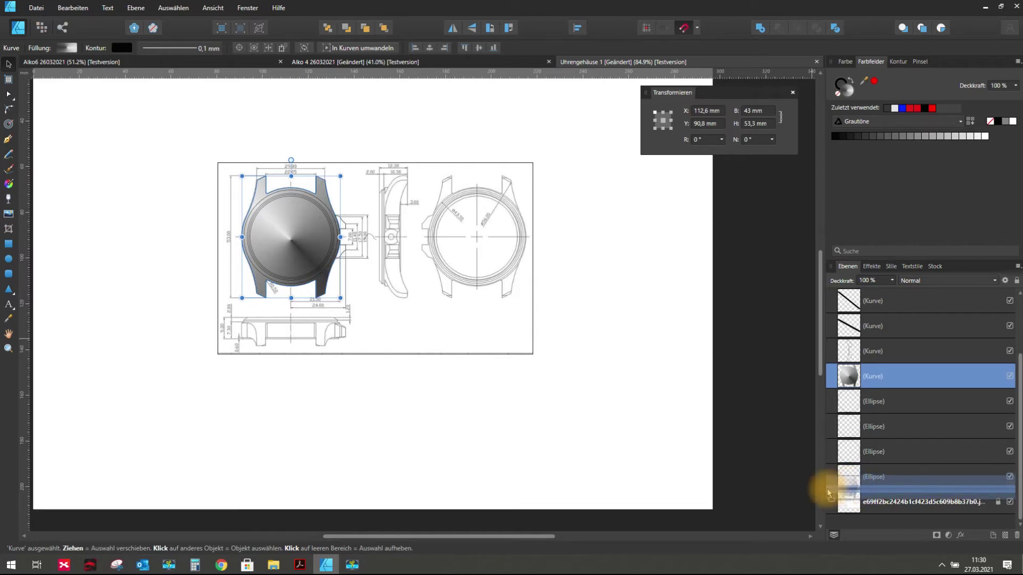
{"action": "left_click_drag", "start_coordinate": [829, 491], "coordinate": [831, 493]}
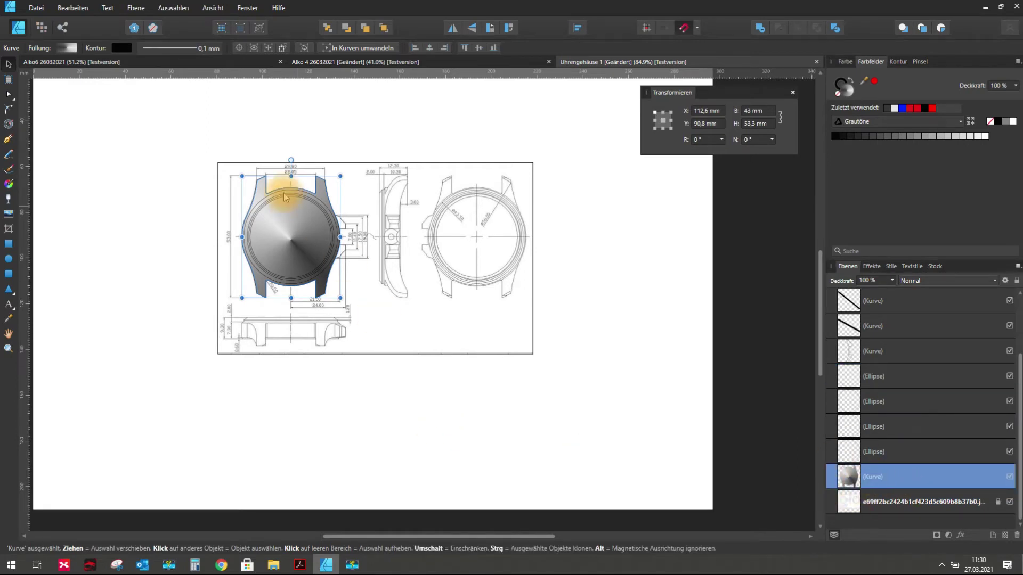
- Scroll the Layers panel back up and select the bezel ellipse
{"action": "scroll", "coordinate": [285, 197], "scroll_direction": "up", "scroll_amount": 2}
{"action": "scroll", "coordinate": [290, 200], "scroll_direction": "up", "scroll_amount": 3}
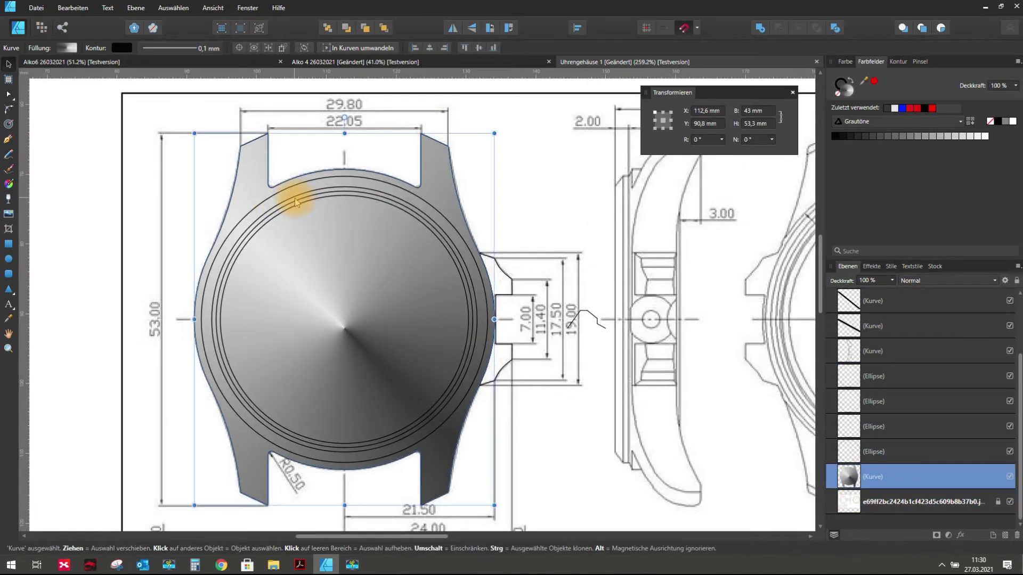
{"action": "scroll", "coordinate": [295, 201], "scroll_direction": "down", "scroll_amount": 2}
{"action": "scroll", "coordinate": [267, 213], "scroll_direction": "up", "scroll_amount": 2}
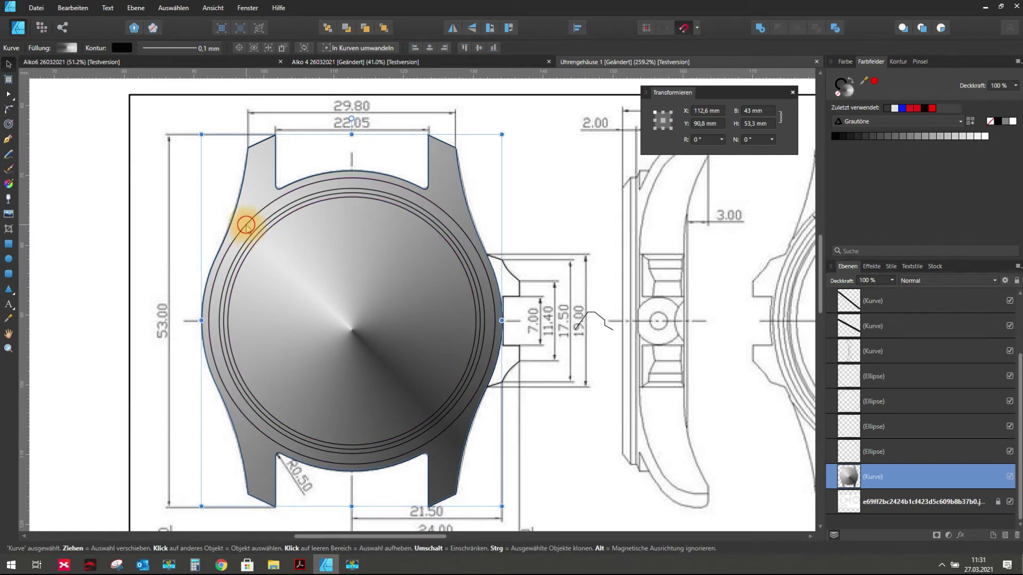
{"action": "left_click", "coordinate": [246, 225]}
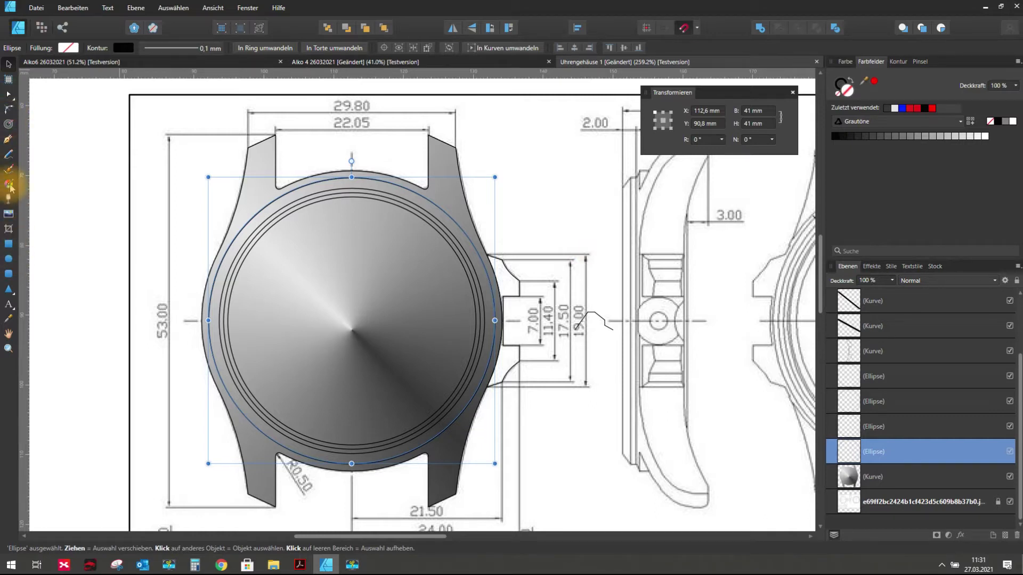
- Give the bezel ellipse a conical gradient, rotated toward the upper left and recentred on the dial
{"action": "left_click", "coordinate": [9, 185]}
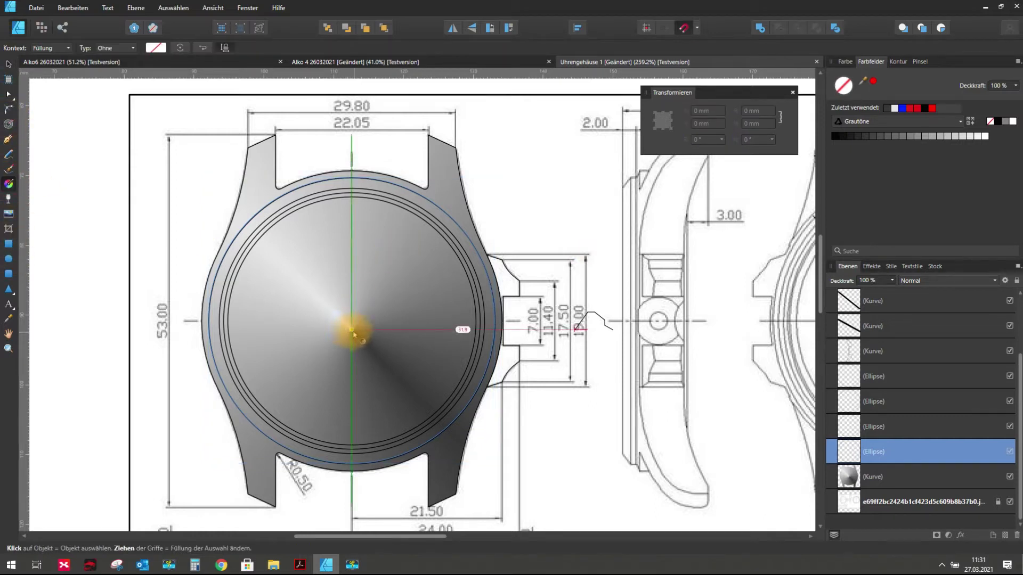
{"action": "left_click_drag", "start_coordinate": [351, 330], "coordinate": [349, 220]}
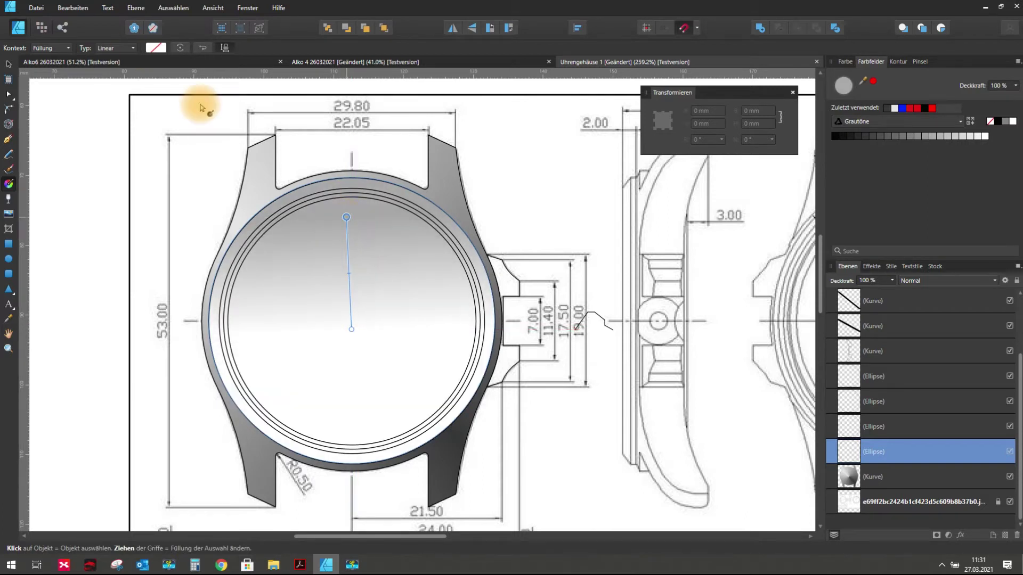
{"action": "left_click", "coordinate": [116, 48]}
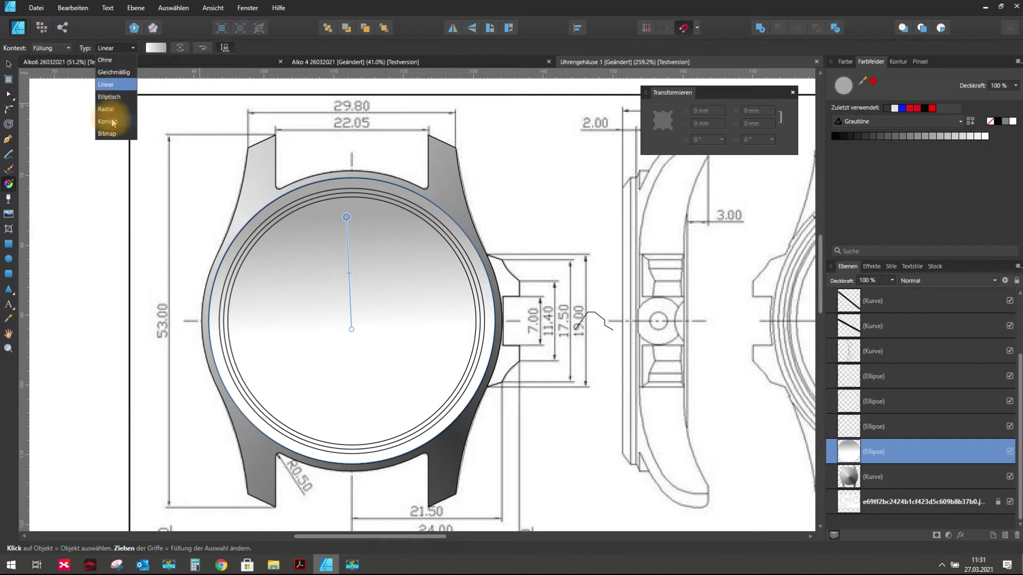
{"action": "left_click", "coordinate": [108, 122]}
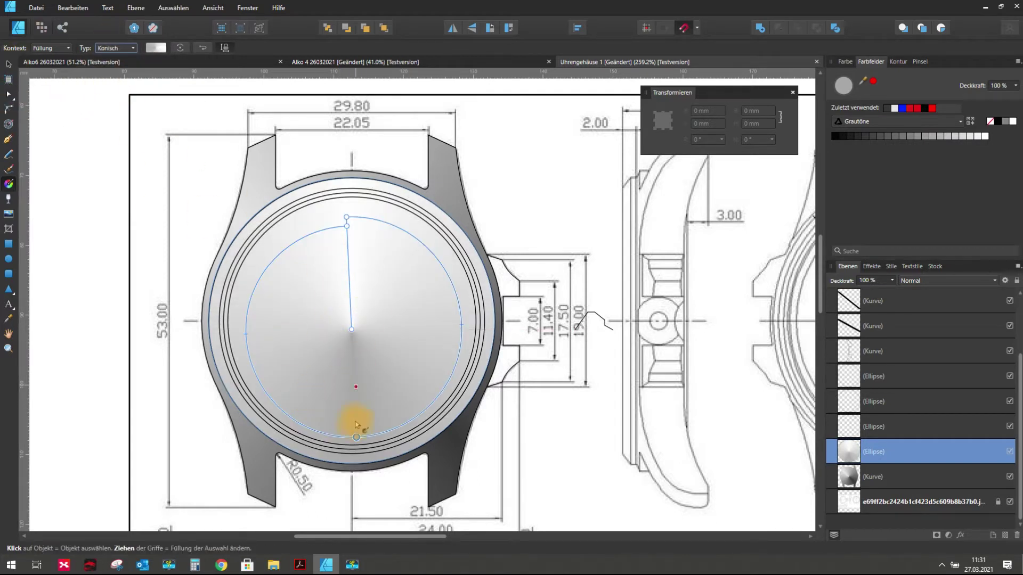
{"action": "left_click_drag", "start_coordinate": [357, 437], "coordinate": [373, 421]}
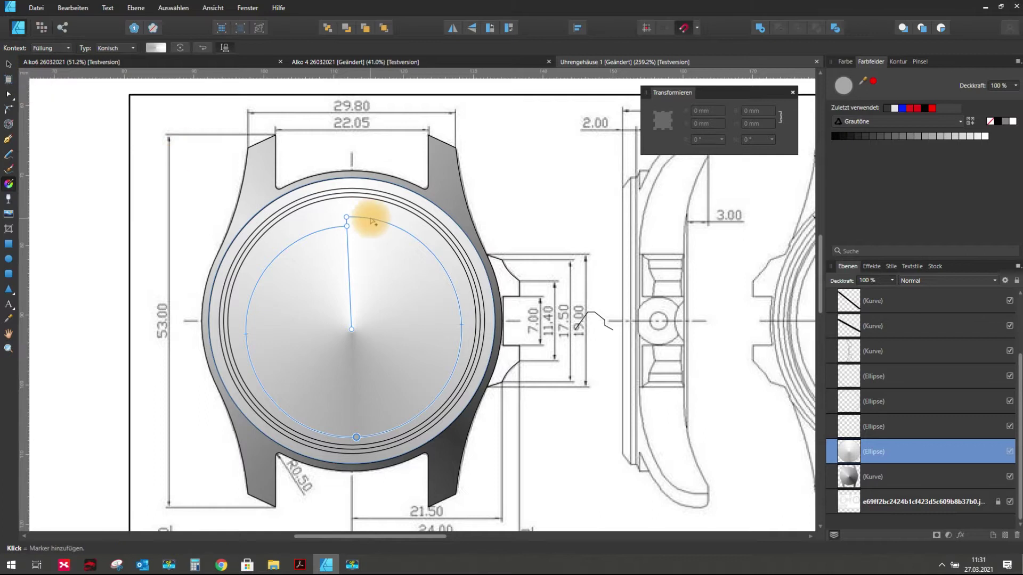
{"action": "mouse_move", "coordinate": [346, 217]}
{"action": "left_mouse_down"}
{"action": "mouse_move", "coordinate": [273, 199]}
{"action": "mouse_move", "coordinate": [240, 247]}
{"action": "mouse_move", "coordinate": [248, 223]}
{"action": "left_mouse_up"}
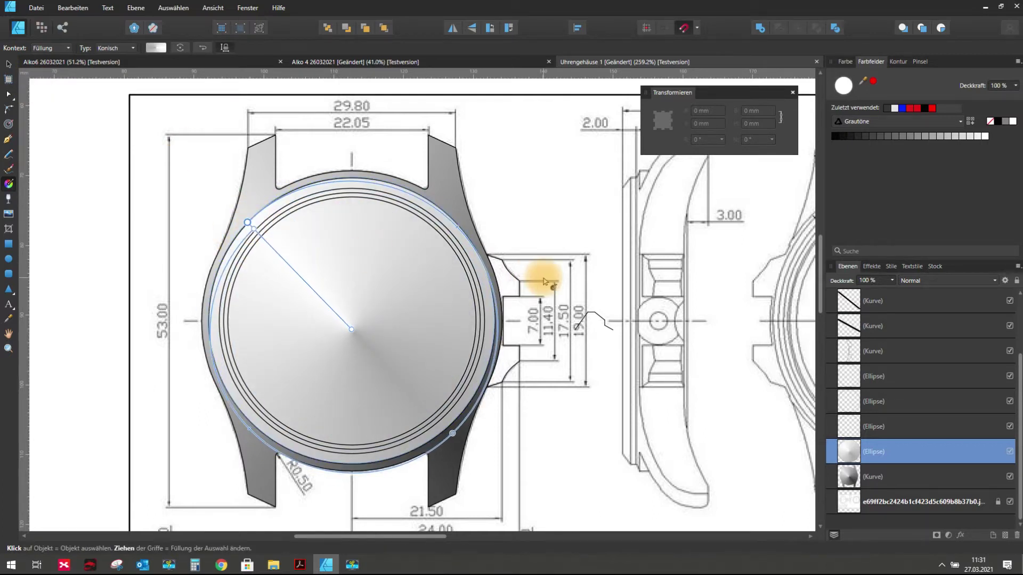
{"action": "left_click_drag", "start_coordinate": [248, 224], "coordinate": [247, 224]}
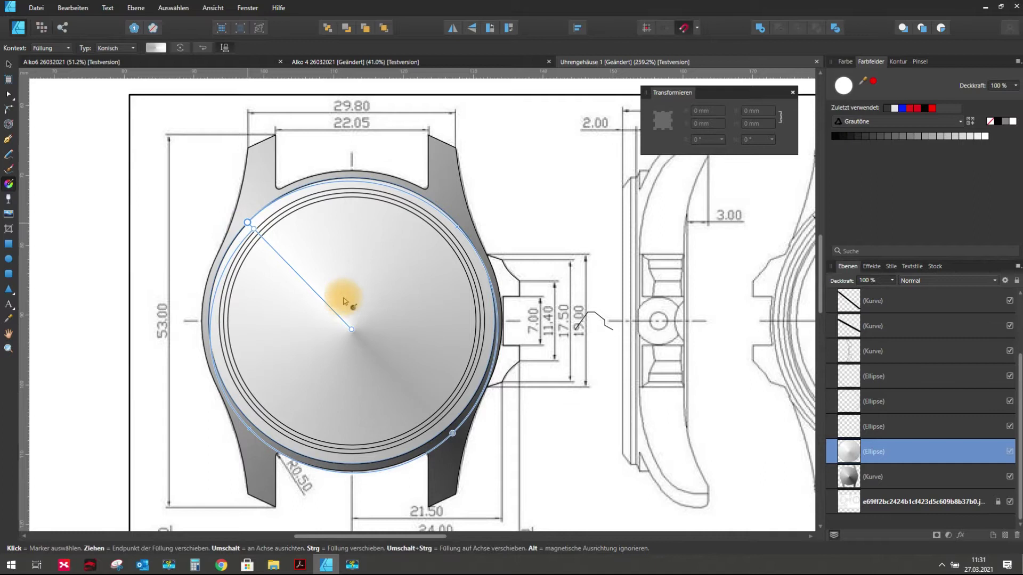
{"action": "mouse_move", "coordinate": [352, 329]}
{"action": "left_mouse_down"}
{"action": "mouse_move", "coordinate": [348, 313]}
{"action": "mouse_move", "coordinate": [351, 320]}
{"action": "left_mouse_up"}
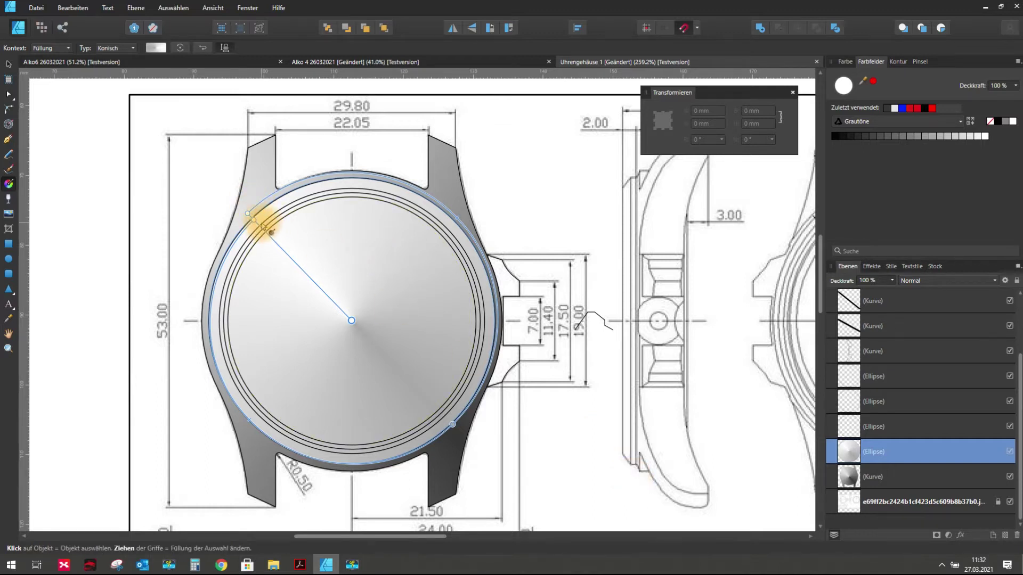
- Make the gradient's end stop dark grey and deselect the ellipse
{"action": "left_click", "coordinate": [867, 138]}
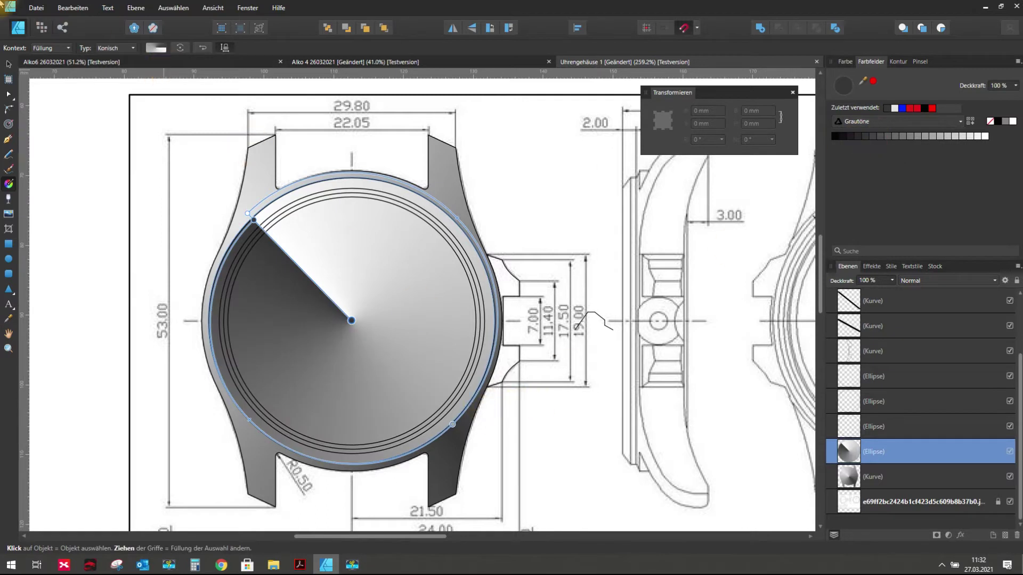
{"action": "left_click", "coordinate": [67, 8]}
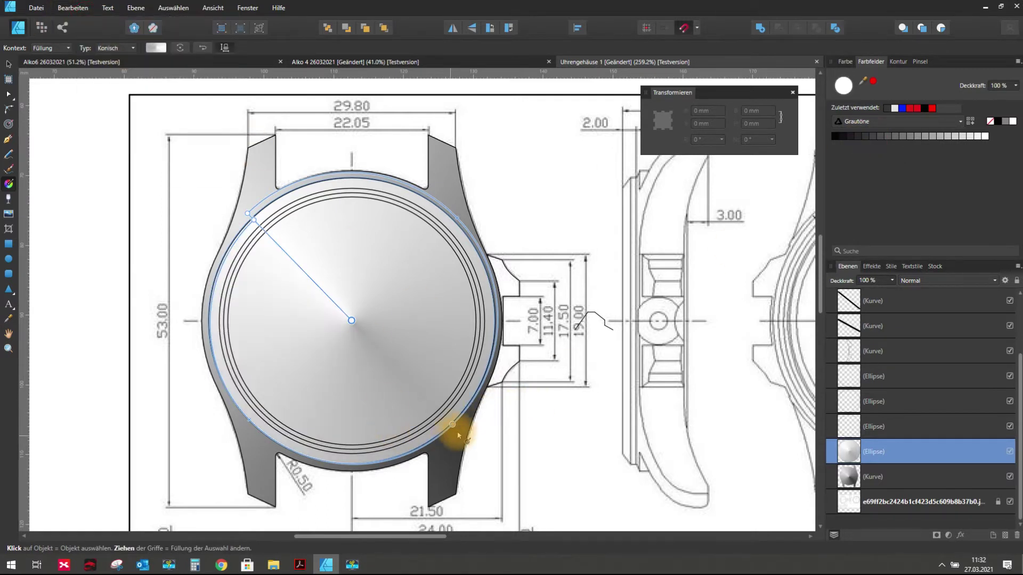
{"action": "left_click", "coordinate": [452, 424]}
{"action": "left_click", "coordinate": [869, 137]}
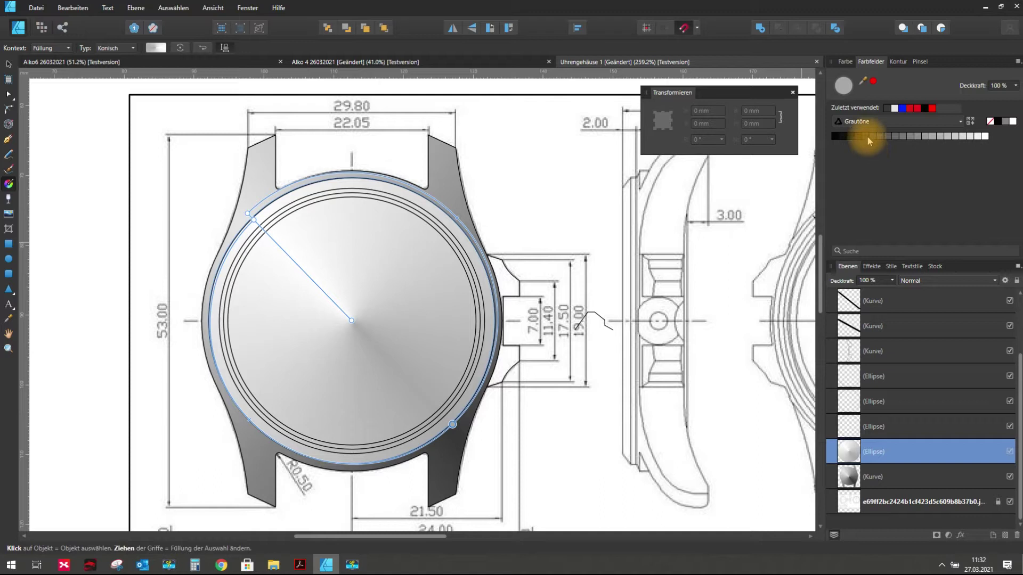
{"action": "left_click", "coordinate": [878, 137]}
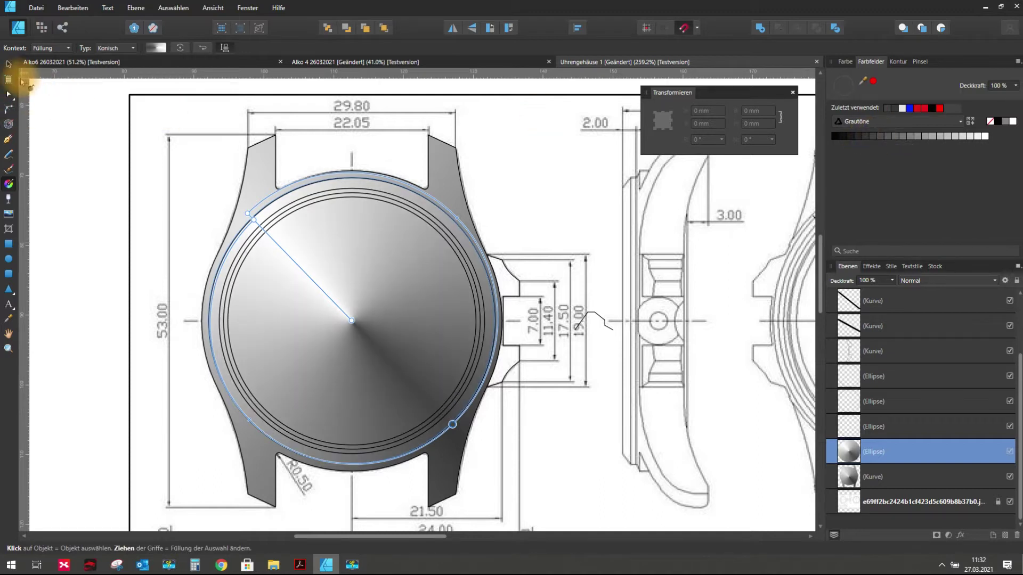
{"action": "left_click", "coordinate": [9, 63]}
{"action": "left_click", "coordinate": [227, 167]}
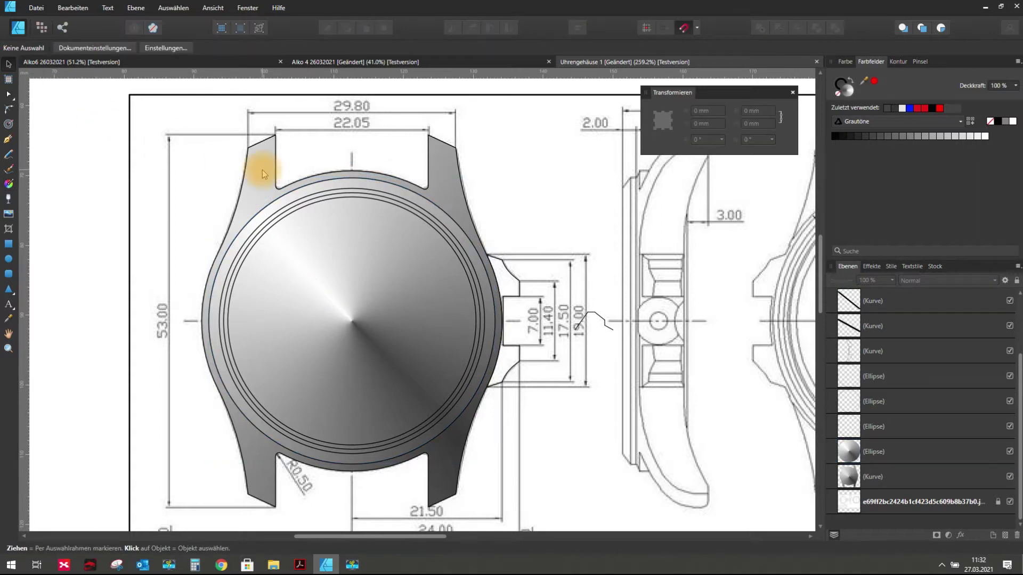
- Duplicate the inner dial ellipse layer and fill the copy with plain white
{"action": "scroll", "coordinate": [263, 238], "scroll_direction": "up", "scroll_amount": 1}
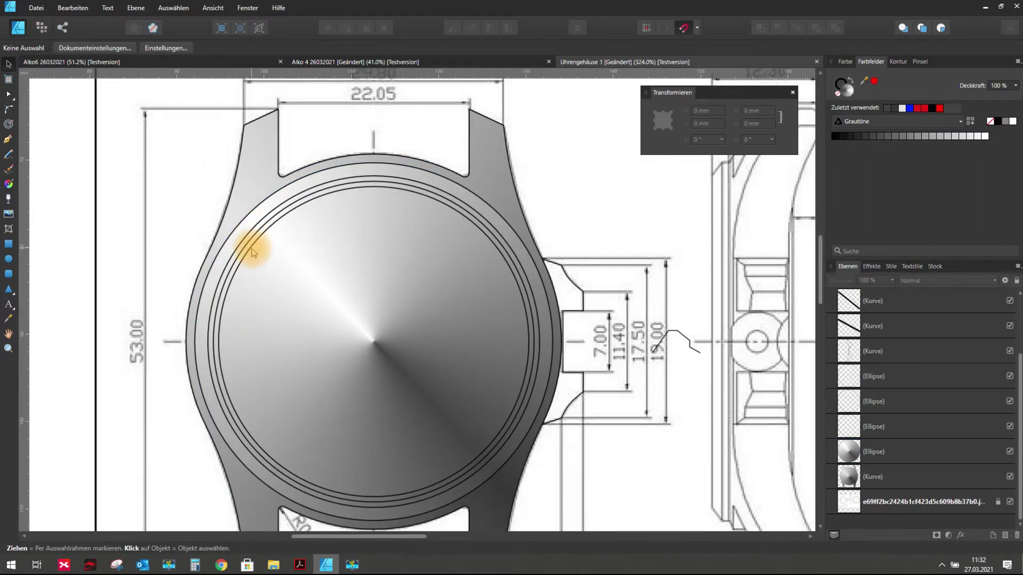
{"action": "left_click", "coordinate": [252, 252]}
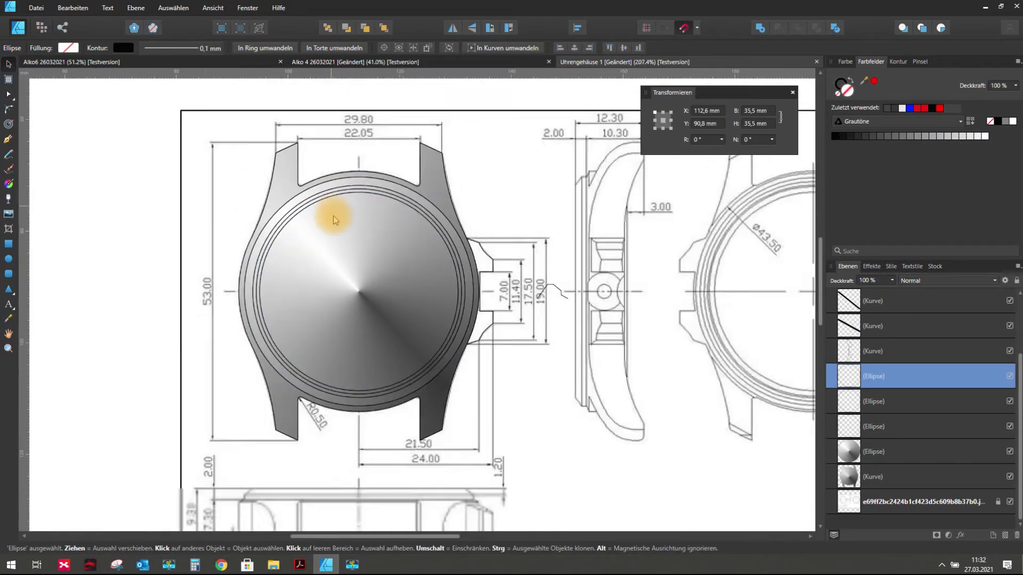
{"action": "scroll", "coordinate": [331, 217], "scroll_direction": "down", "scroll_amount": 3}
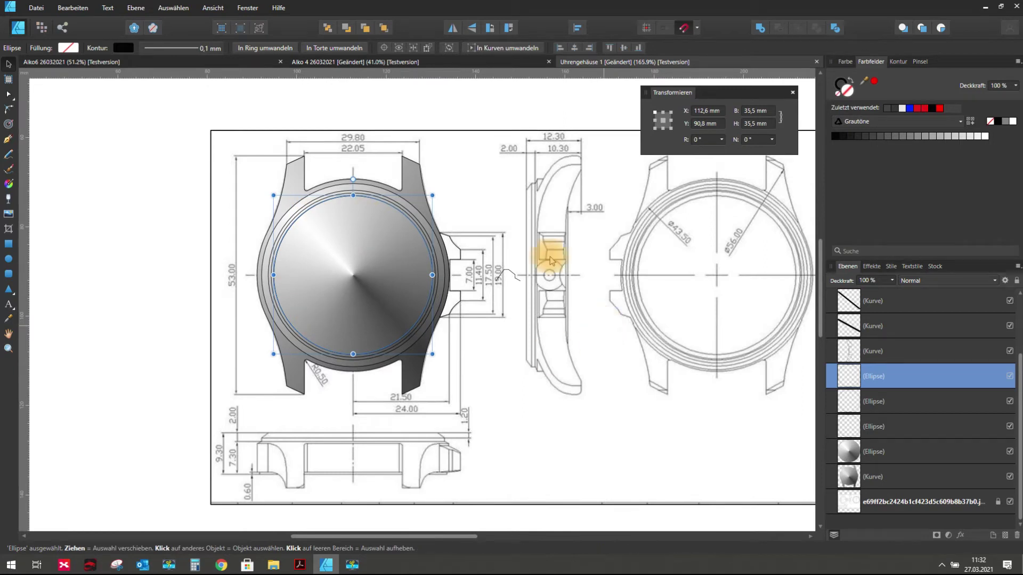
{"action": "scroll", "coordinate": [349, 201], "scroll_direction": "up", "scroll_amount": 3}
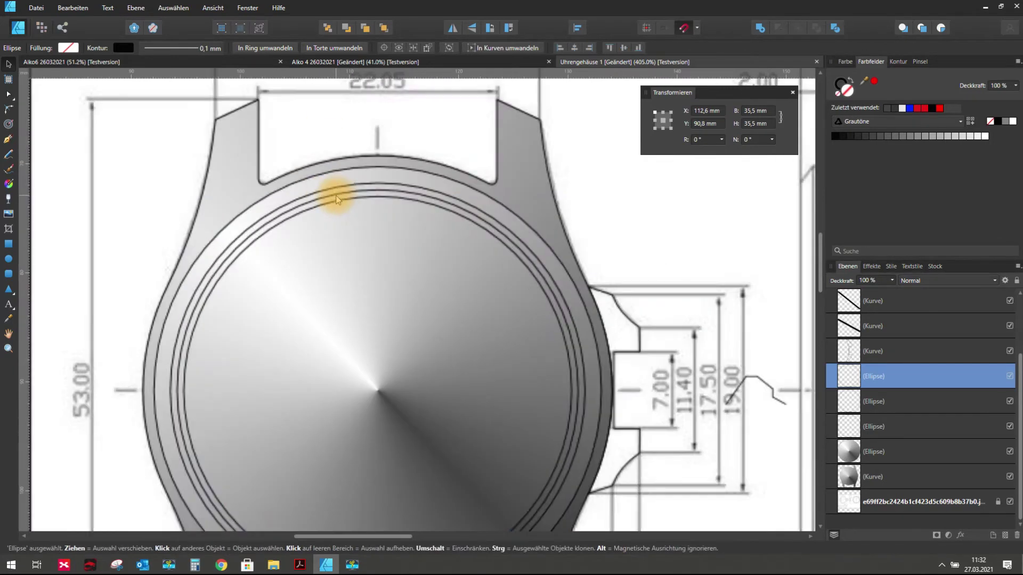
{"action": "scroll", "coordinate": [337, 200], "scroll_direction": "down", "scroll_amount": 1}
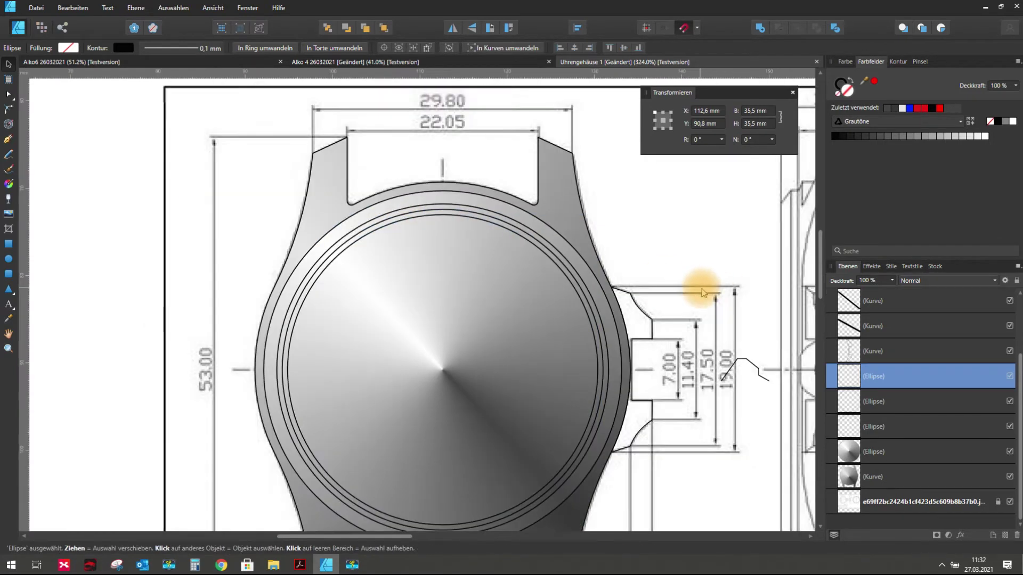
{"action": "right_click", "coordinate": [883, 375]}
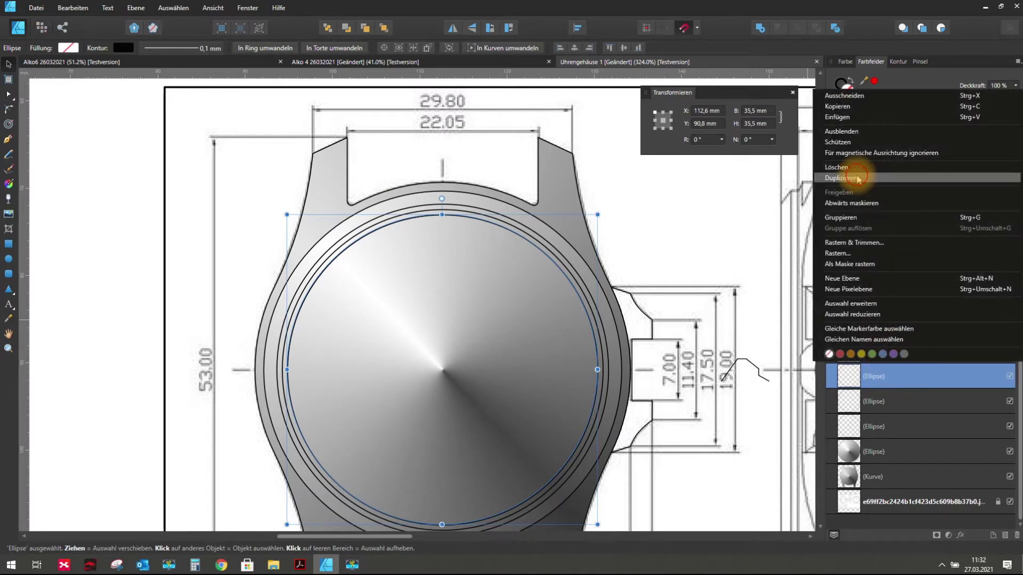
{"action": "left_click", "coordinate": [859, 179]}
{"action": "left_click", "coordinate": [876, 397]}
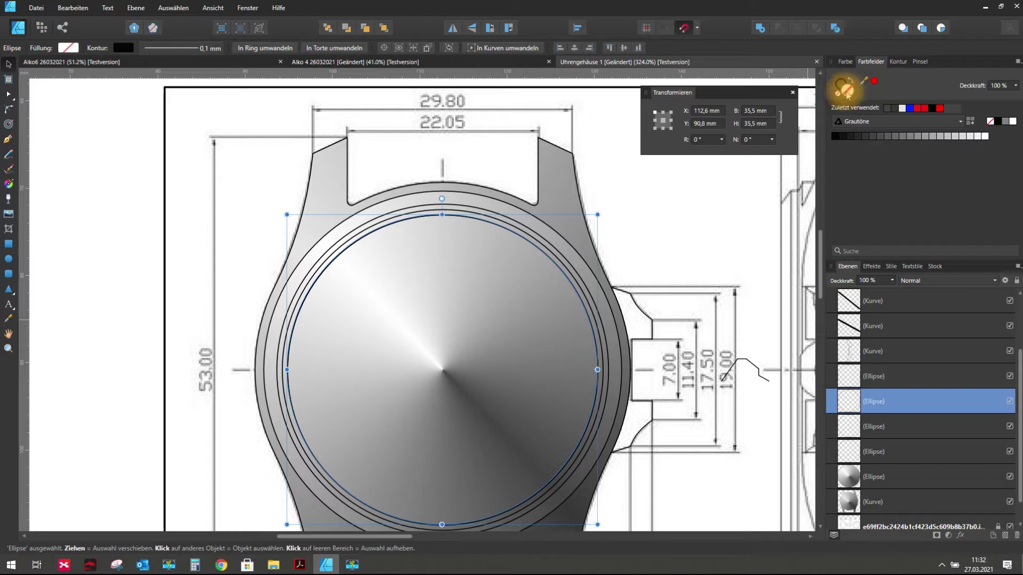
{"action": "left_click", "coordinate": [985, 137]}
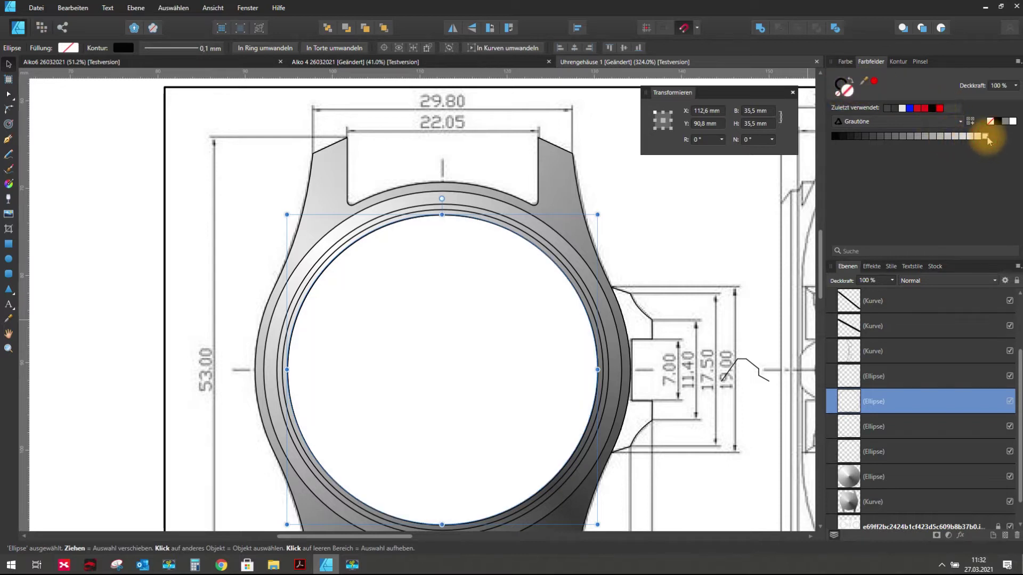
{"action": "left_click", "coordinate": [94, 194]}
- Nudge the small zigzag line beside the crown left along the snapping centre guide
{"action": "scroll", "coordinate": [354, 215], "scroll_direction": "down", "scroll_amount": 2}
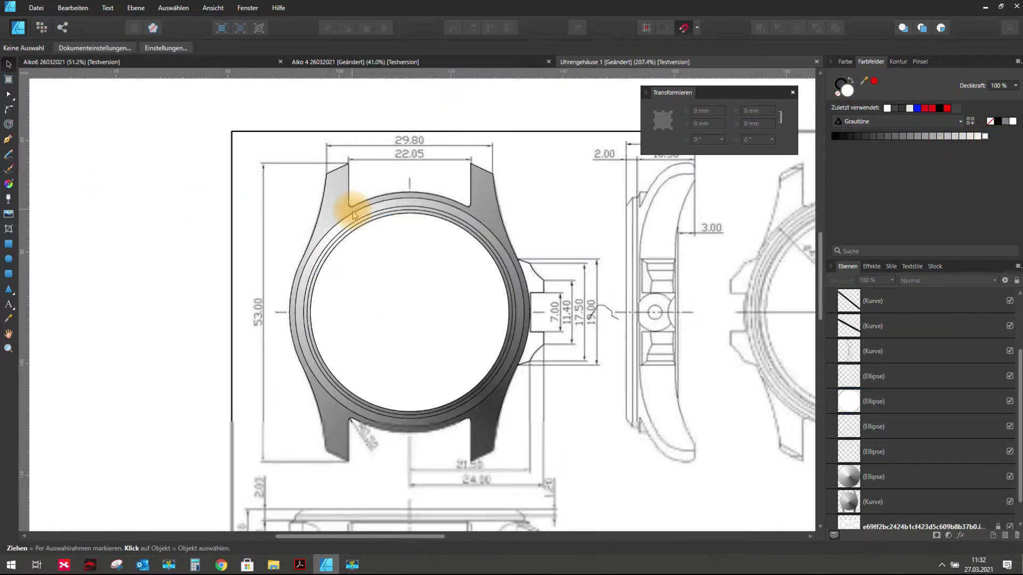
{"action": "scroll", "coordinate": [464, 373], "scroll_direction": "up", "scroll_amount": 1}
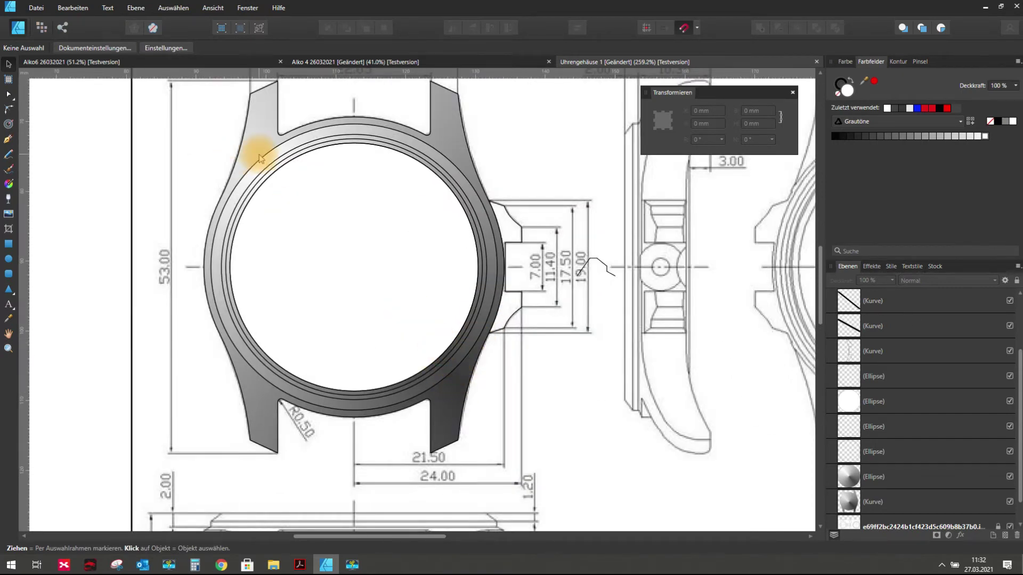
{"action": "scroll", "coordinate": [259, 157], "scroll_direction": "up", "scroll_amount": 1}
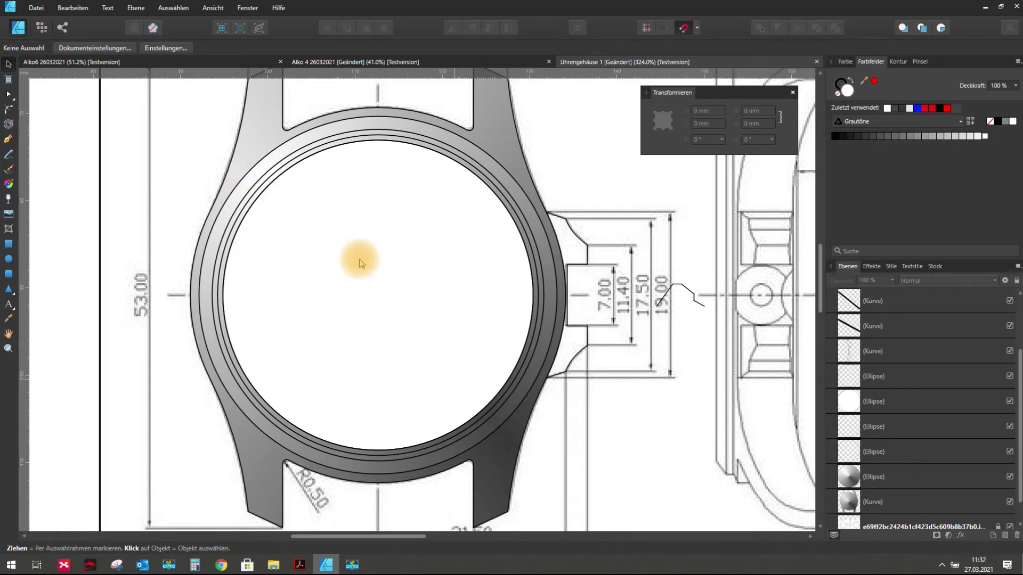
{"action": "left_click", "coordinate": [250, 184]}
{"action": "scroll", "coordinate": [298, 175], "scroll_direction": "down", "scroll_amount": 2}
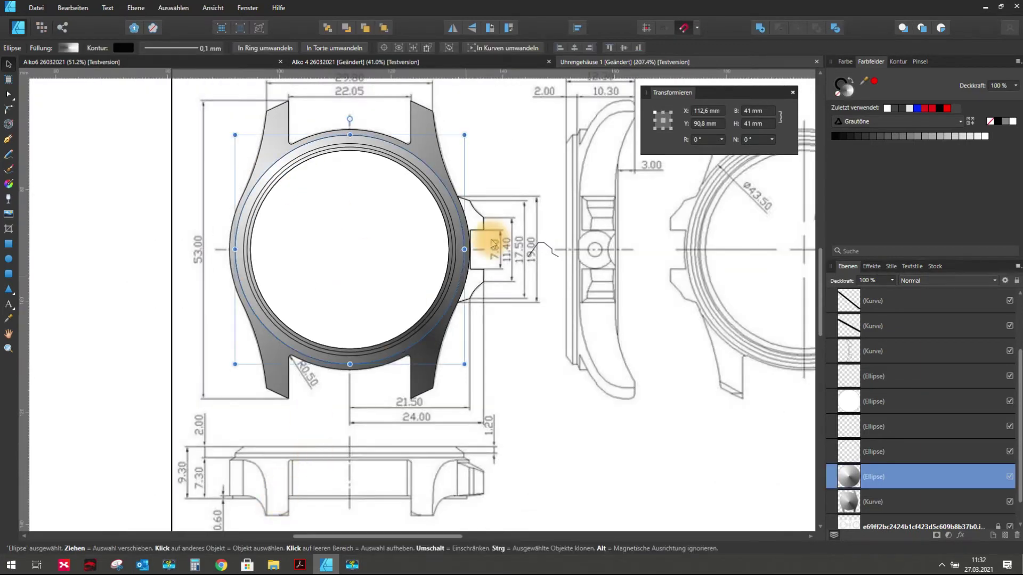
{"action": "scroll", "coordinate": [554, 255], "scroll_direction": "up", "scroll_amount": 2}
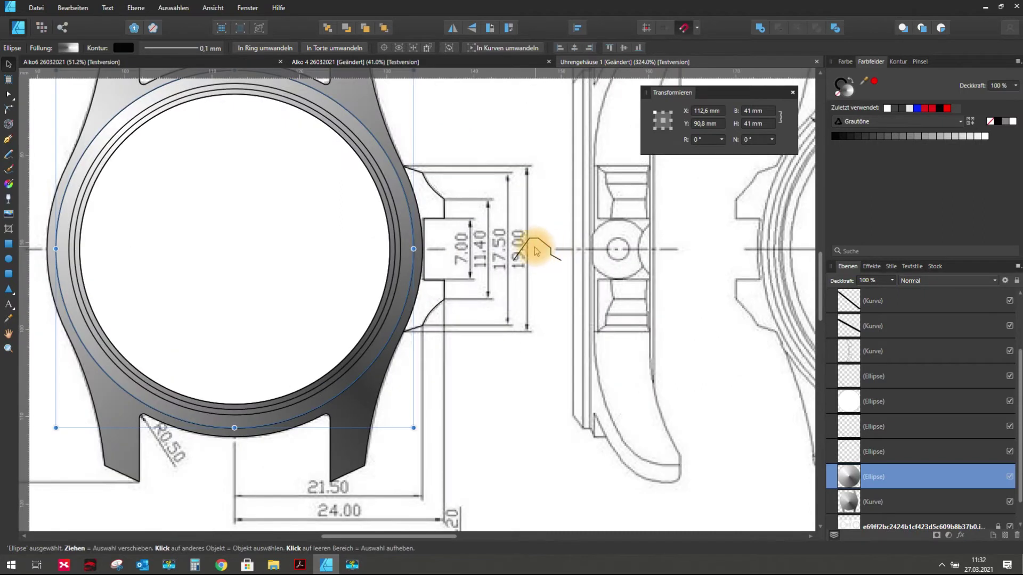
{"action": "left_click_drag", "start_coordinate": [542, 244], "coordinate": [520, 251]}
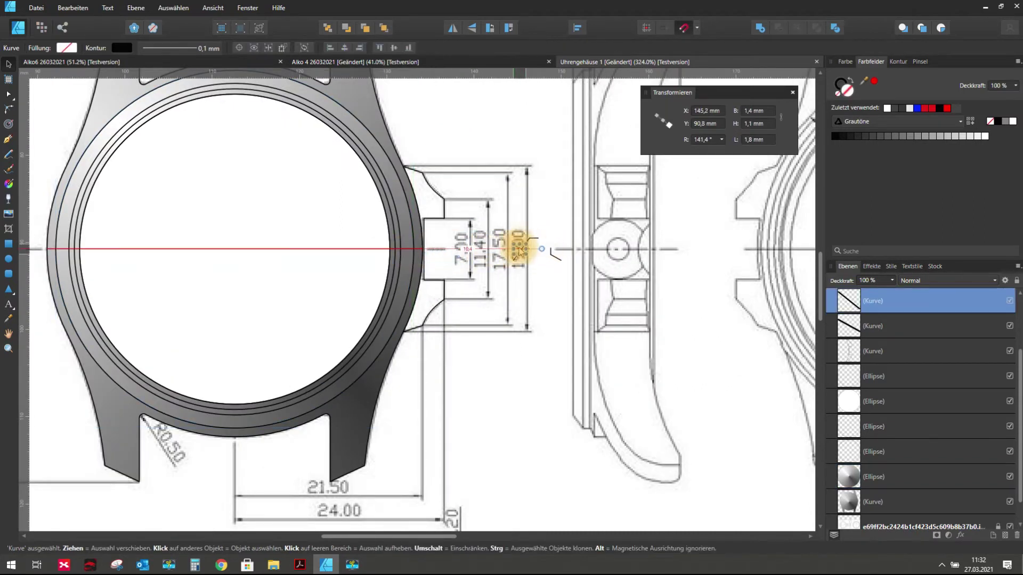
{"action": "key", "text": "Escape"}
{"action": "key", "text": "Escape"}
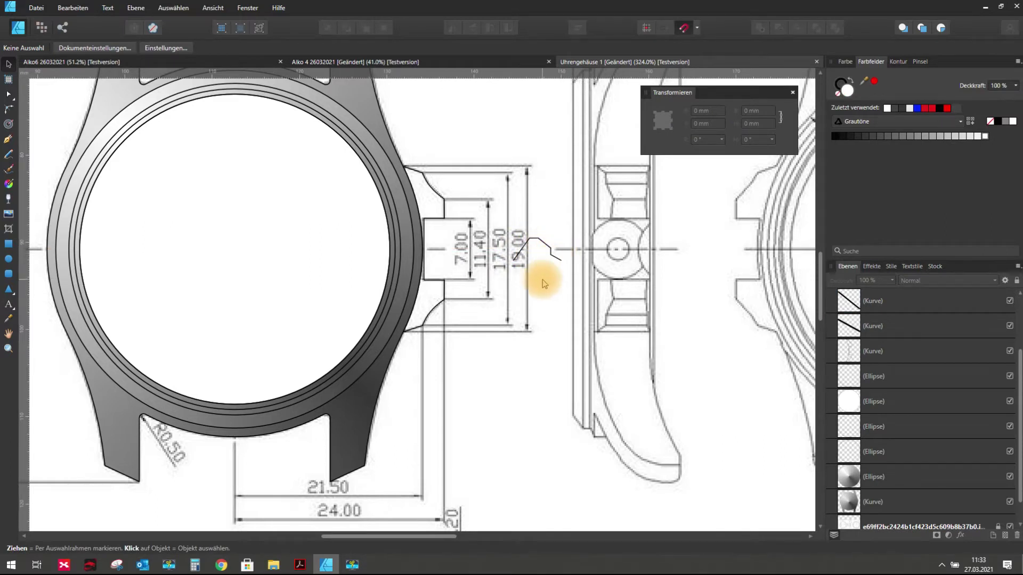
{"action": "scroll", "coordinate": [542, 281], "scroll_direction": "down", "scroll_amount": 1}
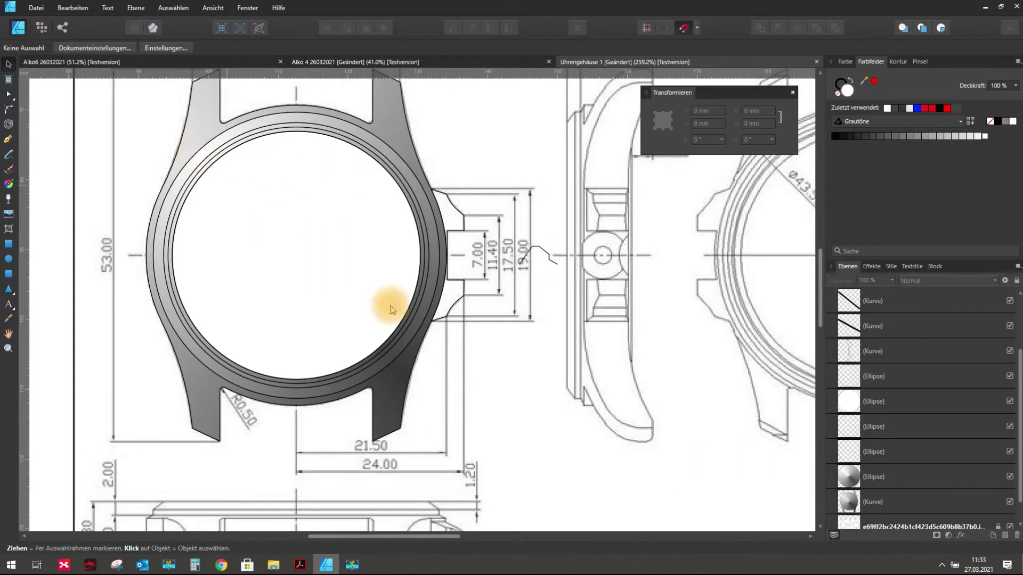
{"action": "left_click", "coordinate": [387, 364]}
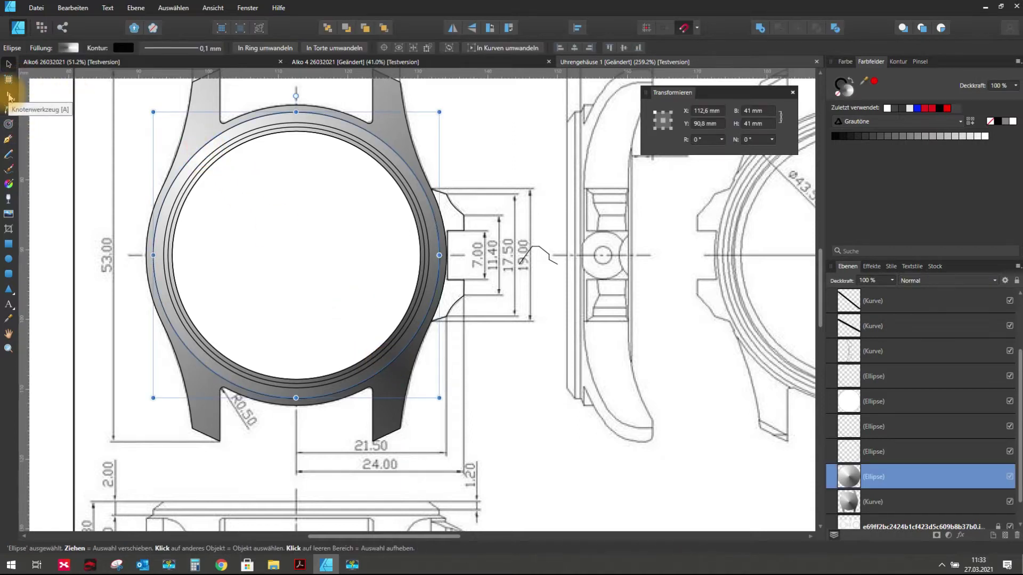
- Drag the bezel's conical gradient end to the upper-left rim and make that stop light grey
{"action": "left_click", "coordinate": [9, 183]}
{"action": "left_click_drag", "start_coordinate": [251, 160], "coordinate": [192, 148]}
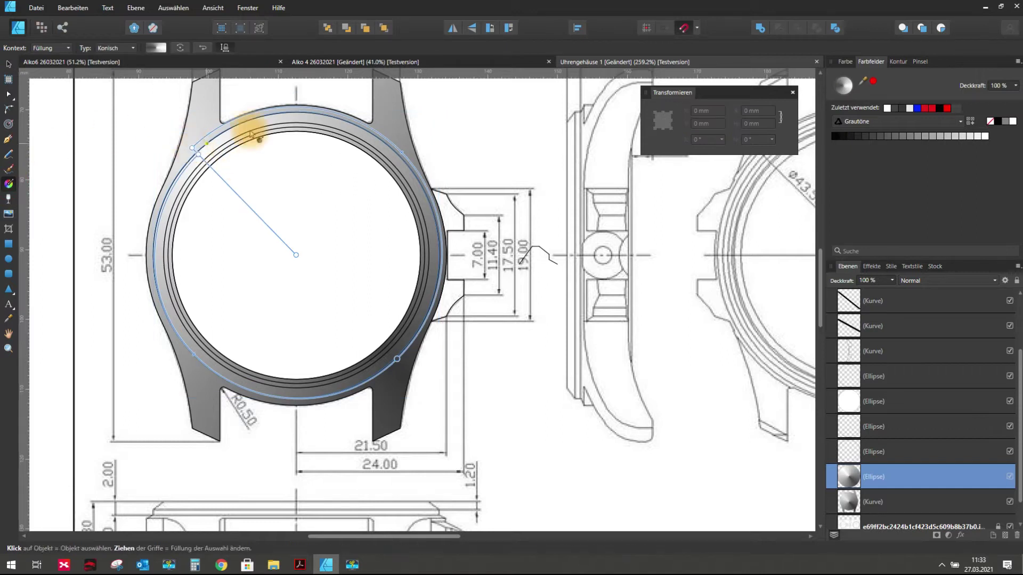
{"action": "left_click", "coordinate": [190, 146]}
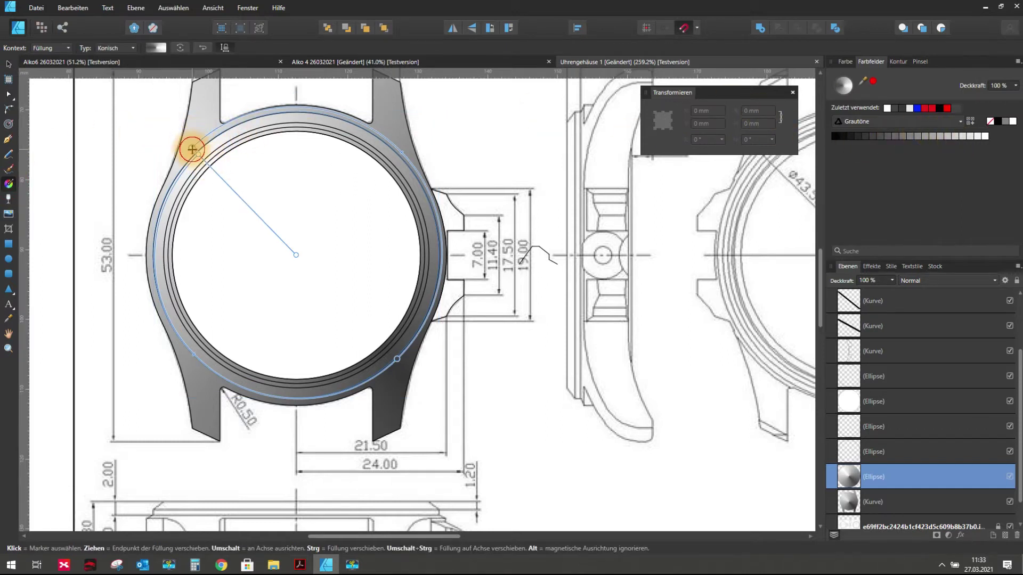
{"action": "left_click", "coordinate": [964, 137]}
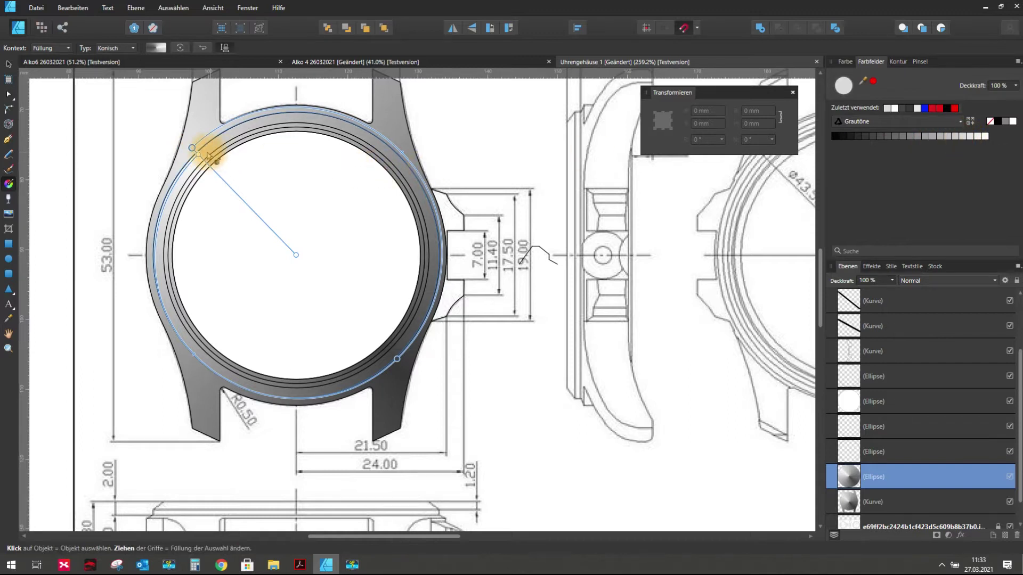
{"action": "left_click", "coordinate": [975, 136]}
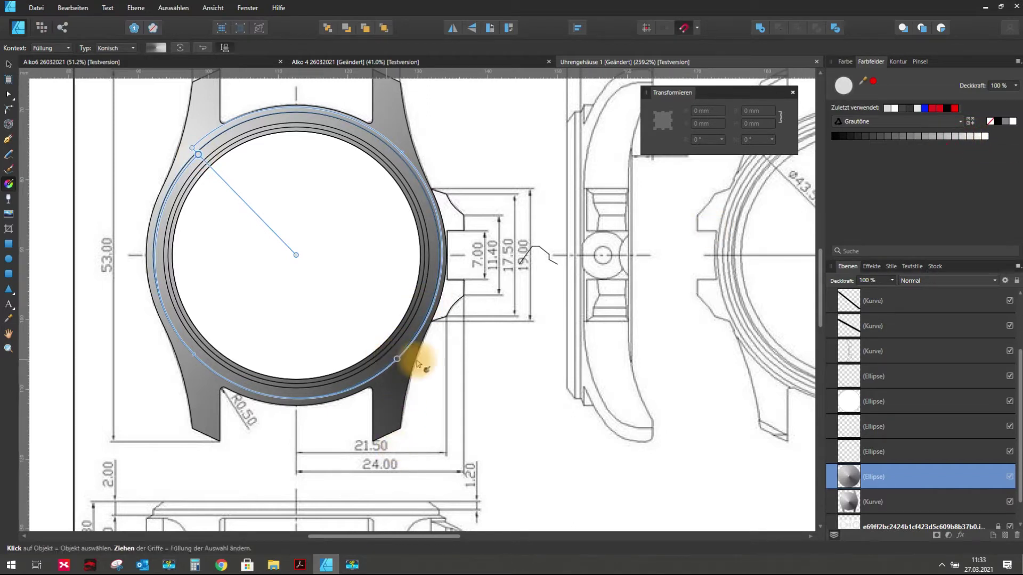
{"action": "left_click", "coordinate": [318, 341]}
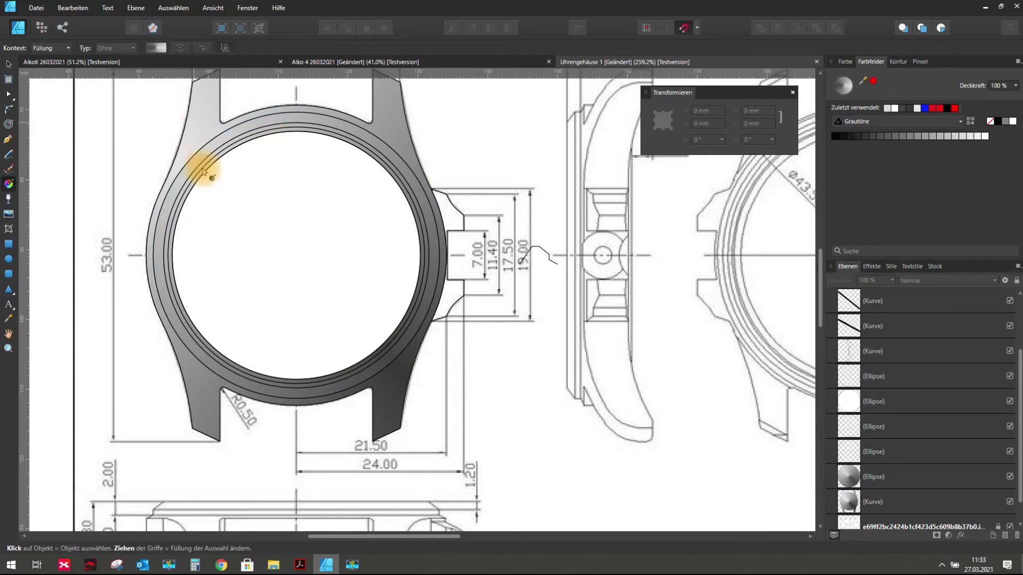
- Fill the 38 mm inner ring ellipse with a very pale grey
{"action": "scroll", "coordinate": [198, 177], "scroll_direction": "up", "scroll_amount": 2}
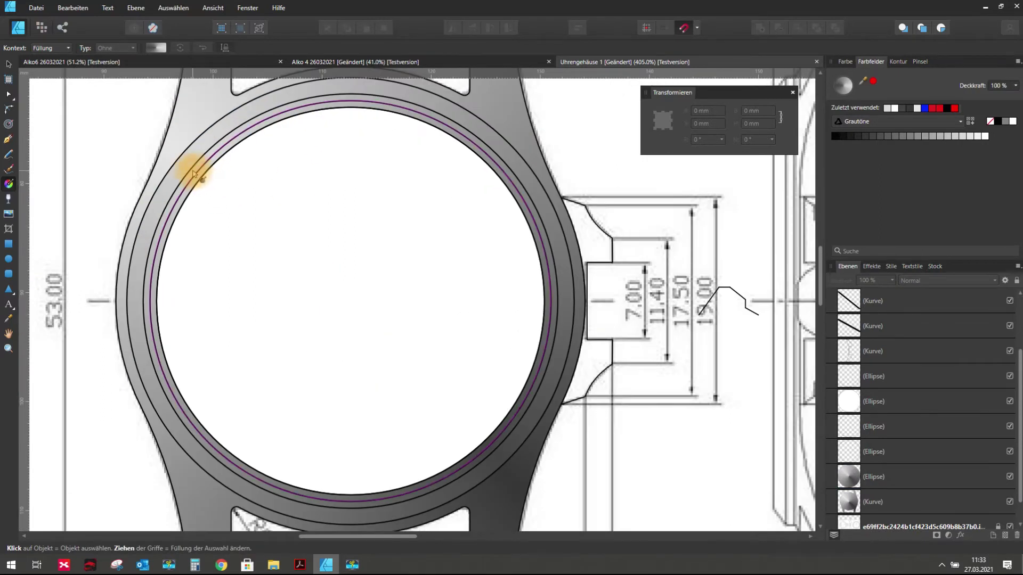
{"action": "left_click", "coordinate": [192, 174]}
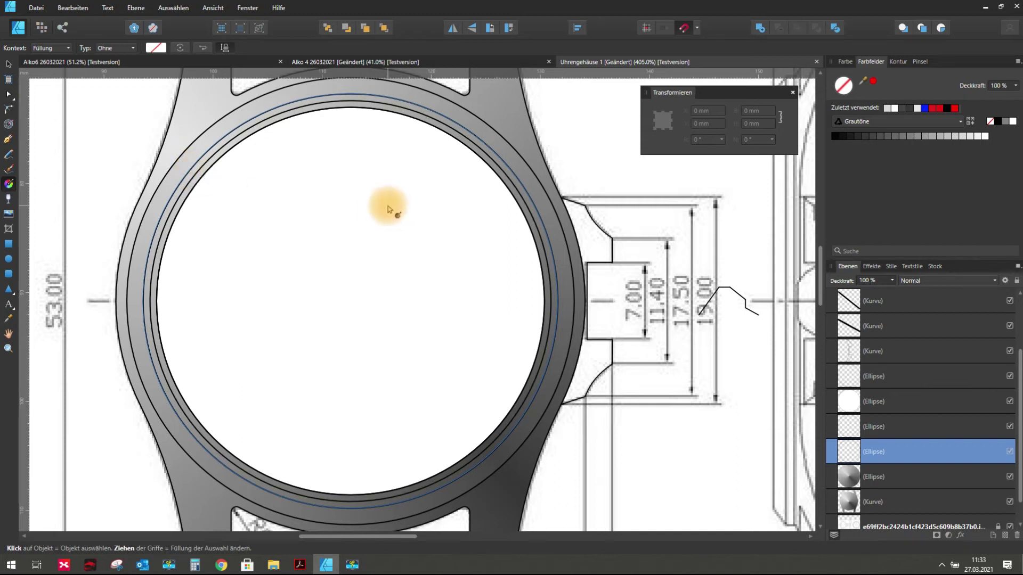
{"action": "scroll", "coordinate": [411, 216], "scroll_direction": "down", "scroll_amount": 4}
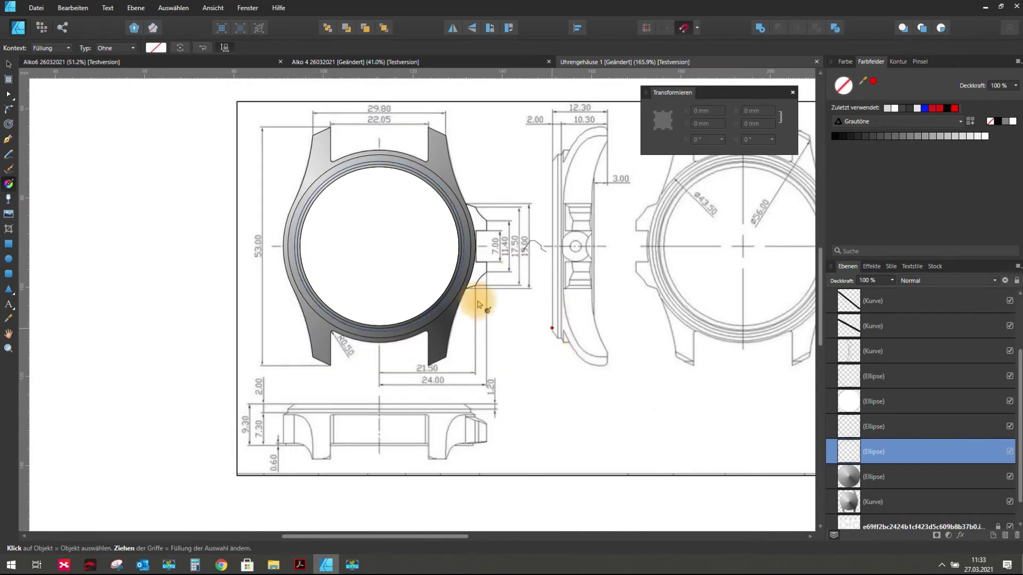
{"action": "scroll", "coordinate": [314, 183], "scroll_direction": "up", "scroll_amount": 2}
{"action": "scroll", "coordinate": [326, 206], "scroll_direction": "up", "scroll_amount": 3}
{"action": "scroll", "coordinate": [328, 208], "scroll_direction": "up", "scroll_amount": 1}
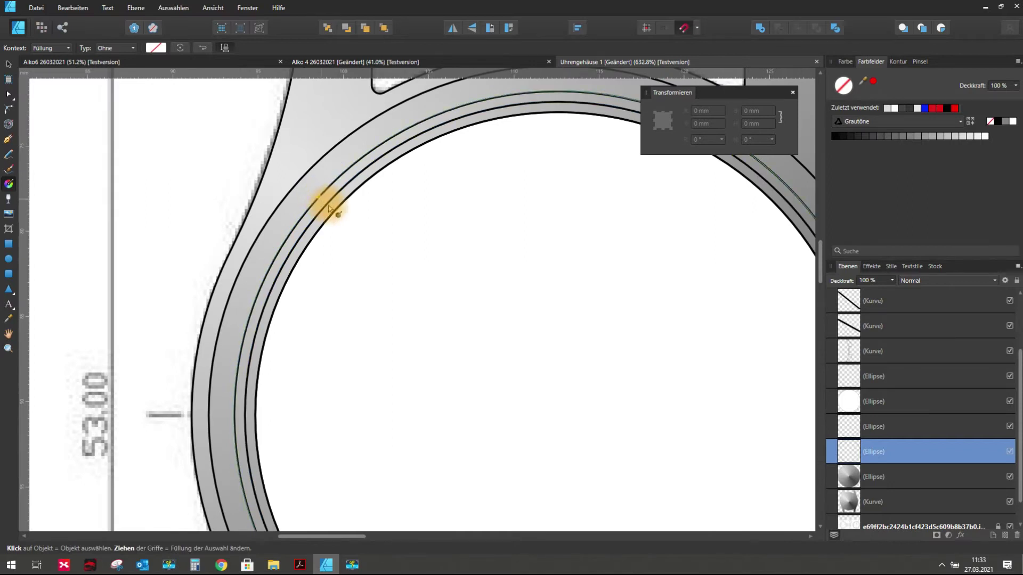
{"action": "key", "text": "v"}
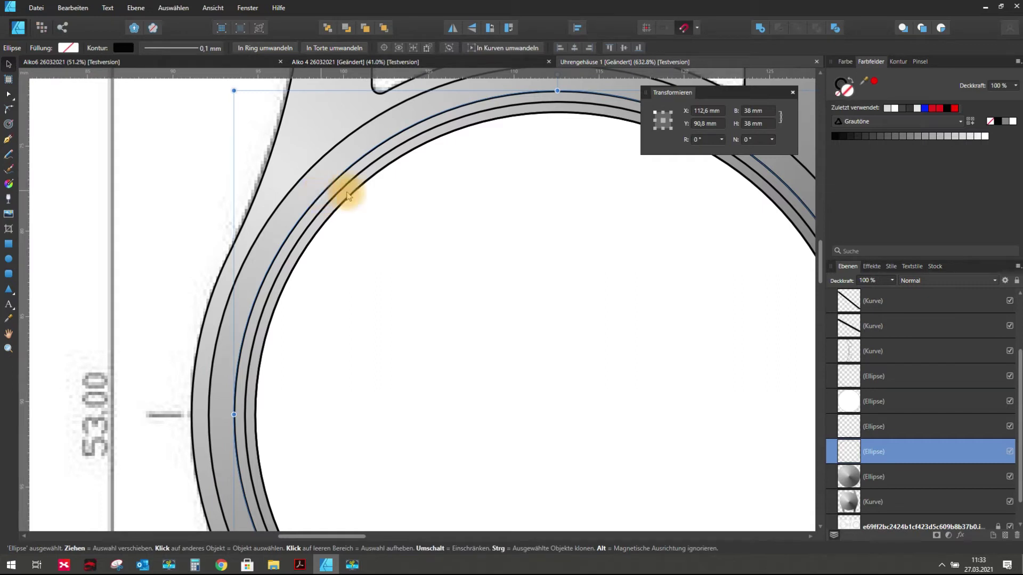
{"action": "left_click", "coordinate": [979, 139]}
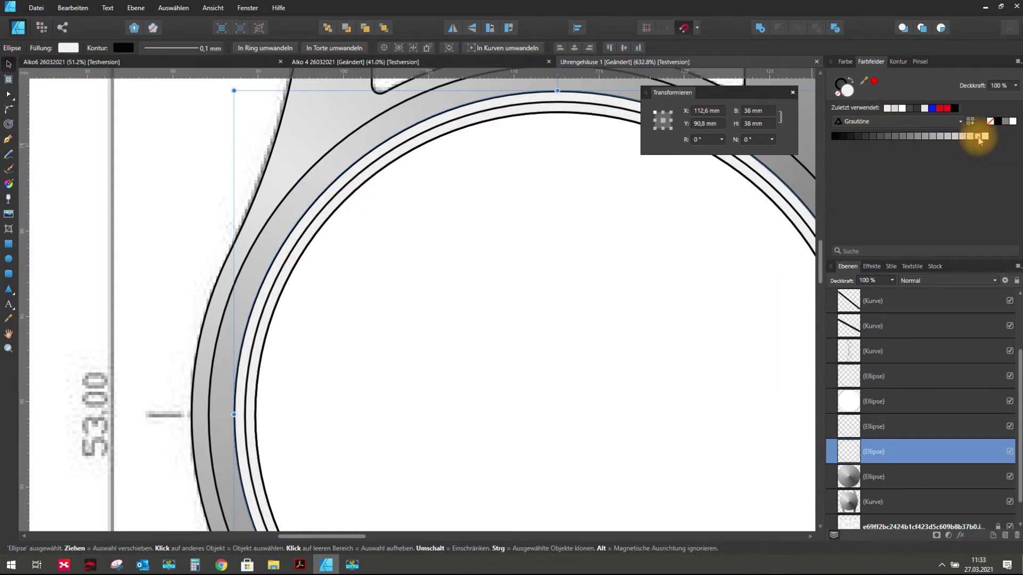
{"action": "left_click", "coordinate": [971, 140]}
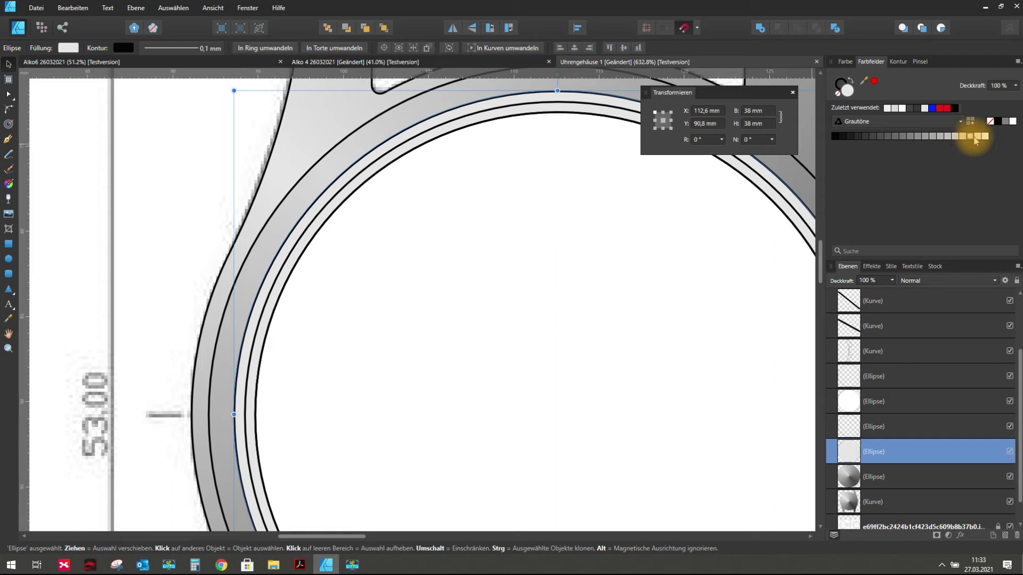
{"action": "left_click", "coordinate": [979, 139]}
{"action": "left_click", "coordinate": [182, 166]}
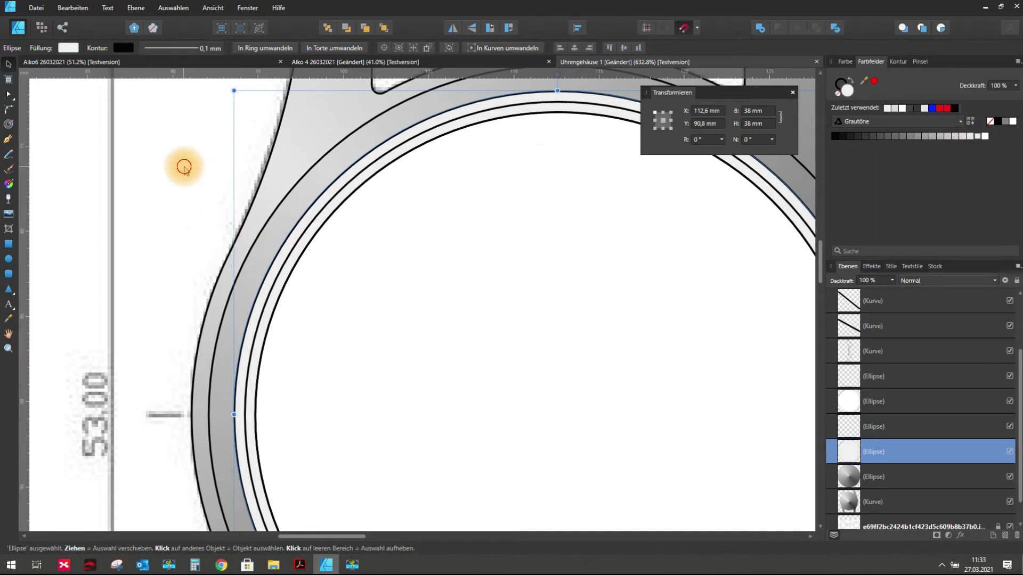
- Select the 36.7 mm ring ellipse and bring up its fill-type choices
{"action": "scroll", "coordinate": [283, 298], "scroll_direction": "up", "scroll_amount": 3}
{"action": "left_click", "coordinate": [262, 292]}
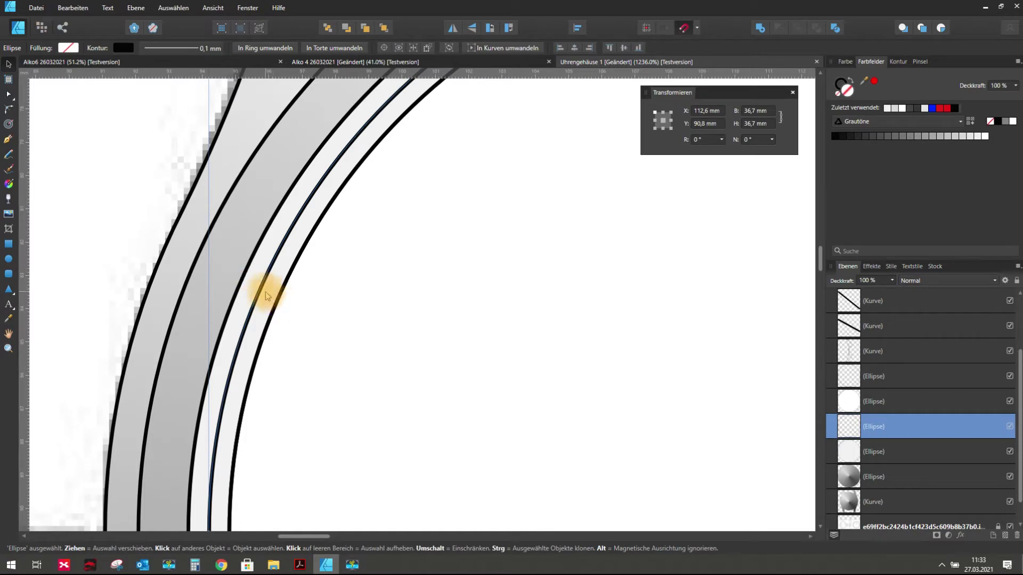
{"action": "scroll", "coordinate": [265, 296], "scroll_direction": "down", "scroll_amount": 3}
{"action": "scroll", "coordinate": [265, 296], "scroll_direction": "down", "scroll_amount": 1}
{"action": "scroll", "coordinate": [265, 296], "scroll_direction": "down", "scroll_amount": 1}
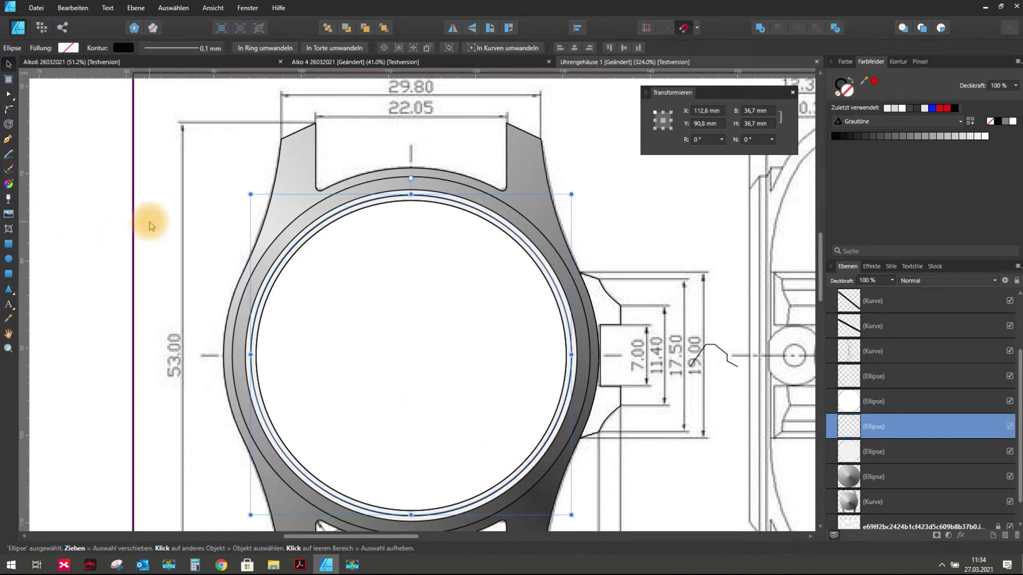
{"action": "left_click", "coordinate": [8, 183]}
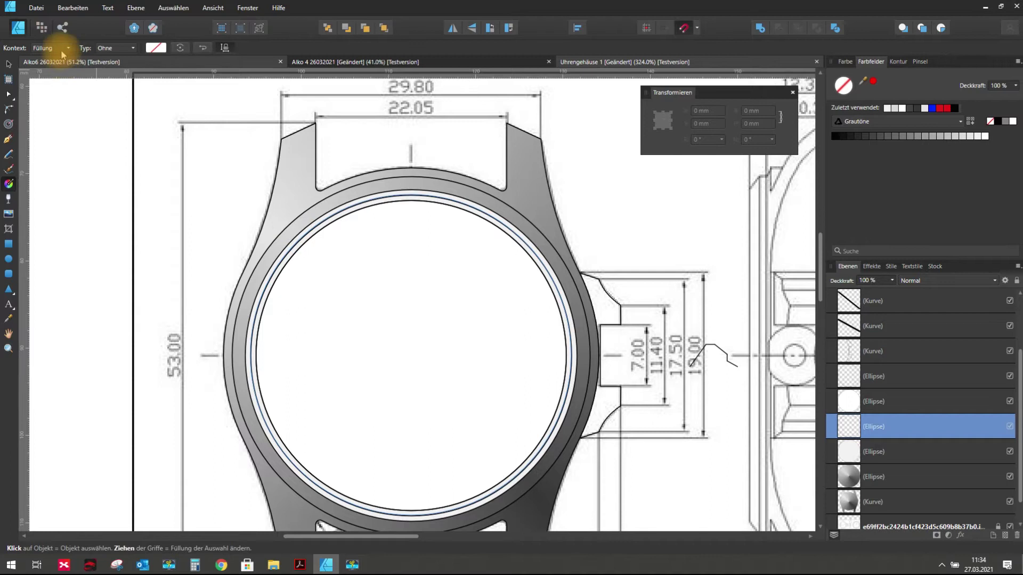
{"action": "left_click", "coordinate": [115, 48]}
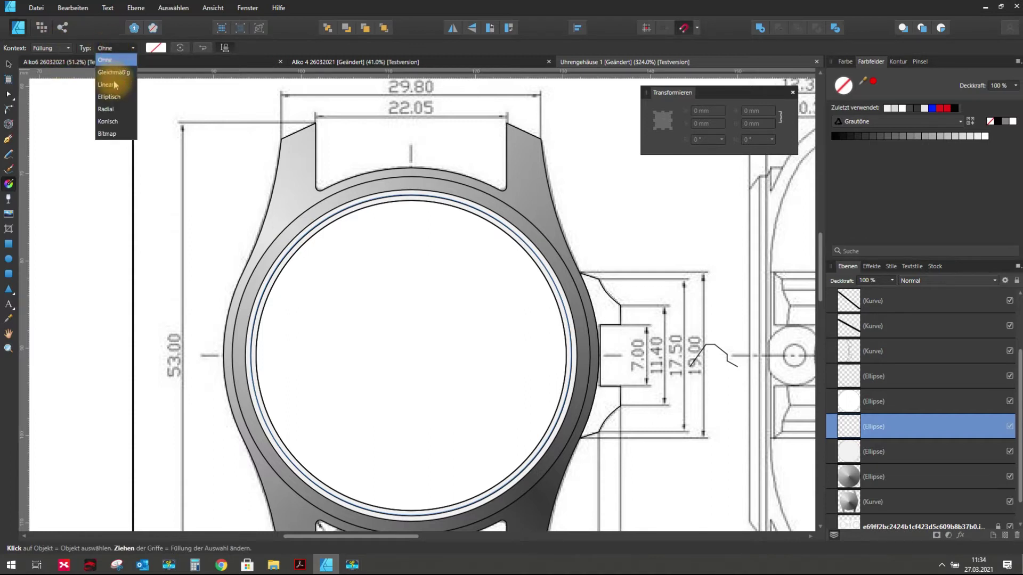
- Apply a conical gradient from the ring's centre to its lower-right edge with a dark grey stop
{"action": "left_click", "coordinate": [114, 126]}
{"action": "mouse_move", "coordinate": [410, 355]}
{"action": "left_mouse_down"}
{"action": "mouse_move", "coordinate": [571, 354]}
{"action": "mouse_move", "coordinate": [565, 404]}
{"action": "left_mouse_up"}
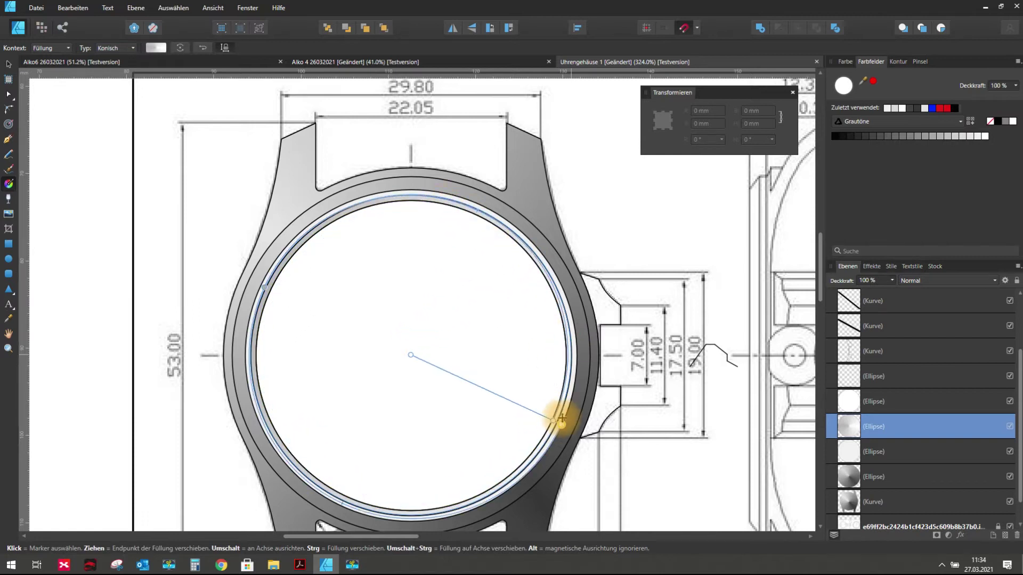
{"action": "left_click_drag", "start_coordinate": [565, 405], "coordinate": [531, 468]}
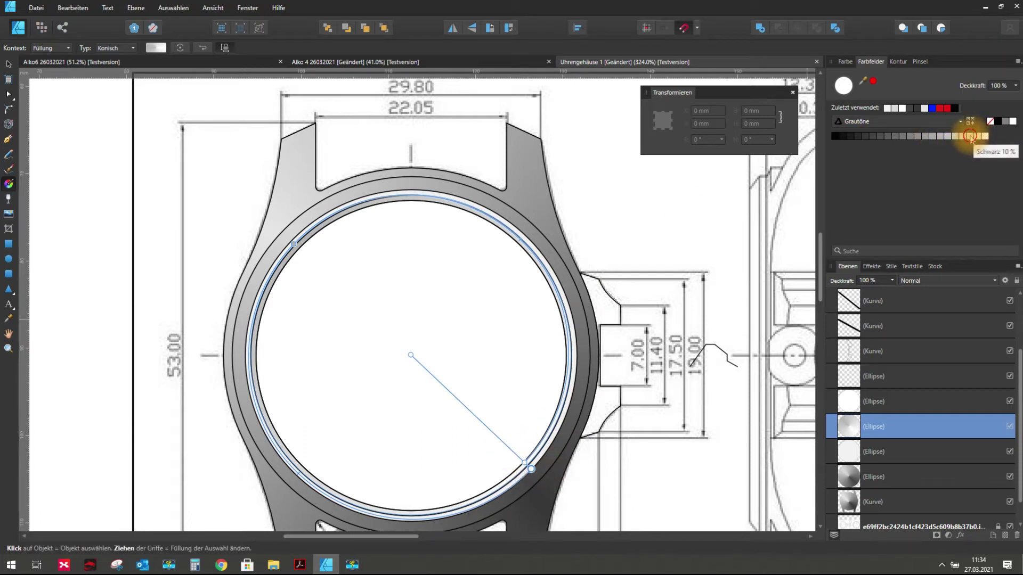
{"action": "left_click", "coordinate": [524, 465]}
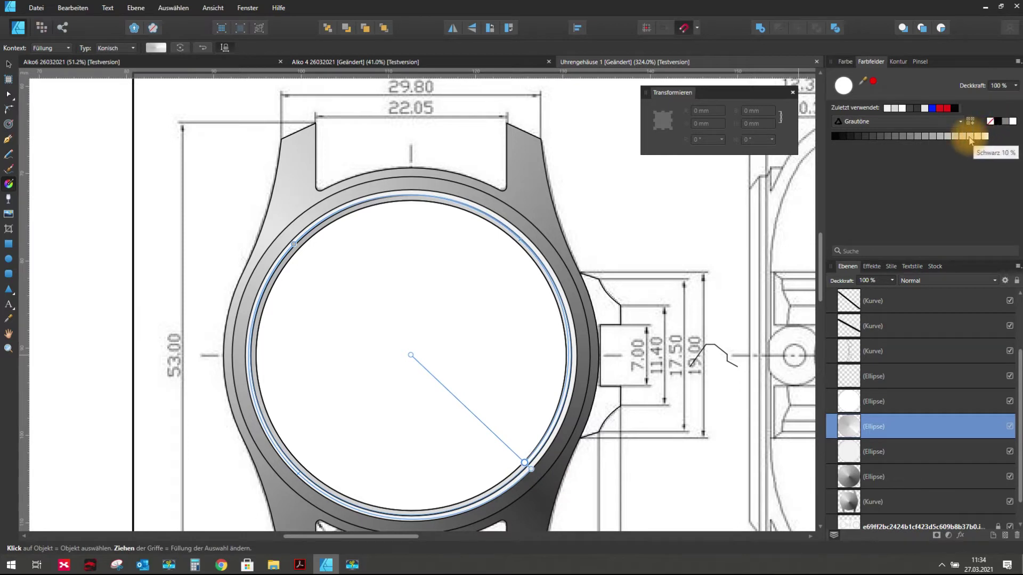
{"action": "left_click", "coordinate": [294, 243]}
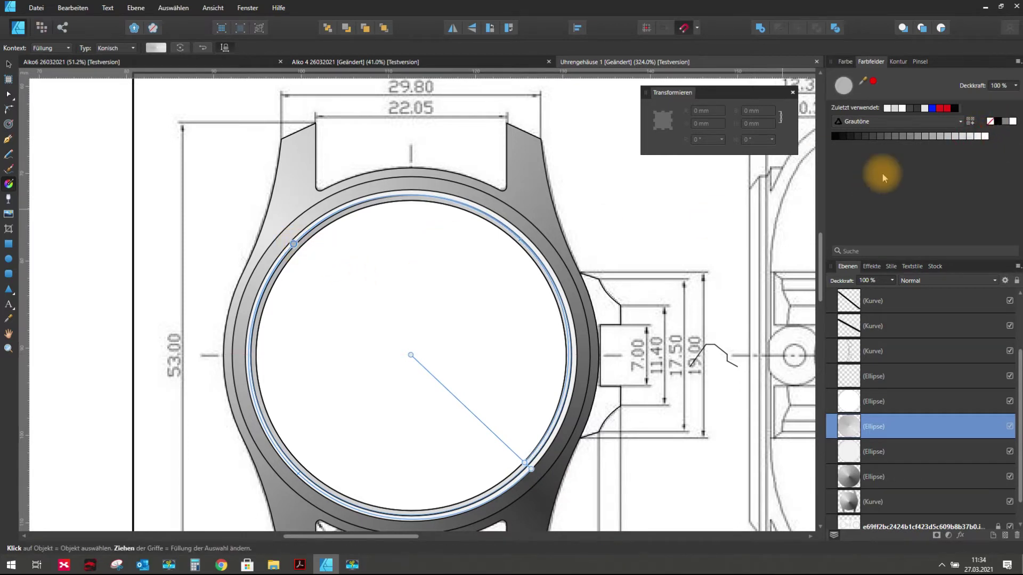
{"action": "left_click", "coordinate": [858, 137]}
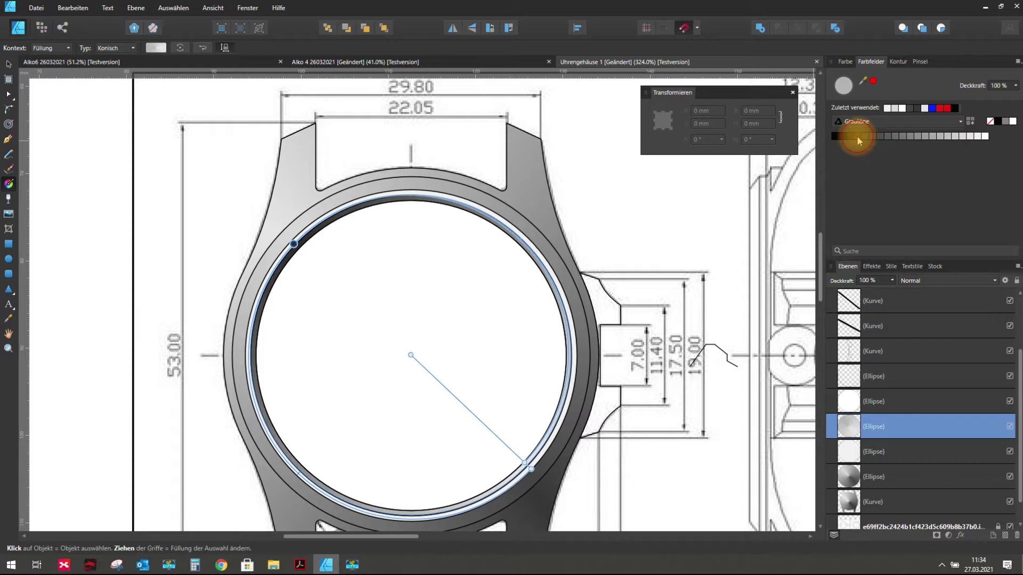
{"action": "left_click", "coordinate": [9, 64]}
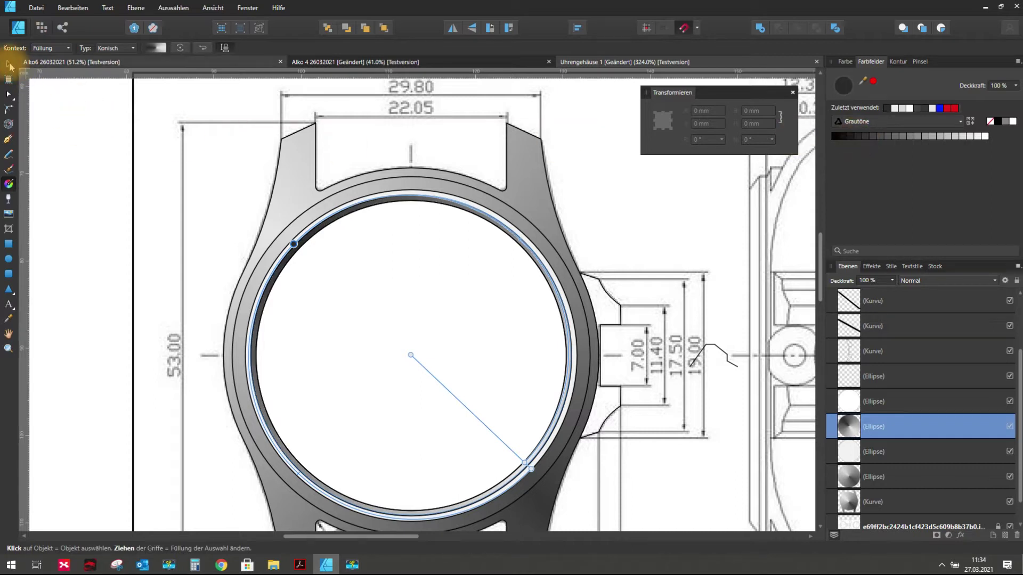
{"action": "left_click", "coordinate": [107, 156]}
{"action": "scroll", "coordinate": [322, 235], "scroll_direction": "down", "scroll_amount": 2}
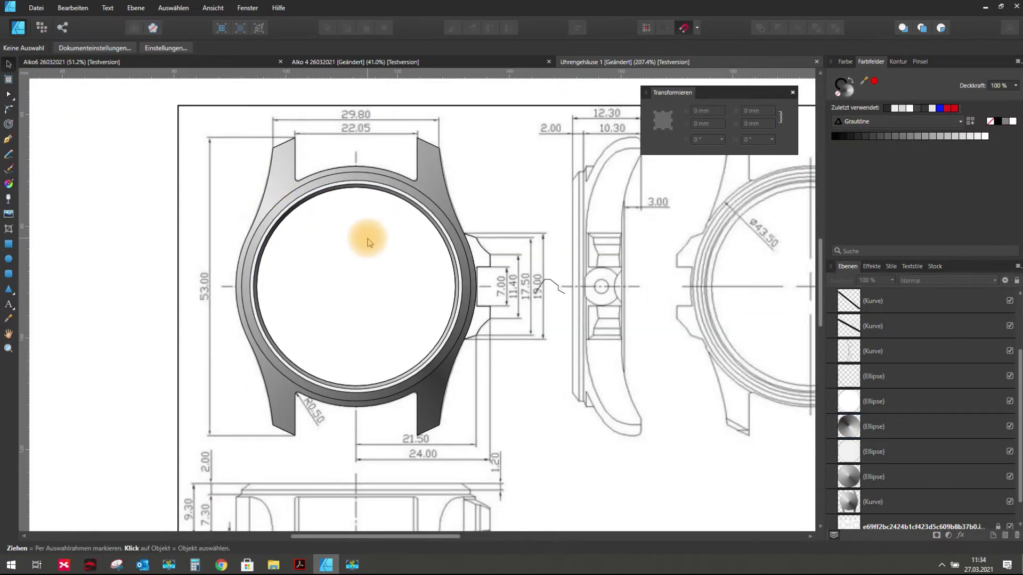
{"action": "scroll", "coordinate": [361, 234], "scroll_direction": "down", "scroll_amount": 2}
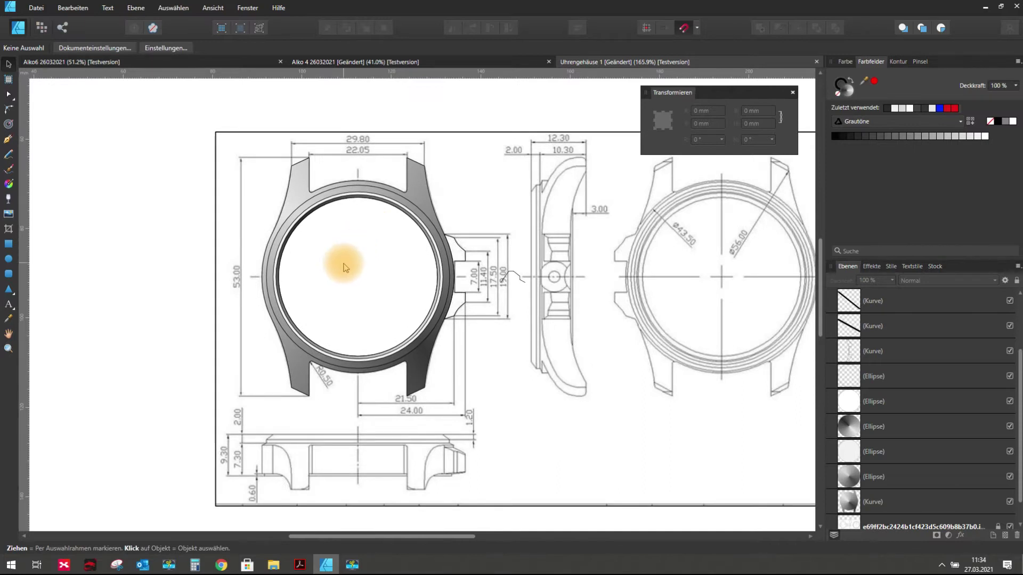
{"action": "scroll", "coordinate": [282, 217], "scroll_direction": "up", "scroll_amount": 1}
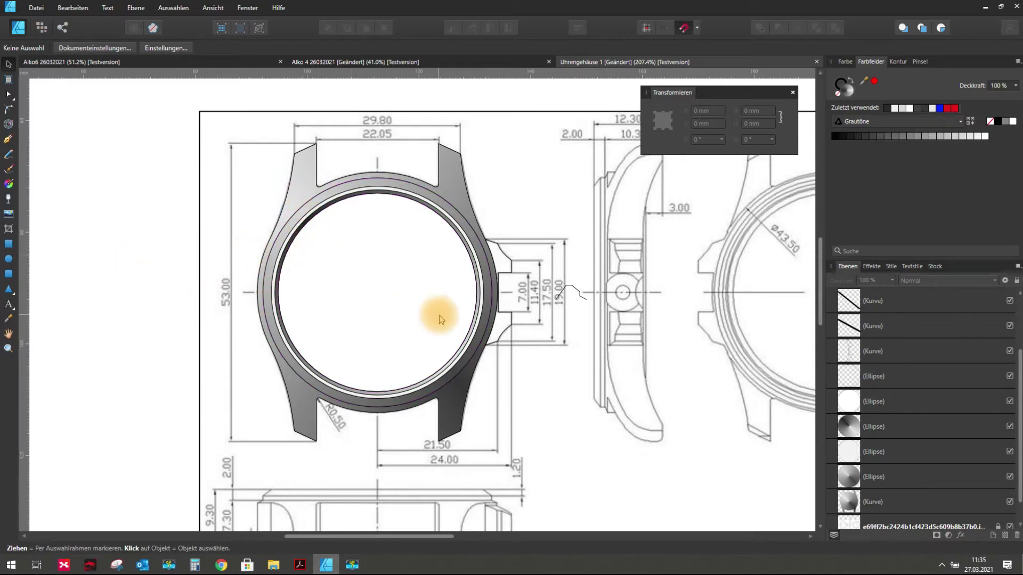
{"action": "scroll", "coordinate": [432, 259], "scroll_direction": "down", "scroll_amount": 2}
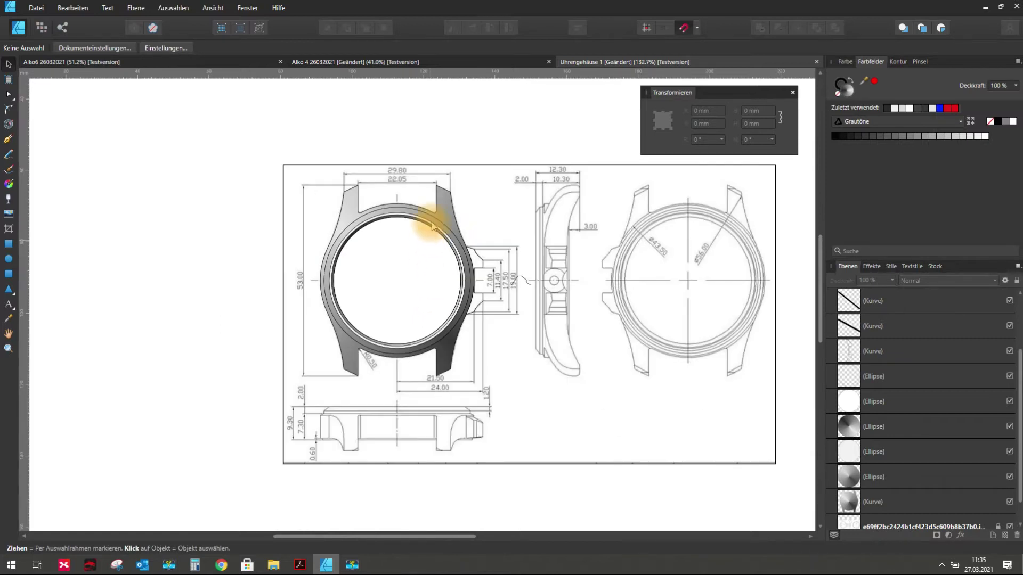
{"action": "left_click_drag", "start_coordinate": [246, 138], "coordinate": [505, 400]}
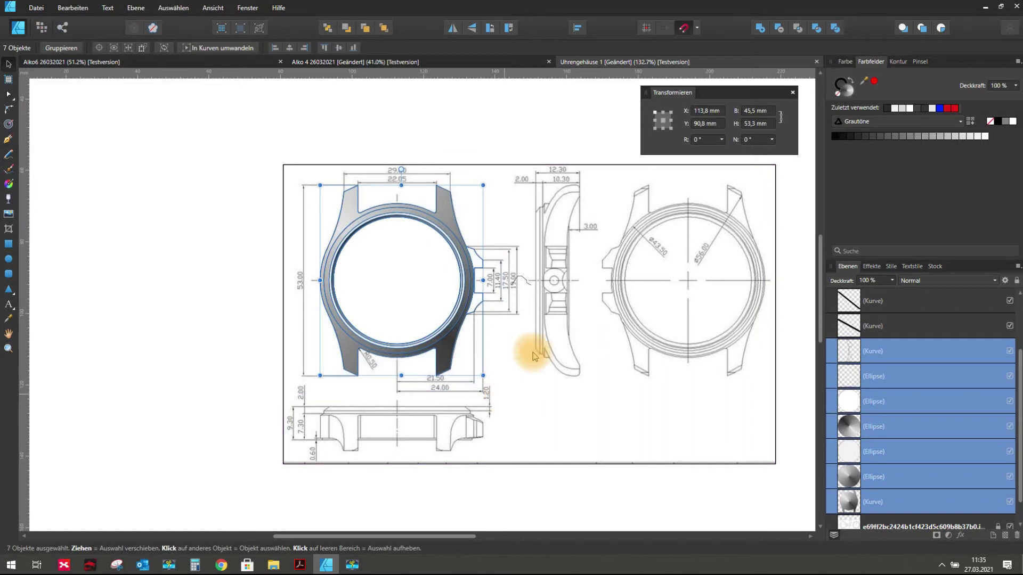
{"action": "left_click", "coordinate": [839, 89]}
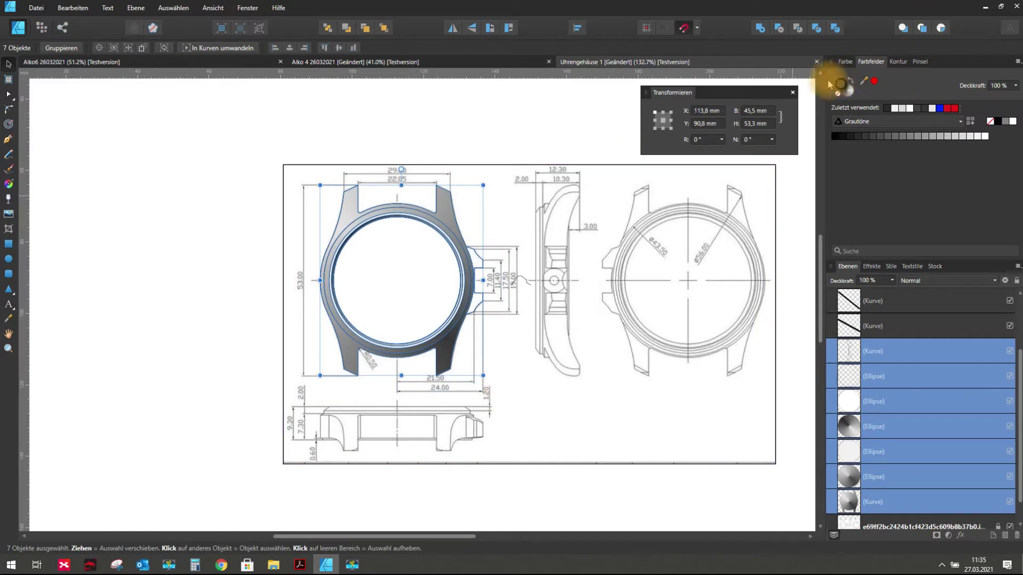
{"action": "left_click", "coordinate": [119, 238]}
{"action": "scroll", "coordinate": [427, 265], "scroll_direction": "up", "scroll_amount": 2}
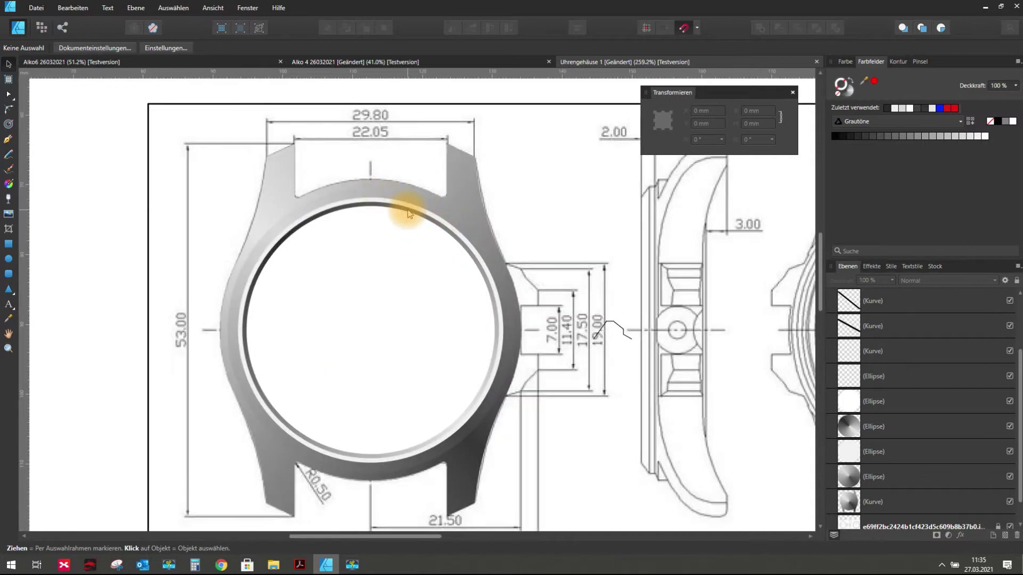
{"action": "scroll", "coordinate": [448, 459], "scroll_direction": "up", "scroll_amount": 2}
{"action": "scroll", "coordinate": [448, 459], "scroll_direction": "down", "scroll_amount": 1}
{"action": "scroll", "coordinate": [431, 346], "scroll_direction": "down", "scroll_amount": 1}
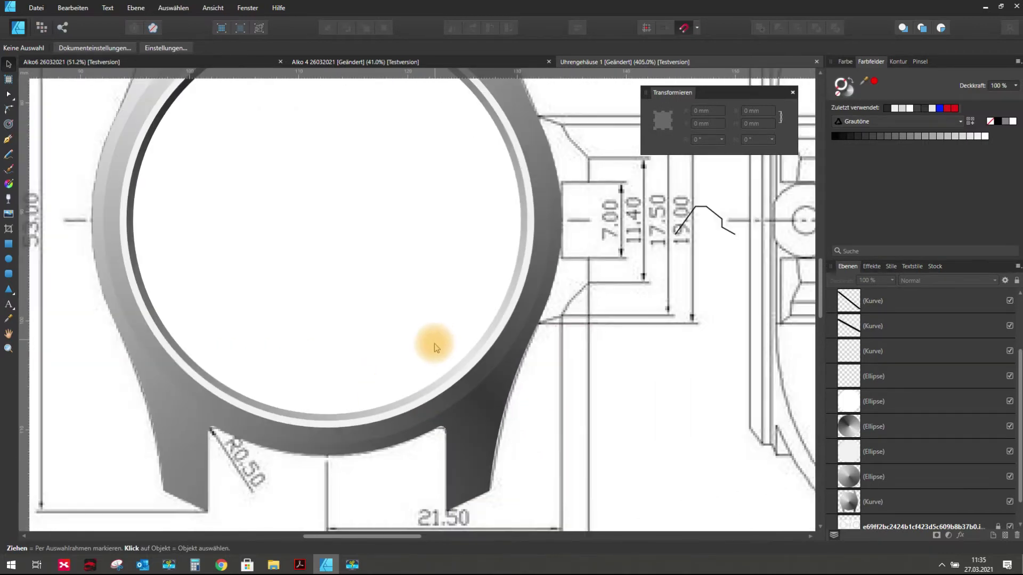
{"action": "scroll", "coordinate": [214, 151], "scroll_direction": "up", "scroll_amount": 1}
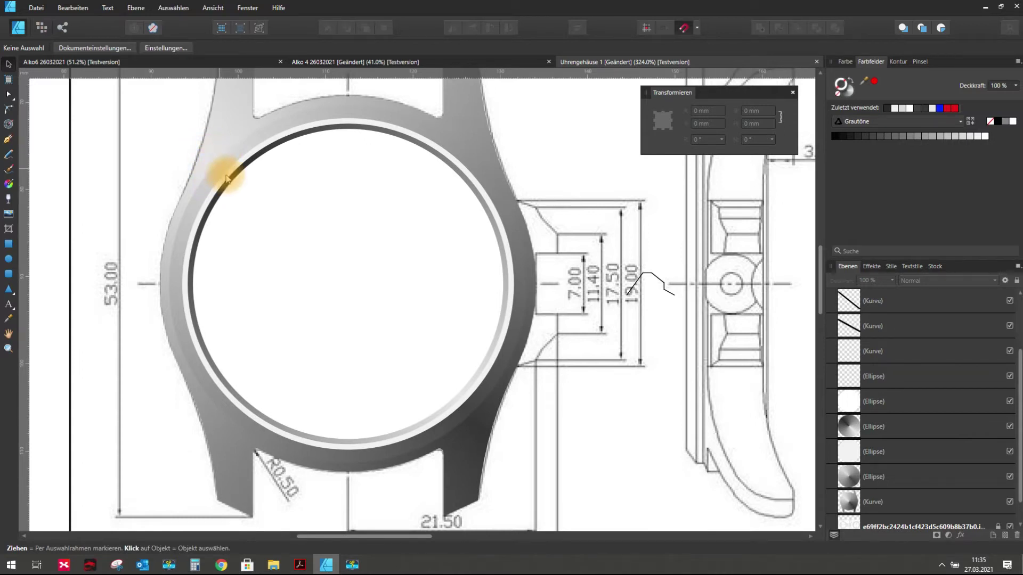
{"action": "scroll", "coordinate": [967, 465], "scroll_direction": "down", "scroll_amount": 1}
- Hide the background reference image layer and select the outer case ellipse
{"action": "left_click", "coordinate": [1009, 501]}
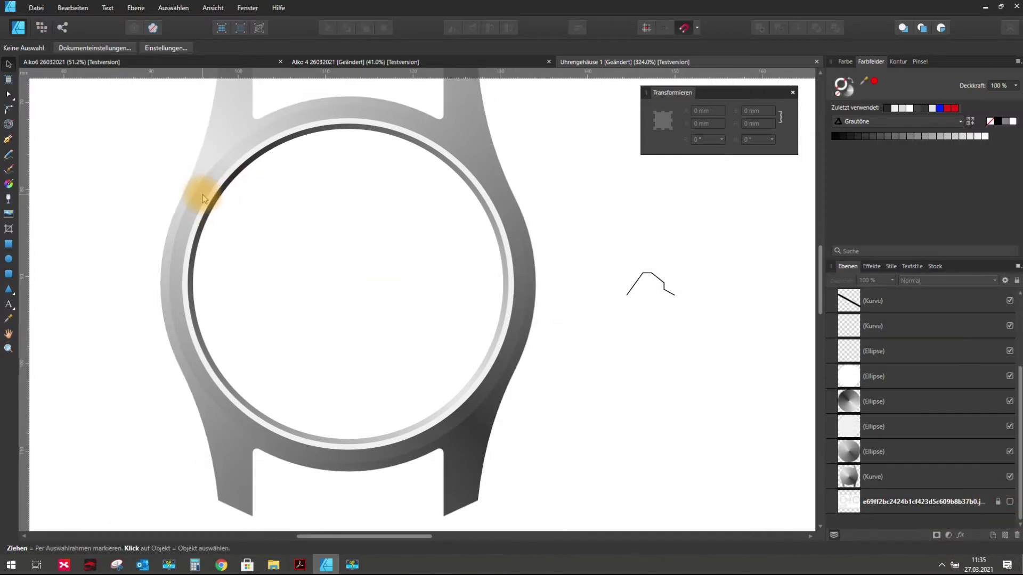
{"action": "left_click", "coordinate": [203, 198]}
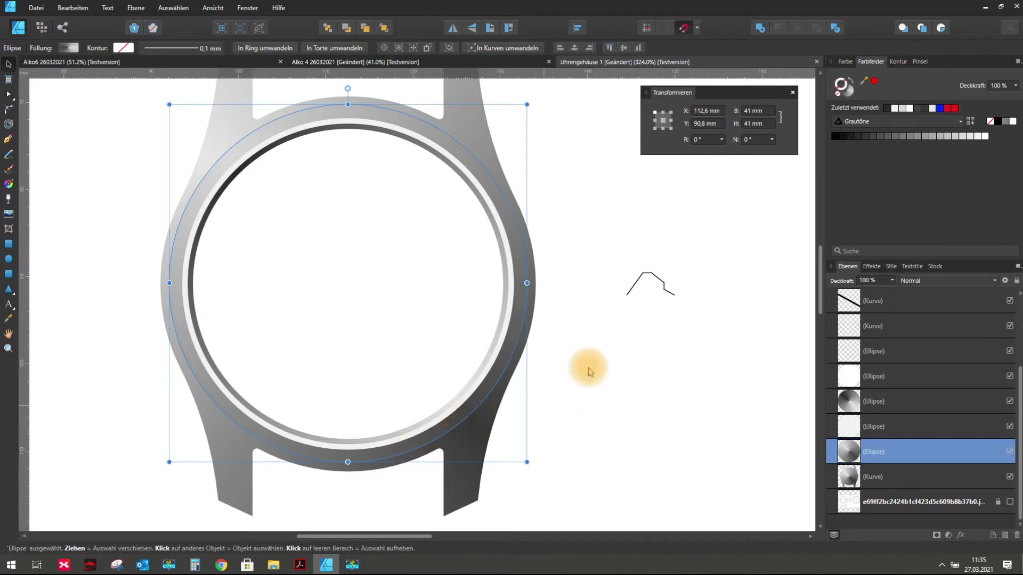
- Select the outer case ellipse and turn on an outer shadow effect
{"action": "left_click", "coordinate": [272, 98]}
{"action": "left_click", "coordinate": [200, 202]}
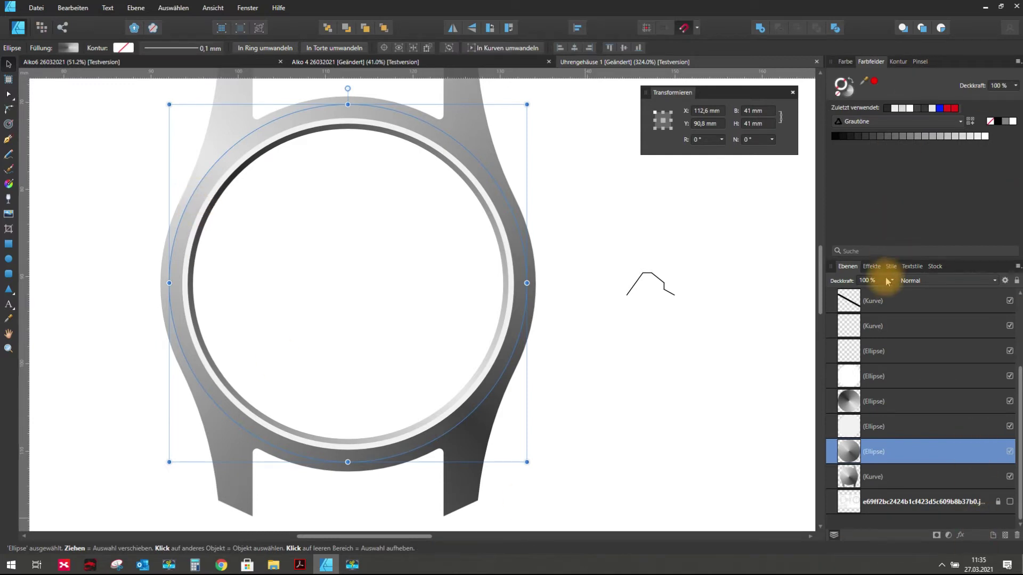
{"action": "left_click", "coordinate": [871, 266]}
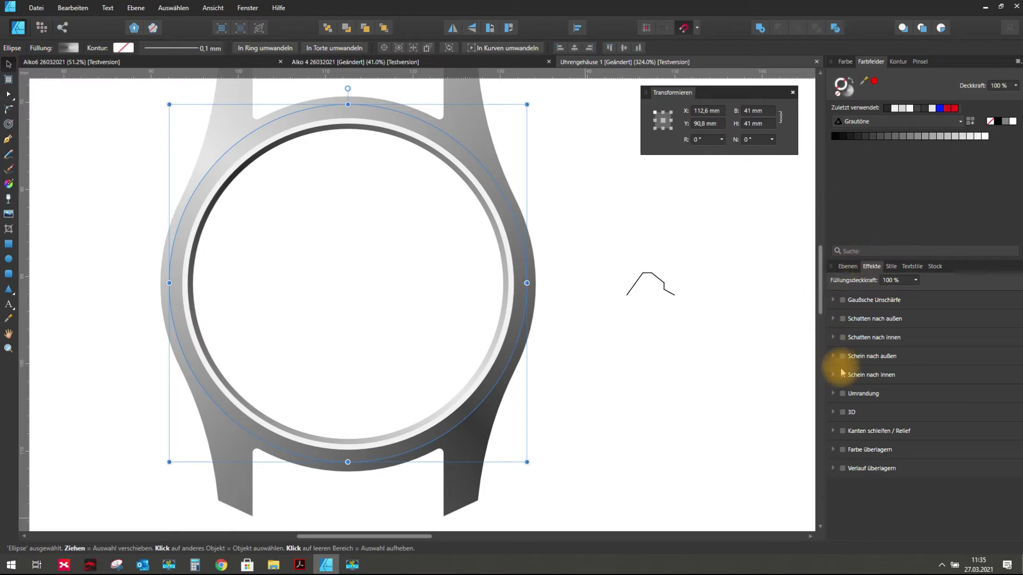
{"action": "left_click", "coordinate": [842, 318]}
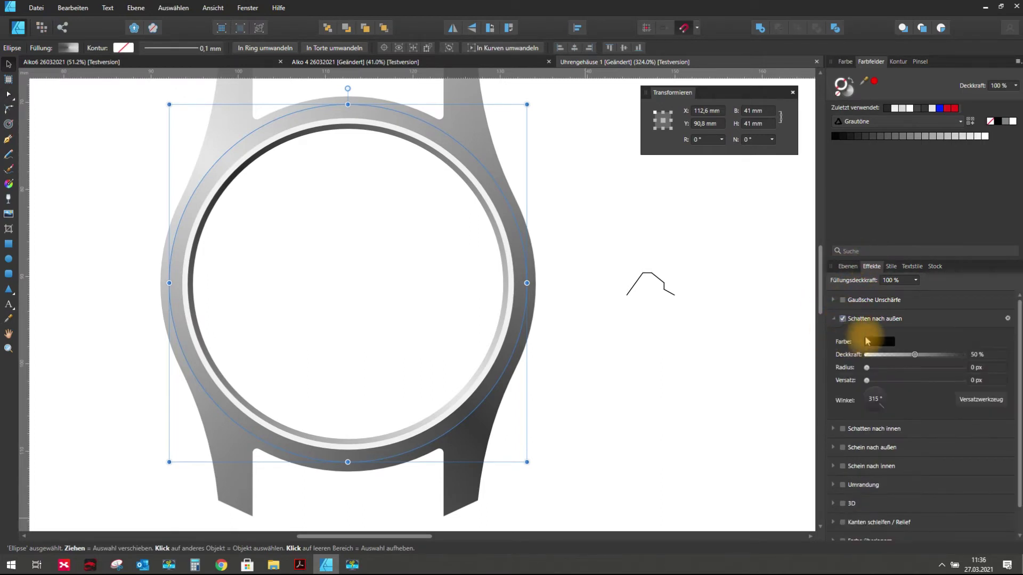
{"action": "left_click", "coordinate": [1007, 319]}
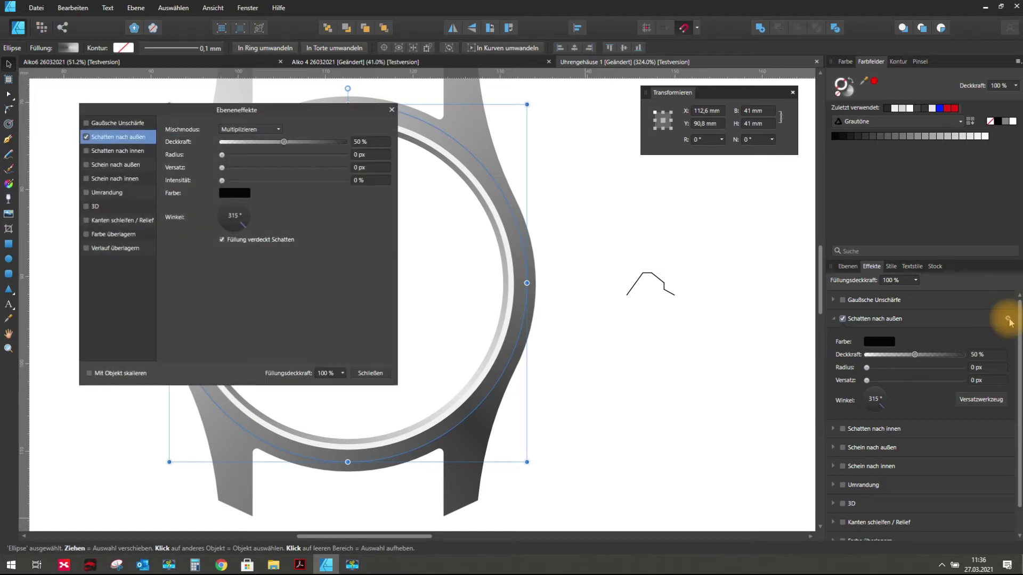
- Set the outer shadow to 7 px offset and 3 px radius and close its settings
{"action": "mouse_move", "coordinate": [319, 114]}
{"action": "left_mouse_down"}
{"action": "mouse_move", "coordinate": [794, 164]}
{"action": "mouse_move", "coordinate": [794, 151]}
{"action": "left_mouse_up"}
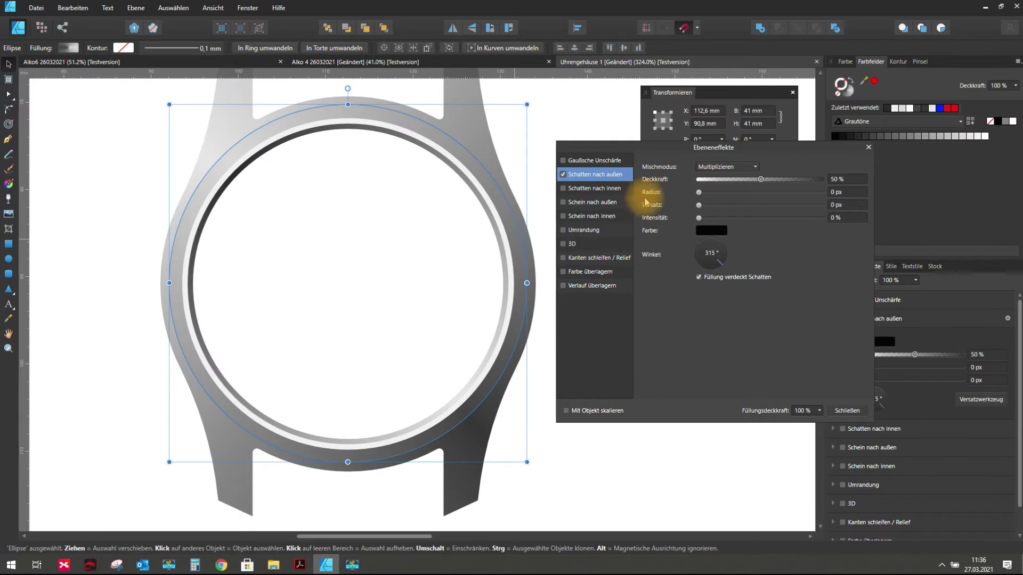
{"action": "mouse_move", "coordinate": [699, 206]}
{"action": "left_mouse_down"}
{"action": "mouse_move", "coordinate": [820, 205]}
{"action": "mouse_move", "coordinate": [863, 223]}
{"action": "mouse_move", "coordinate": [735, 212]}
{"action": "left_mouse_up"}
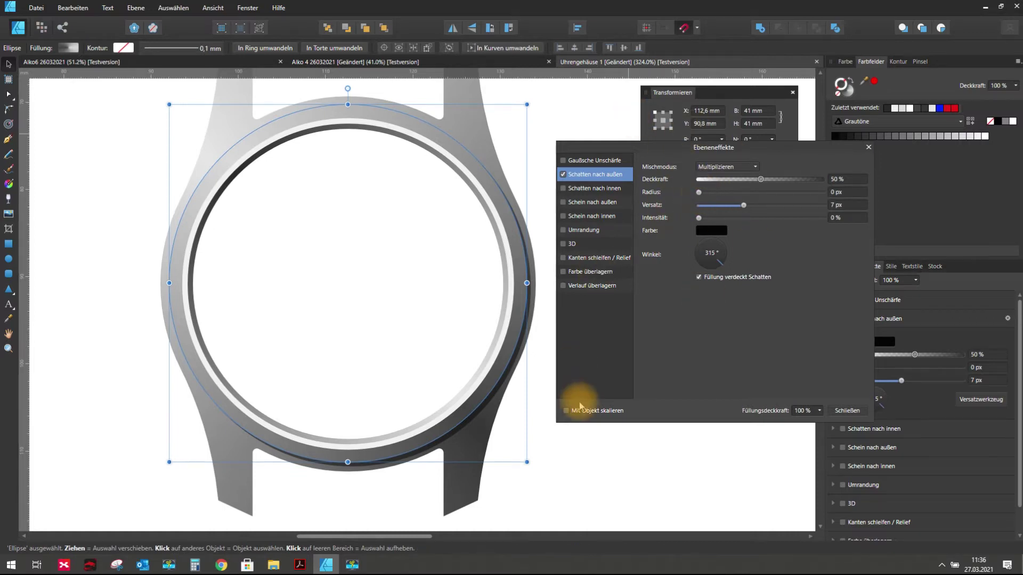
{"action": "left_click_drag", "start_coordinate": [700, 195], "coordinate": [700, 195]}
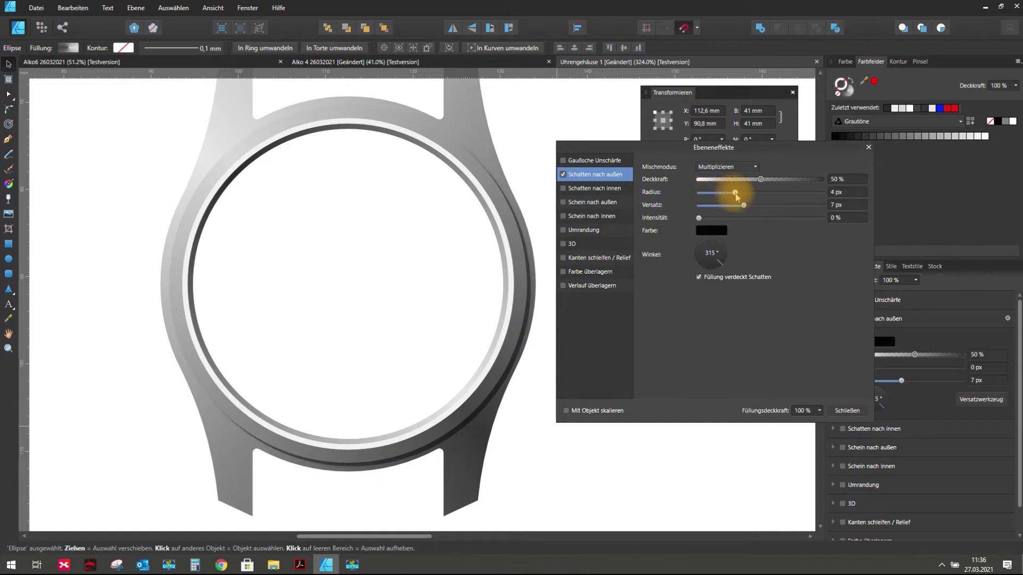
{"action": "left_click_drag", "start_coordinate": [733, 194], "coordinate": [733, 193]}
{"action": "left_click", "coordinate": [847, 411]}
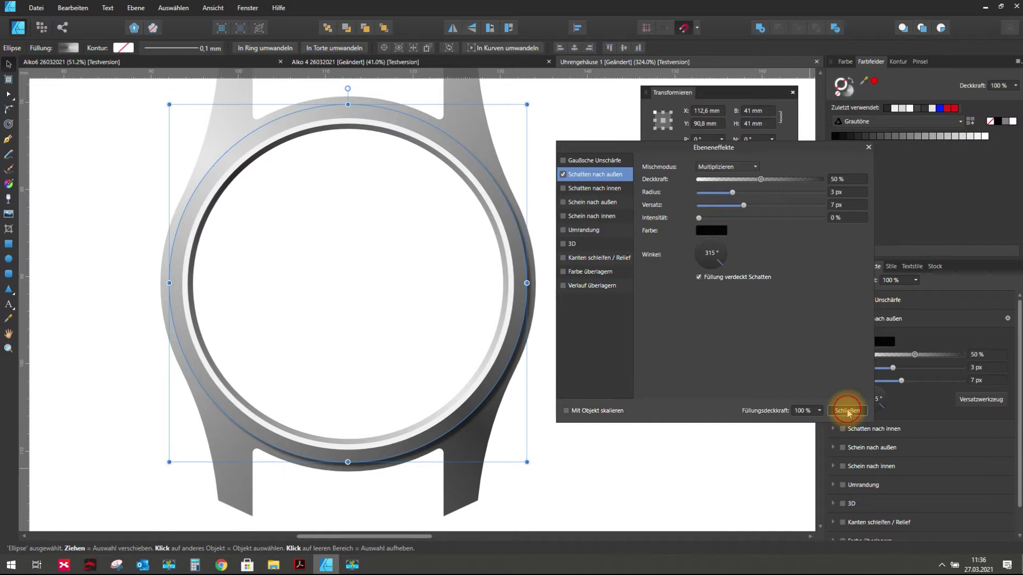
{"action": "scroll", "coordinate": [399, 281], "scroll_direction": "down", "scroll_amount": 4}
{"action": "left_click", "coordinate": [628, 372]}
{"action": "scroll", "coordinate": [521, 297], "scroll_direction": "down", "scroll_amount": 1}
- Zoom in and out around the shadowed watch case to inspect it
{"action": "scroll", "coordinate": [485, 309], "scroll_direction": "down", "scroll_amount": 1}
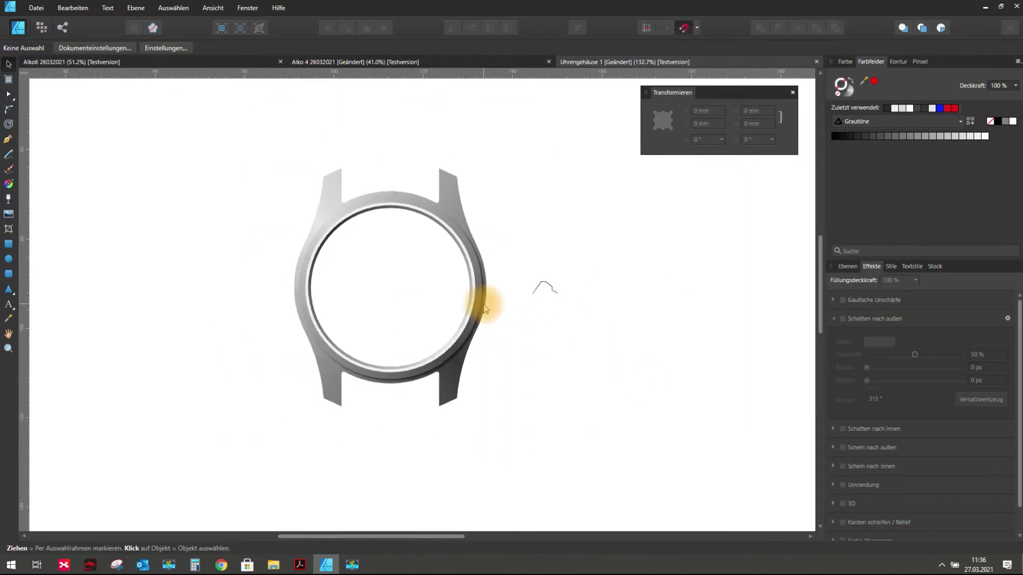
{"action": "scroll", "coordinate": [485, 309], "scroll_direction": "down", "scroll_amount": 1}
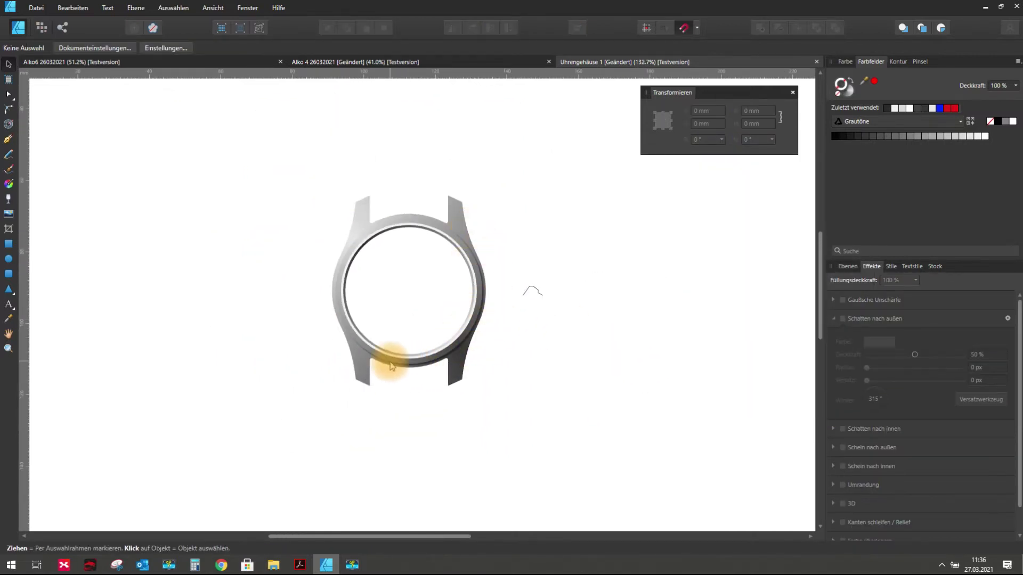
{"action": "scroll", "coordinate": [468, 293], "scroll_direction": "up", "scroll_amount": 2}
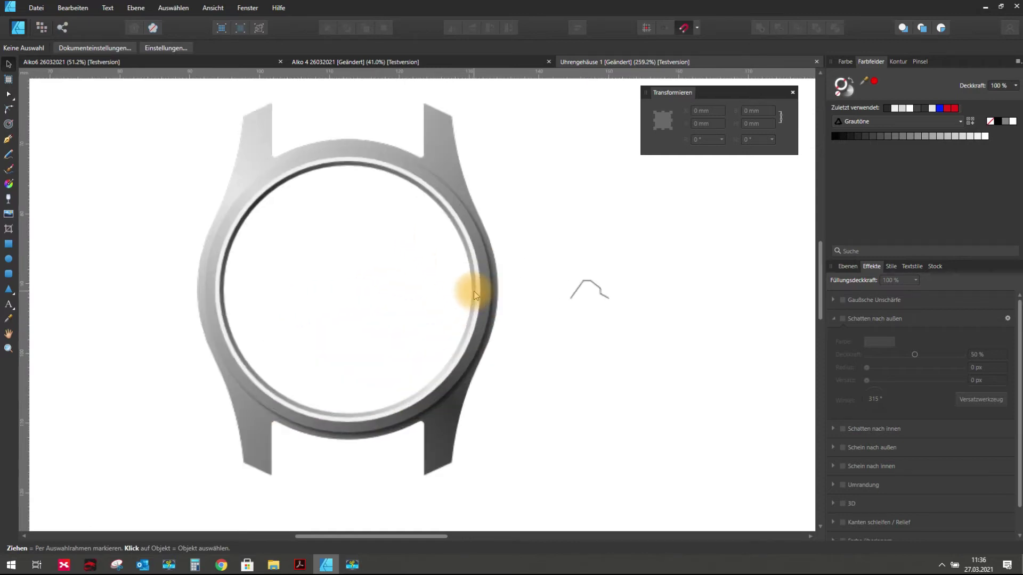
{"action": "scroll", "coordinate": [469, 291], "scroll_direction": "up", "scroll_amount": 2}
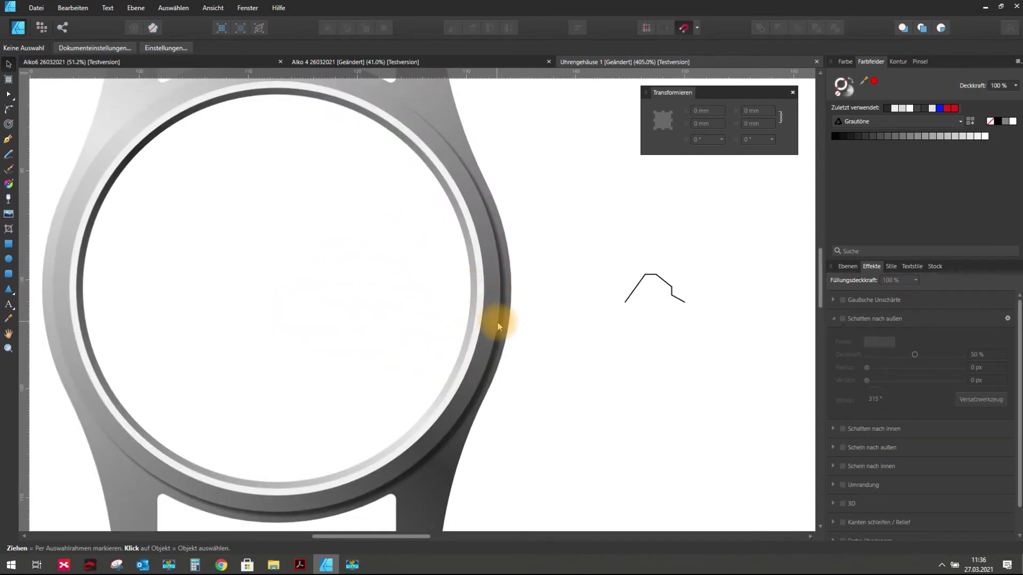
{"action": "scroll", "coordinate": [498, 320], "scroll_direction": "down", "scroll_amount": 2}
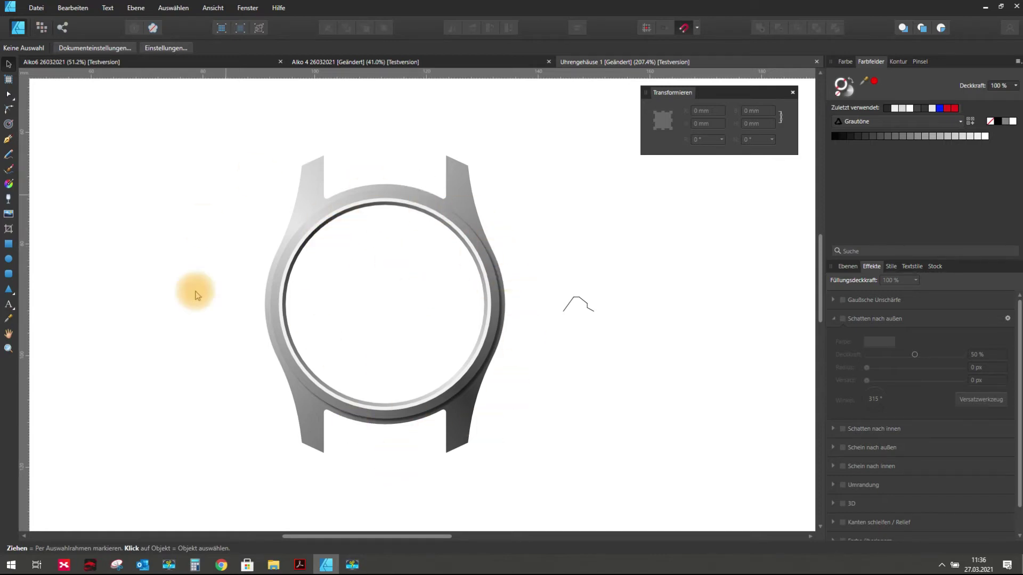
- From the Alko6 document, open Alko 4 12032021.afdesign via Datei > Öffnen
{"action": "left_click", "coordinate": [347, 63]}
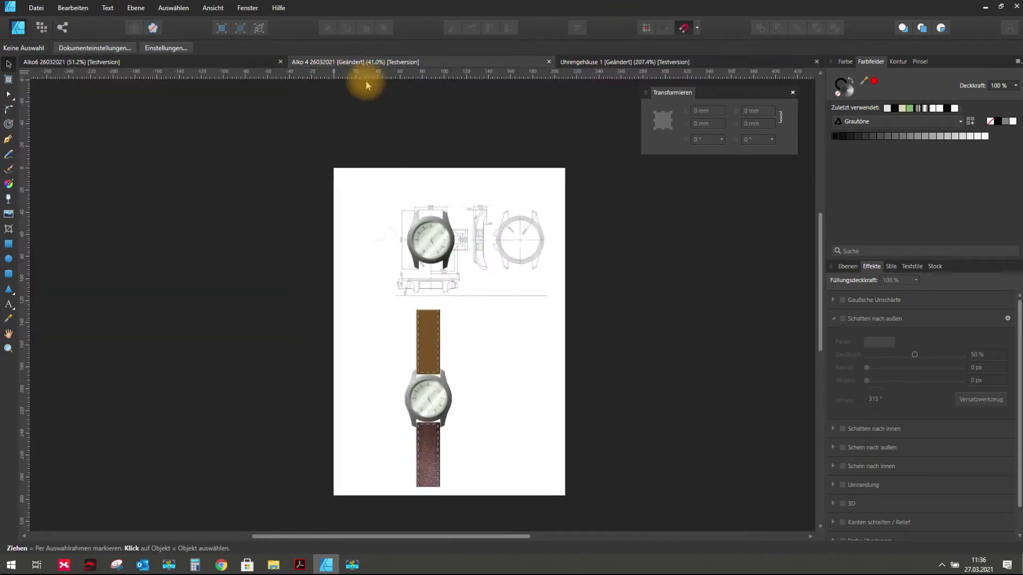
{"action": "left_click", "coordinate": [106, 62]}
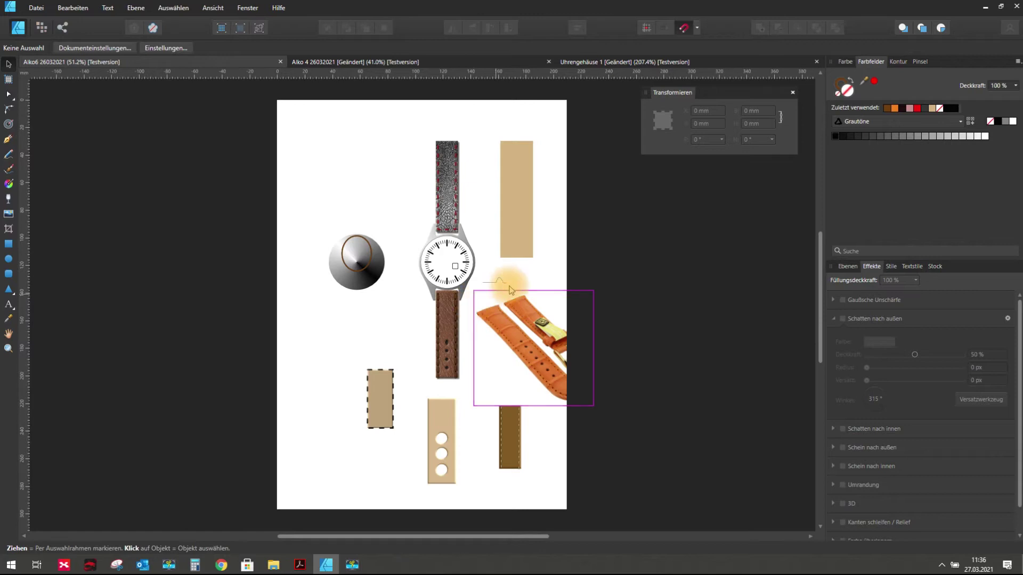
{"action": "left_click", "coordinate": [36, 7]}
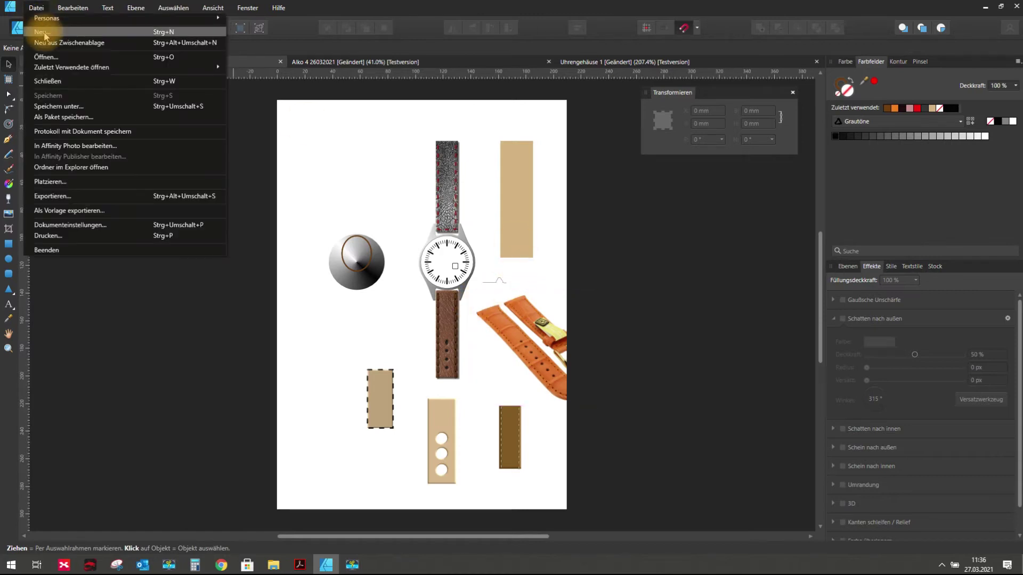
{"action": "left_click", "coordinate": [46, 57]}
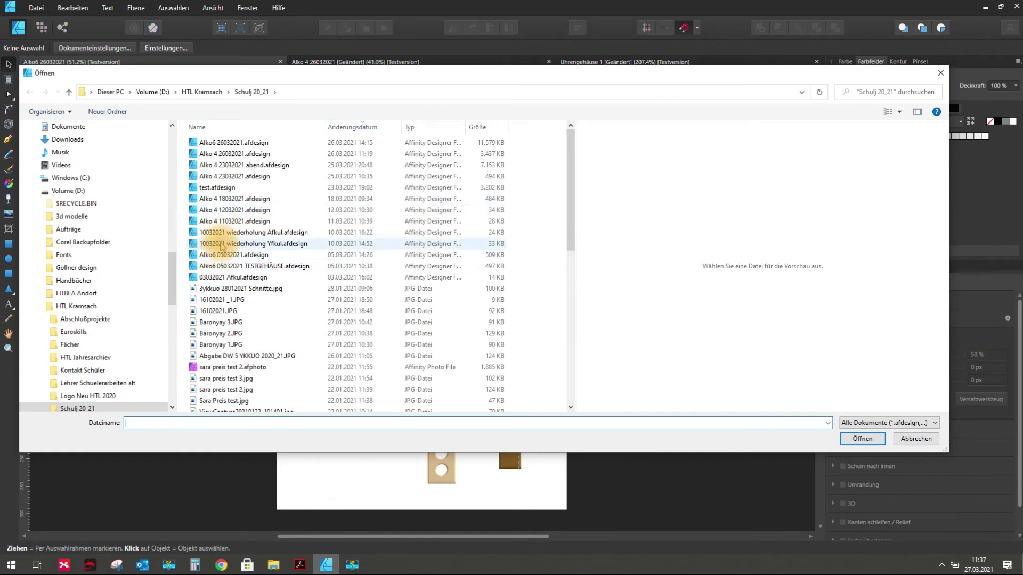
{"action": "left_click", "coordinate": [222, 243]}
{"action": "left_click", "coordinate": [224, 233]}
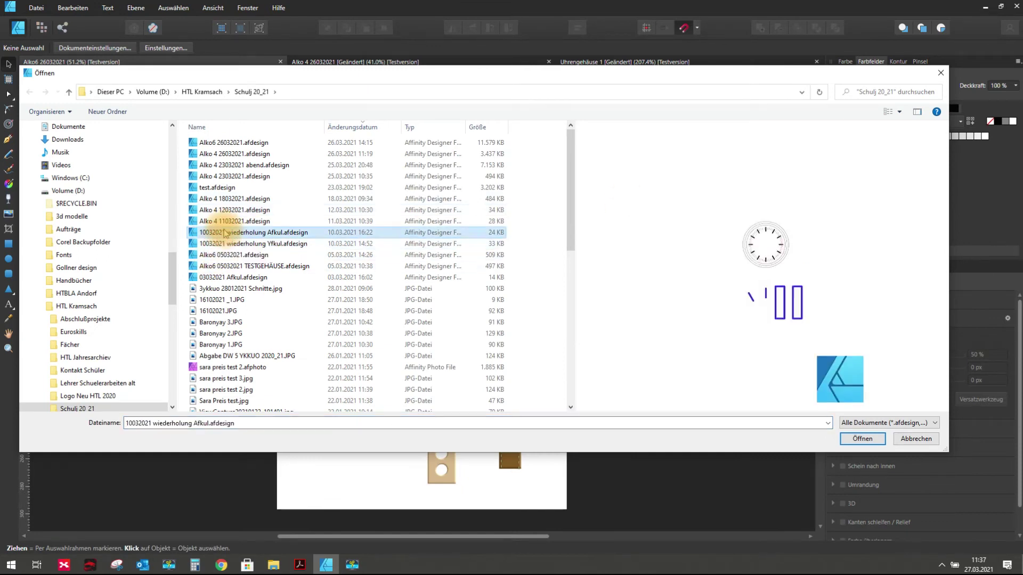
{"action": "left_click", "coordinate": [227, 221]}
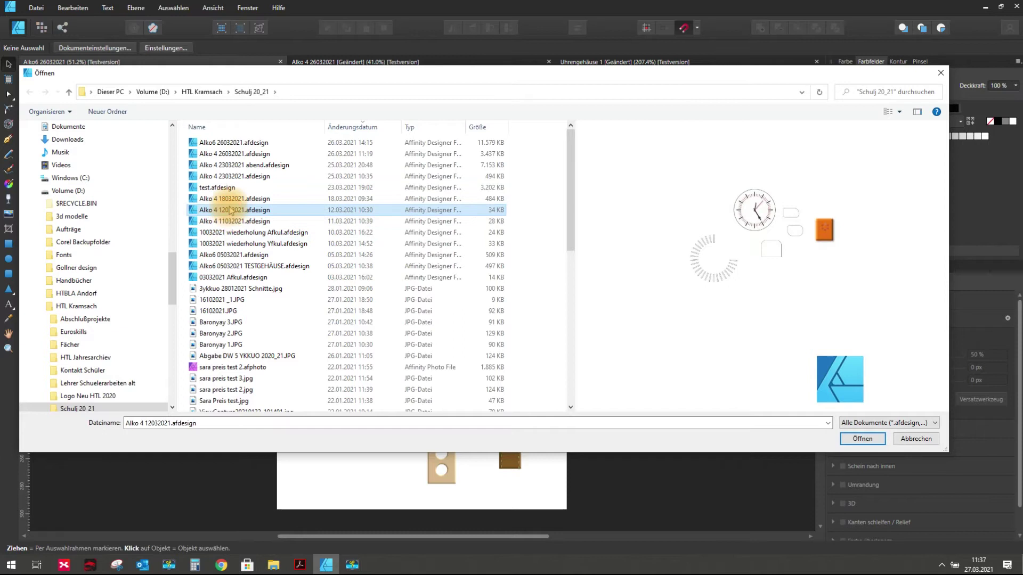
{"action": "left_click", "coordinate": [862, 438]}
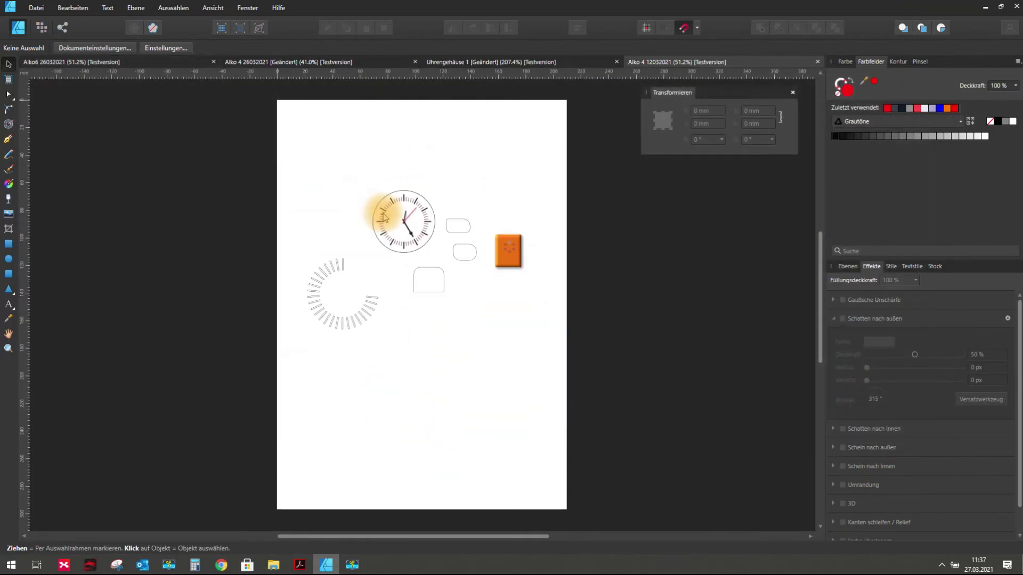
- Marquee-select the seven dial parts, including hands and red ticks, and copy them with Ctrl+C
{"action": "scroll", "coordinate": [384, 216], "scroll_direction": "up", "scroll_amount": 3}
{"action": "scroll", "coordinate": [379, 235], "scroll_direction": "up", "scroll_amount": 2}
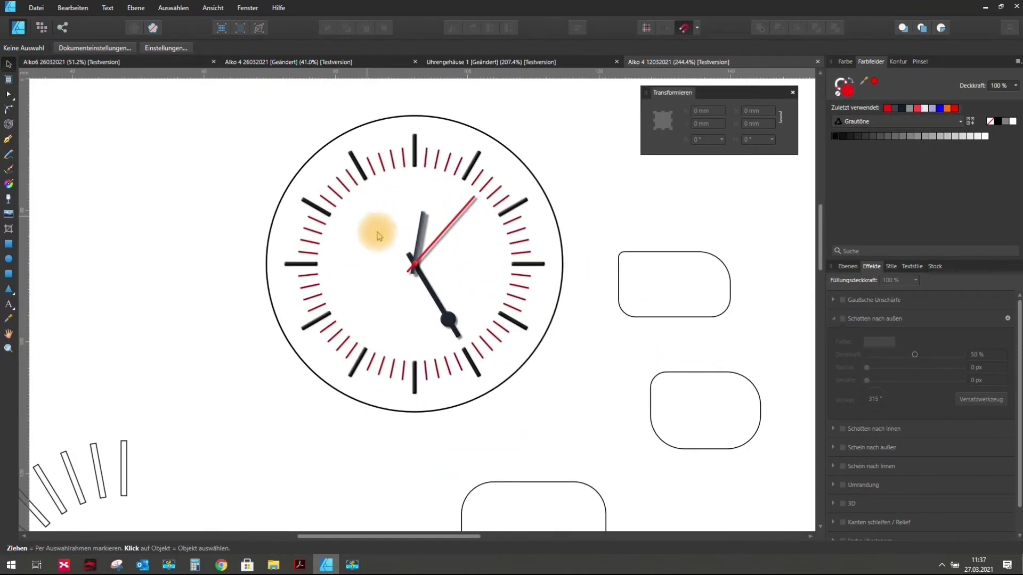
{"action": "scroll", "coordinate": [451, 212], "scroll_direction": "up", "scroll_amount": 1}
{"action": "scroll", "coordinate": [451, 214], "scroll_direction": "up", "scroll_amount": 1}
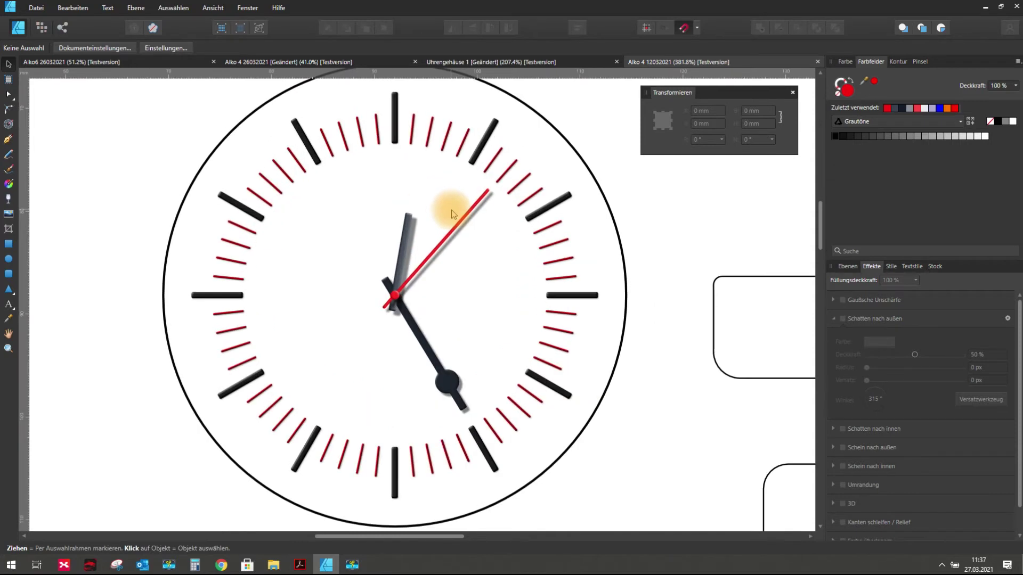
{"action": "scroll", "coordinate": [290, 137], "scroll_direction": "up", "scroll_amount": 3}
{"action": "scroll", "coordinate": [155, 233], "scroll_direction": "up", "scroll_amount": 2}
{"action": "scroll", "coordinate": [121, 181], "scroll_direction": "up", "scroll_amount": 3}
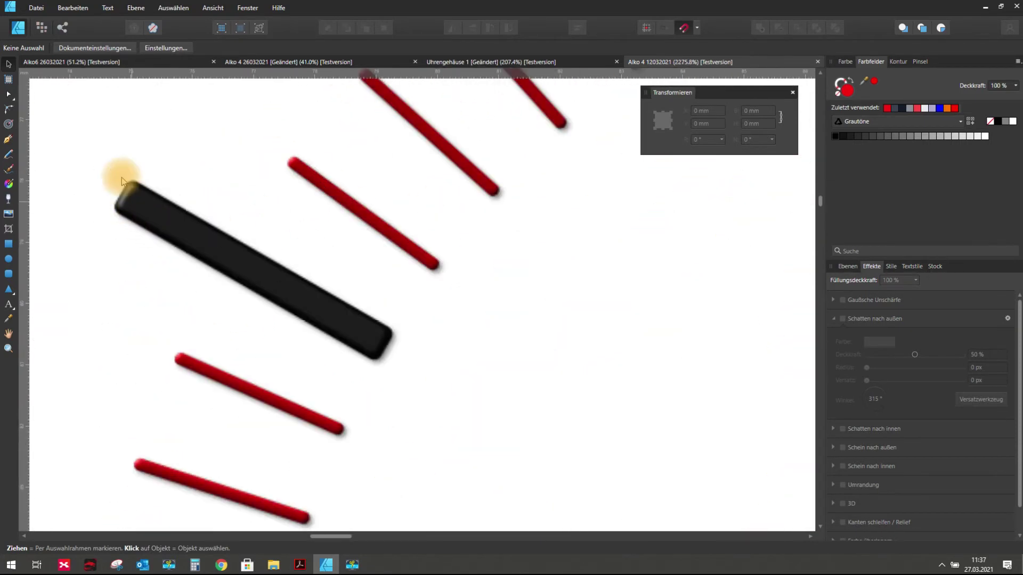
{"action": "scroll", "coordinate": [122, 181], "scroll_direction": "up", "scroll_amount": 2}
{"action": "scroll", "coordinate": [172, 229], "scroll_direction": "down", "scroll_amount": 4}
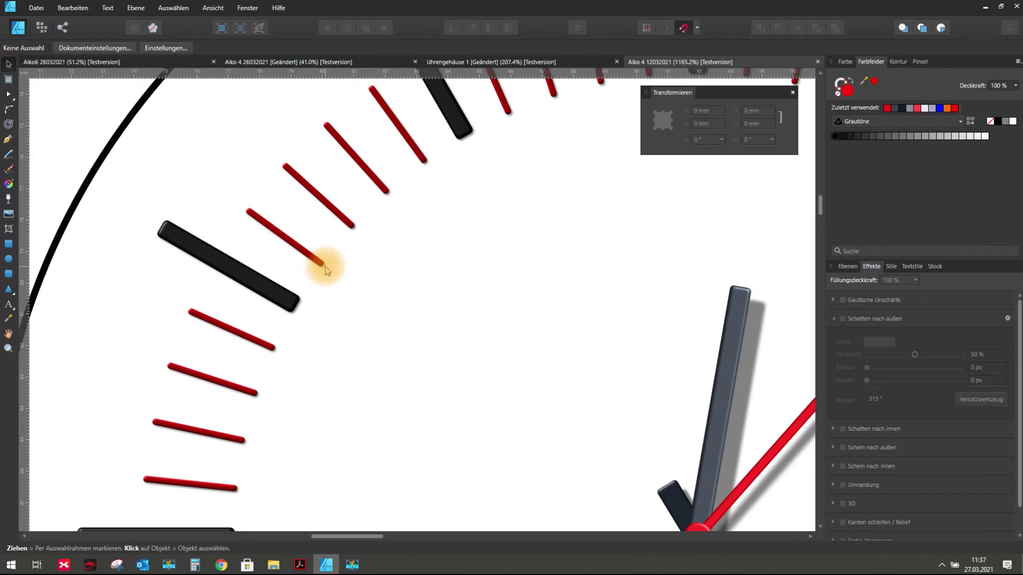
{"action": "scroll", "coordinate": [326, 271], "scroll_direction": "up", "scroll_amount": 5}
{"action": "scroll", "coordinate": [292, 246], "scroll_direction": "down", "scroll_amount": 4}
{"action": "scroll", "coordinate": [285, 245], "scroll_direction": "down", "scroll_amount": 3}
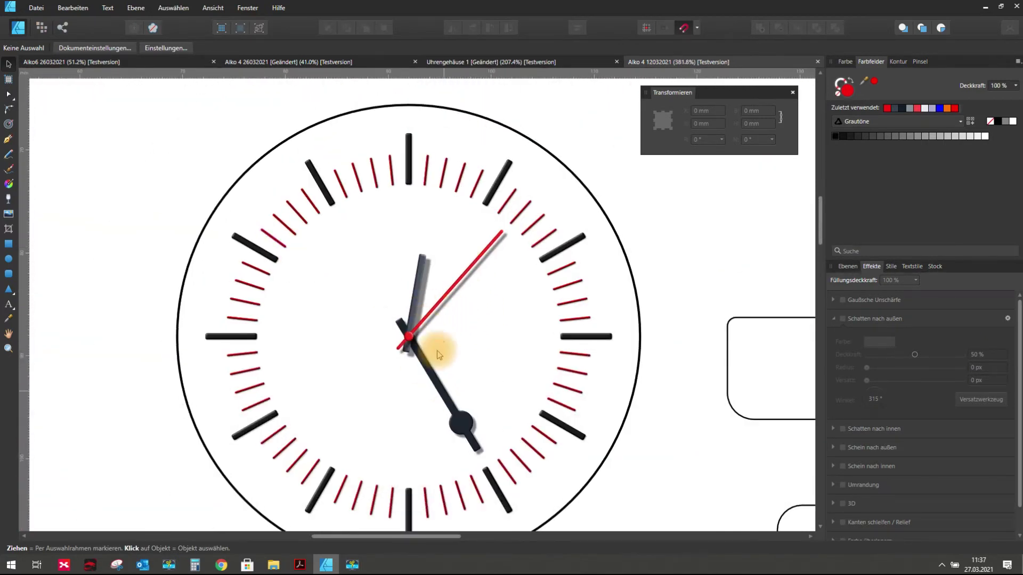
{"action": "scroll", "coordinate": [439, 302], "scroll_direction": "down", "scroll_amount": 2}
{"action": "left_click_drag", "start_coordinate": [240, 166], "coordinate": [556, 461]}
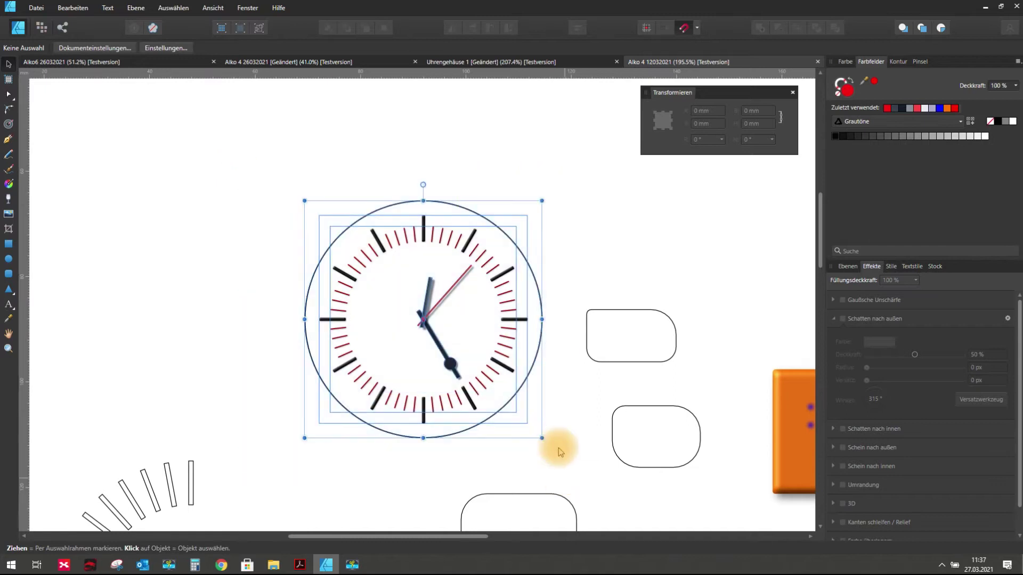
{"action": "key", "text": "ctrl+c"}
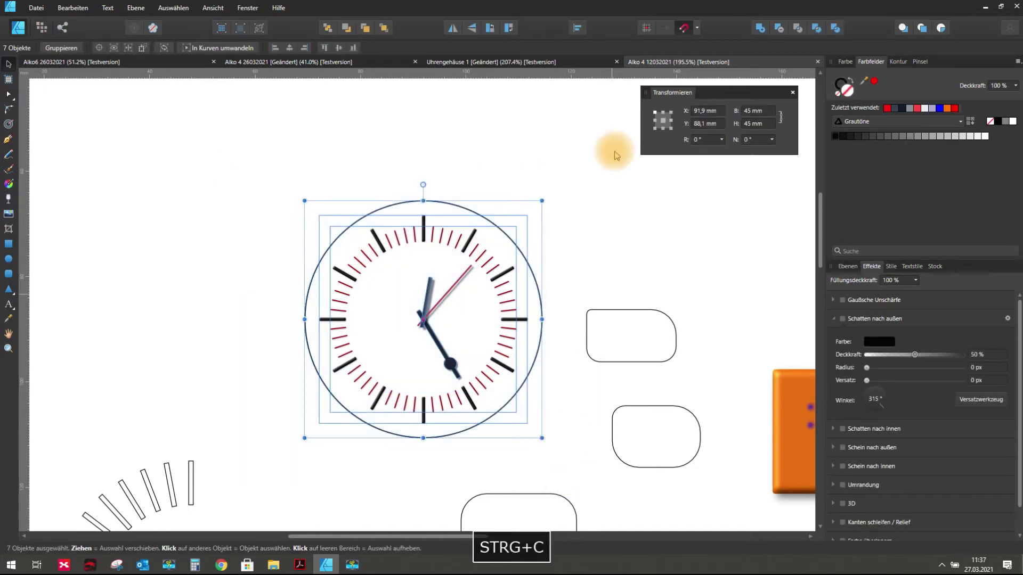
- Paste the copied clock dial into the Uhrengehäuse 1 document
{"action": "left_click", "coordinate": [450, 62]}
{"action": "scroll", "coordinate": [389, 206], "scroll_direction": "down", "scroll_amount": 3}
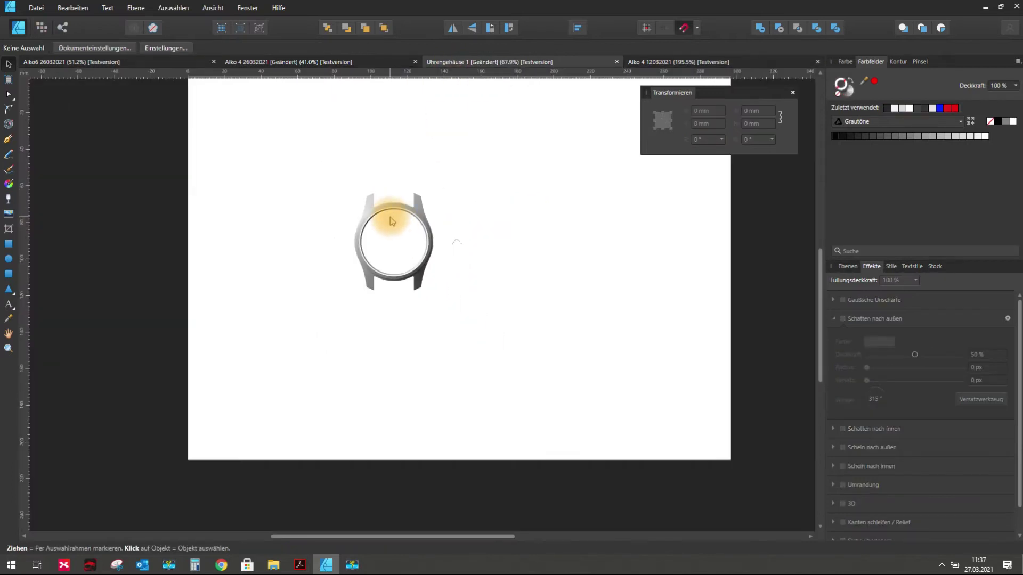
{"action": "key", "text": "ctrl+v"}
{"action": "scroll", "coordinate": [377, 234], "scroll_direction": "up", "scroll_amount": 3}
{"action": "scroll", "coordinate": [351, 240], "scroll_direction": "up", "scroll_amount": 1}
{"action": "scroll", "coordinate": [341, 245], "scroll_direction": "up", "scroll_amount": 1}
{"action": "scroll", "coordinate": [332, 240], "scroll_direction": "up", "scroll_amount": 4}
- Move the dial onto the watch case, centre it, and scale it down
{"action": "left_click_drag", "start_coordinate": [321, 248], "coordinate": [632, 268]}
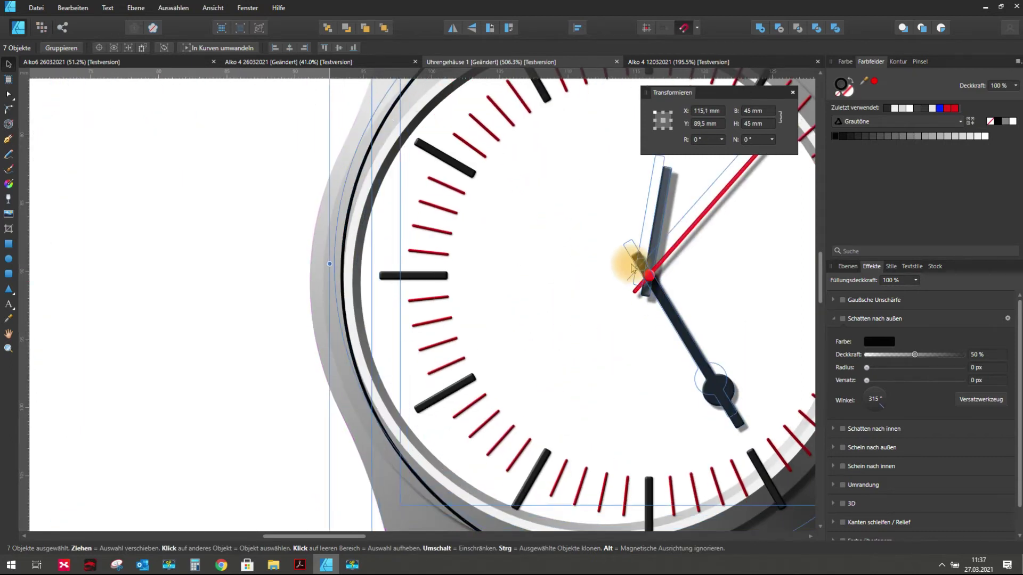
{"action": "scroll", "coordinate": [471, 272], "scroll_direction": "down", "scroll_amount": 4}
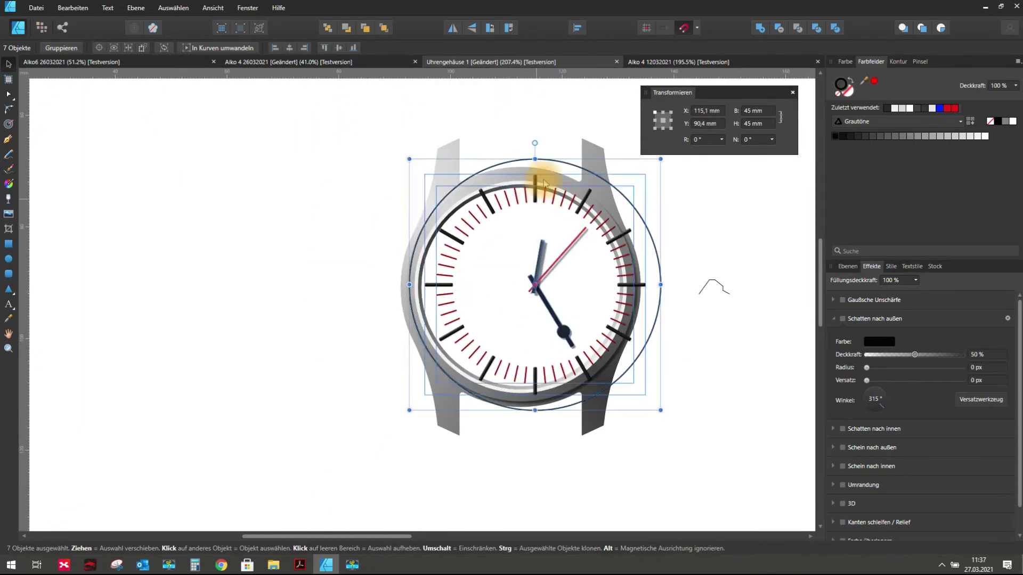
{"action": "scroll", "coordinate": [543, 170], "scroll_direction": "up", "scroll_amount": 3}
{"action": "mouse_move", "coordinate": [538, 153]}
{"action": "left_mouse_down"}
{"action": "mouse_move", "coordinate": [505, 173]}
{"action": "mouse_move", "coordinate": [508, 157]}
{"action": "left_mouse_up"}
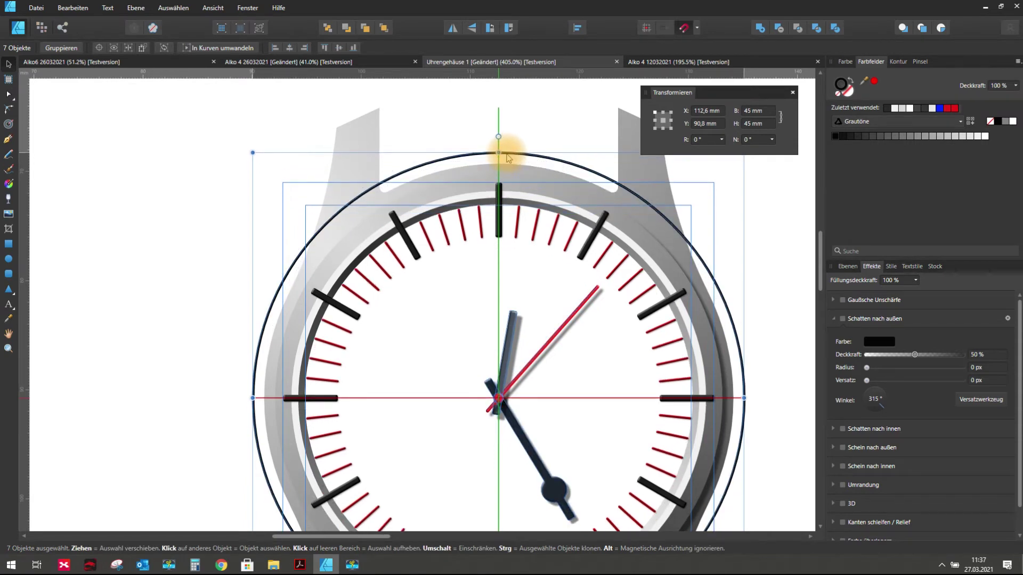
{"action": "scroll", "coordinate": [367, 139], "scroll_direction": "down", "scroll_amount": 2}
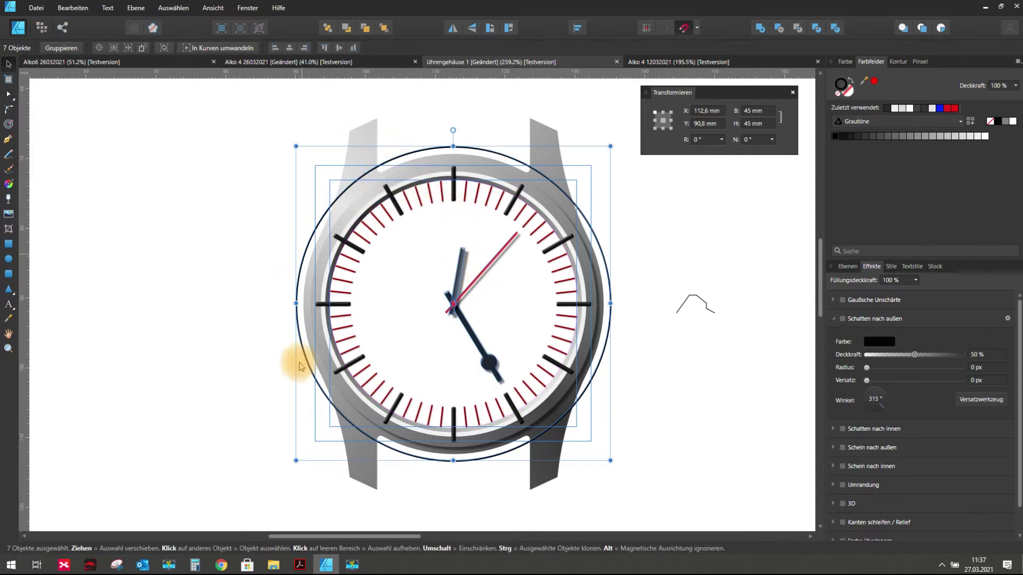
{"action": "mouse_move", "coordinate": [610, 460]}
{"action": "left_mouse_down"}
{"action": "mouse_move", "coordinate": [580, 423]}
{"action": "mouse_move", "coordinate": [592, 434]}
{"action": "left_mouse_up"}
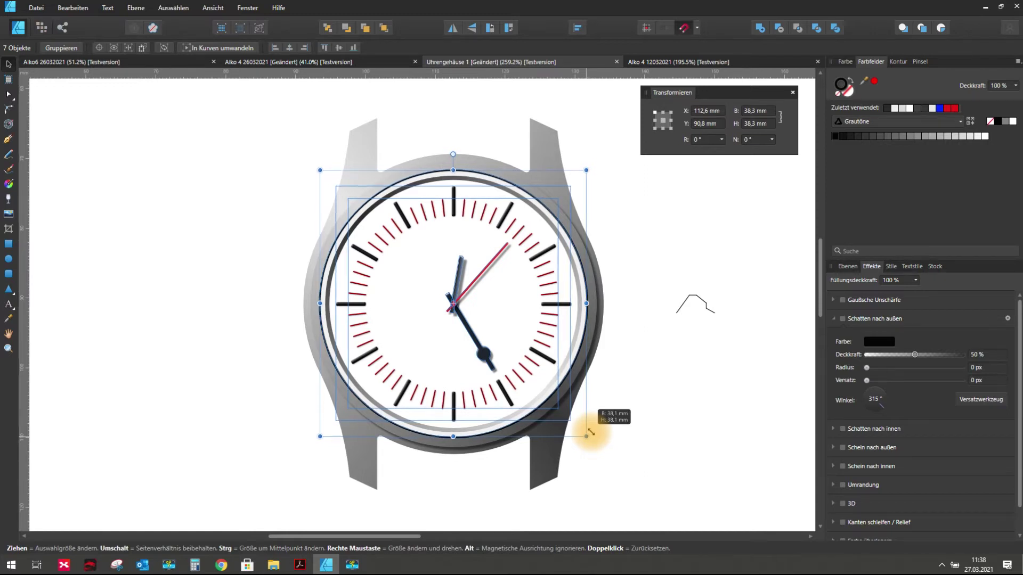
- Fine-tune the dial to about 38 mm and delete its thin outer ring
{"action": "left_click_drag", "start_coordinate": [591, 433], "coordinate": [590, 432]}
{"action": "left_click", "coordinate": [650, 431]}
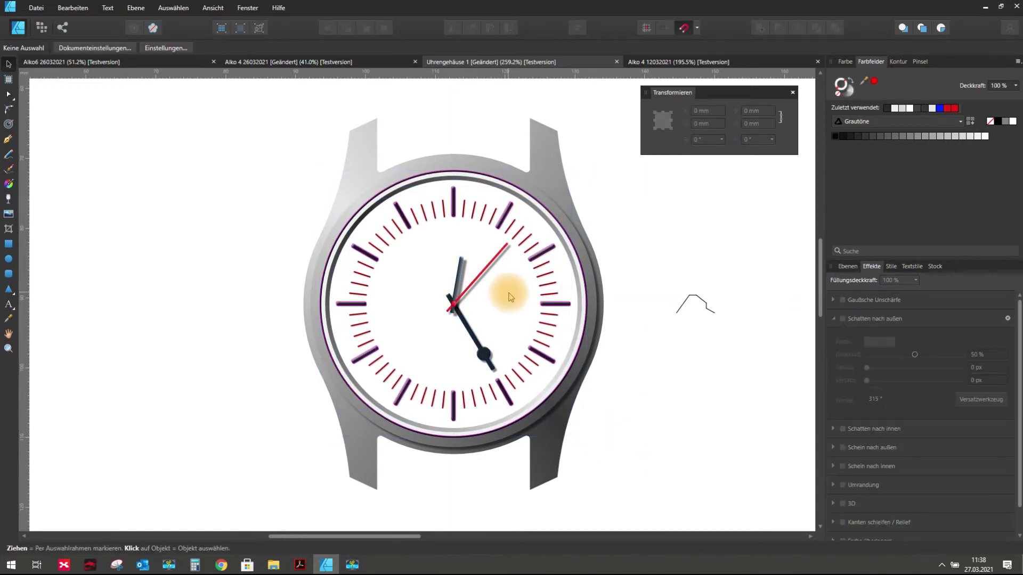
{"action": "scroll", "coordinate": [439, 168], "scroll_direction": "up", "scroll_amount": 5, "text": "ctrl"}
{"action": "left_click", "coordinate": [450, 199]}
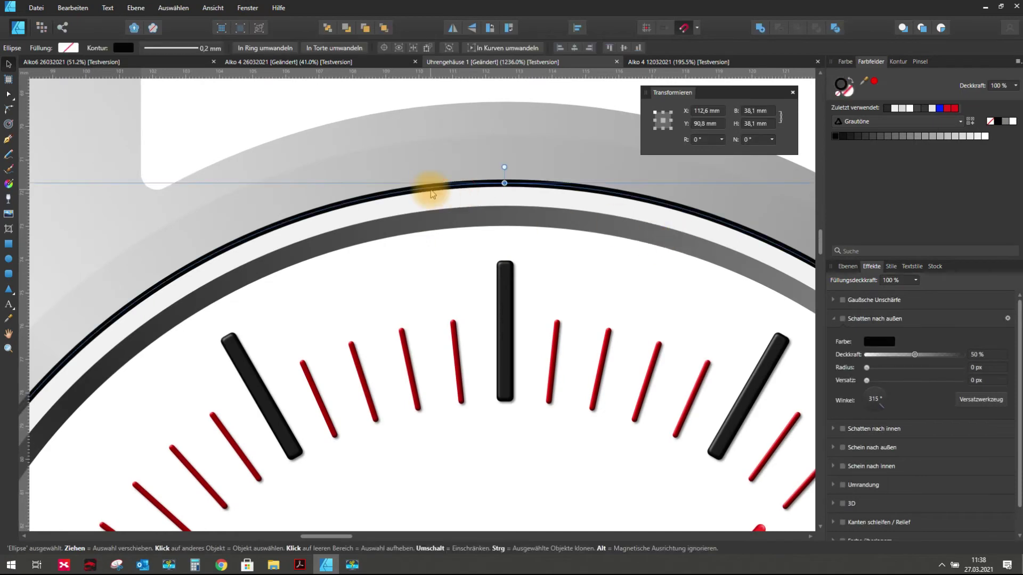
{"action": "scroll", "coordinate": [482, 202], "scroll_direction": "down", "scroll_amount": 5, "text": "ctrl"}
{"action": "key", "text": "Delete"}
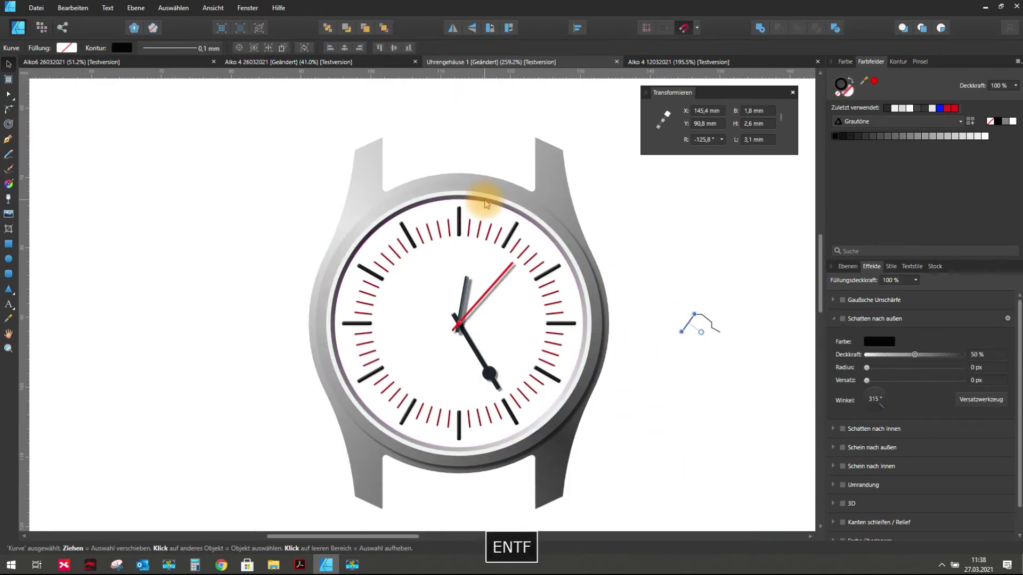
- Marquee-select the crown shape at the case's right edge
{"action": "scroll", "coordinate": [300, 252], "scroll_direction": "down", "scroll_amount": 2, "text": "ctrl"}
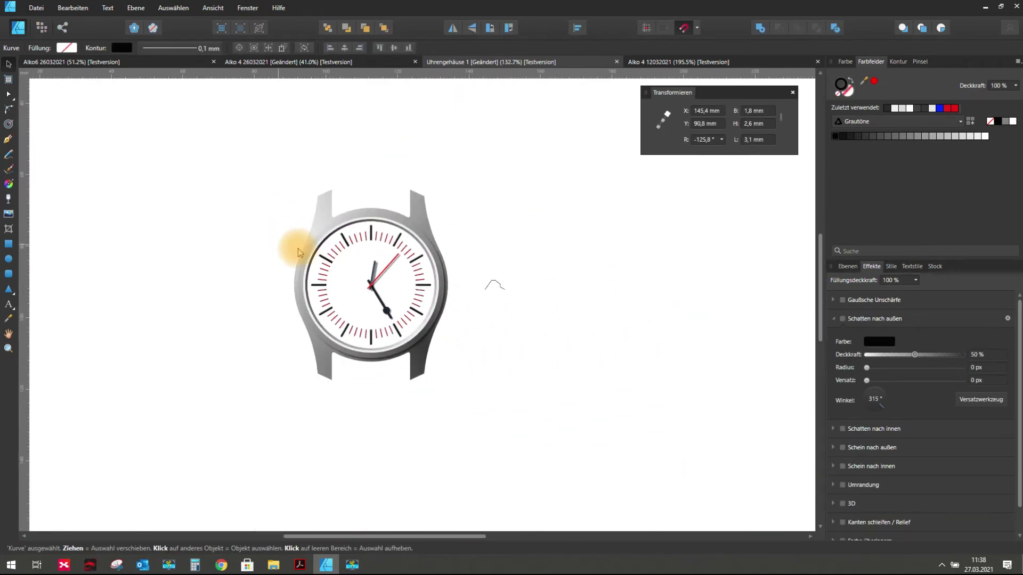
{"action": "scroll", "coordinate": [392, 249], "scroll_direction": "up", "scroll_amount": 2, "text": "ctrl"}
{"action": "mouse_move", "coordinate": [549, 220]}
{"action": "left_mouse_down"}
{"action": "mouse_move", "coordinate": [554, 231]}
{"action": "mouse_move", "coordinate": [442, 373]}
{"action": "left_mouse_up"}
{"action": "scroll", "coordinate": [506, 271], "scroll_direction": "up", "scroll_amount": 5}
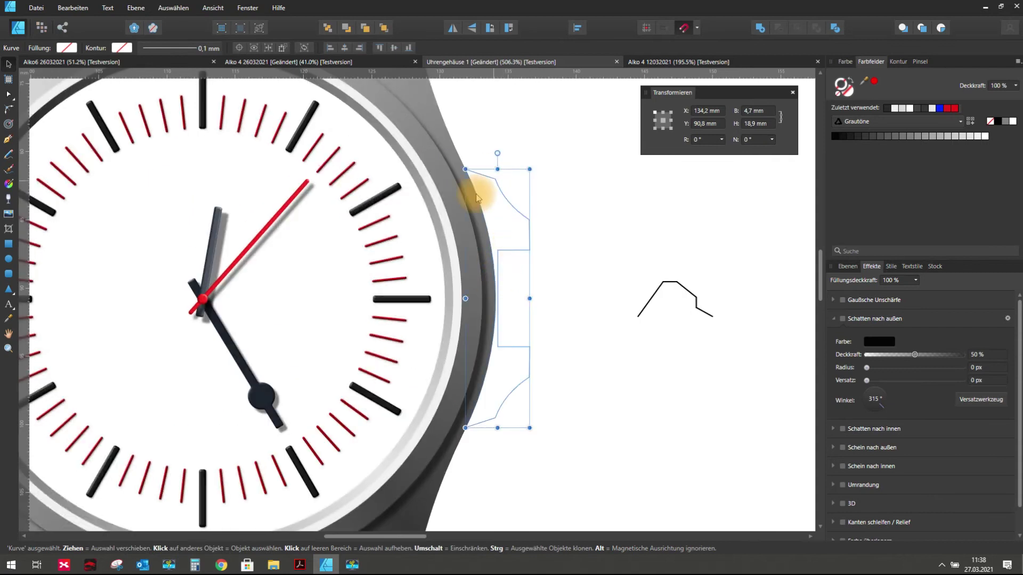
{"action": "scroll", "coordinate": [530, 272], "scroll_direction": "down", "scroll_amount": 3}
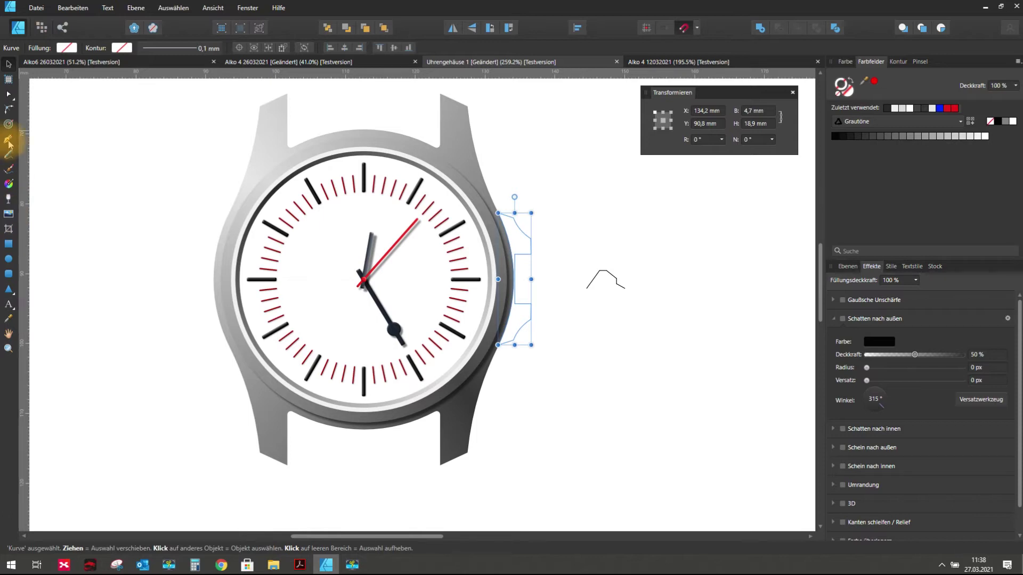
- Give the crown an elliptical gradient stretched outward from the watch centre
{"action": "left_click", "coordinate": [9, 183]}
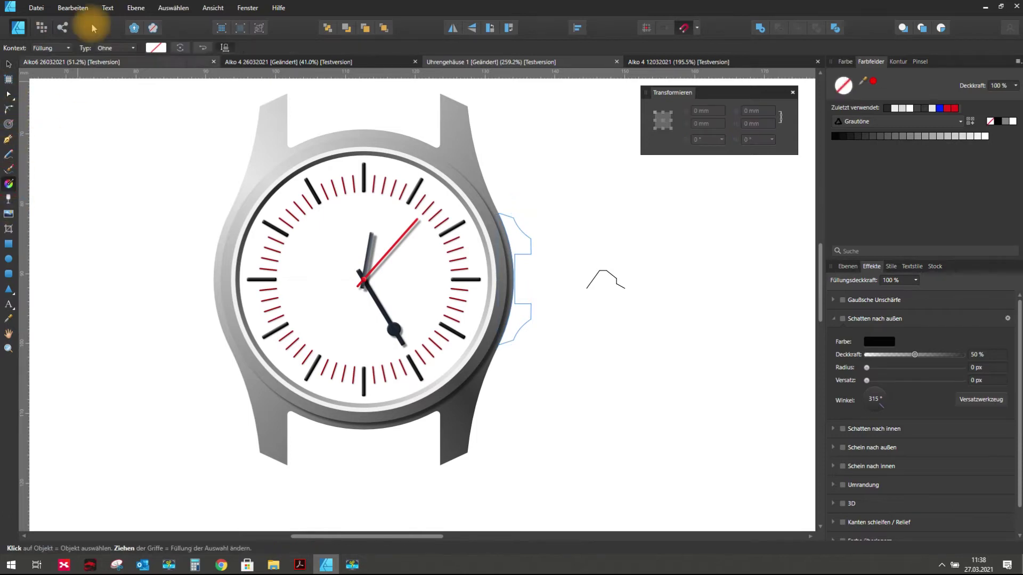
{"action": "left_click", "coordinate": [116, 48]}
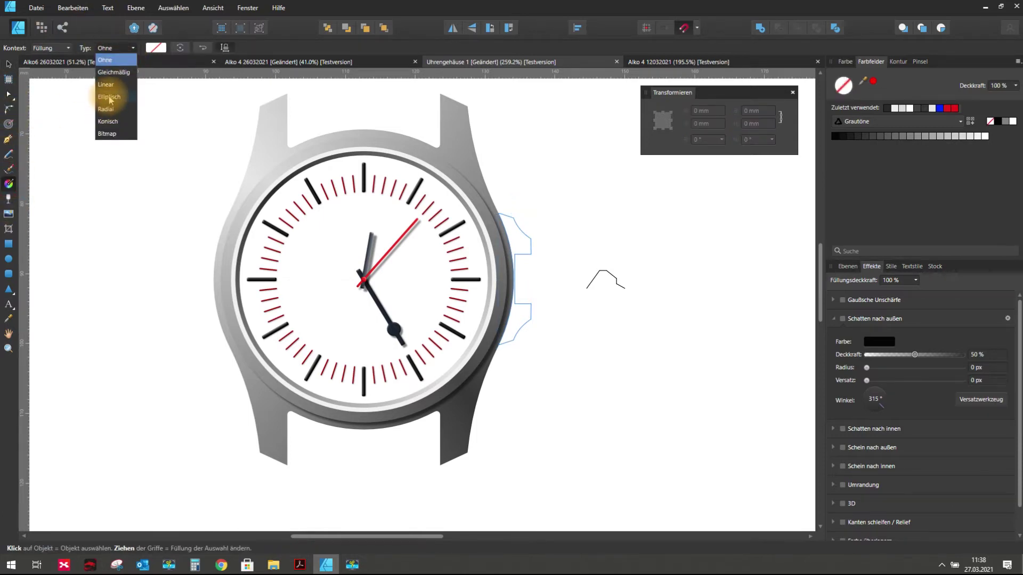
{"action": "left_click", "coordinate": [109, 96]}
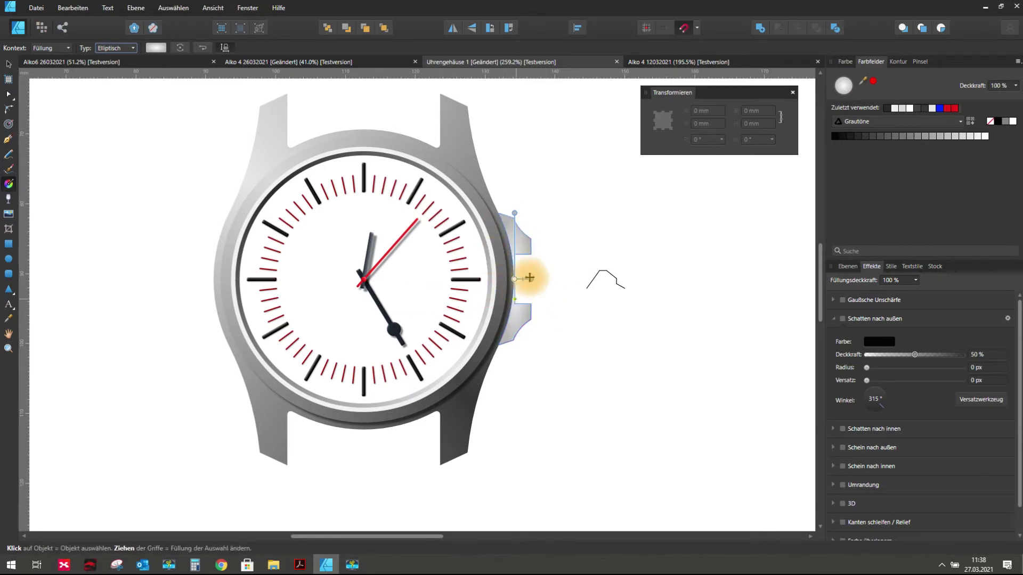
{"action": "mouse_move", "coordinate": [363, 278]}
{"action": "left_mouse_down"}
{"action": "mouse_move", "coordinate": [442, 270]}
{"action": "mouse_move", "coordinate": [530, 281]}
{"action": "left_mouse_up"}
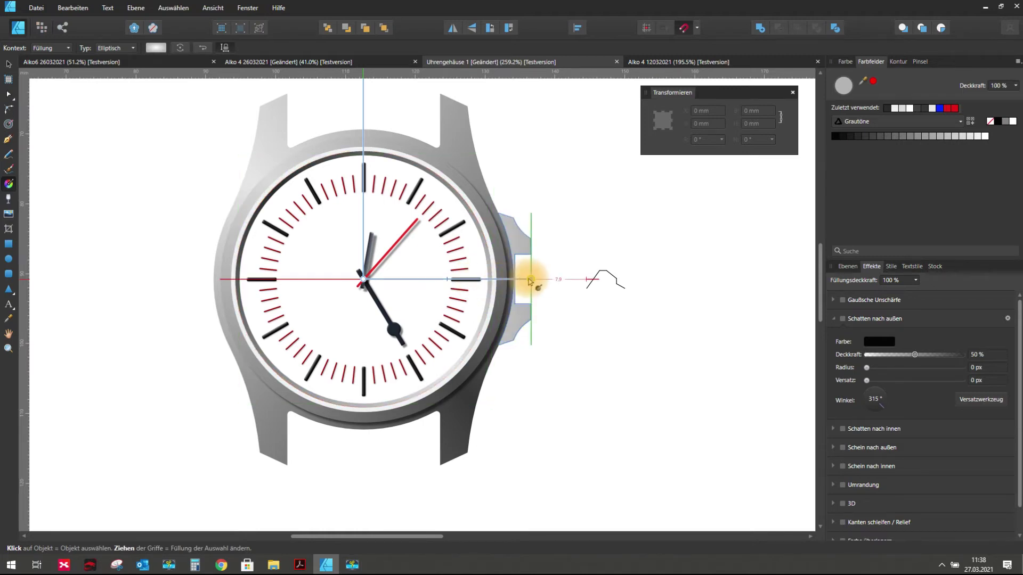
{"action": "scroll", "coordinate": [417, 269], "scroll_direction": "down", "scroll_amount": 3}
{"action": "scroll", "coordinate": [417, 274], "scroll_direction": "up", "scroll_amount": 1}
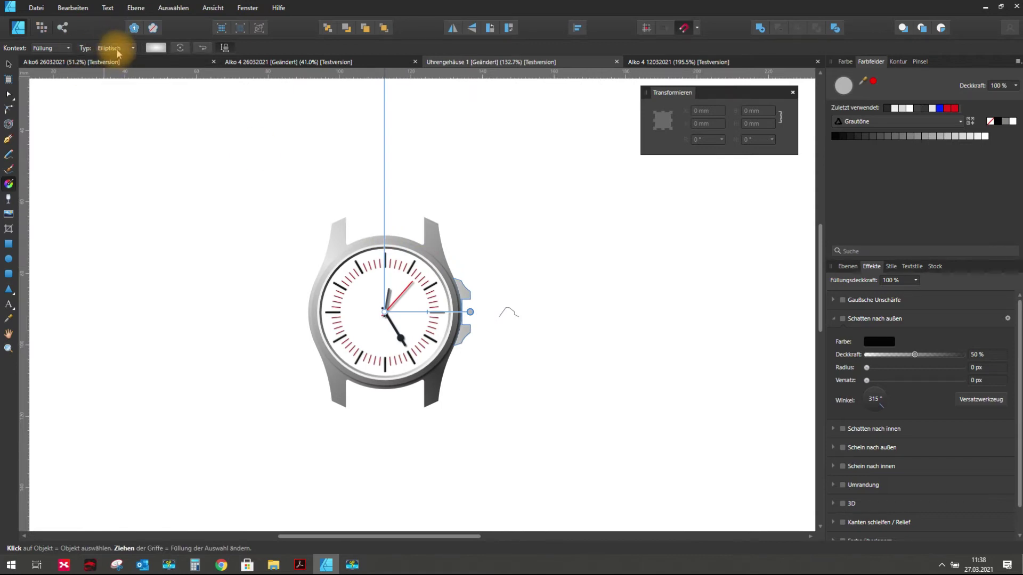
- Undo the gradient change, reposition its centre, then delete it to leave a plain white fill
{"action": "left_click", "coordinate": [72, 8]}
{"action": "left_click", "coordinate": [93, 35]}
{"action": "left_click", "coordinate": [475, 304]}
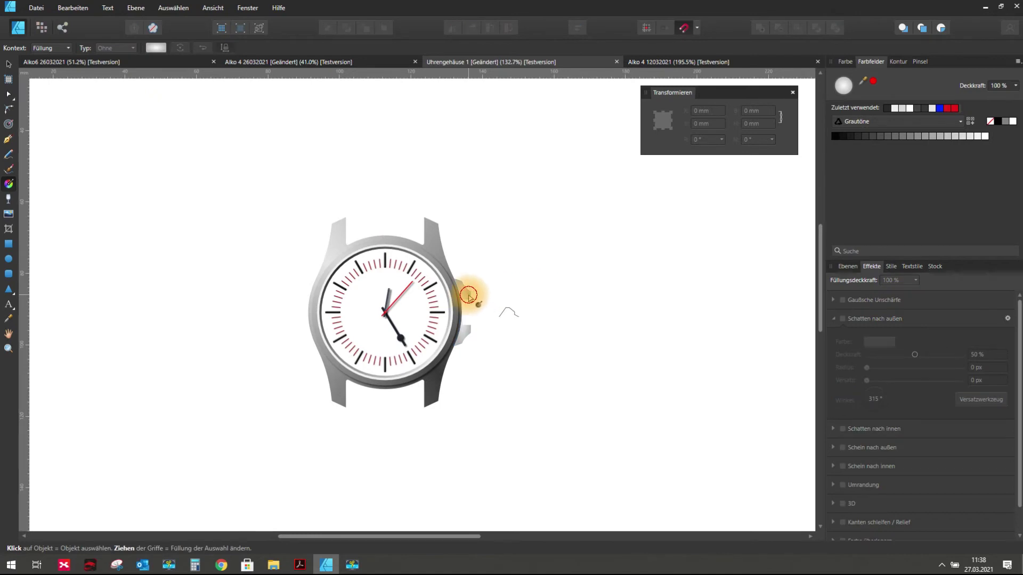
{"action": "left_click", "coordinate": [468, 294]}
{"action": "scroll", "coordinate": [468, 295], "scroll_direction": "up", "scroll_amount": 5}
{"action": "mouse_move", "coordinate": [464, 285]}
{"action": "left_mouse_down"}
{"action": "mouse_move", "coordinate": [399, 217]}
{"action": "mouse_move", "coordinate": [418, 221]}
{"action": "mouse_move", "coordinate": [270, 295]}
{"action": "mouse_move", "coordinate": [397, 292]}
{"action": "mouse_move", "coordinate": [419, 272]}
{"action": "left_mouse_up"}
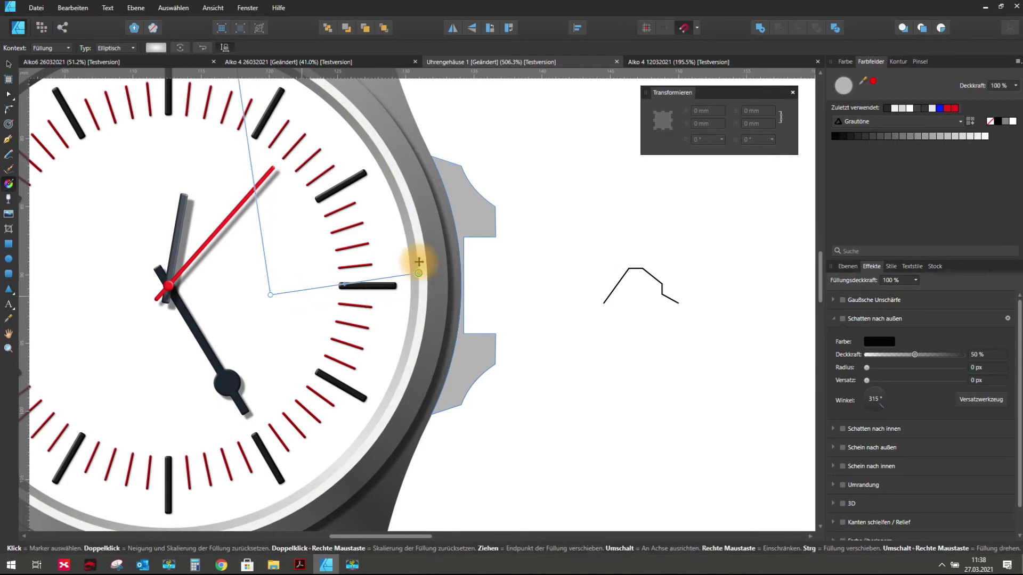
{"action": "scroll", "coordinate": [292, 247], "scroll_direction": "down", "scroll_amount": 1}
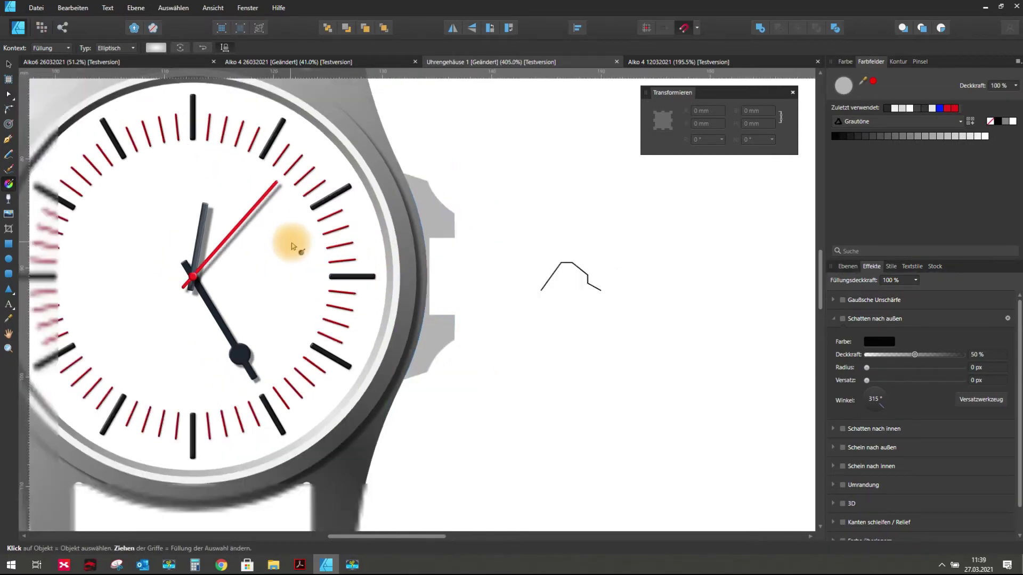
{"action": "scroll", "coordinate": [292, 246], "scroll_direction": "down", "scroll_amount": 1}
{"action": "key", "text": "Delete"}
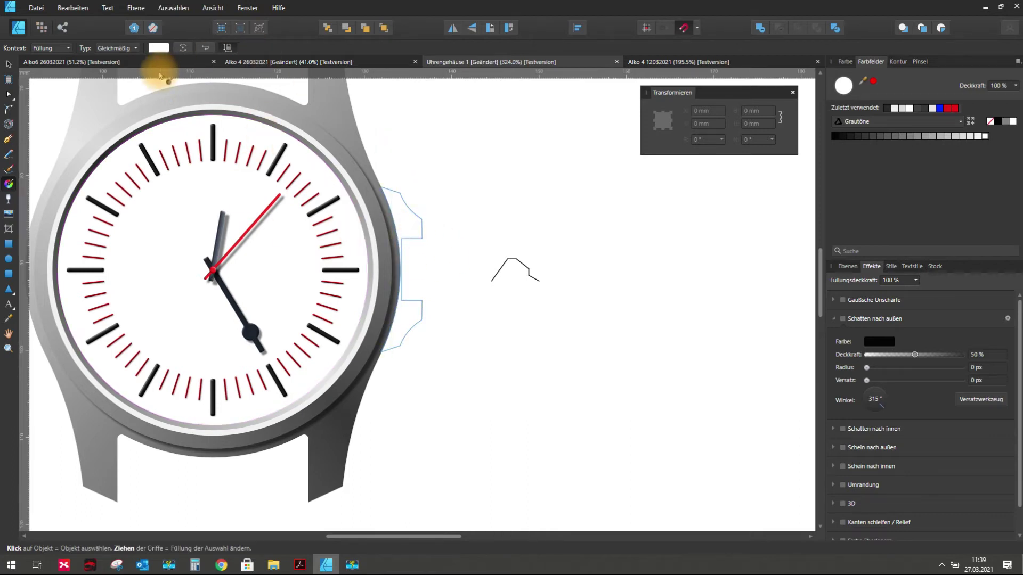
- Apply a conical gradient to the crown, centred on the dial and levelled toward the crown
{"action": "left_click", "coordinate": [117, 48]}
{"action": "left_click", "coordinate": [114, 123]}
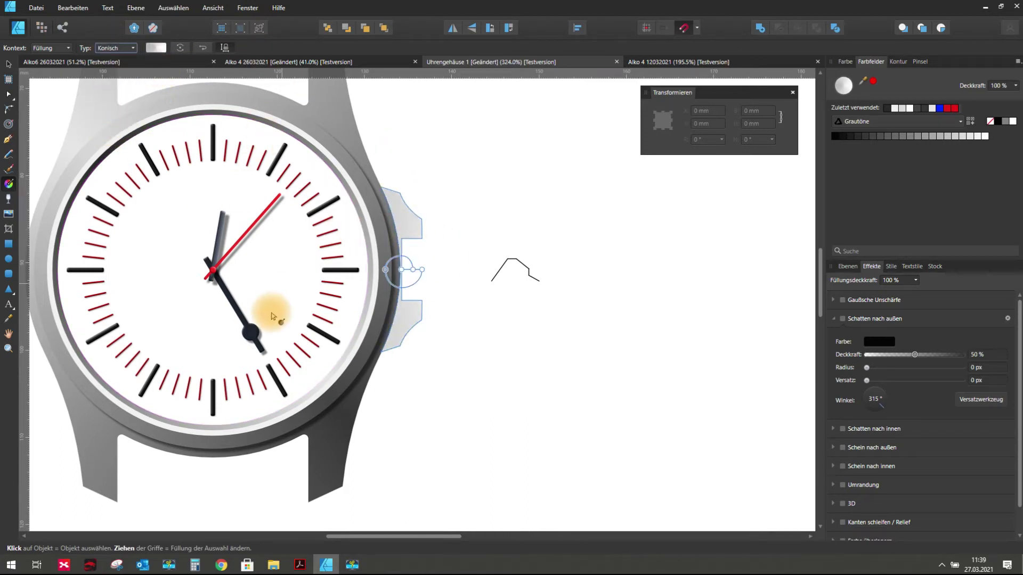
{"action": "left_click_drag", "start_coordinate": [401, 269], "coordinate": [222, 281]}
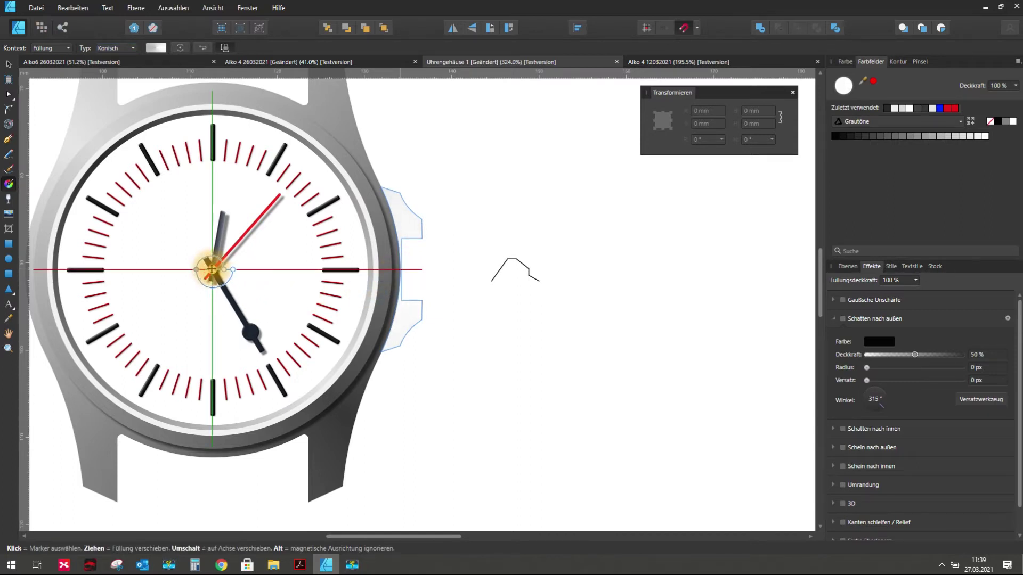
{"action": "mouse_move", "coordinate": [233, 269]}
{"action": "left_mouse_down"}
{"action": "mouse_move", "coordinate": [412, 286]}
{"action": "mouse_move", "coordinate": [433, 276]}
{"action": "left_mouse_up"}
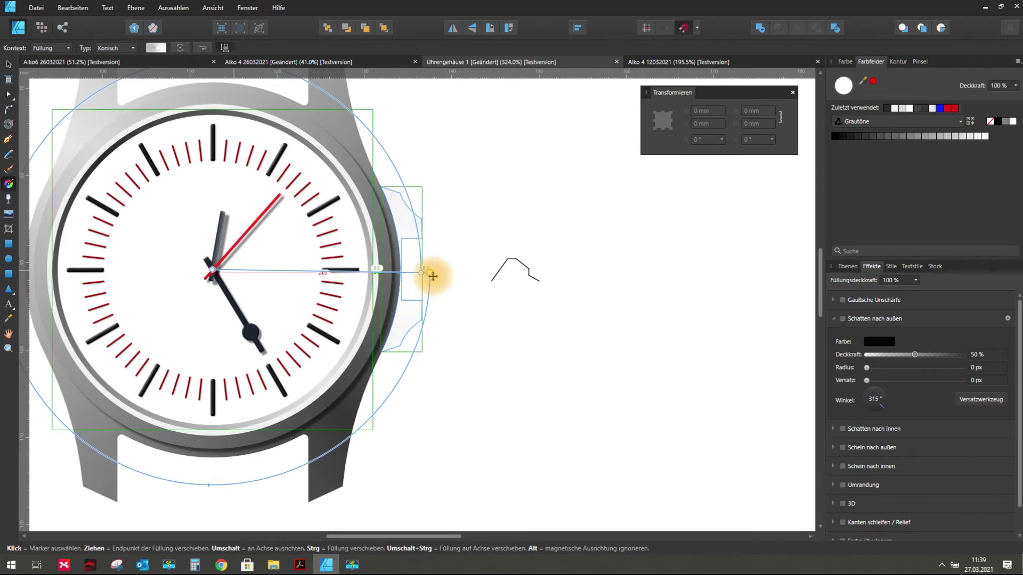
{"action": "mouse_move", "coordinate": [432, 276]}
{"action": "left_mouse_down"}
{"action": "mouse_move", "coordinate": [445, 265]}
{"action": "mouse_move", "coordinate": [91, 186]}
{"action": "mouse_move", "coordinate": [85, 276]}
{"action": "mouse_move", "coordinate": [86, 249]}
{"action": "mouse_move", "coordinate": [142, 206]}
{"action": "mouse_move", "coordinate": [105, 266]}
{"action": "left_mouse_up"}
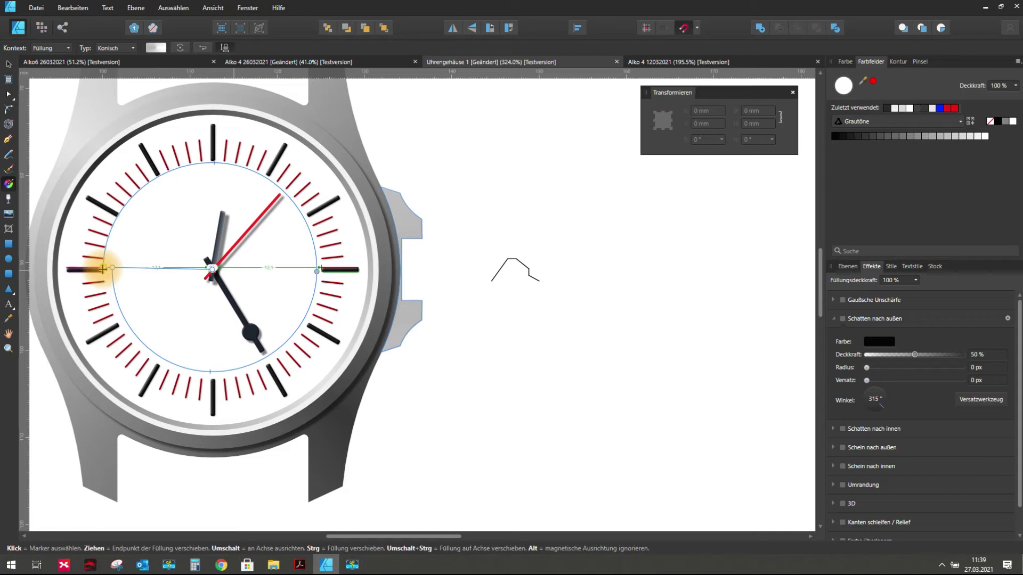
- Set the crown gradient stops to dark grey and white, shifting the centre right
{"action": "left_click", "coordinate": [425, 250]}
{"action": "left_click_drag", "start_coordinate": [424, 251], "coordinate": [417, 260]}
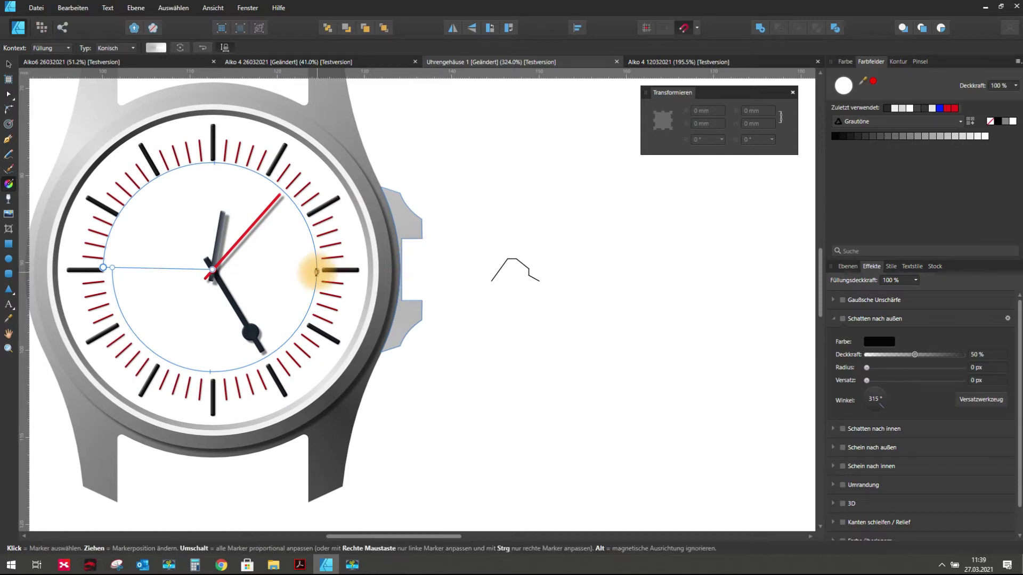
{"action": "left_click", "coordinate": [840, 138]}
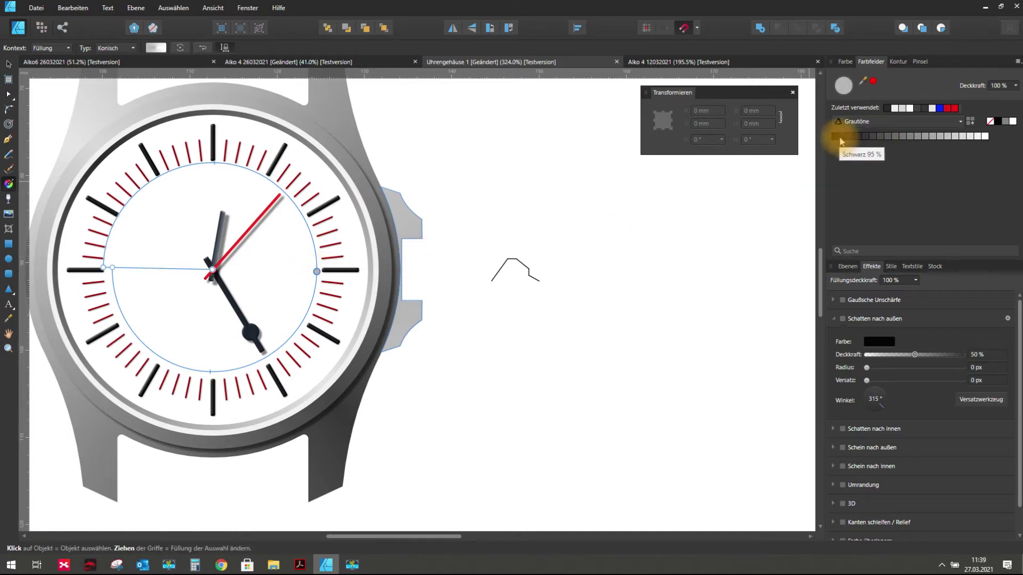
{"action": "left_click", "coordinate": [841, 139]}
{"action": "left_click", "coordinate": [856, 141]}
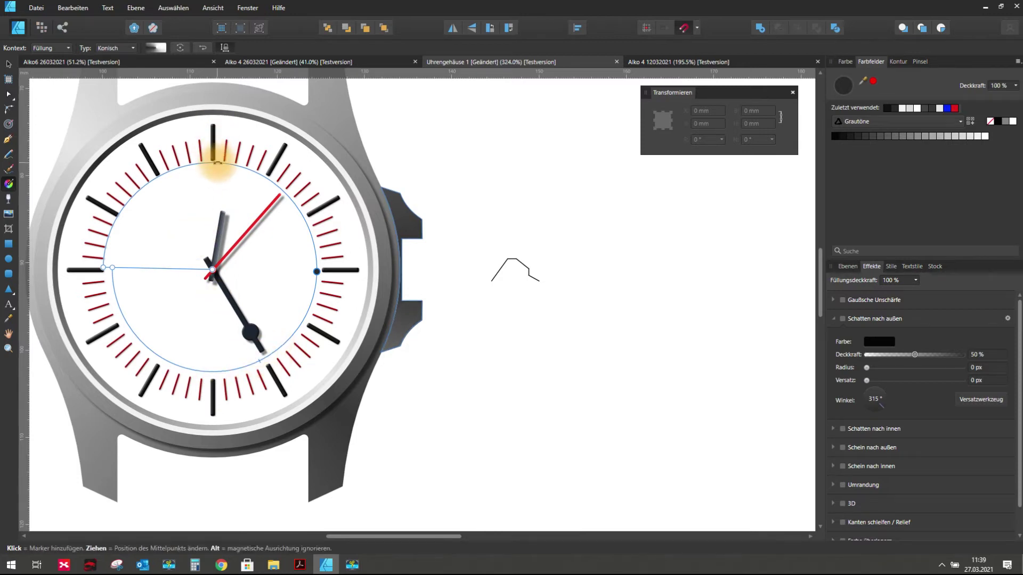
{"action": "left_click", "coordinate": [227, 162]}
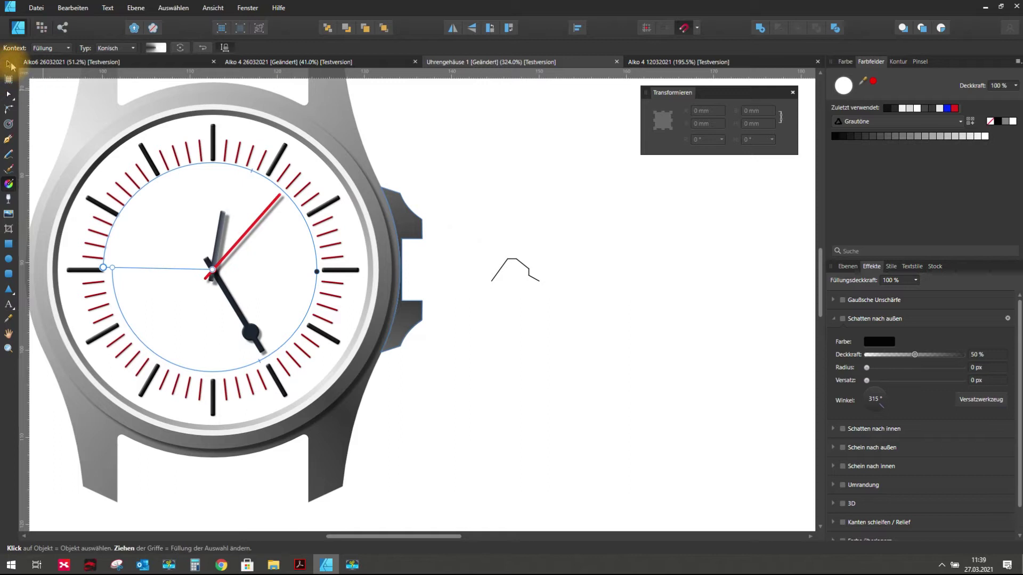
{"action": "mouse_move", "coordinate": [212, 269]}
{"action": "left_mouse_down"}
{"action": "mouse_move", "coordinate": [409, 270]}
{"action": "mouse_move", "coordinate": [263, 264]}
{"action": "mouse_move", "coordinate": [297, 263]}
{"action": "mouse_move", "coordinate": [267, 262]}
{"action": "mouse_move", "coordinate": [275, 261]}
{"action": "left_mouse_up"}
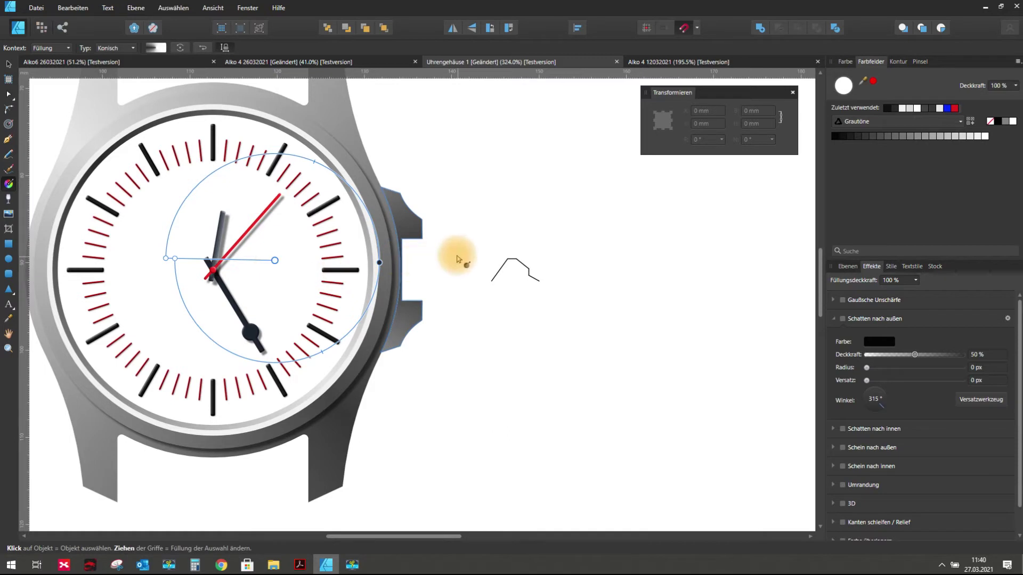
{"action": "left_click", "coordinate": [9, 66]}
{"action": "left_click", "coordinate": [426, 221]}
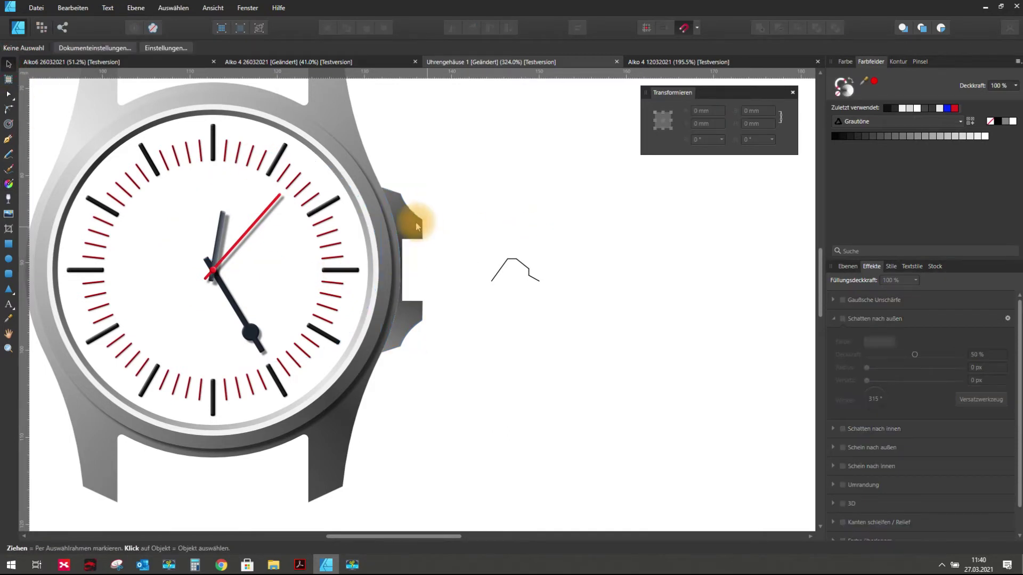
{"action": "scroll", "coordinate": [523, 239], "scroll_direction": "down", "scroll_amount": 5}
{"action": "scroll", "coordinate": [424, 162], "scroll_direction": "up", "scroll_amount": 3}
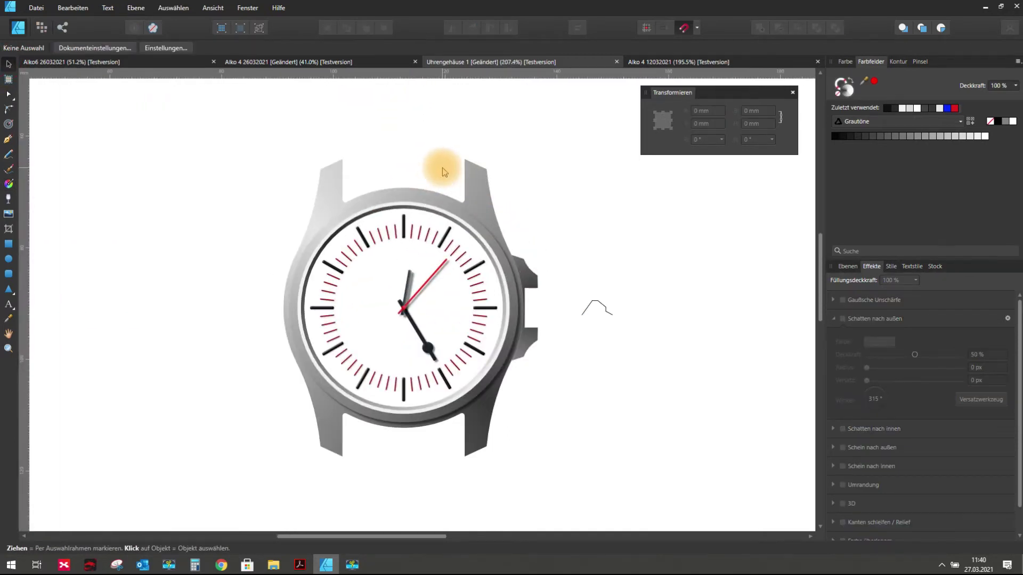
{"action": "scroll", "coordinate": [356, 208], "scroll_direction": "up", "scroll_amount": 3}
{"action": "scroll", "coordinate": [334, 201], "scroll_direction": "up", "scroll_amount": 2}
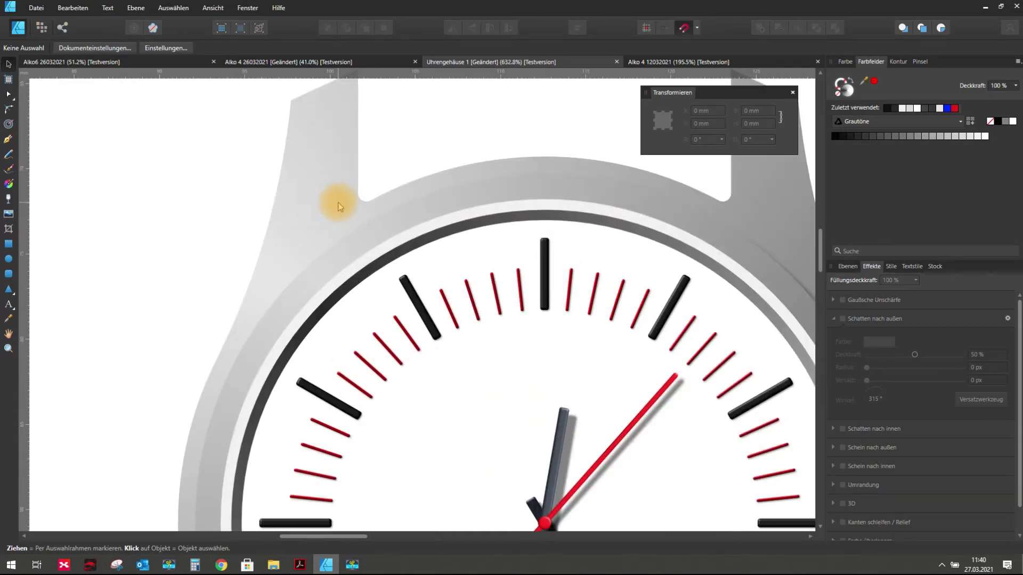
{"action": "scroll", "coordinate": [325, 178], "scroll_direction": "down", "scroll_amount": 3}
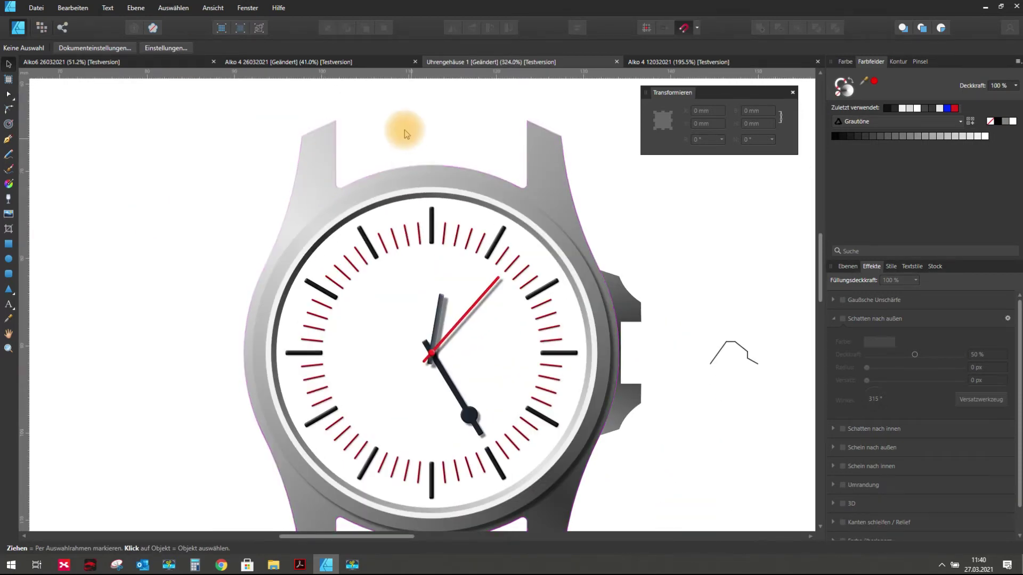
{"action": "left_click", "coordinate": [312, 133]}
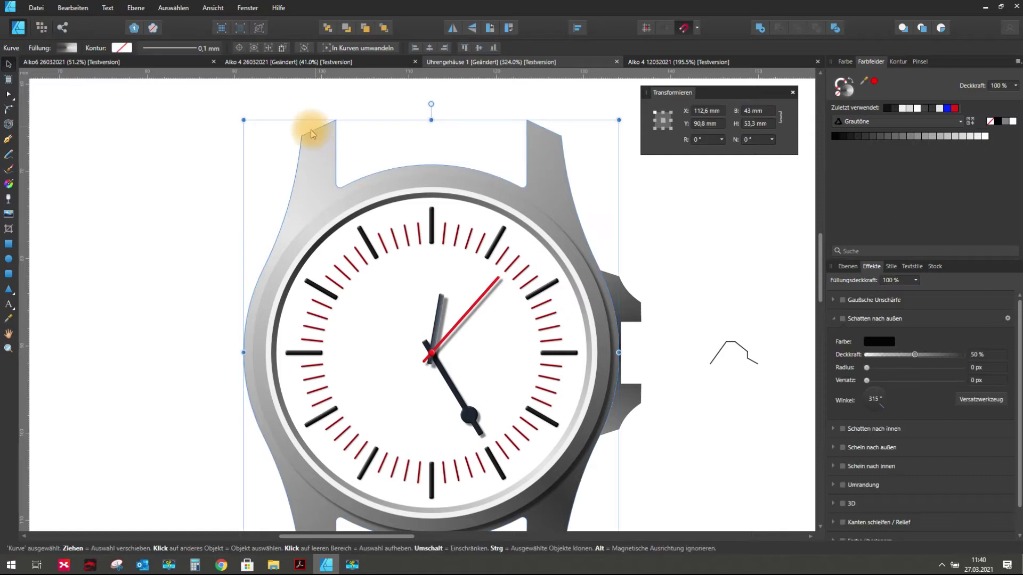
{"action": "scroll", "coordinate": [282, 313], "scroll_direction": "down", "scroll_amount": 2}
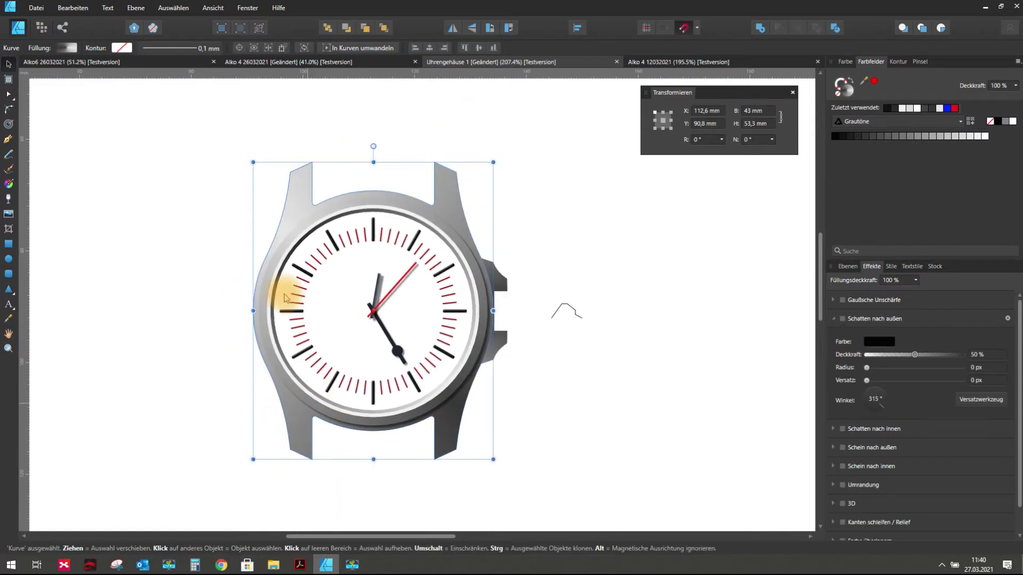
{"action": "scroll", "coordinate": [286, 222], "scroll_direction": "up", "scroll_amount": 2}
{"action": "scroll", "coordinate": [294, 219], "scroll_direction": "up", "scroll_amount": 2}
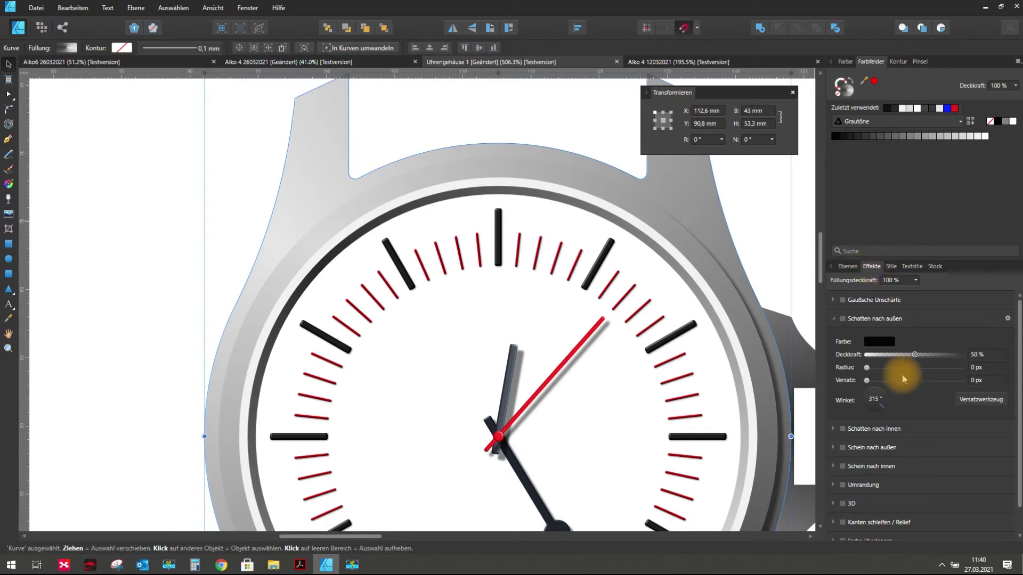
- Enable the 3D effect on the case and lower its radius to about 2.2 px
{"action": "left_click", "coordinate": [833, 319]}
{"action": "left_click", "coordinate": [850, 413]}
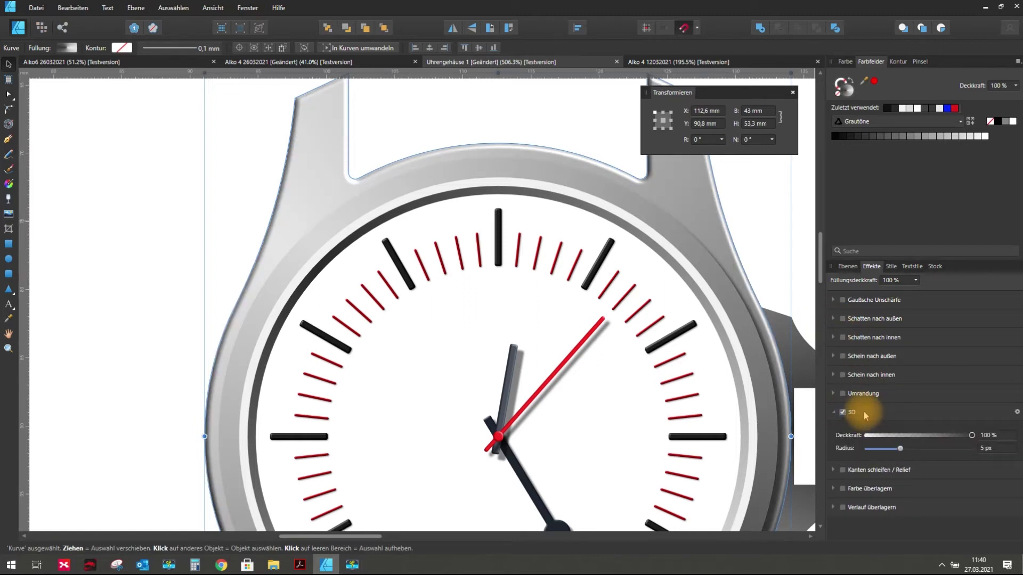
{"action": "left_click", "coordinate": [1017, 412]}
{"action": "left_click_drag", "start_coordinate": [679, 152], "coordinate": [753, 110]}
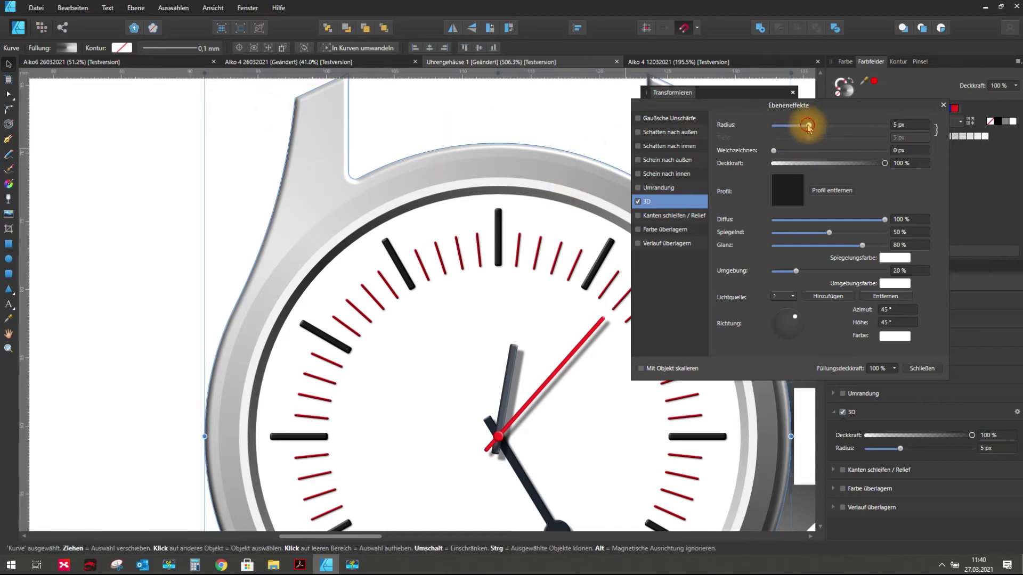
{"action": "left_click_drag", "start_coordinate": [808, 126], "coordinate": [784, 126]}
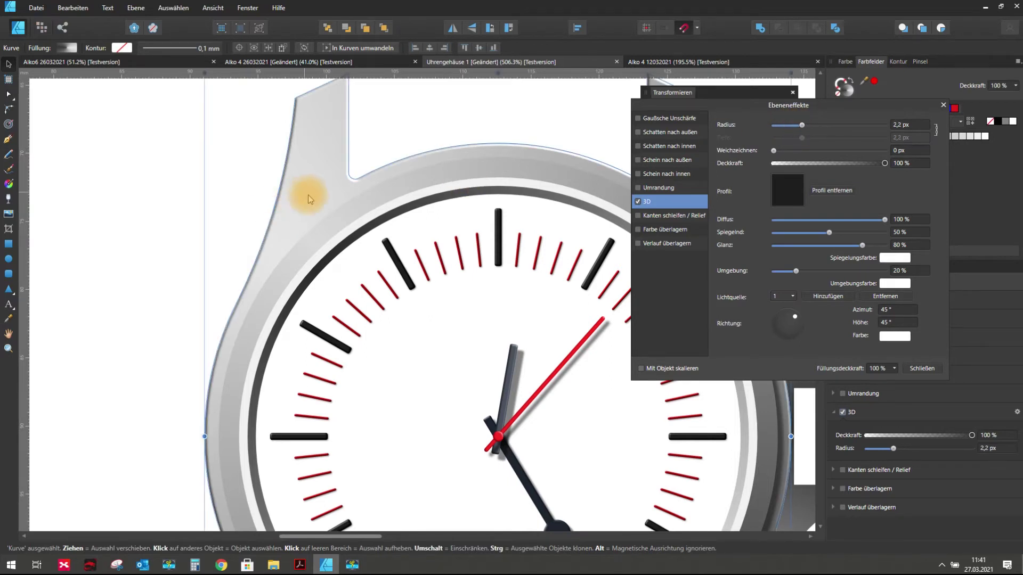
- Test the 3D Weichzeichnen softness, returning it to near zero
{"action": "scroll", "coordinate": [309, 183], "scroll_direction": "down", "scroll_amount": 5}
{"action": "scroll", "coordinate": [318, 444], "scroll_direction": "up", "scroll_amount": 4}
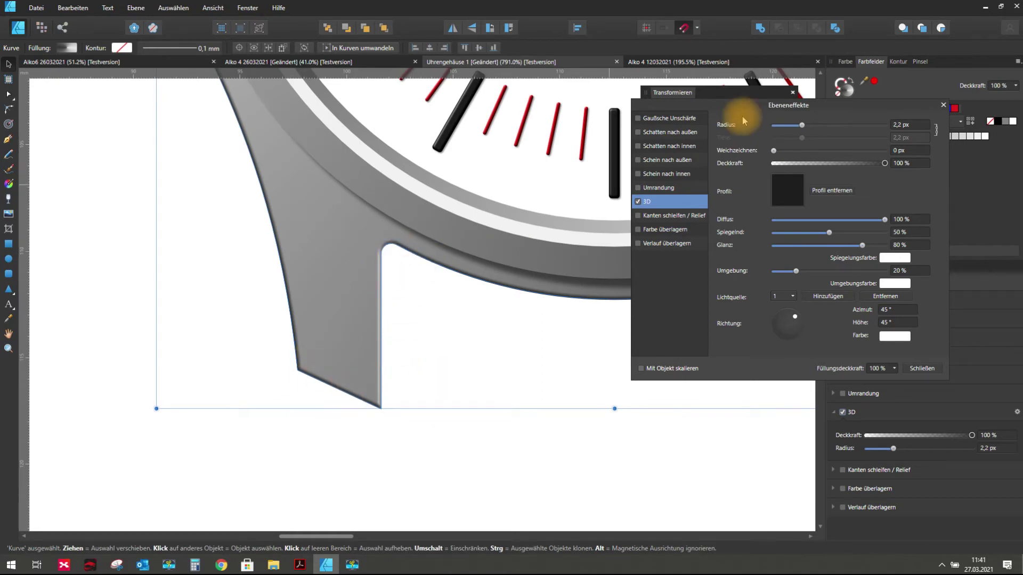
{"action": "left_click", "coordinate": [774, 152]}
{"action": "mouse_move", "coordinate": [774, 151]}
{"action": "left_mouse_down"}
{"action": "mouse_move", "coordinate": [798, 153]}
{"action": "mouse_move", "coordinate": [775, 153]}
{"action": "left_mouse_up"}
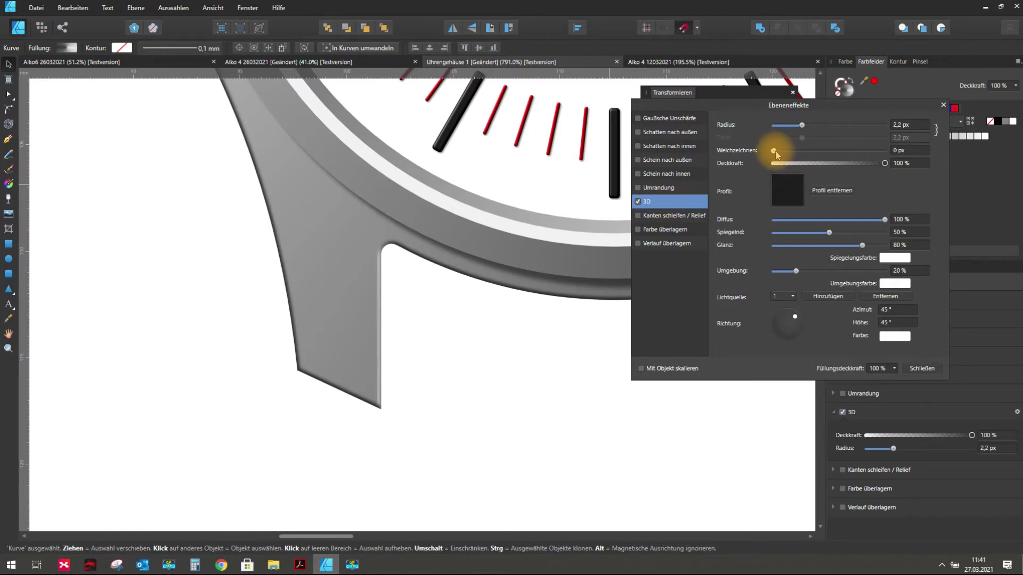
{"action": "left_click_drag", "start_coordinate": [776, 153], "coordinate": [803, 126]}
{"action": "left_click", "coordinate": [253, 432]}
- Select the bezel ring and drag its Schatten nach außen radius down to 0 px
{"action": "scroll", "coordinate": [296, 327], "scroll_direction": "down", "scroll_amount": 4}
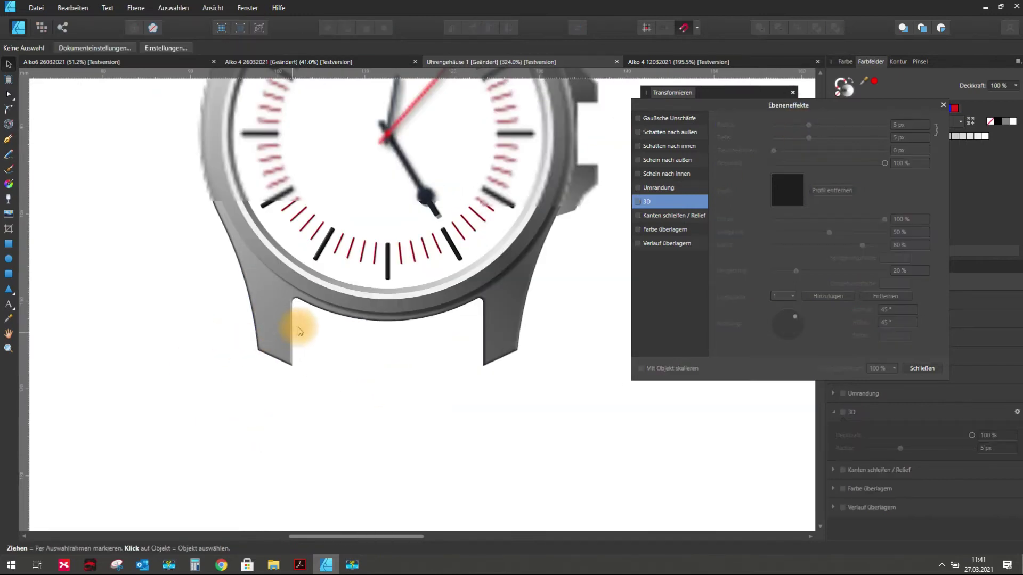
{"action": "scroll", "coordinate": [279, 262], "scroll_direction": "up", "scroll_amount": 3}
{"action": "scroll", "coordinate": [287, 277], "scroll_direction": "up", "scroll_amount": 2}
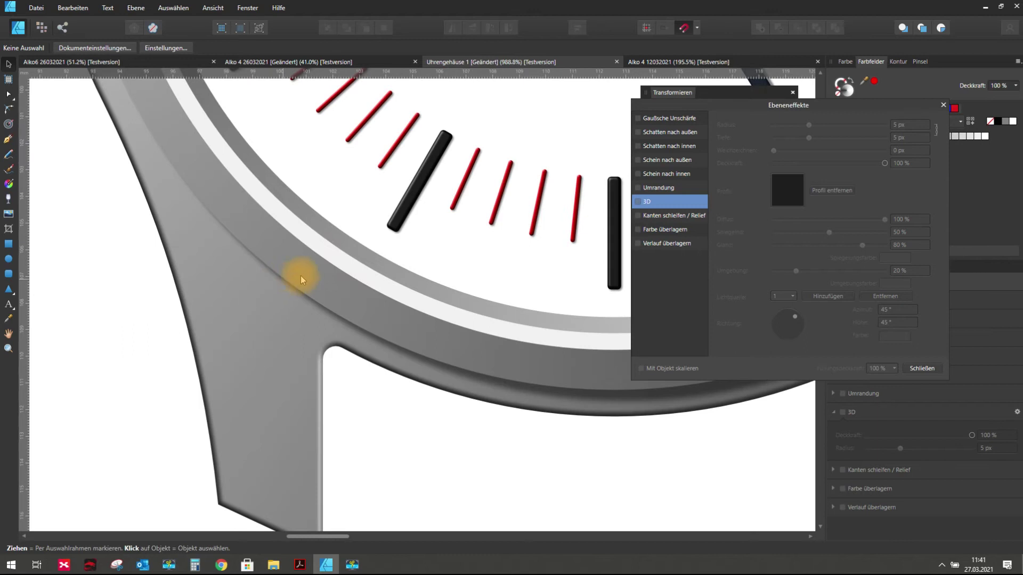
{"action": "left_click", "coordinate": [296, 279]}
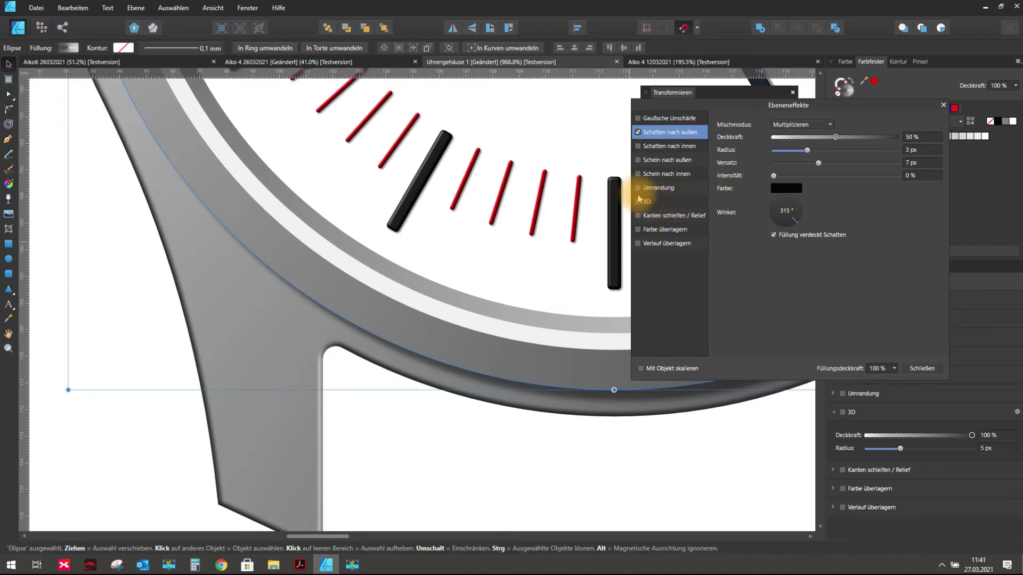
{"action": "scroll", "coordinate": [313, 302], "scroll_direction": "down", "scroll_amount": 5}
{"action": "scroll", "coordinate": [270, 210], "scroll_direction": "down", "scroll_amount": 2}
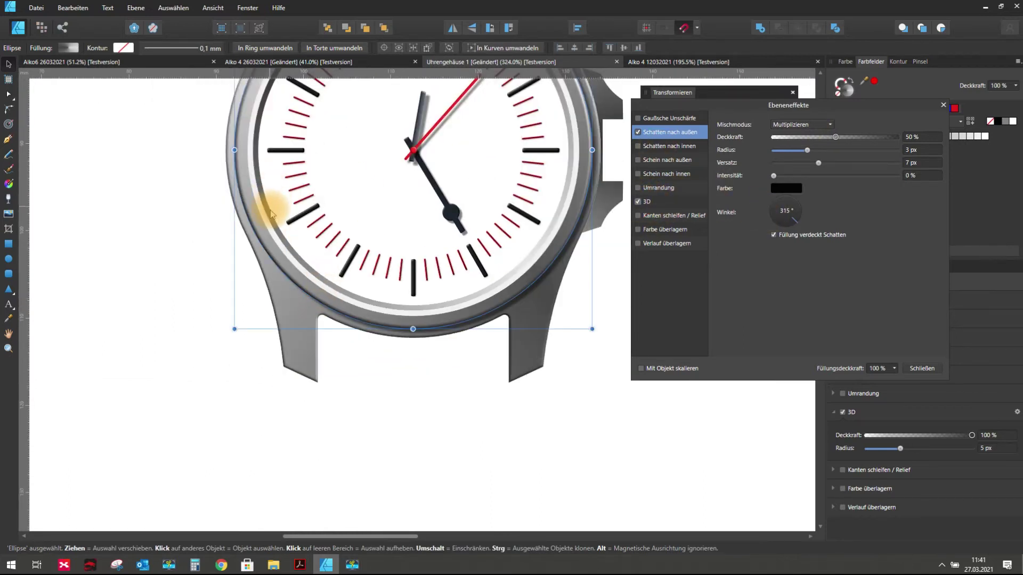
{"action": "scroll", "coordinate": [290, 140], "scroll_direction": "down", "scroll_amount": 1}
{"action": "scroll", "coordinate": [290, 136], "scroll_direction": "up", "scroll_amount": 2}
{"action": "scroll", "coordinate": [262, 190], "scroll_direction": "up", "scroll_amount": 3}
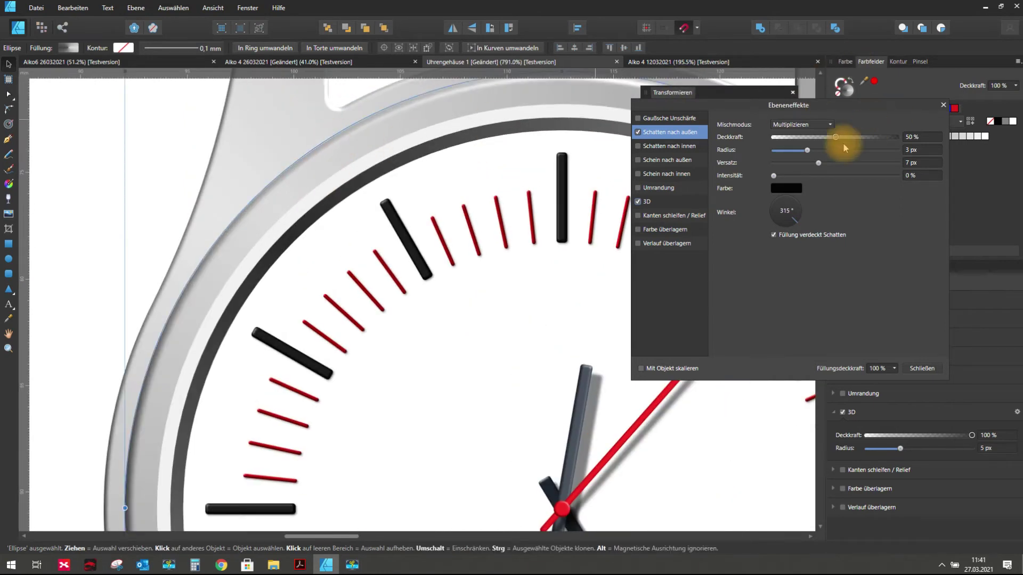
{"action": "left_click_drag", "start_coordinate": [809, 151], "coordinate": [780, 153]}
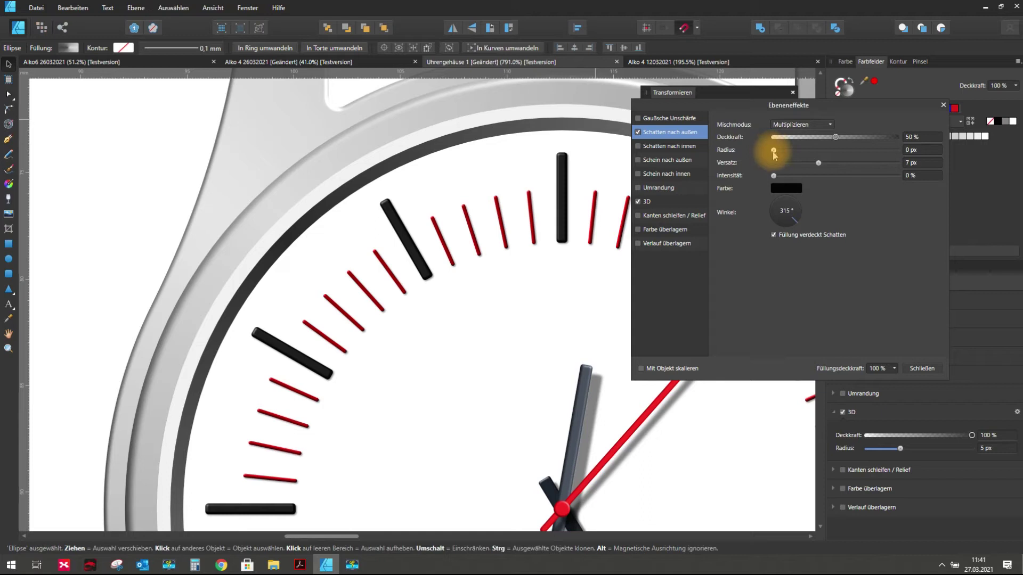
{"action": "left_click_drag", "start_coordinate": [775, 151], "coordinate": [750, 149]}
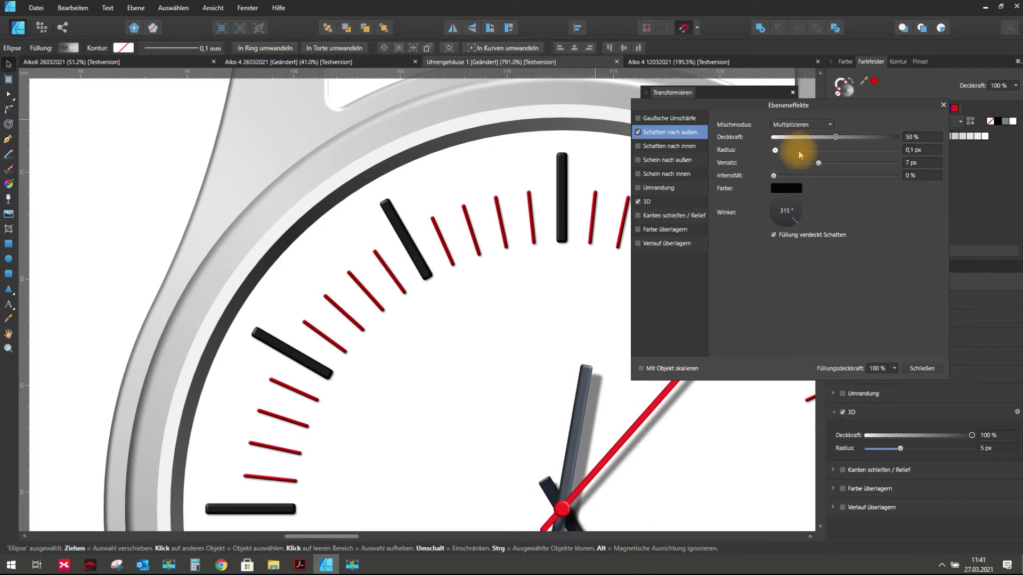
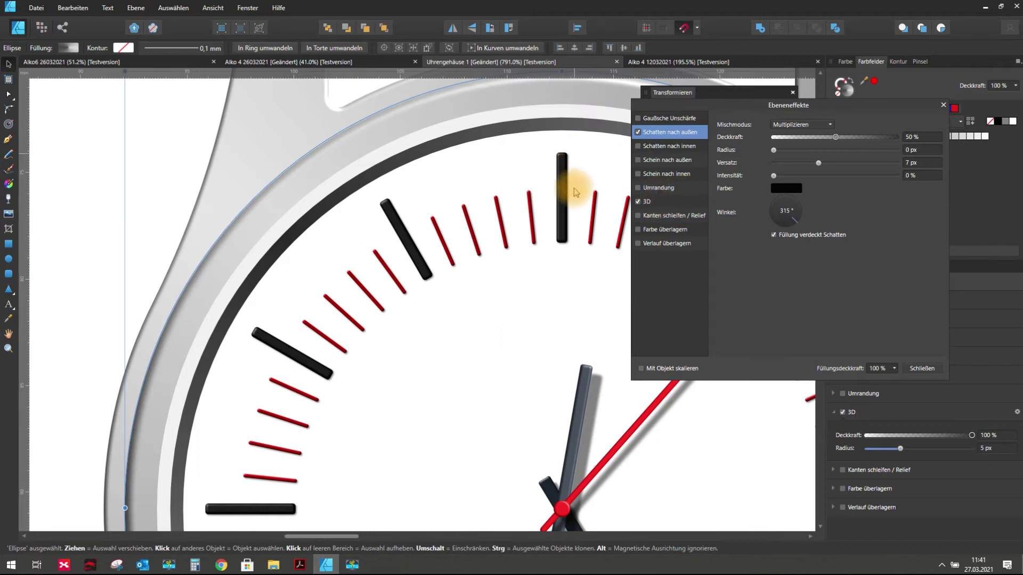
- Thin the ring's 3D effect radius to 0.2 px, check it deselected, and close Layer Effects
{"action": "left_click", "coordinate": [661, 201]}
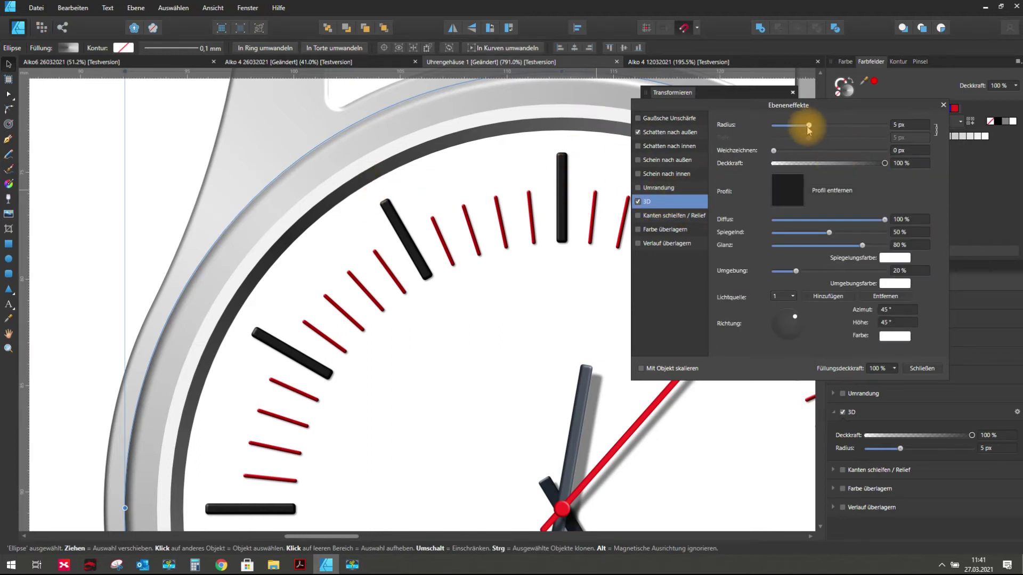
{"action": "left_click_drag", "start_coordinate": [809, 126], "coordinate": [776, 127]}
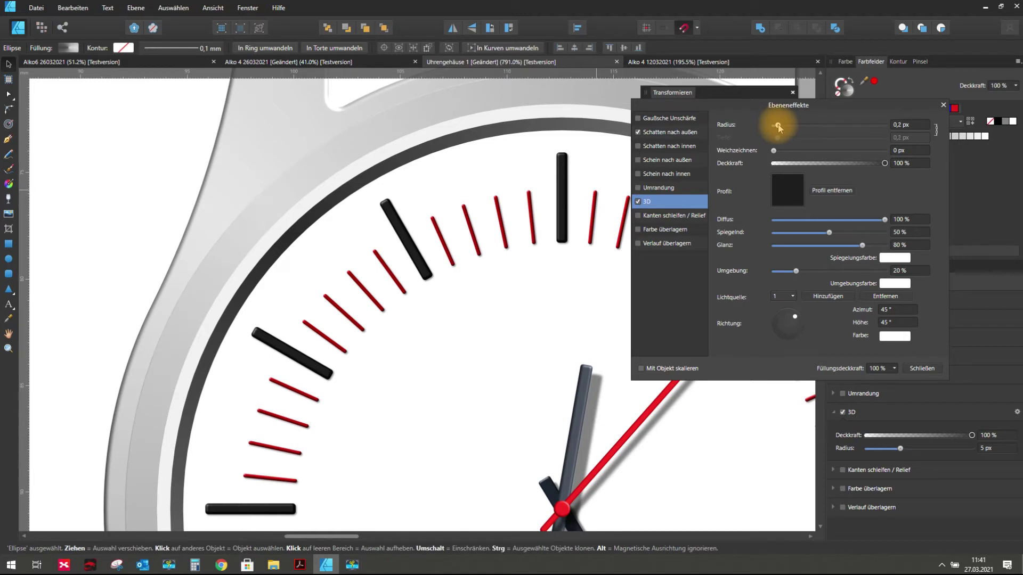
{"action": "scroll", "coordinate": [320, 155], "scroll_direction": "down", "scroll_amount": 5}
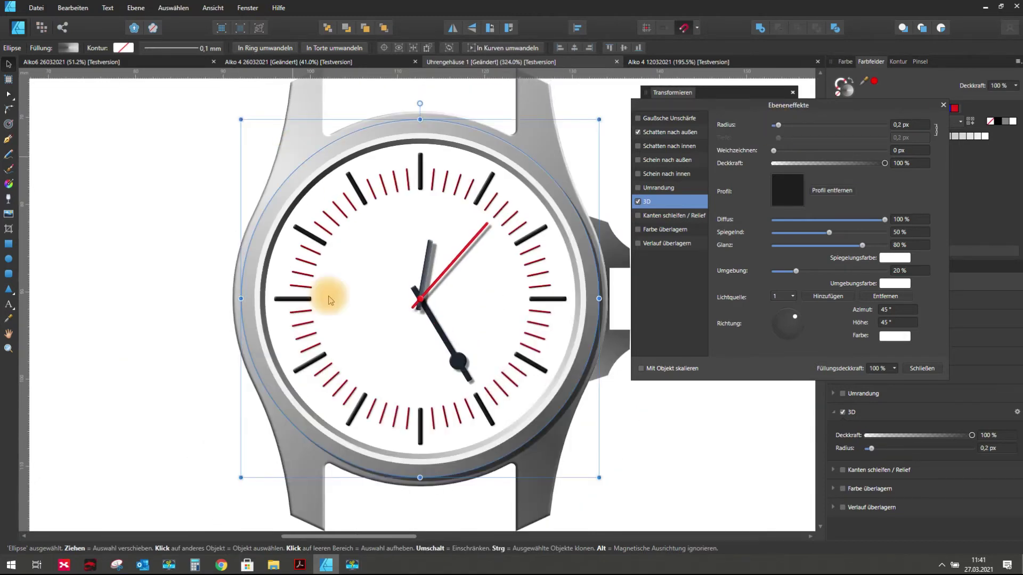
{"action": "scroll", "coordinate": [418, 486], "scroll_direction": "up", "scroll_amount": 3}
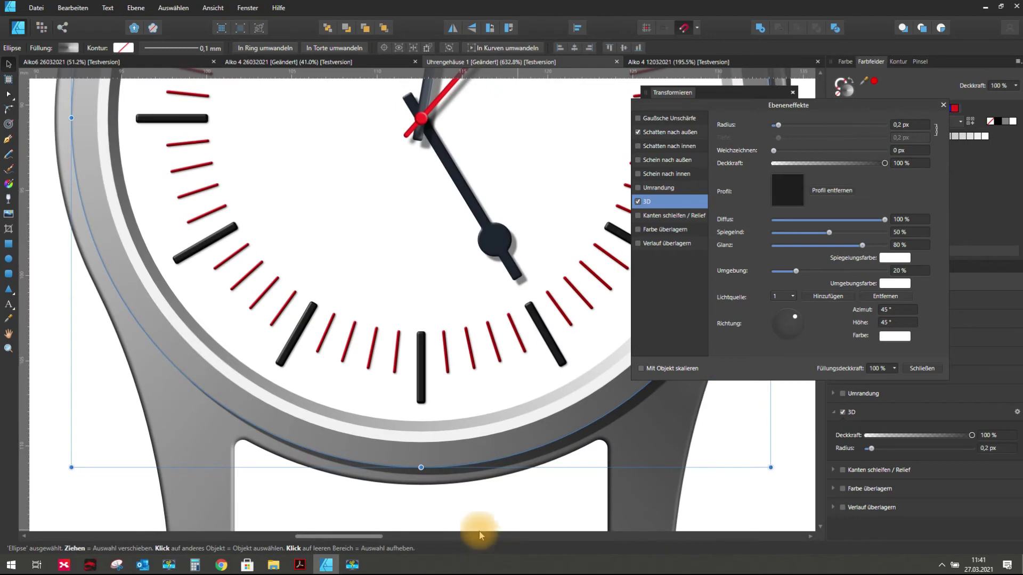
{"action": "scroll", "coordinate": [474, 452], "scroll_direction": "up", "scroll_amount": 2}
{"action": "scroll", "coordinate": [474, 449], "scroll_direction": "up", "scroll_amount": 1}
{"action": "scroll", "coordinate": [499, 402], "scroll_direction": "down", "scroll_amount": 2}
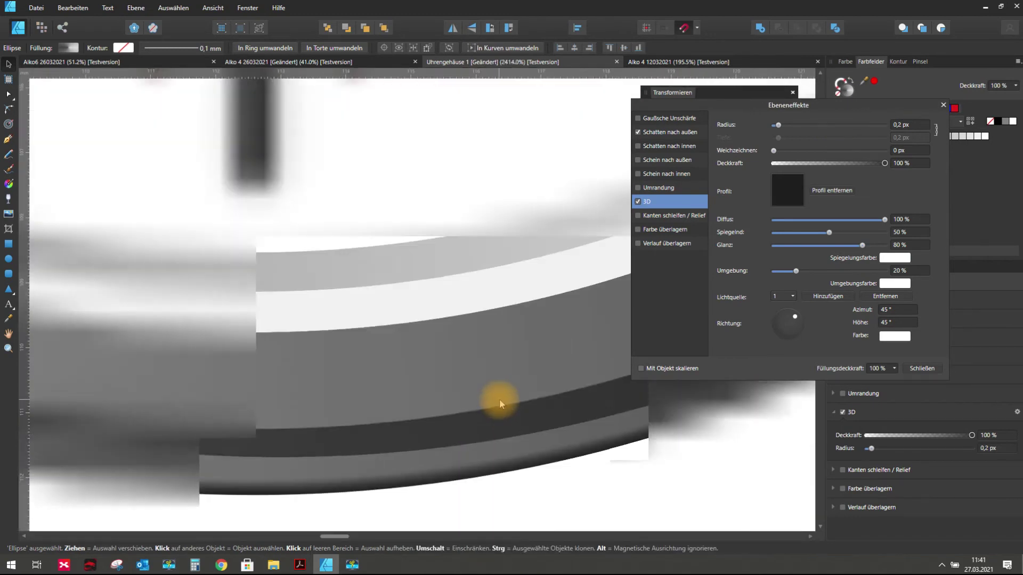
{"action": "scroll", "coordinate": [491, 442], "scroll_direction": "down", "scroll_amount": 1}
{"action": "left_click", "coordinate": [87, 327]}
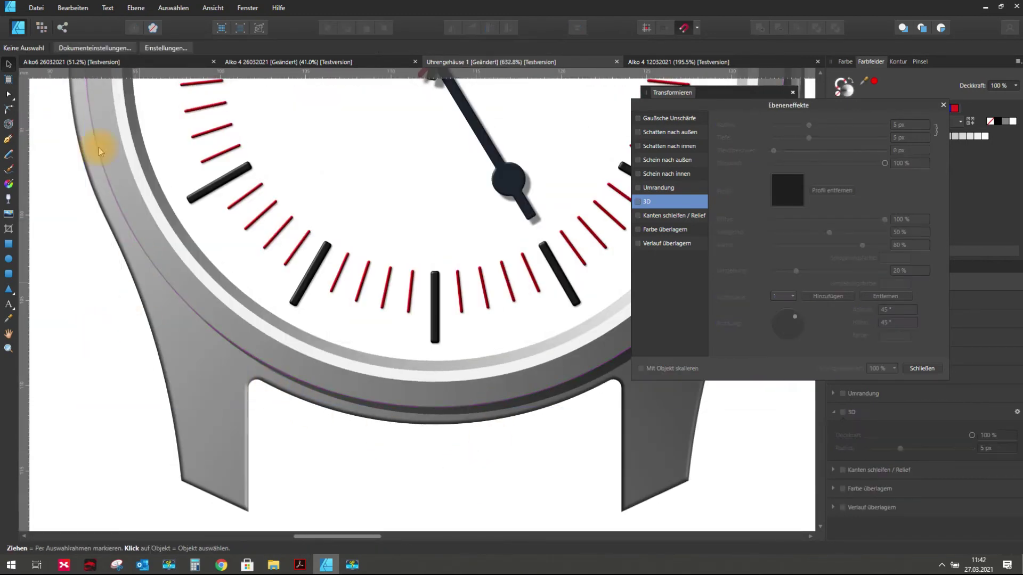
{"action": "left_click", "coordinate": [921, 368]}
- Zoom around to inspect the bevelled bezel, then select the outer ellipse ring
{"action": "scroll", "coordinate": [269, 341], "scroll_direction": "down", "scroll_amount": 2}
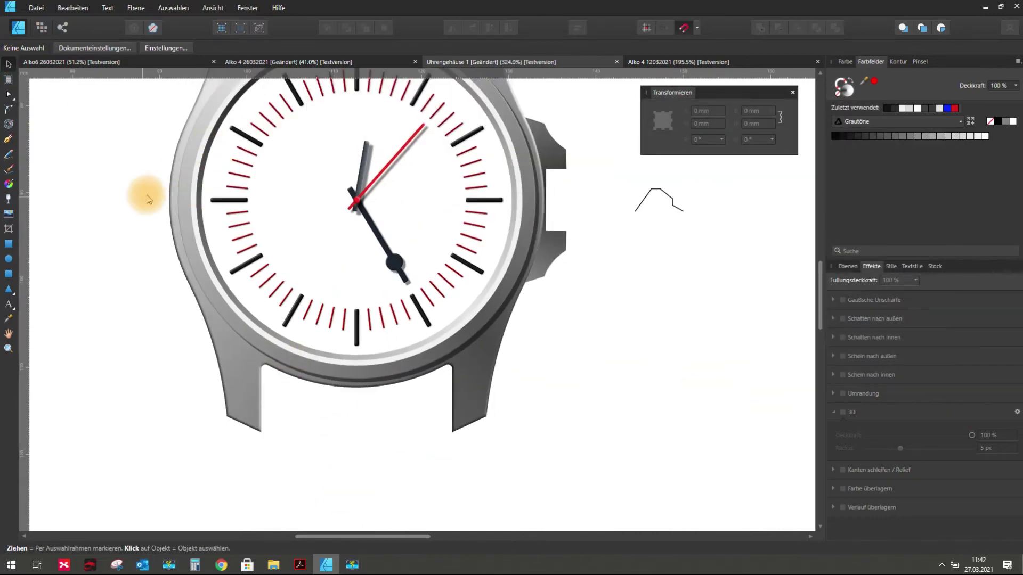
{"action": "scroll", "coordinate": [191, 158], "scroll_direction": "up", "scroll_amount": 2}
{"action": "scroll", "coordinate": [181, 242], "scroll_direction": "up", "scroll_amount": 3}
{"action": "scroll", "coordinate": [181, 242], "scroll_direction": "up", "scroll_amount": 2}
{"action": "scroll", "coordinate": [182, 239], "scroll_direction": "up", "scroll_amount": 1}
{"action": "scroll", "coordinate": [182, 239], "scroll_direction": "down", "scroll_amount": 2}
{"action": "scroll", "coordinate": [162, 225], "scroll_direction": "down", "scroll_amount": 2}
{"action": "scroll", "coordinate": [163, 225], "scroll_direction": "down", "scroll_amount": 2}
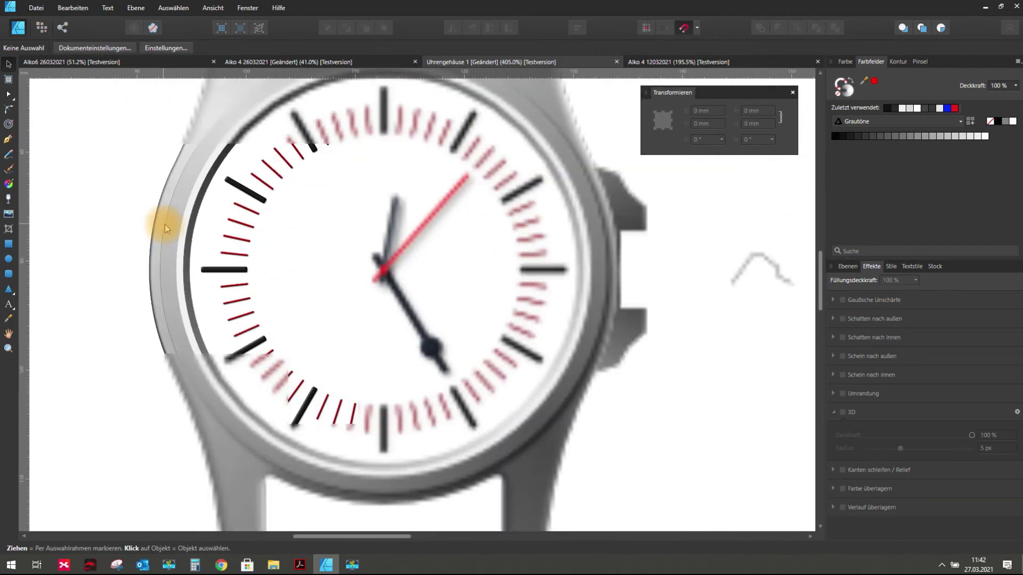
{"action": "scroll", "coordinate": [198, 286], "scroll_direction": "up", "scroll_amount": 2}
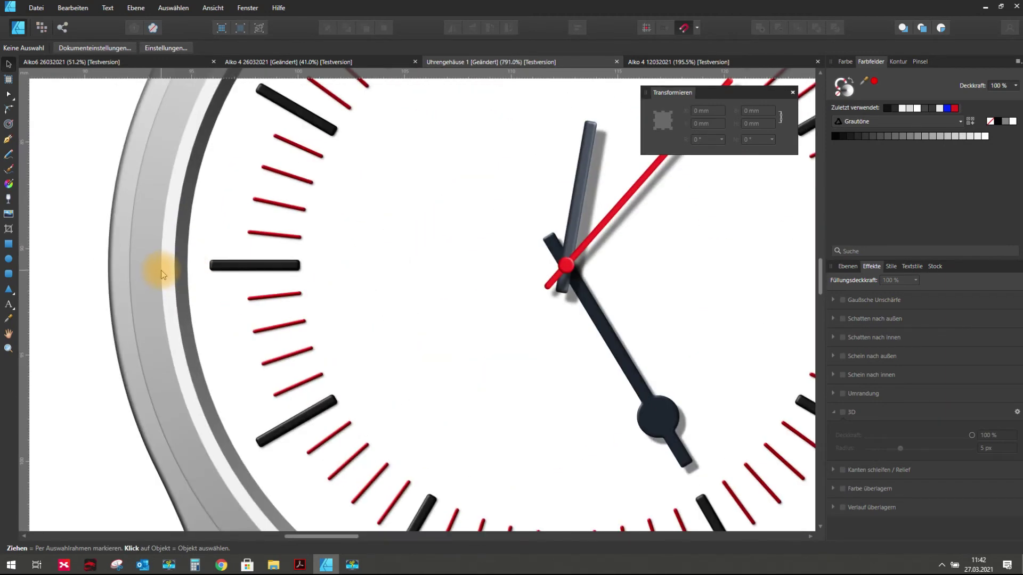
{"action": "scroll", "coordinate": [196, 246], "scroll_direction": "down", "scroll_amount": 3}
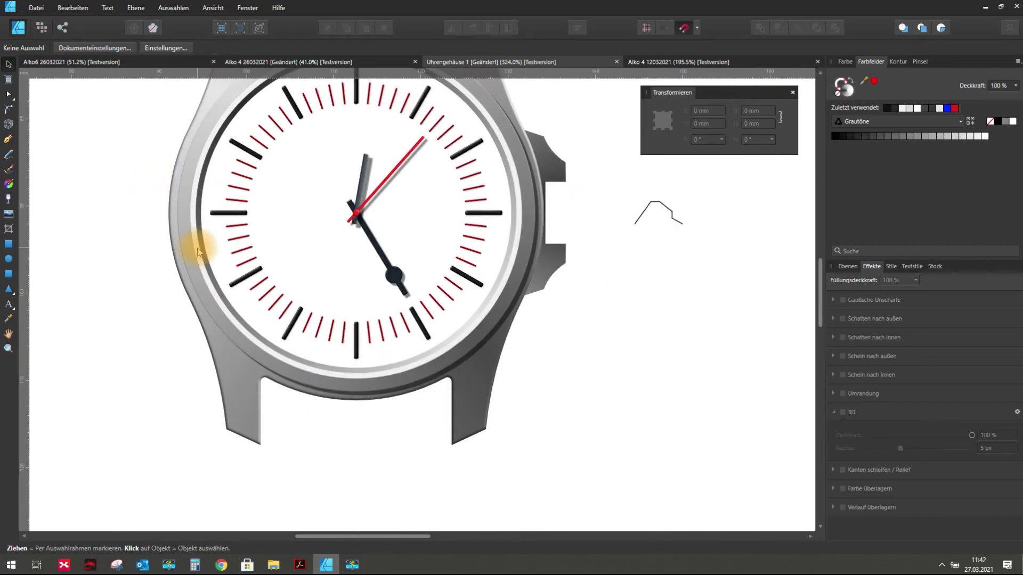
{"action": "scroll", "coordinate": [491, 330], "scroll_direction": "down", "scroll_amount": 2}
{"action": "scroll", "coordinate": [473, 162], "scroll_direction": "up", "scroll_amount": 2}
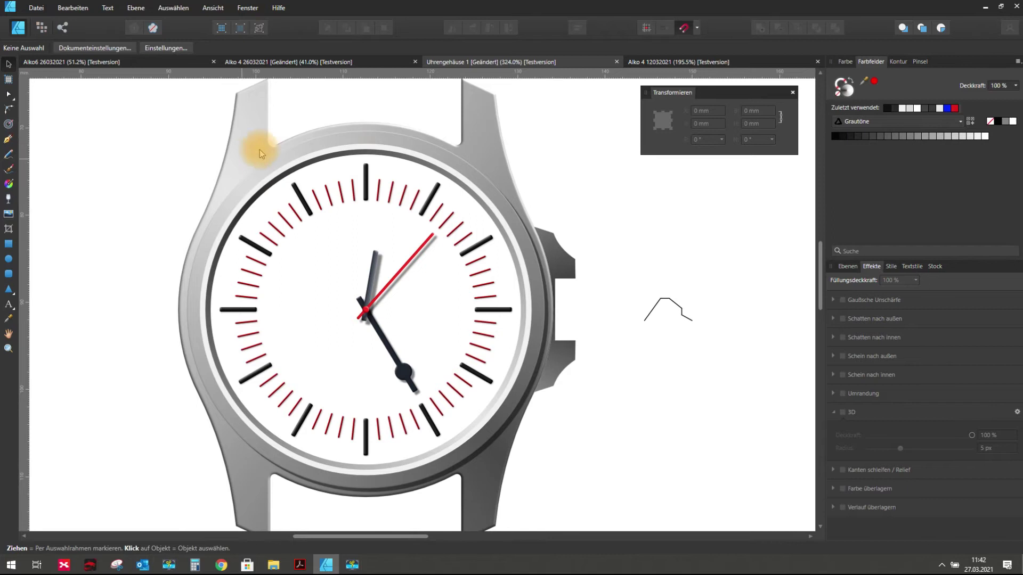
{"action": "left_click", "coordinate": [510, 216]}
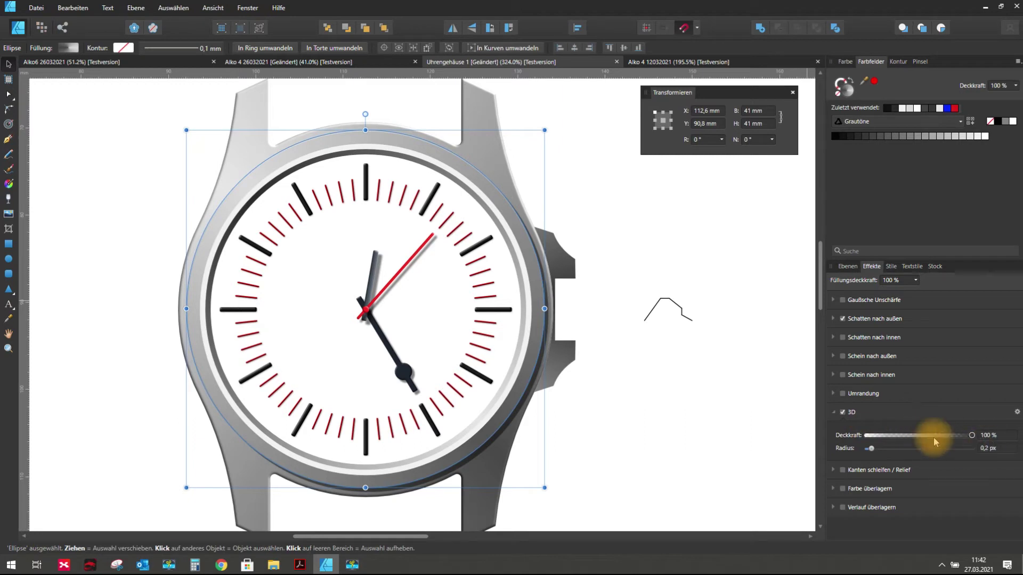
- Angle the ring's 3D light to about 128.4° azimuth and 47.7° elevation
{"action": "left_click", "coordinate": [1017, 412]}
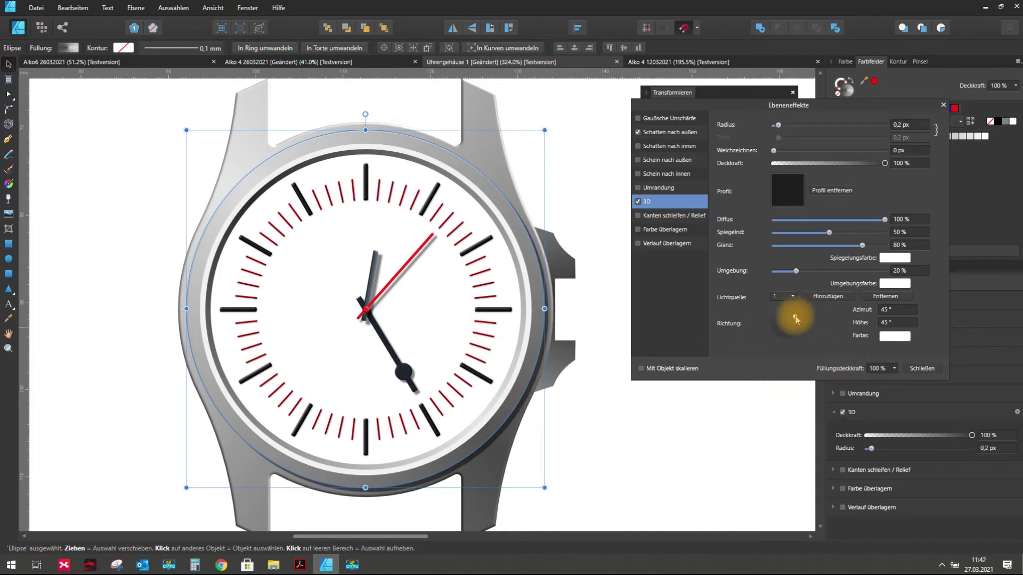
{"action": "left_click_drag", "start_coordinate": [796, 319], "coordinate": [780, 322]}
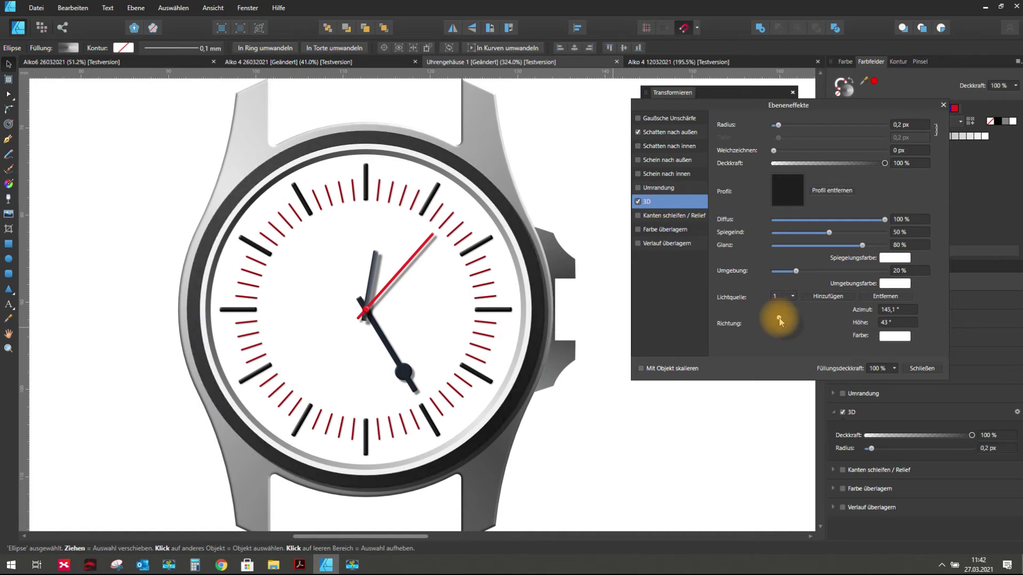
{"action": "left_click_drag", "start_coordinate": [779, 318], "coordinate": [780, 319]}
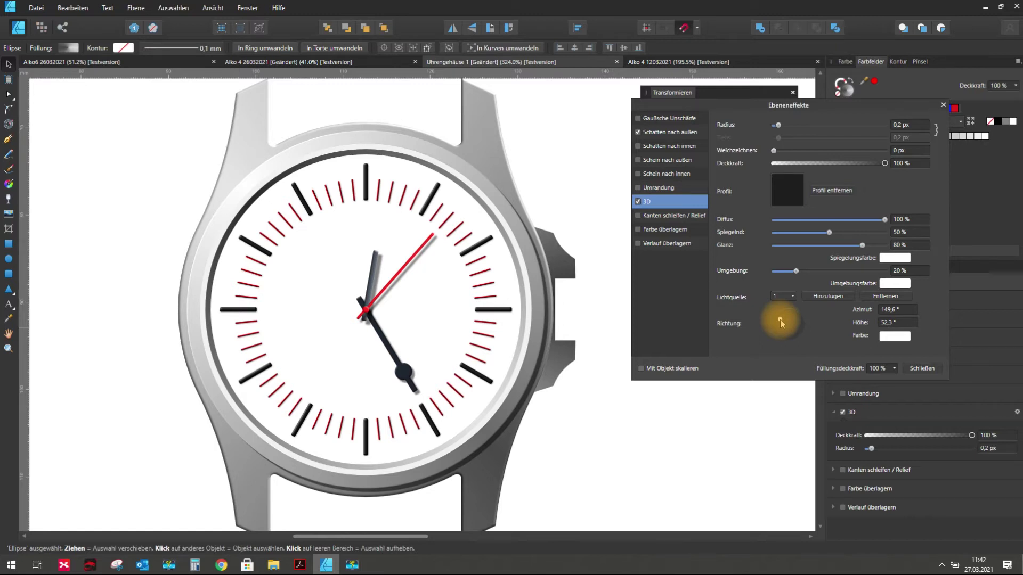
{"action": "left_click_drag", "start_coordinate": [779, 319], "coordinate": [782, 316]}
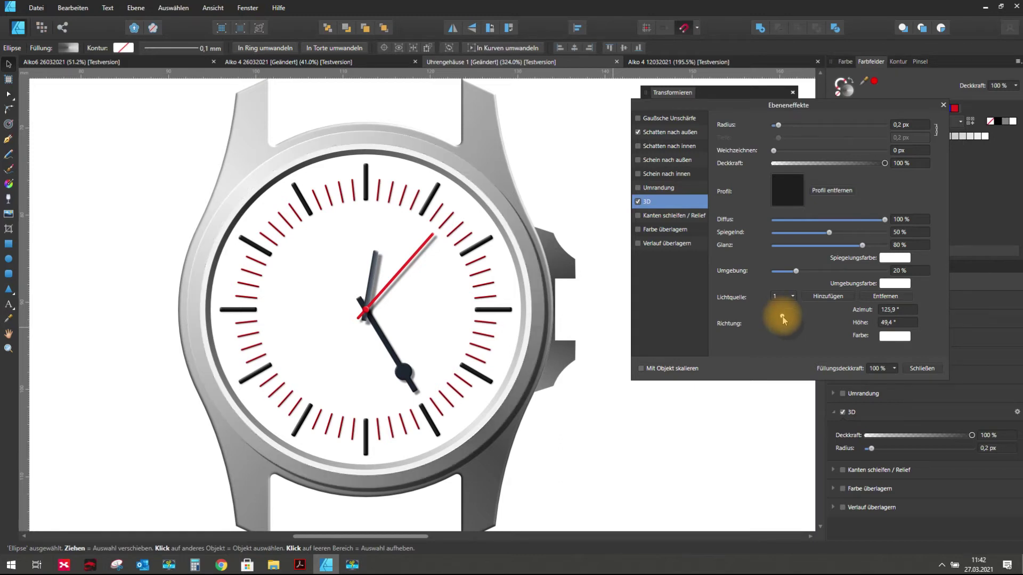
{"action": "left_click_drag", "start_coordinate": [782, 316], "coordinate": [782, 315]}
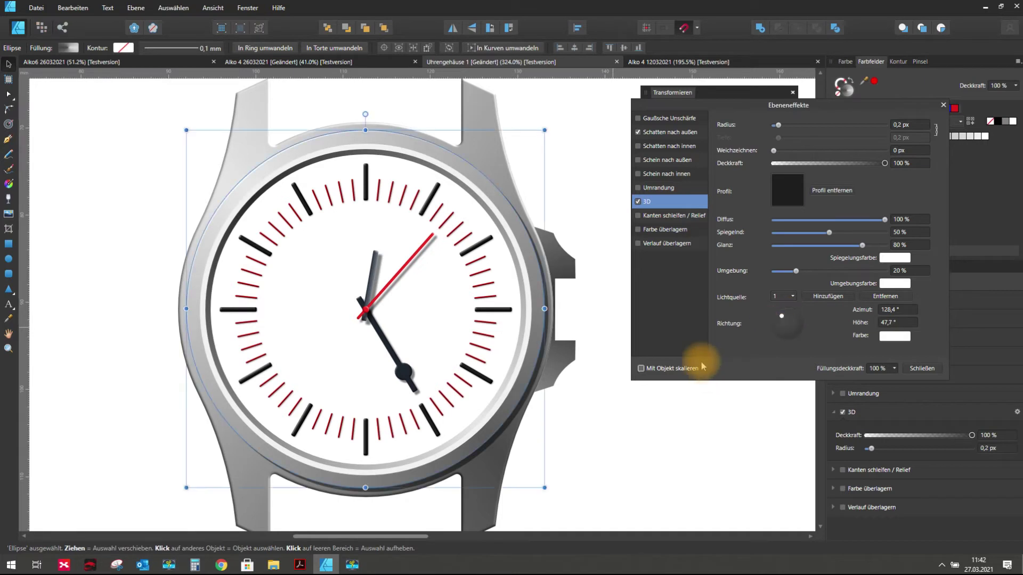
{"action": "left_click", "coordinate": [251, 152]}
- Move the case's 3D light to about 127.6° azimuth and 36.5° elevation
{"action": "mouse_move", "coordinate": [797, 318]}
{"action": "left_mouse_down"}
{"action": "mouse_move", "coordinate": [767, 318]}
{"action": "mouse_move", "coordinate": [782, 314]}
{"action": "left_mouse_up"}
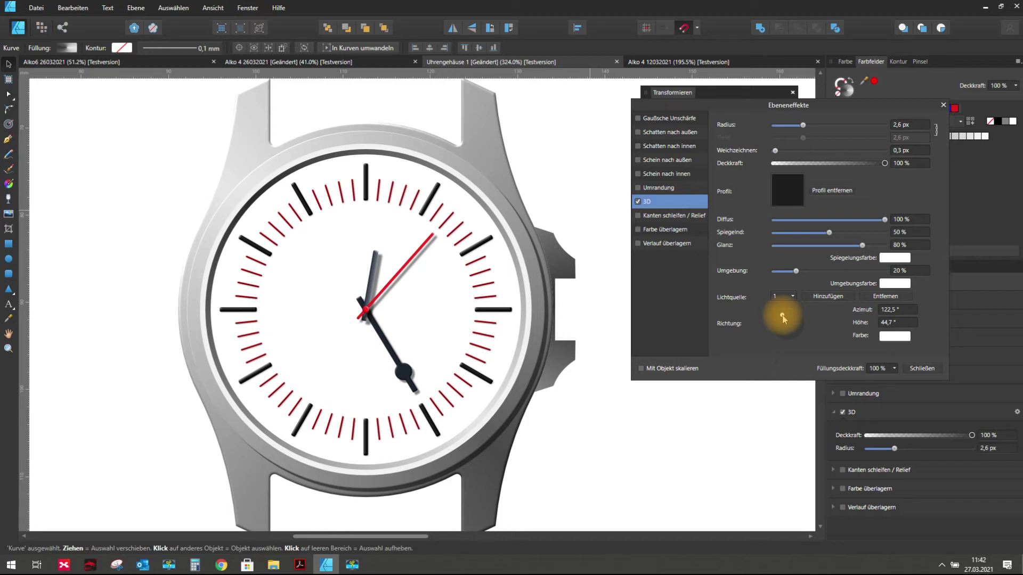
{"action": "left_click_drag", "start_coordinate": [782, 315], "coordinate": [781, 314]}
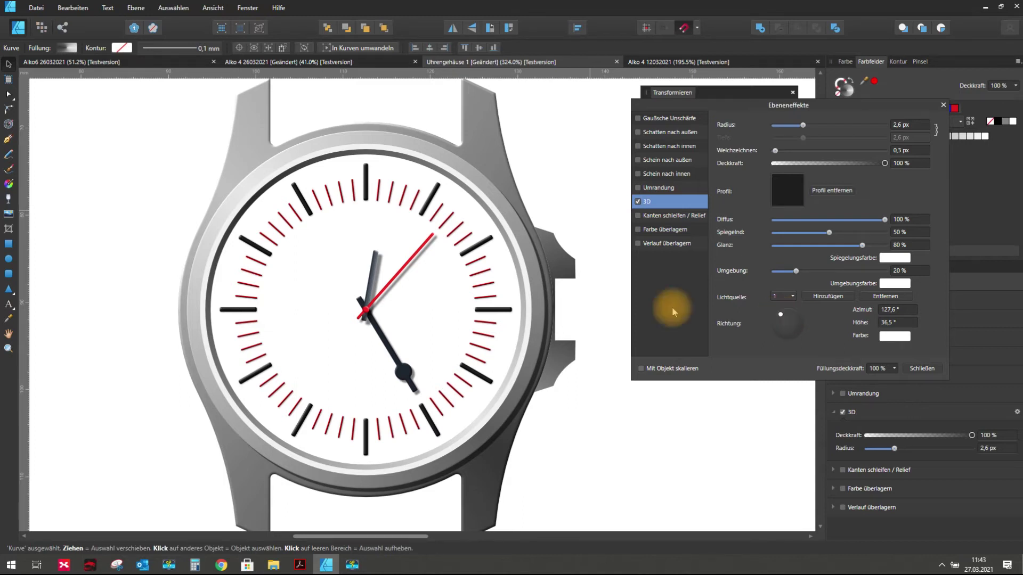
- Inspect the relit case, selecting the crown, the case body and the case-edge curve in turn
{"action": "left_click", "coordinate": [159, 157]}
{"action": "scroll", "coordinate": [337, 195], "scroll_direction": "down", "scroll_amount": 5}
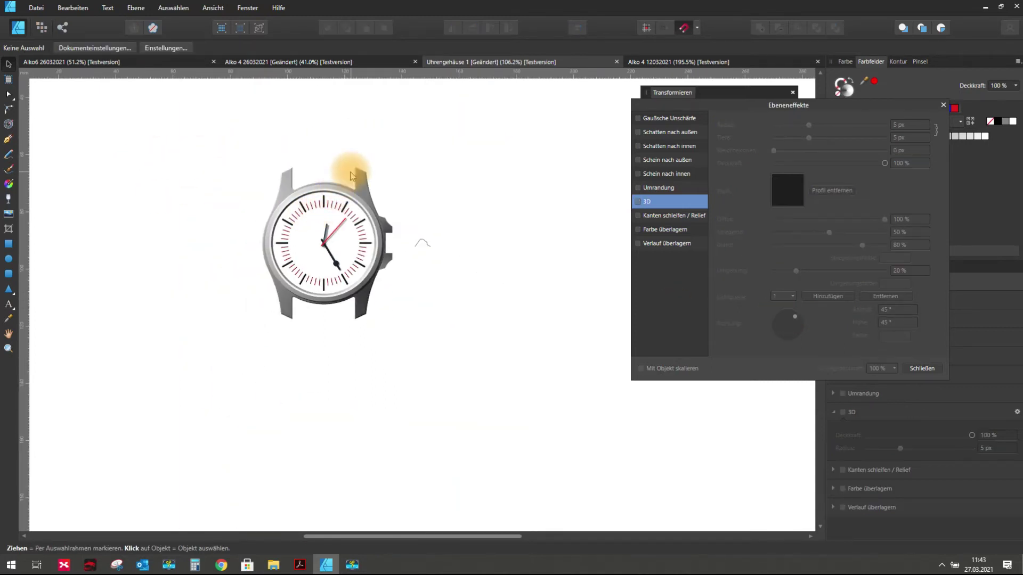
{"action": "scroll", "coordinate": [424, 270], "scroll_direction": "up", "scroll_amount": 4}
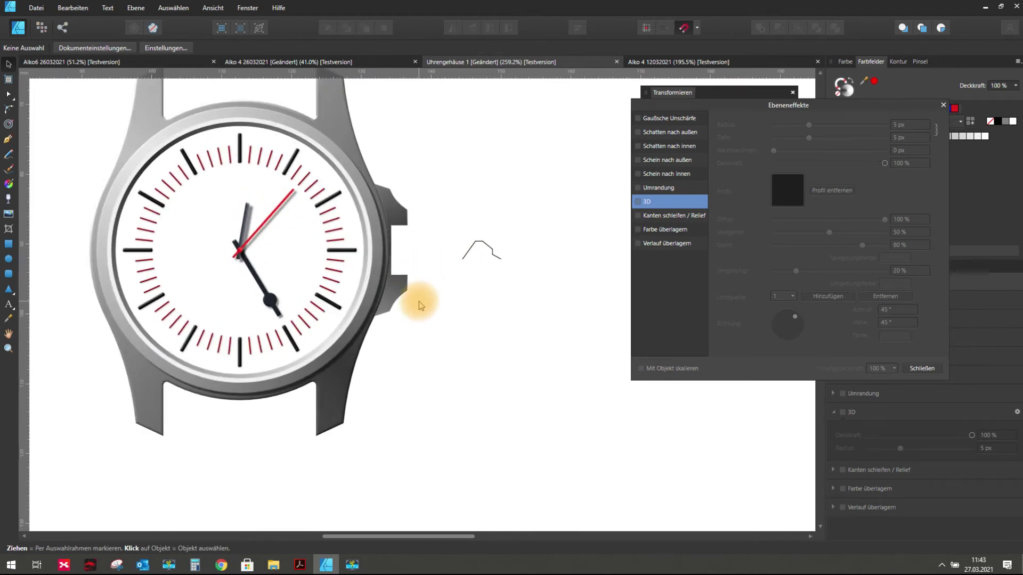
{"action": "scroll", "coordinate": [418, 298], "scroll_direction": "up", "scroll_amount": 1}
{"action": "scroll", "coordinate": [395, 301], "scroll_direction": "up", "scroll_amount": 1}
{"action": "left_click", "coordinate": [404, 292]}
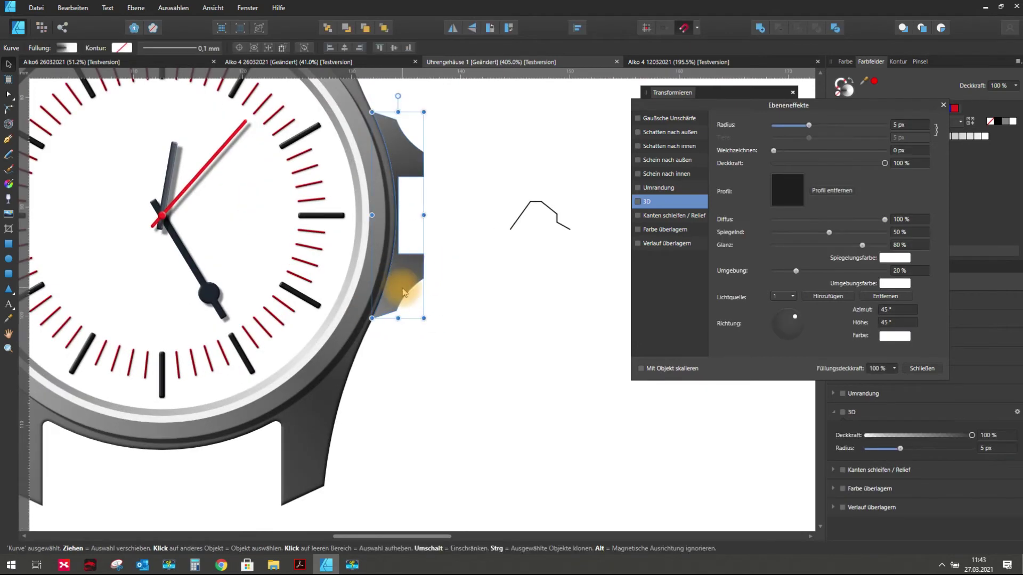
{"action": "left_click", "coordinate": [398, 372]}
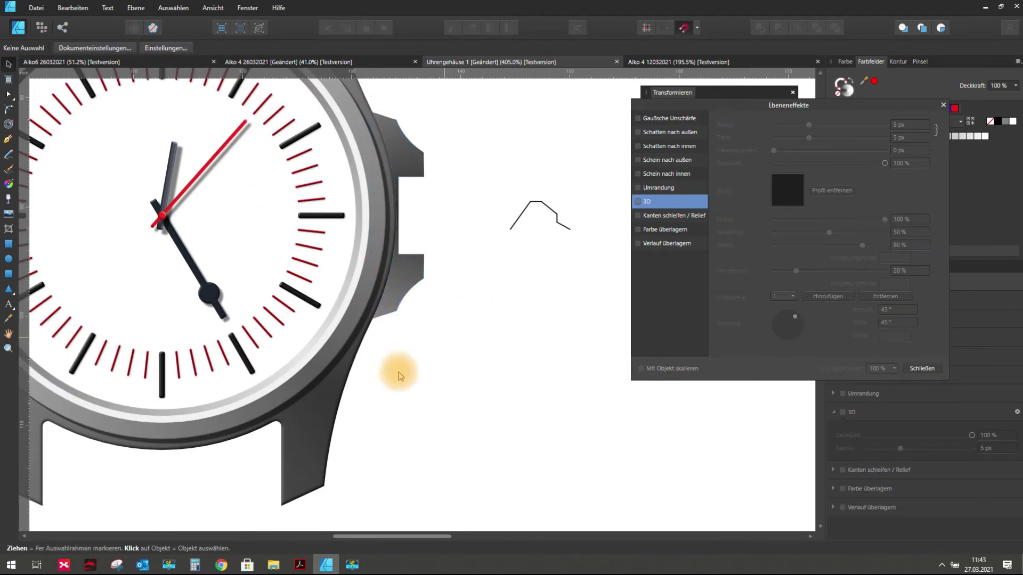
{"action": "left_click", "coordinate": [313, 414]}
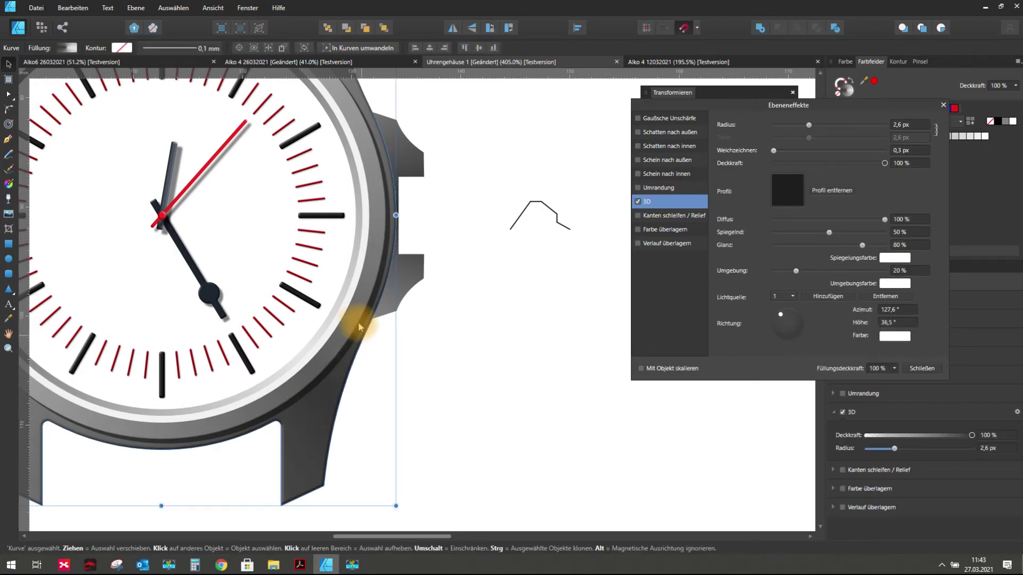
{"action": "scroll", "coordinate": [356, 326], "scroll_direction": "down", "scroll_amount": 2}
{"action": "left_click", "coordinate": [444, 235]}
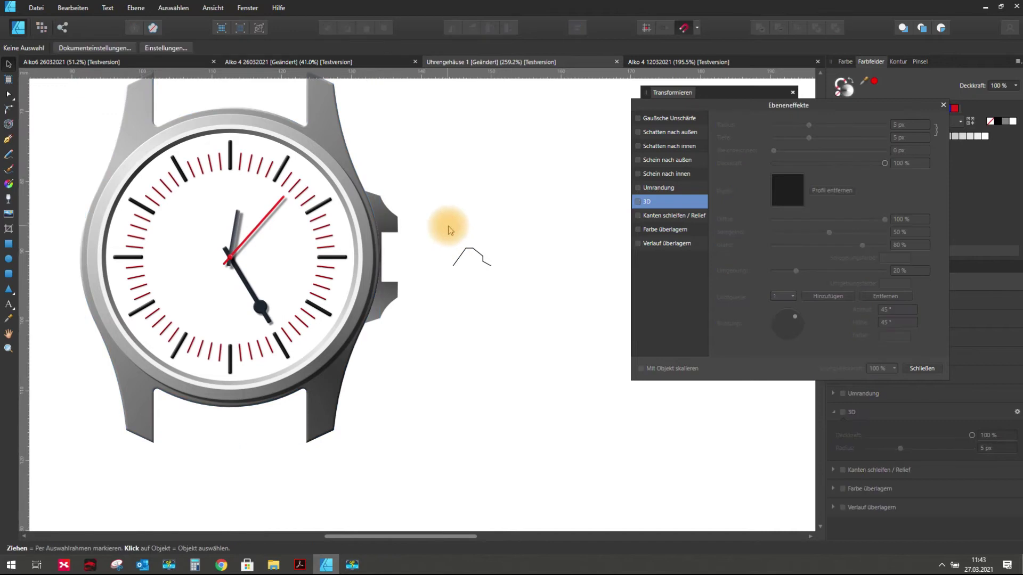
{"action": "scroll", "coordinate": [366, 205], "scroll_direction": "up", "scroll_amount": 3}
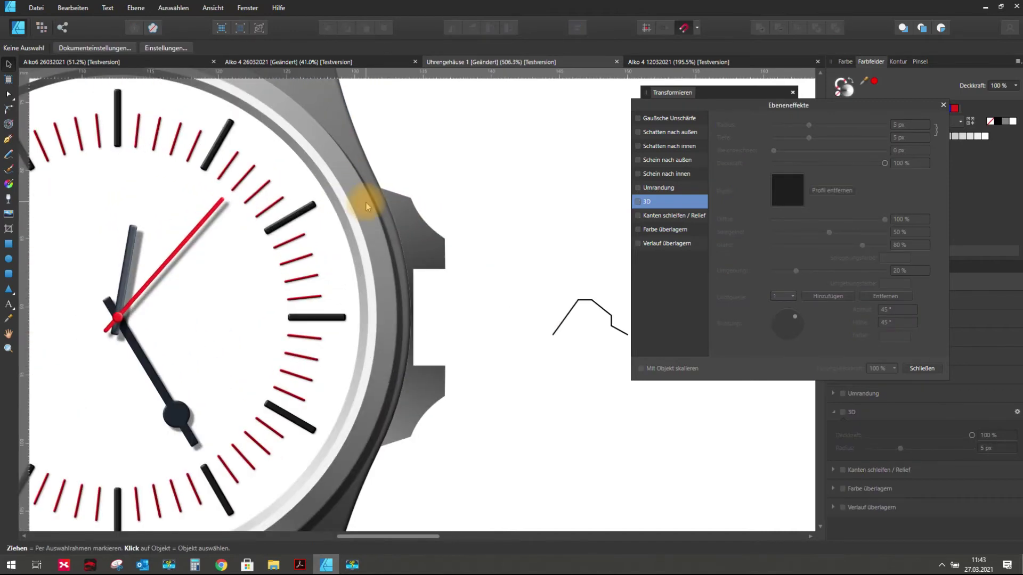
{"action": "left_click", "coordinate": [358, 159]}
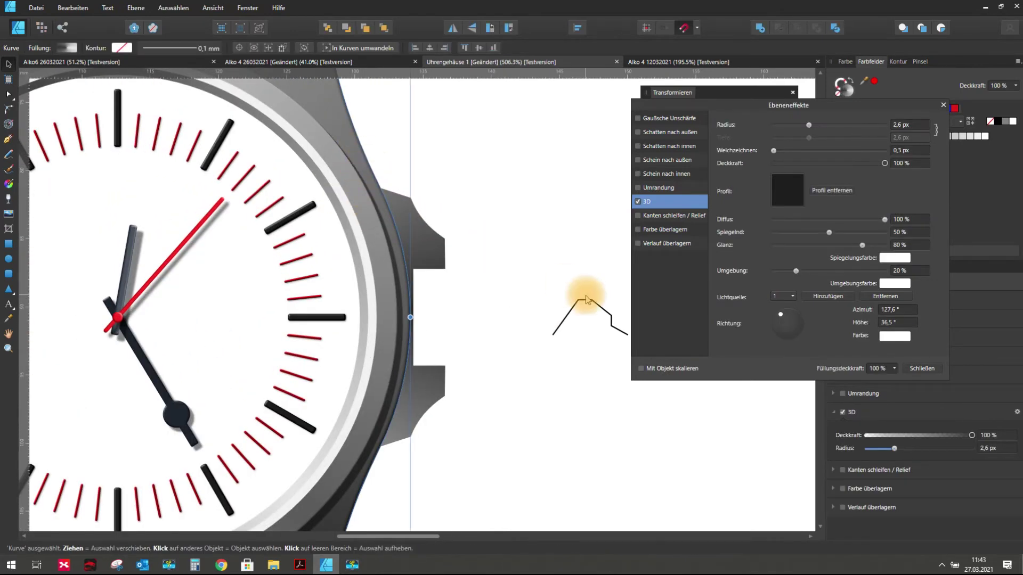
{"action": "scroll", "coordinate": [378, 189], "scroll_direction": "down", "scroll_amount": 4}
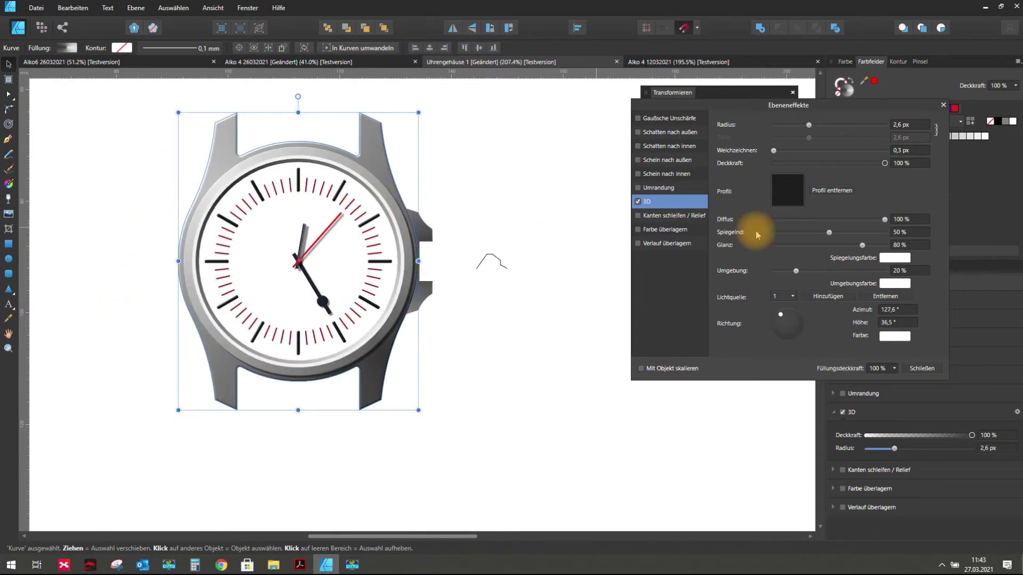
- Move the effects window aside, show the Layers list, and select the crown shape
{"action": "left_click_drag", "start_coordinate": [861, 105], "coordinate": [665, 314]}
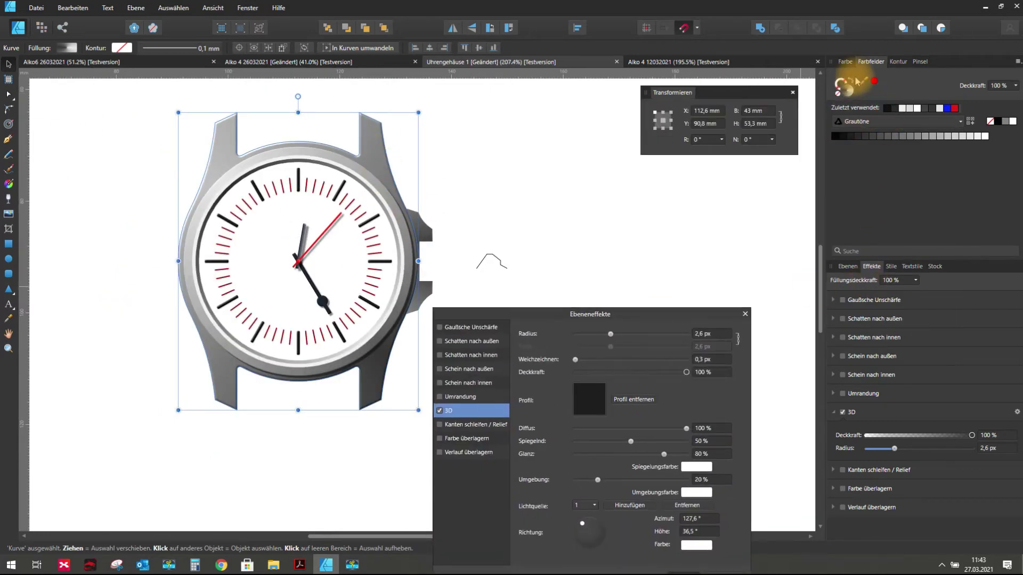
{"action": "left_click", "coordinate": [846, 62]}
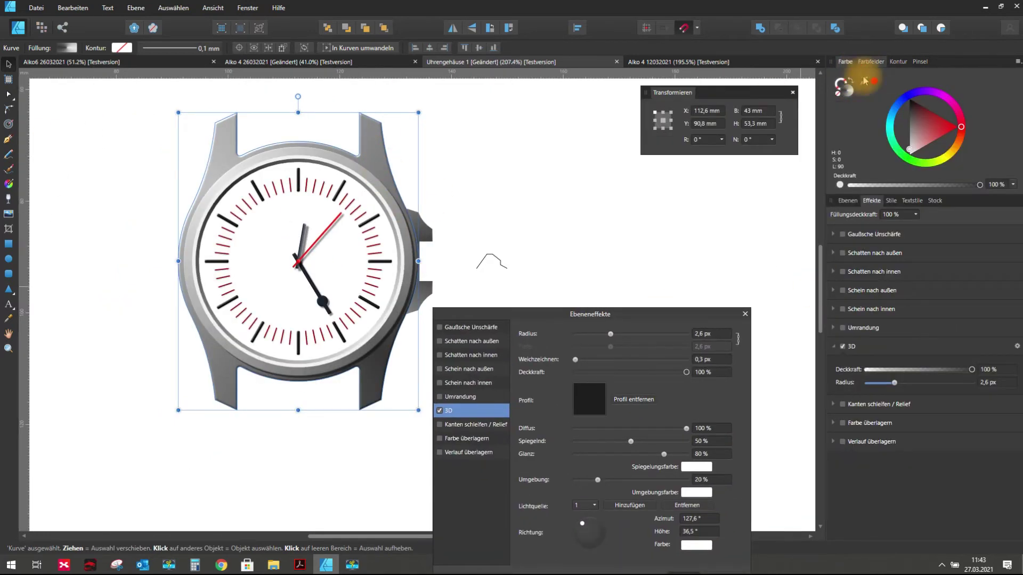
{"action": "left_click", "coordinate": [850, 201]}
{"action": "left_click", "coordinate": [592, 196]}
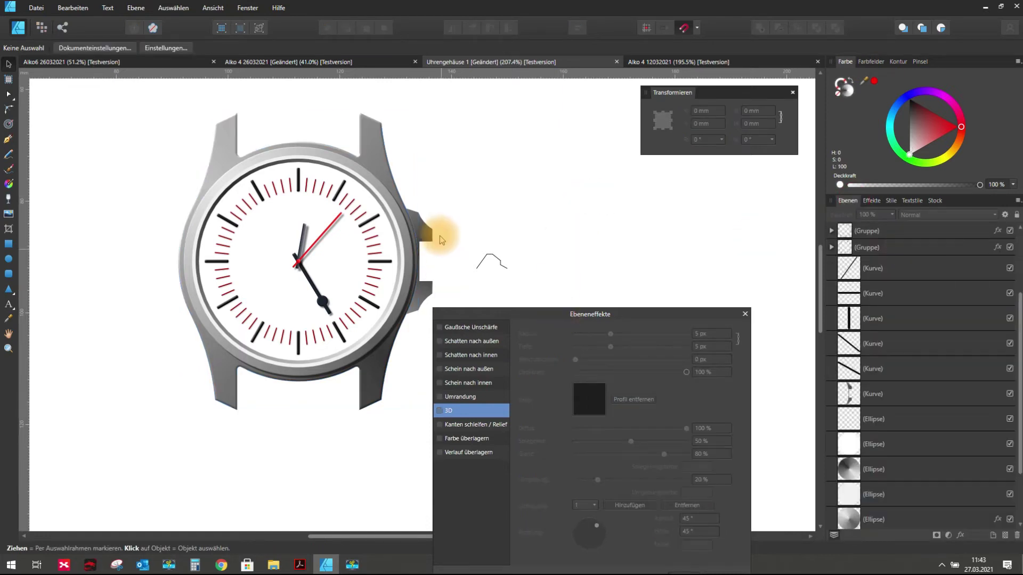
{"action": "left_click", "coordinate": [373, 136]}
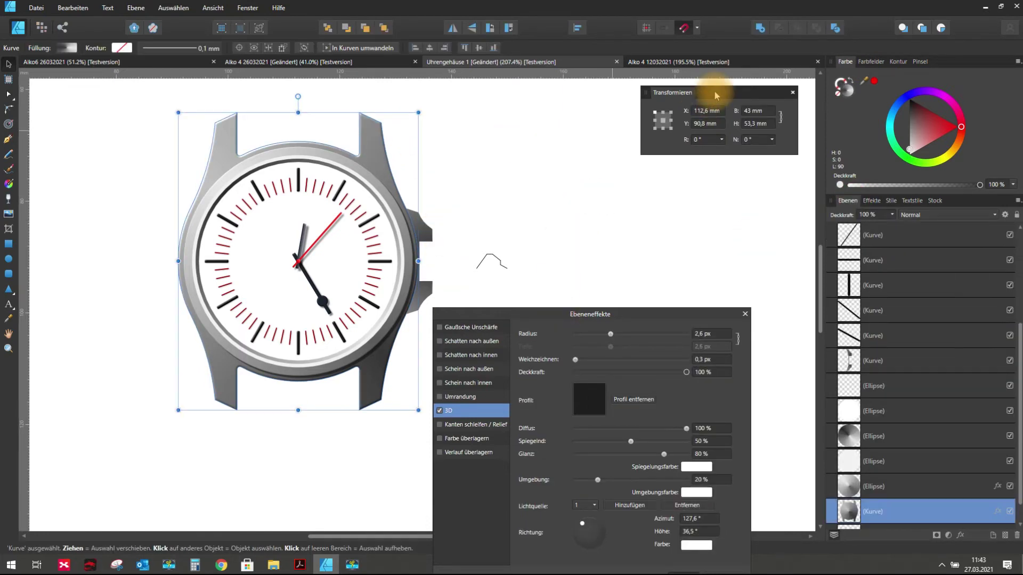
{"action": "left_click", "coordinate": [426, 264]}
{"action": "scroll", "coordinate": [426, 245], "scroll_direction": "up", "scroll_amount": 3}
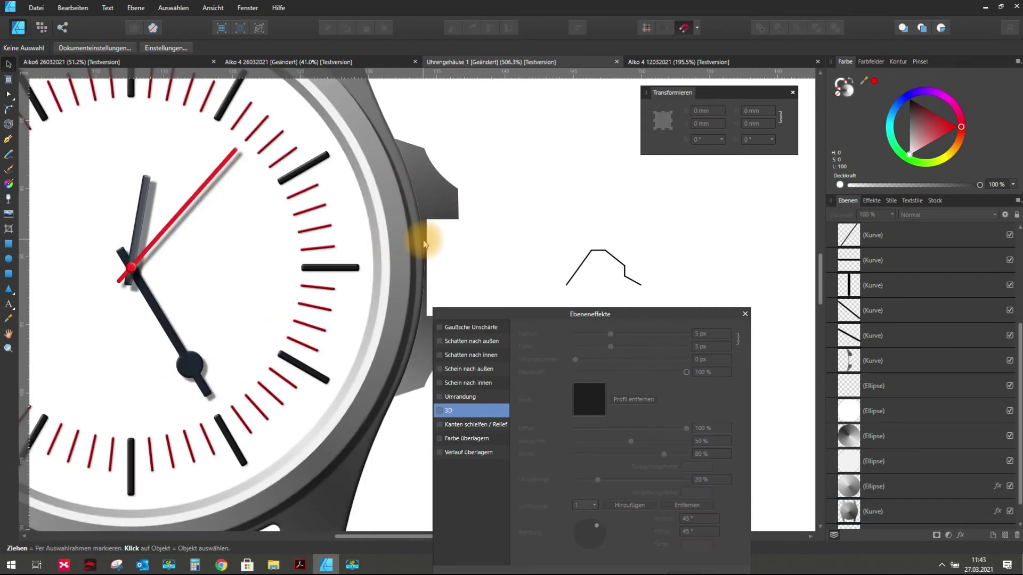
{"action": "left_click", "coordinate": [450, 200]}
{"action": "scroll", "coordinate": [448, 187], "scroll_direction": "down", "scroll_amount": 2}
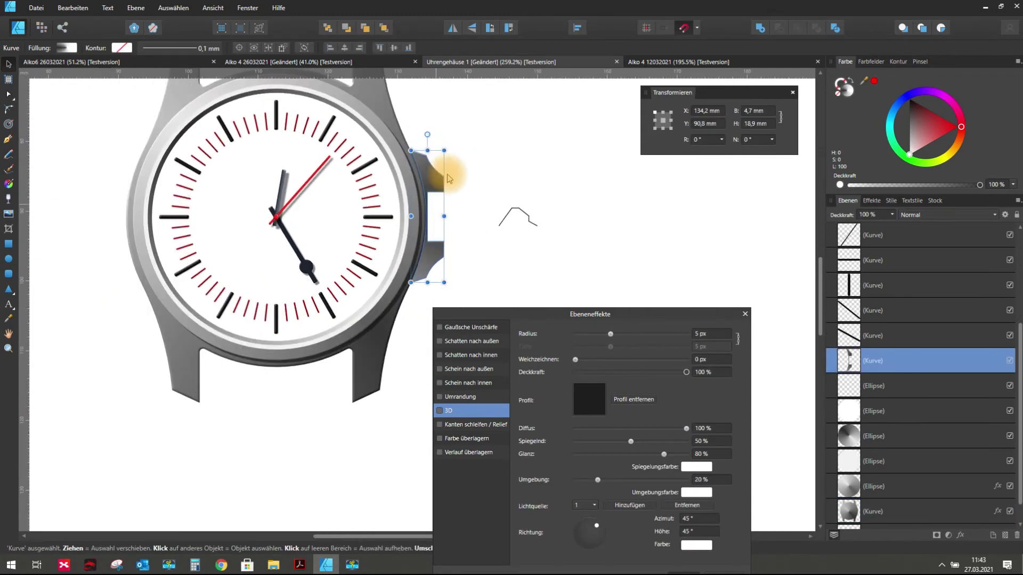
{"action": "scroll", "coordinate": [437, 179], "scroll_direction": "up", "scroll_amount": 2}
- Duplicate the crown's Kurve layer via Duplizieren and move the effects window aside
{"action": "right_click", "coordinate": [887, 367]}
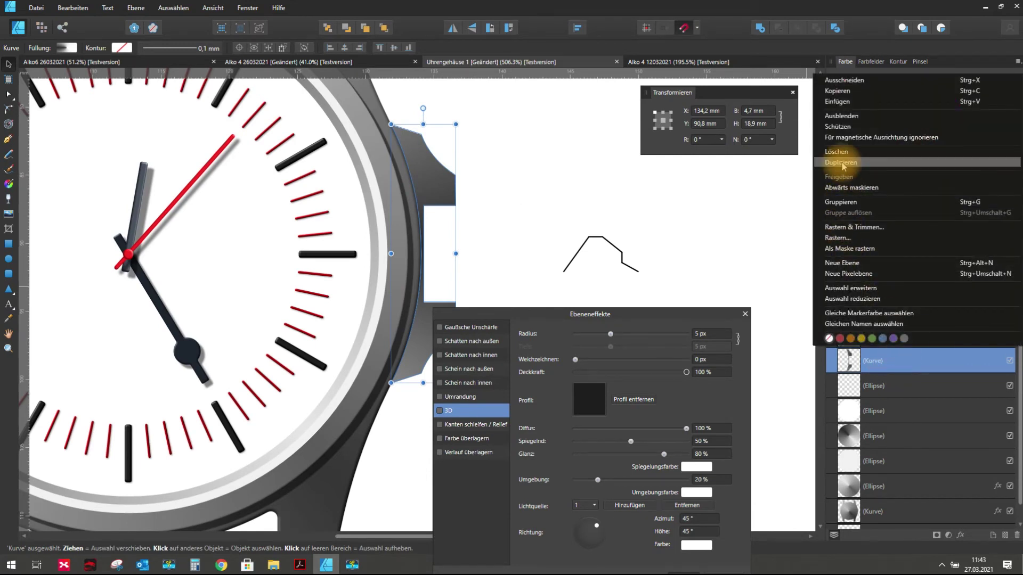
{"action": "left_click", "coordinate": [684, 178]}
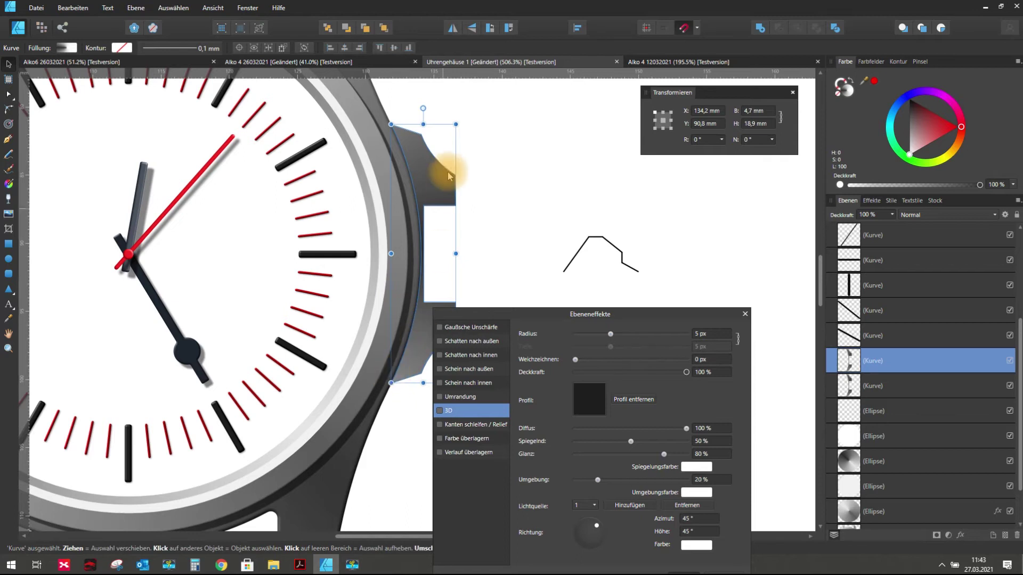
{"action": "left_click_drag", "start_coordinate": [546, 318], "coordinate": [641, 239]}
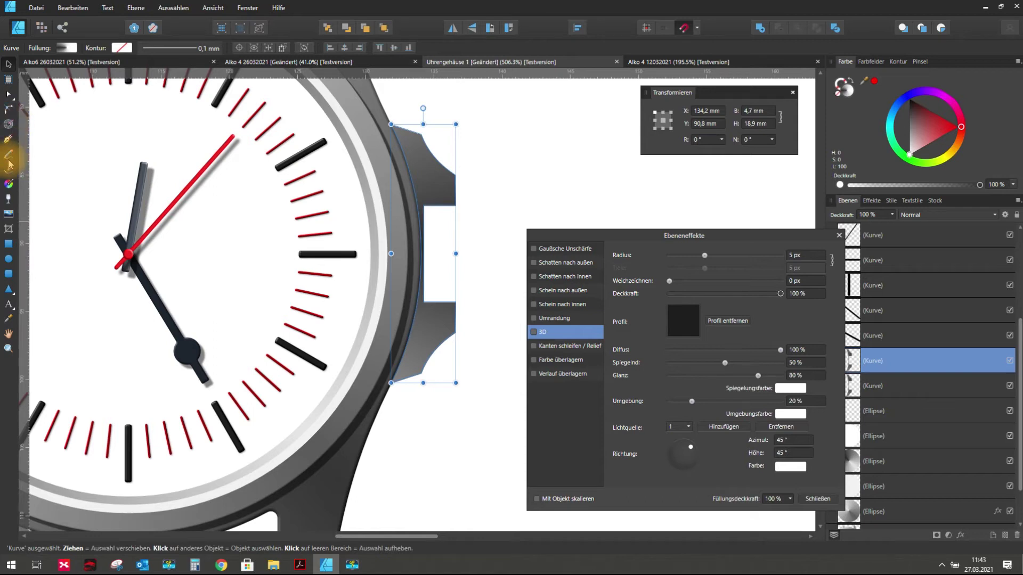
- Fill the crown copy with a linear dark-to-light grey gradient, deleting the middle stop
{"action": "left_click", "coordinate": [9, 184]}
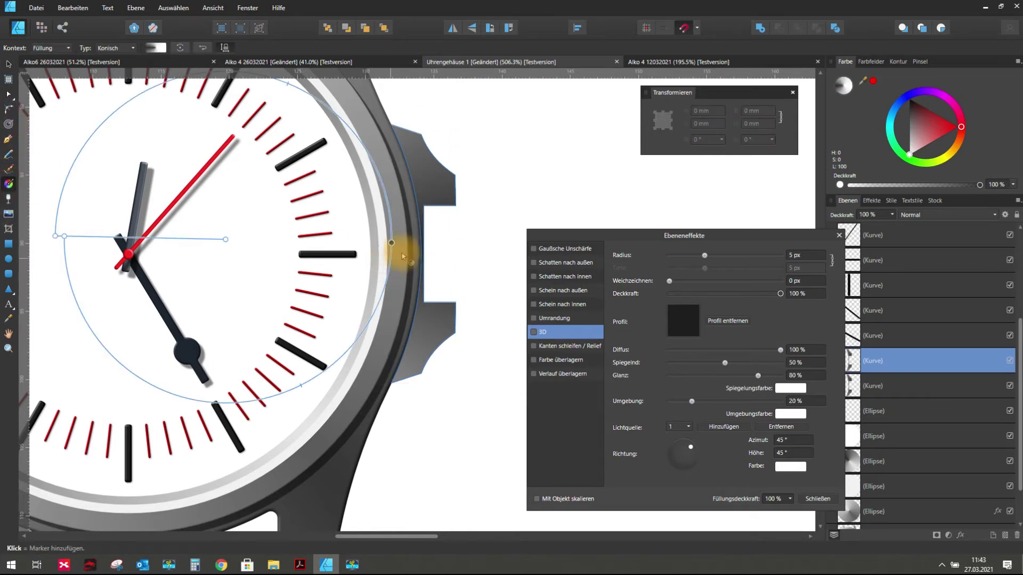
{"action": "left_click_drag", "start_coordinate": [413, 251], "coordinate": [426, 248]}
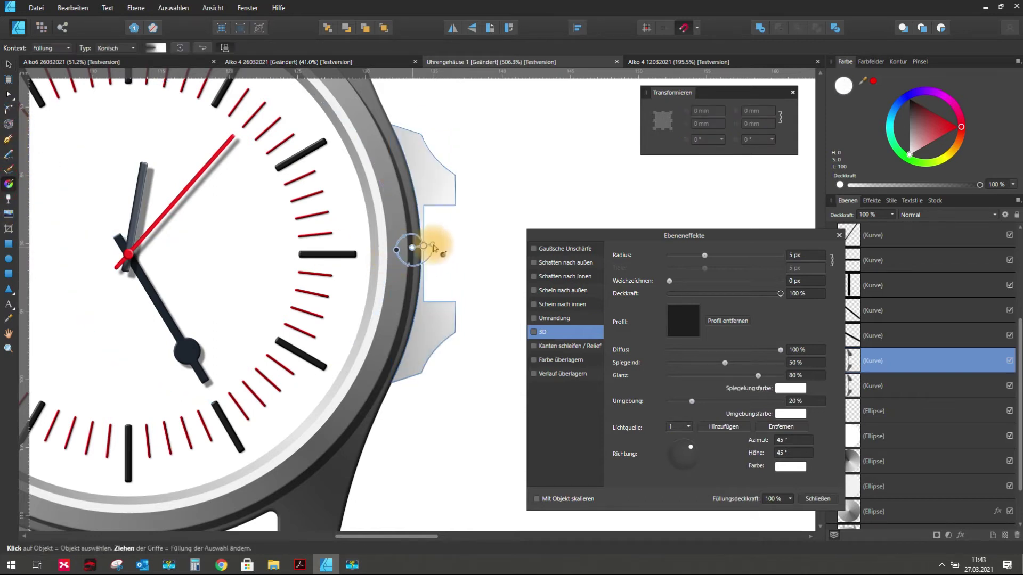
{"action": "left_click", "coordinate": [124, 50]}
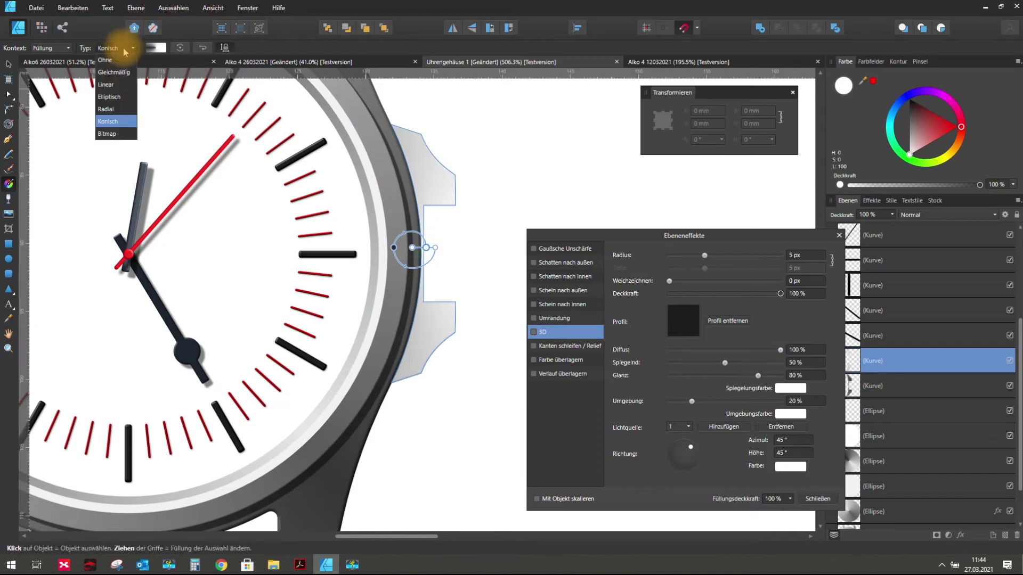
{"action": "left_click", "coordinate": [109, 105]}
{"action": "mouse_move", "coordinate": [411, 248]}
{"action": "left_mouse_down"}
{"action": "mouse_move", "coordinate": [378, 247]}
{"action": "mouse_move", "coordinate": [393, 247]}
{"action": "left_mouse_up"}
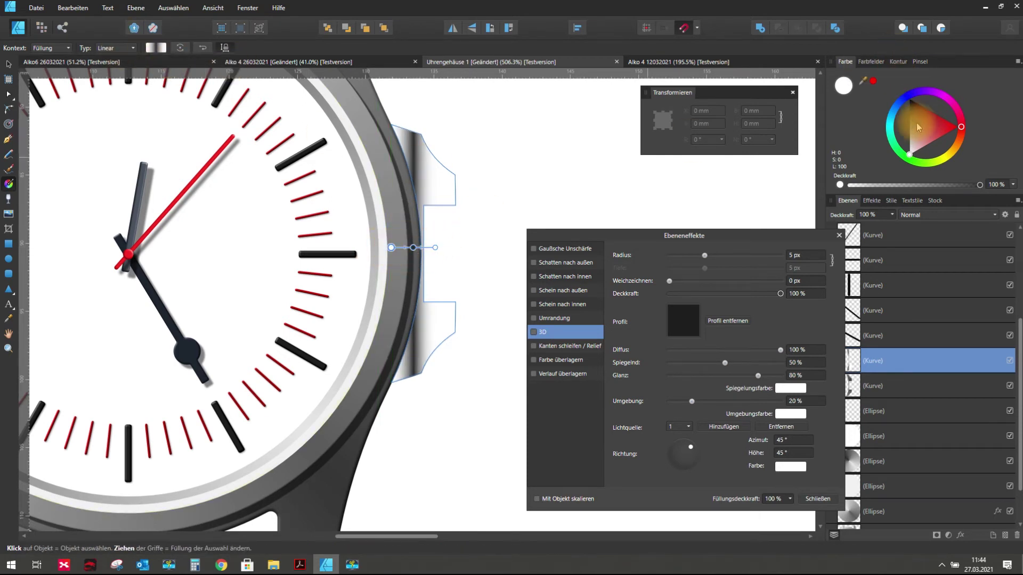
{"action": "left_click", "coordinate": [914, 106]}
{"action": "left_click_drag", "start_coordinate": [908, 99], "coordinate": [904, 110]}
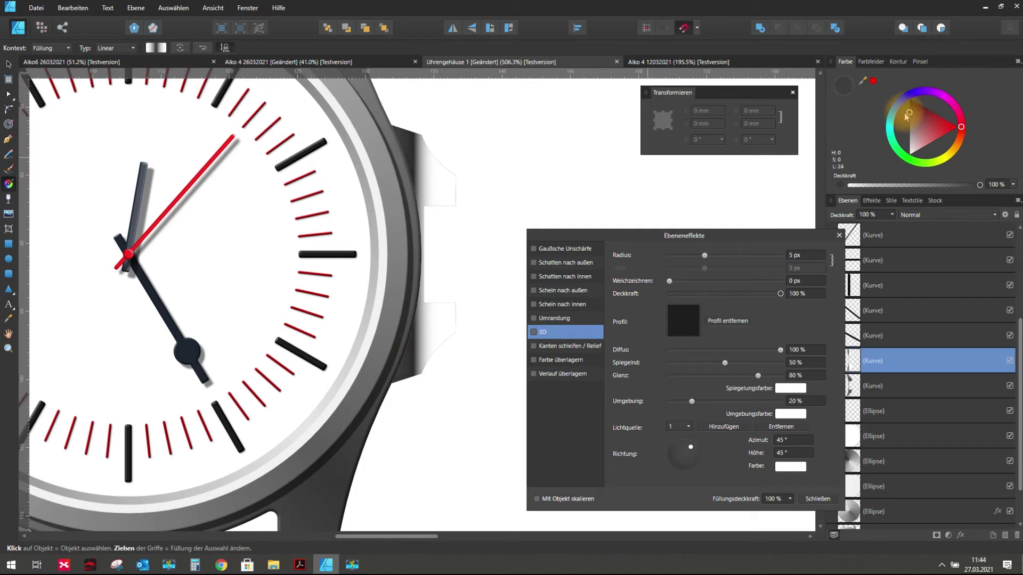
{"action": "left_click", "coordinate": [435, 247]}
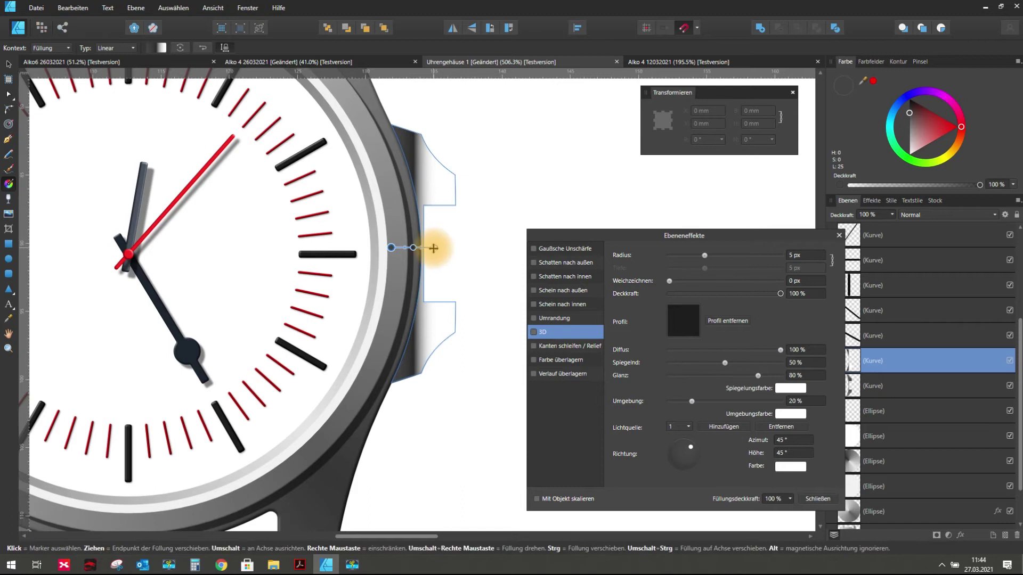
{"action": "left_click", "coordinate": [909, 148]}
{"action": "left_click_drag", "start_coordinate": [908, 149], "coordinate": [908, 143]}
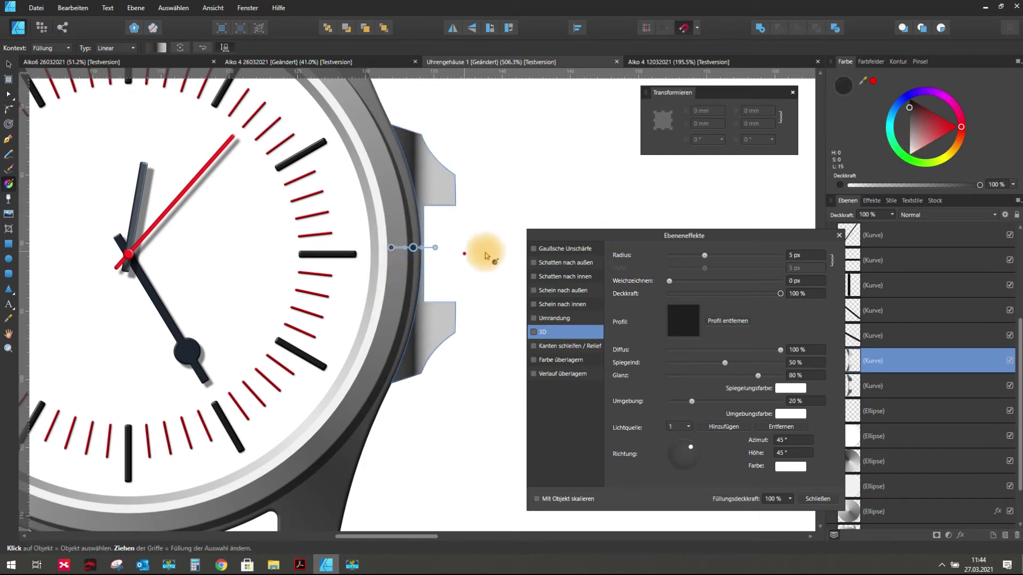
{"action": "key", "text": "Delete"}
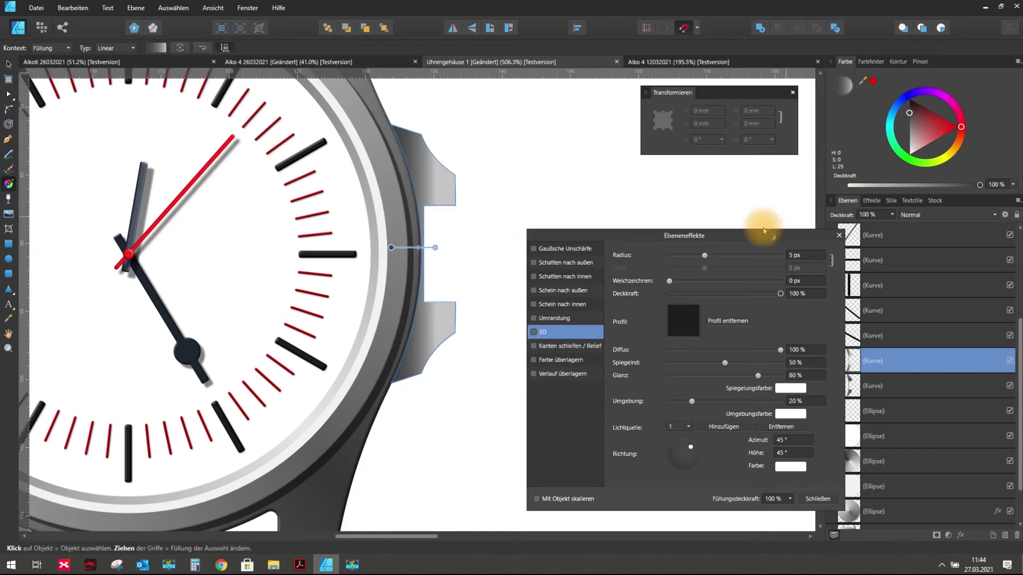
- Set the crown copy's blend mode to Multiplizieren and inspect the shading
{"action": "mouse_move", "coordinate": [732, 236]}
{"action": "left_mouse_down"}
{"action": "mouse_move", "coordinate": [617, 375]}
{"action": "mouse_move", "coordinate": [601, 415]}
{"action": "left_mouse_up"}
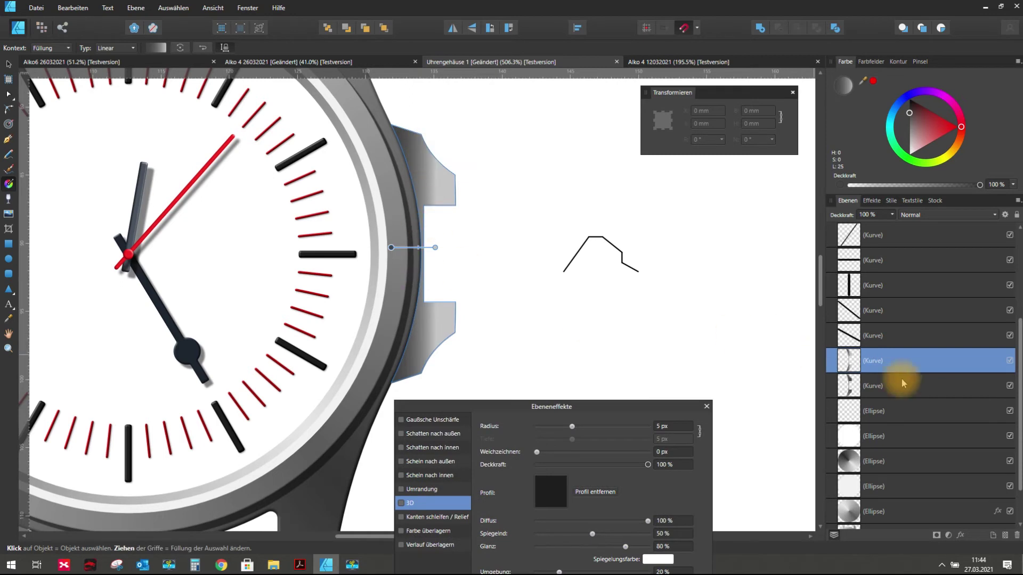
{"action": "left_click", "coordinate": [927, 215]}
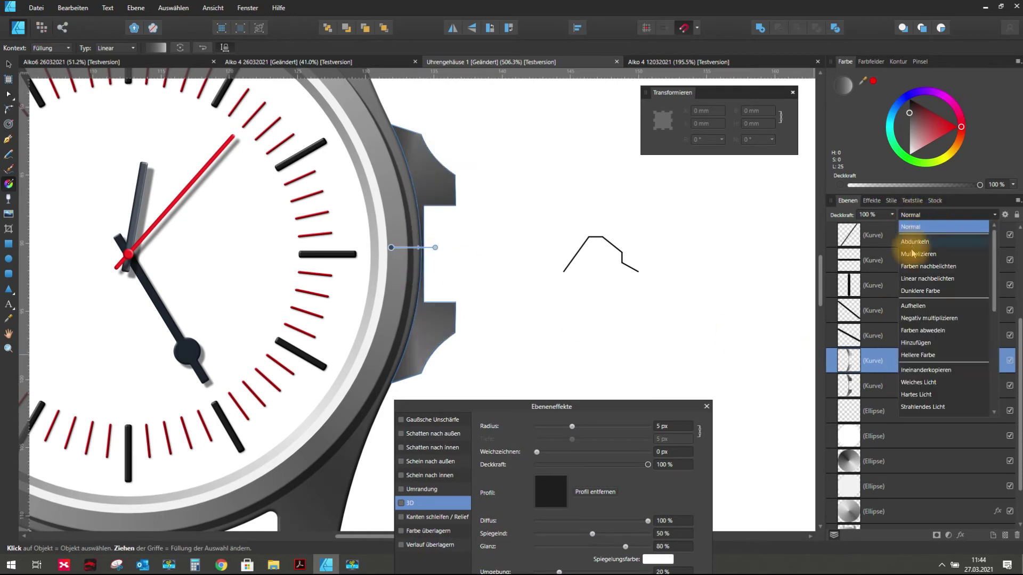
{"action": "left_click", "coordinate": [904, 255]}
{"action": "left_click", "coordinate": [528, 218]}
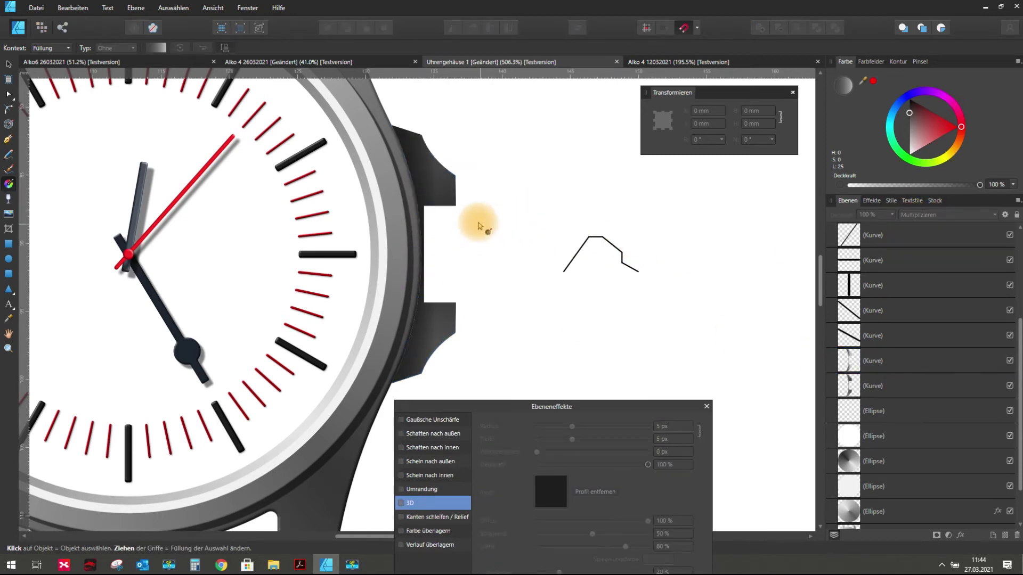
{"action": "scroll", "coordinate": [469, 222], "scroll_direction": "down", "scroll_amount": 3}
{"action": "scroll", "coordinate": [482, 258], "scroll_direction": "down", "scroll_amount": 2}
{"action": "scroll", "coordinate": [474, 229], "scroll_direction": "up", "scroll_amount": 3}
{"action": "scroll", "coordinate": [485, 208], "scroll_direction": "up", "scroll_amount": 3}
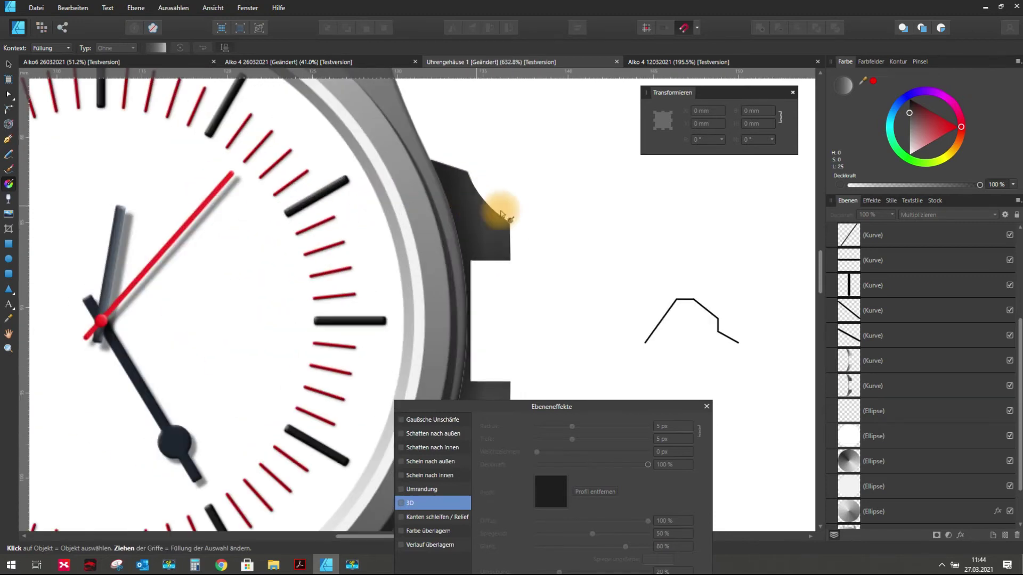
{"action": "scroll", "coordinate": [480, 184], "scroll_direction": "down", "scroll_amount": 4}
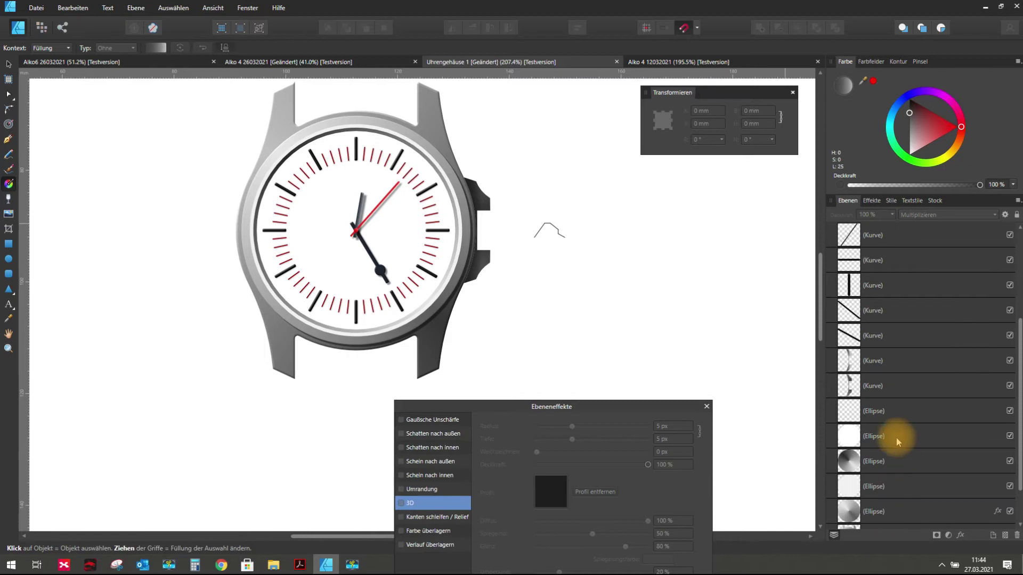
{"action": "scroll", "coordinate": [494, 232], "scroll_direction": "up", "scroll_amount": 2}
{"action": "scroll", "coordinate": [472, 187], "scroll_direction": "up", "scroll_amount": 1}
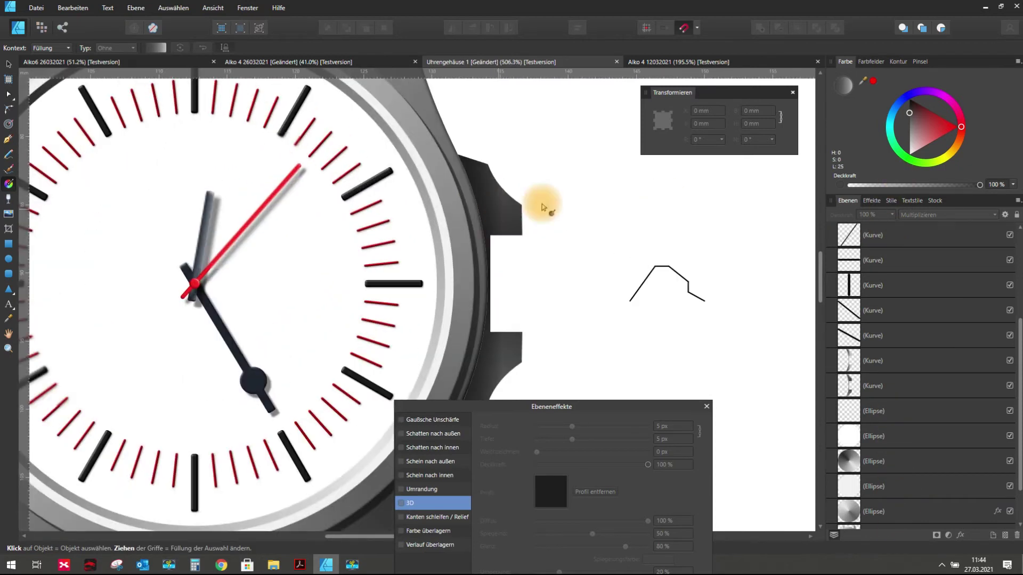
- Lower the crown copy's opacity to 72% and close the Layer Effects window
{"action": "left_click", "coordinate": [884, 361]}
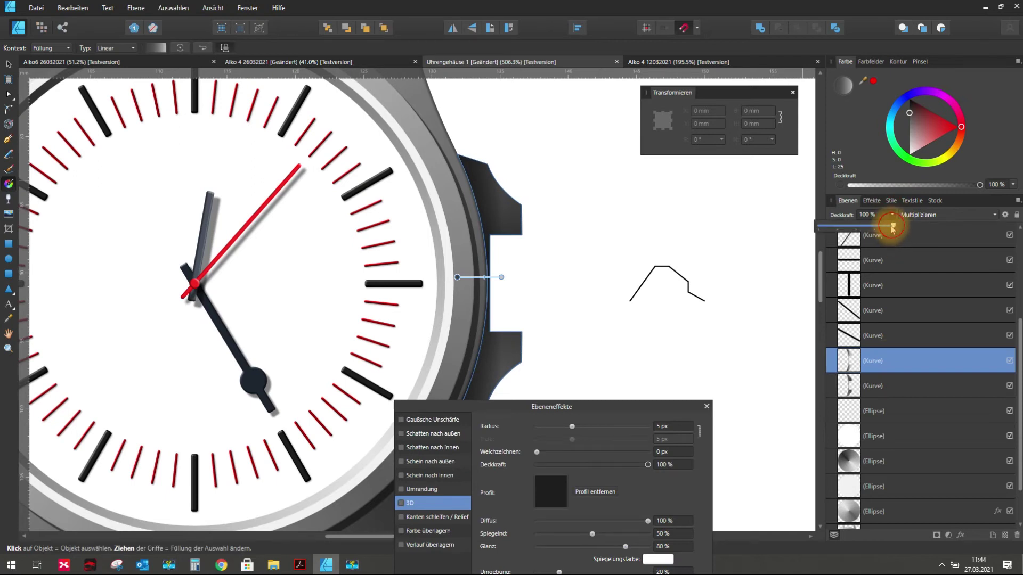
{"action": "left_click_drag", "start_coordinate": [875, 229], "coordinate": [865, 230]}
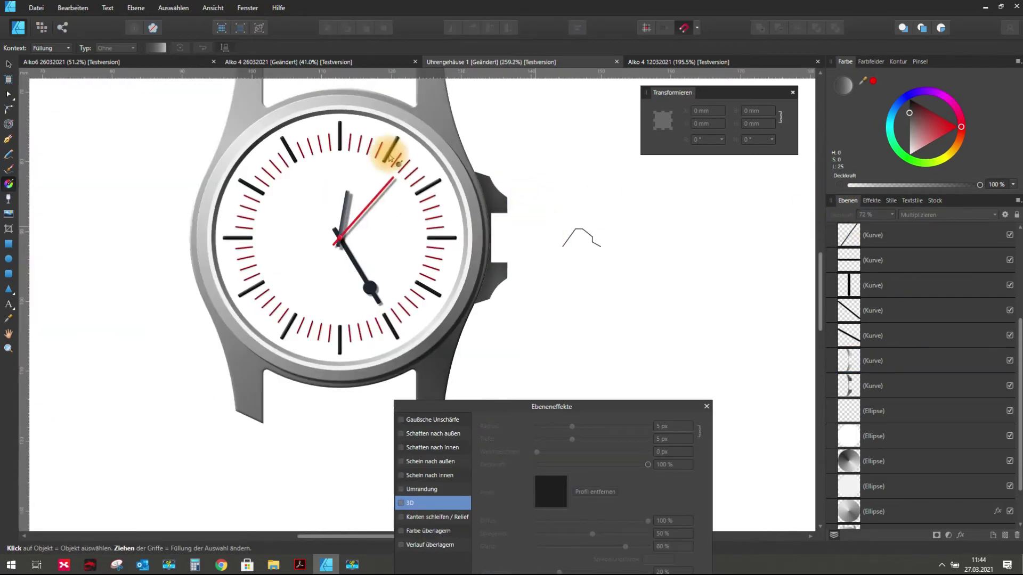
{"action": "left_click", "coordinate": [8, 64]}
{"action": "scroll", "coordinate": [479, 213], "scroll_direction": "down", "scroll_amount": 2}
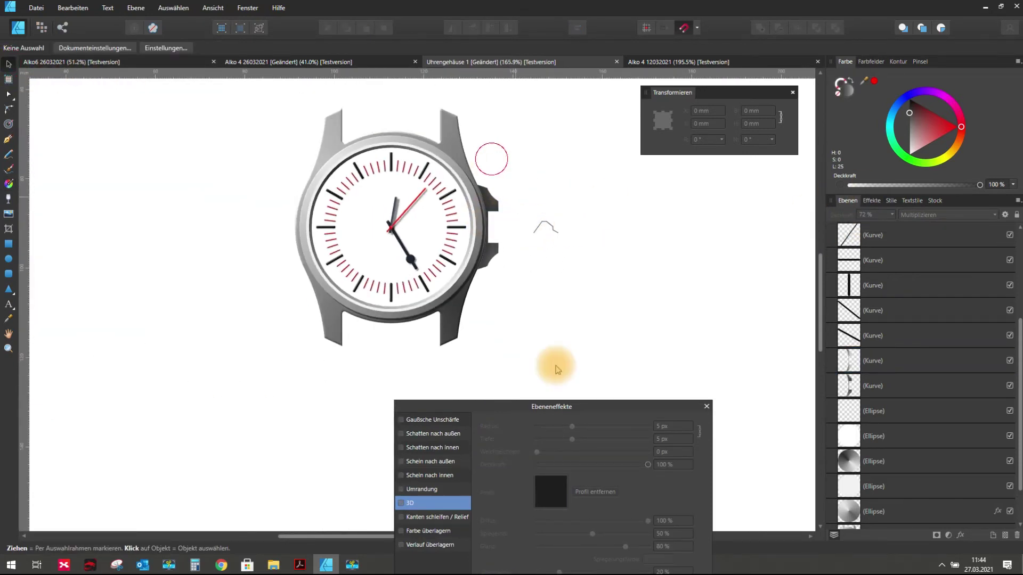
{"action": "left_click", "coordinate": [706, 406]}
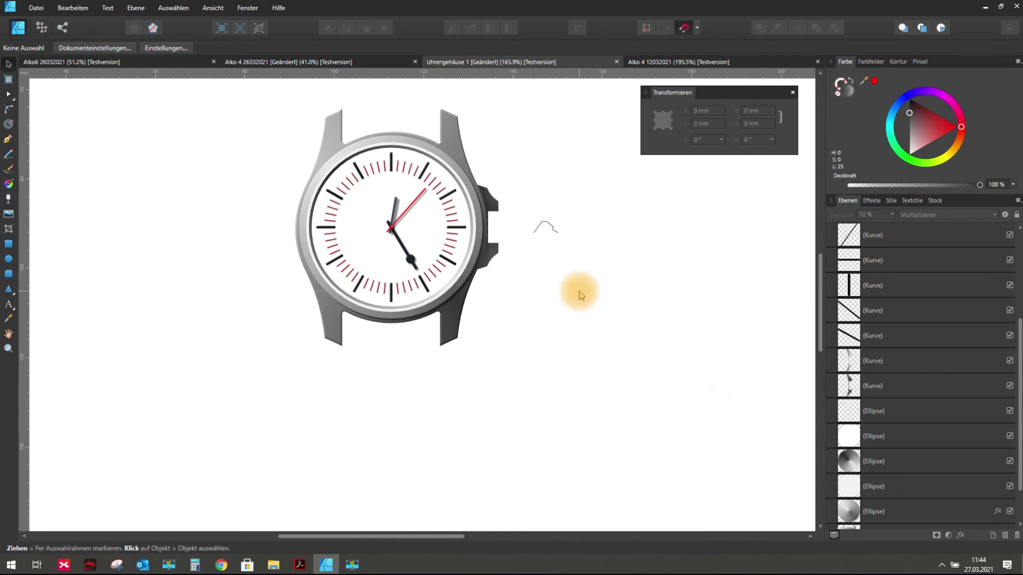
- Select the grey gradient ring ellipse around the dial and duplicate it with Ctrl+J
{"action": "scroll", "coordinate": [424, 159], "scroll_direction": "up", "scroll_amount": 1}
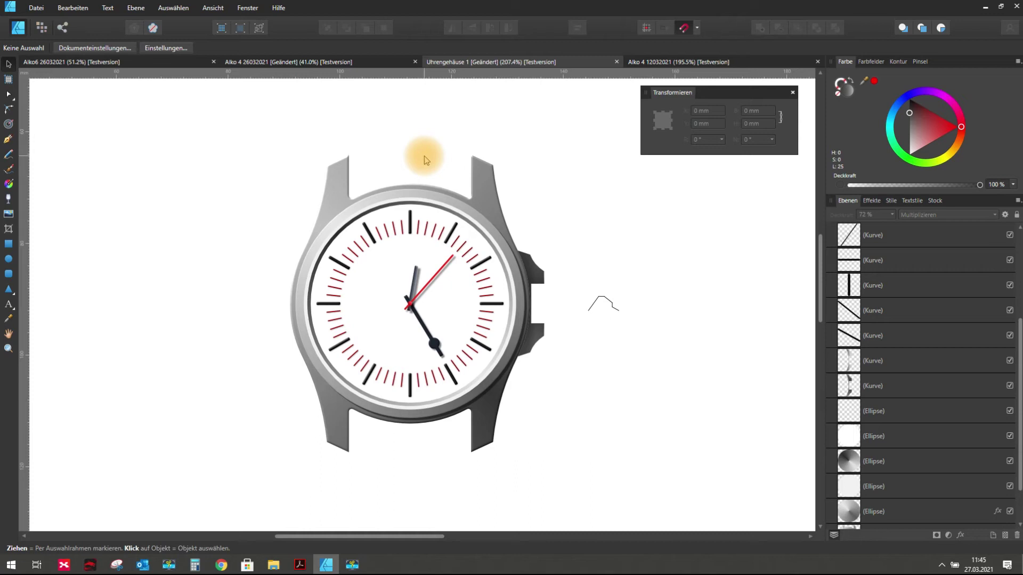
{"action": "scroll", "coordinate": [397, 224], "scroll_direction": "down", "scroll_amount": 2}
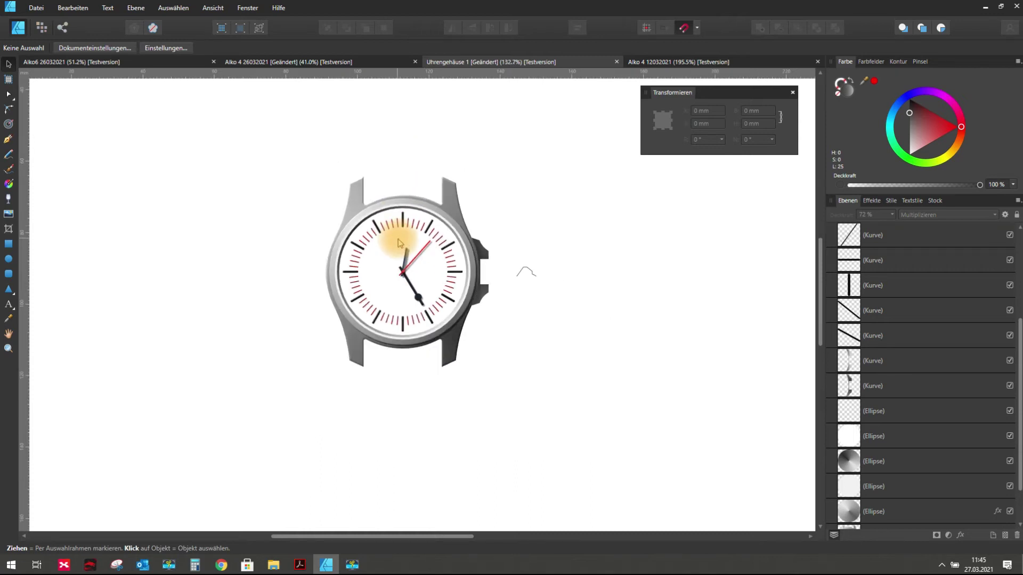
{"action": "scroll", "coordinate": [459, 275], "scroll_direction": "up", "scroll_amount": 3}
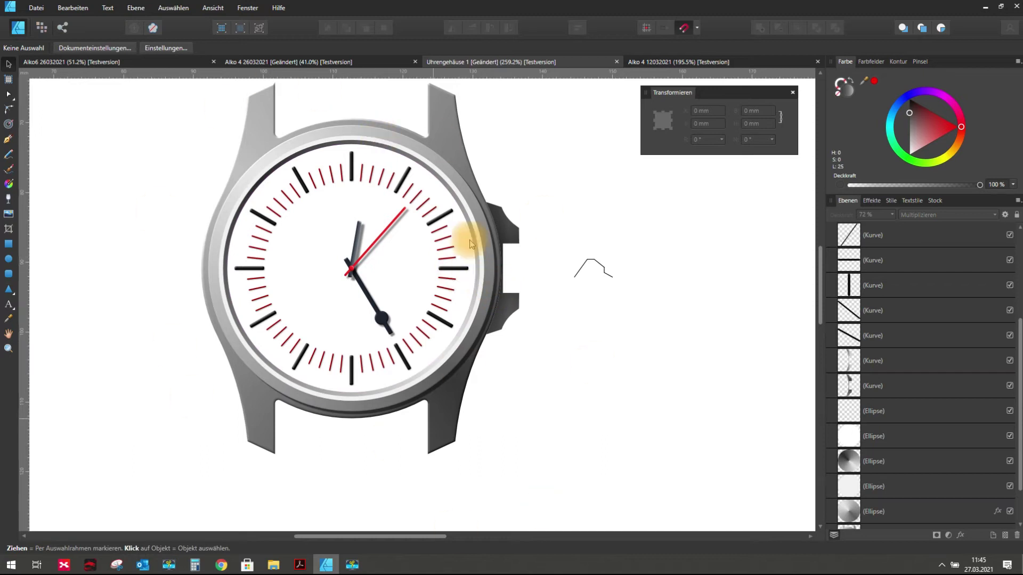
{"action": "scroll", "coordinate": [313, 221], "scroll_direction": "up", "scroll_amount": 2}
{"action": "scroll", "coordinate": [312, 208], "scroll_direction": "up", "scroll_amount": 3}
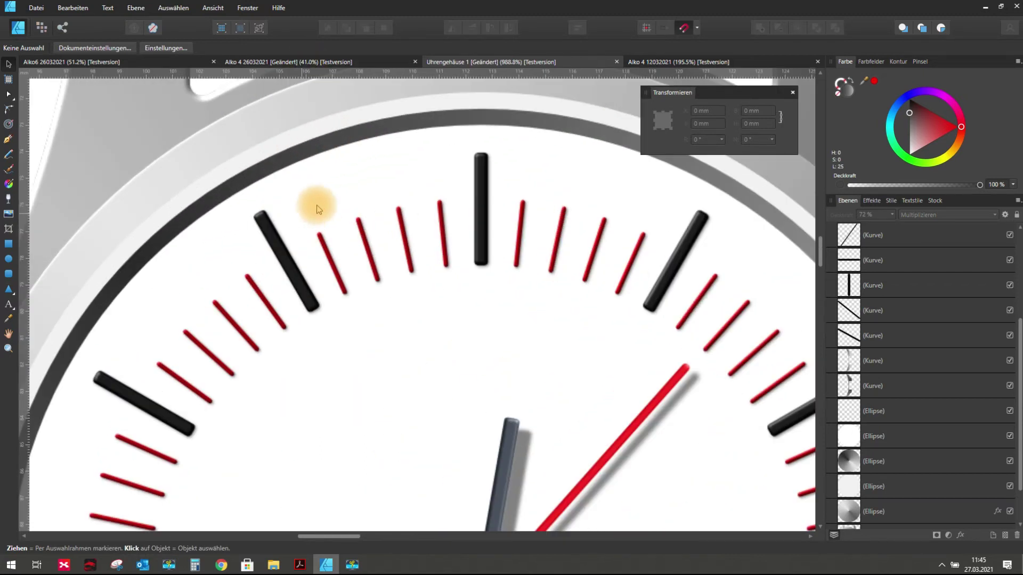
{"action": "left_click", "coordinate": [286, 150]}
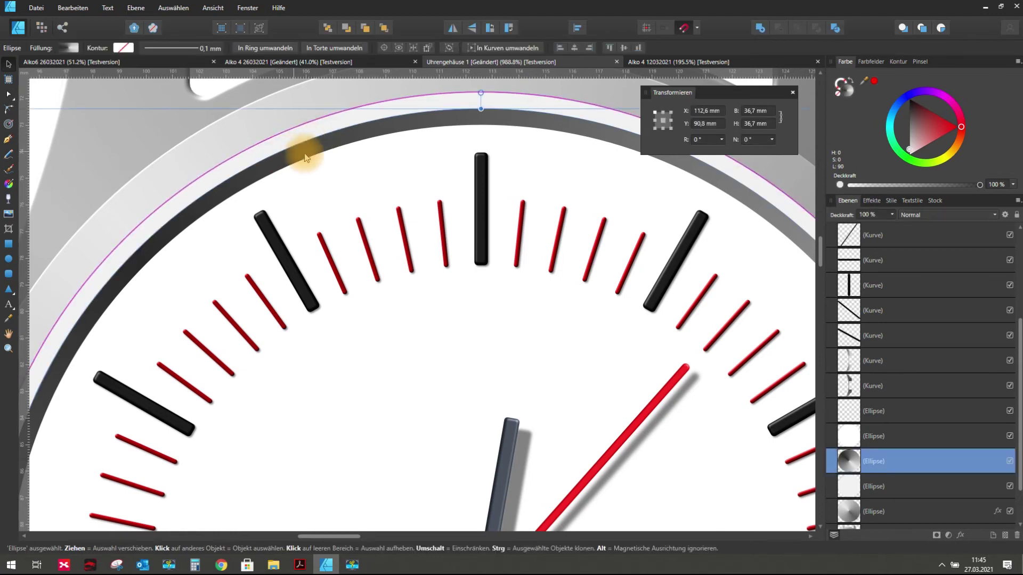
{"action": "scroll", "coordinate": [366, 147], "scroll_direction": "down", "scroll_amount": 3}
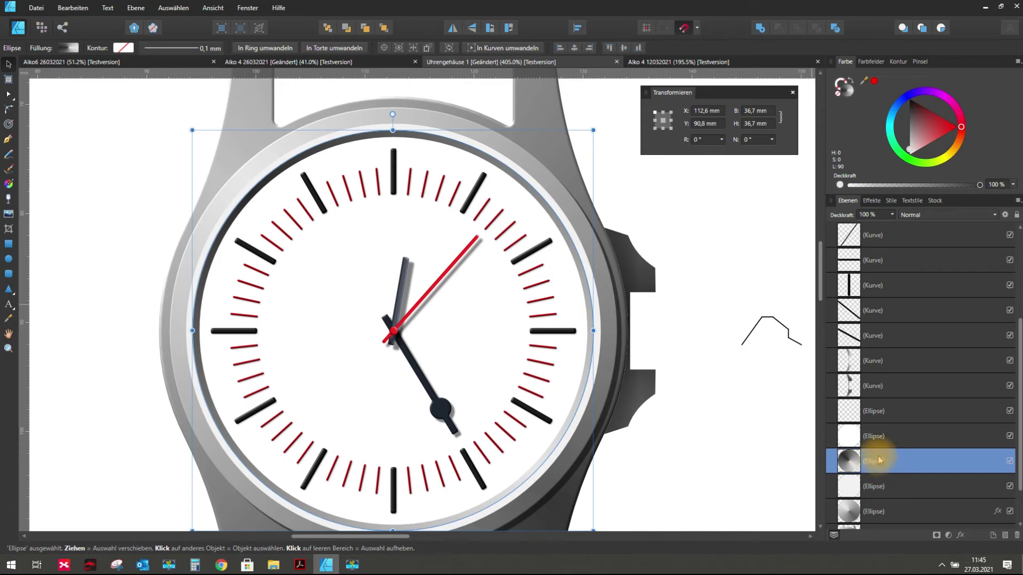
{"action": "scroll", "coordinate": [879, 460], "scroll_direction": "down", "scroll_amount": 2}
{"action": "right_click", "coordinate": [874, 414]}
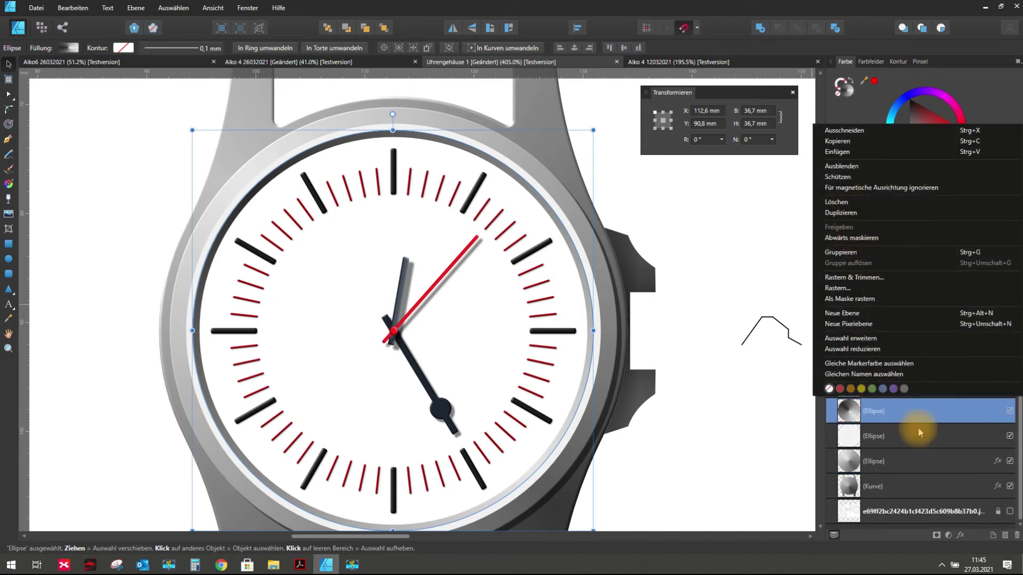
{"action": "key", "text": "ctrl+j"}
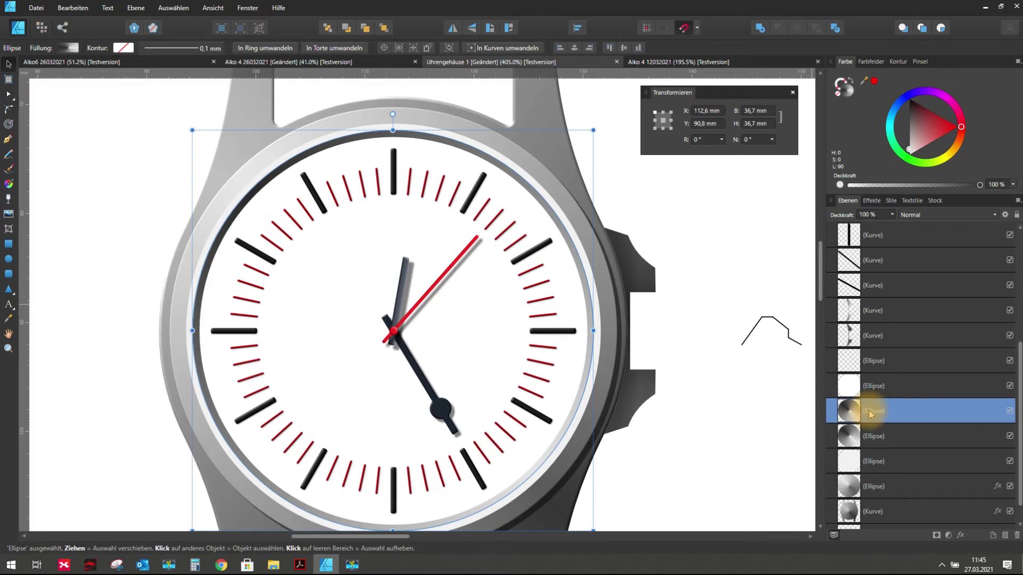
- Move the dial ellipse copy to the top of the Layers stack
{"action": "left_click_drag", "start_coordinate": [879, 412], "coordinate": [831, 226]}
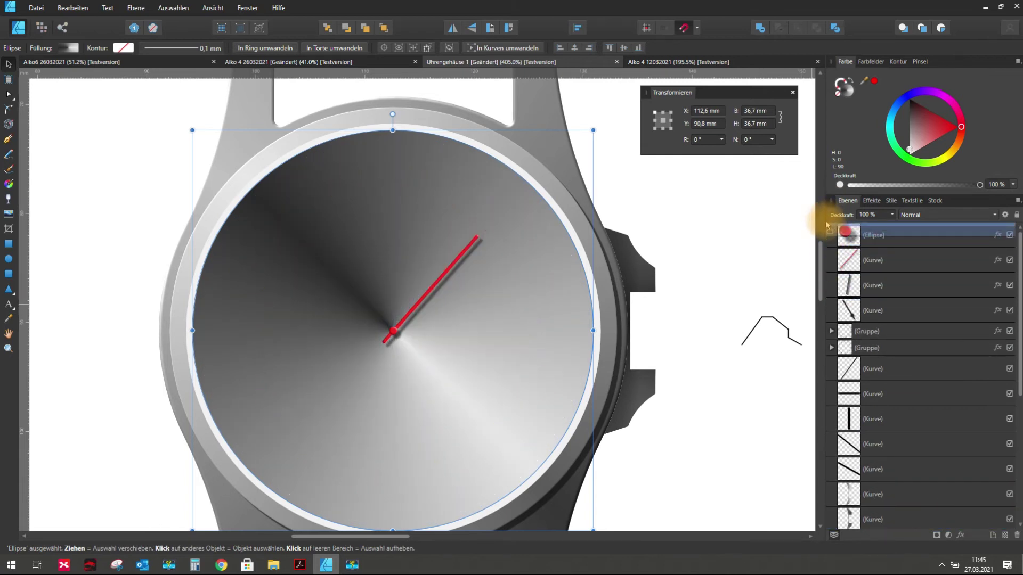
{"action": "left_click_drag", "start_coordinate": [819, 227], "coordinate": [820, 227]}
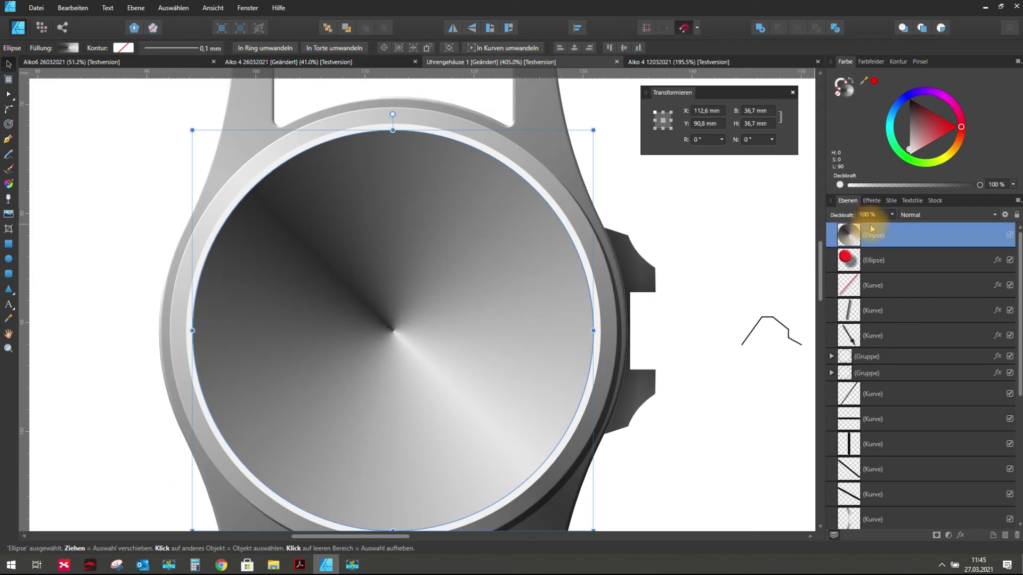
{"action": "double_click", "coordinate": [879, 234]}
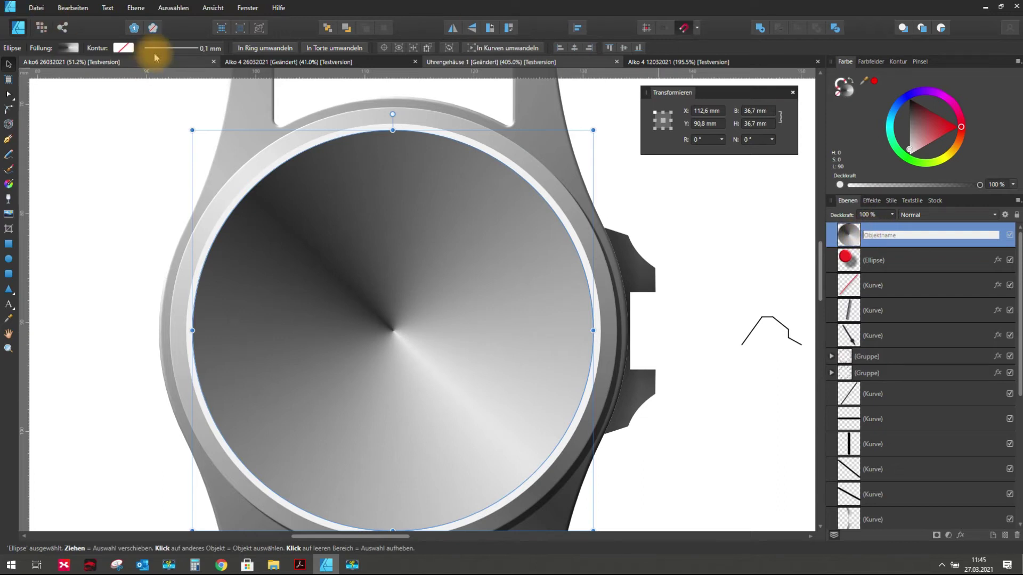
- Replace the copy's conical grey gradient with a flat pale sage-green fill
{"action": "left_click", "coordinate": [68, 47]}
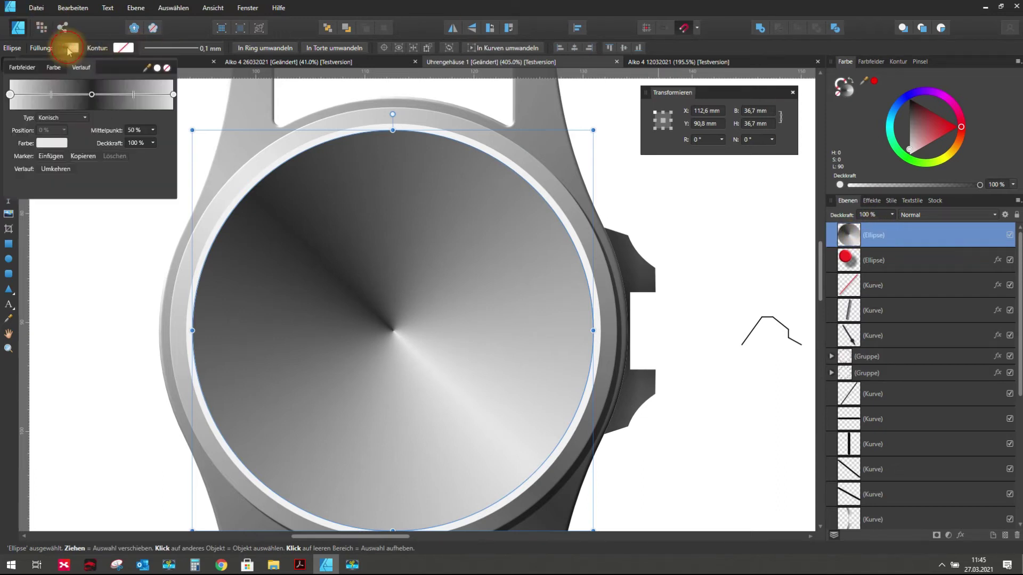
{"action": "left_click", "coordinate": [54, 68]}
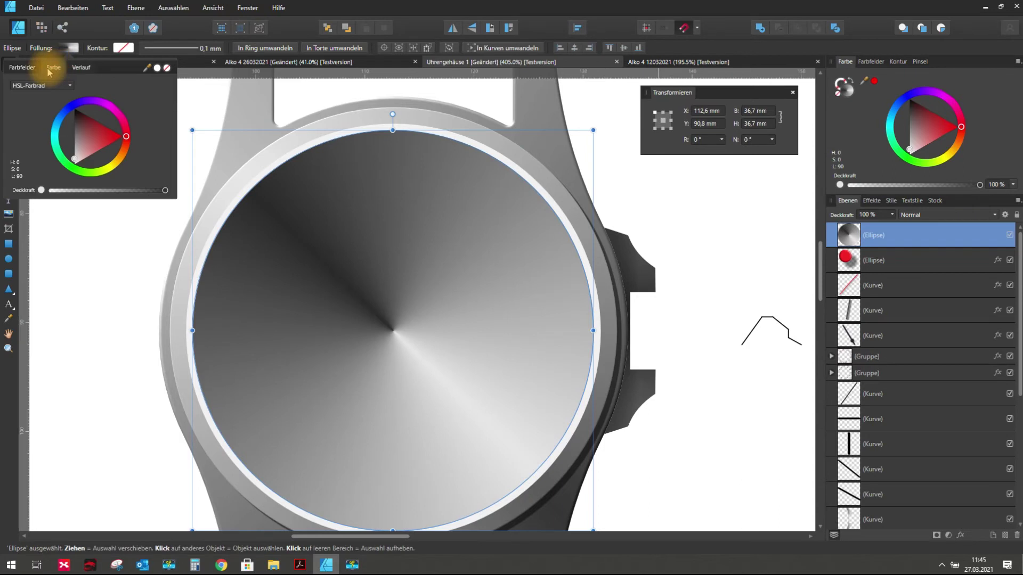
{"action": "left_click", "coordinate": [65, 164]}
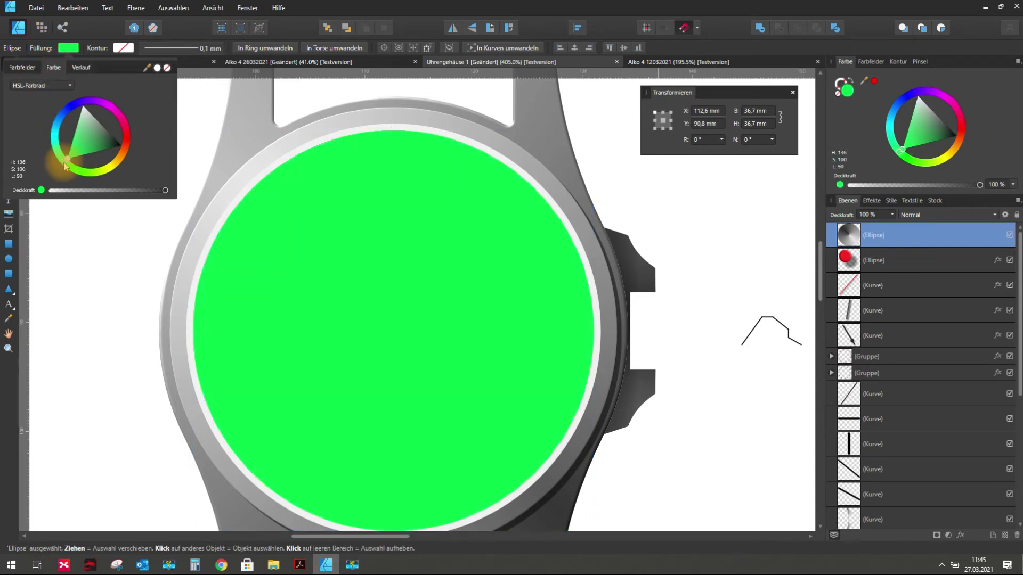
{"action": "left_click", "coordinate": [84, 111]}
{"action": "left_click_drag", "start_coordinate": [84, 111], "coordinate": [89, 116]}
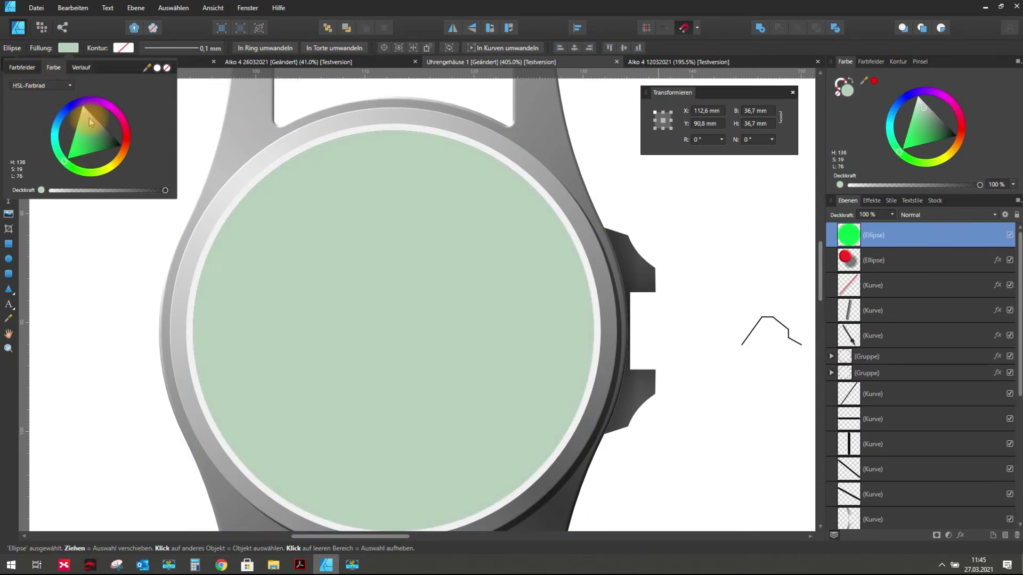
{"action": "left_click", "coordinate": [670, 210]}
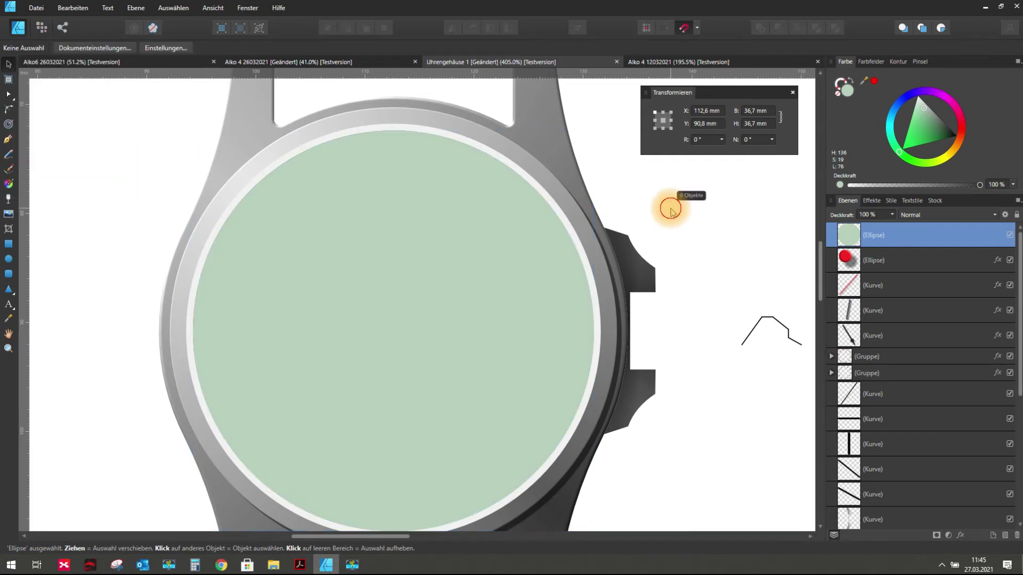
- Lower the pale green circle's layer opacity so it turns translucent over the dial
{"action": "left_click", "coordinate": [425, 339]}
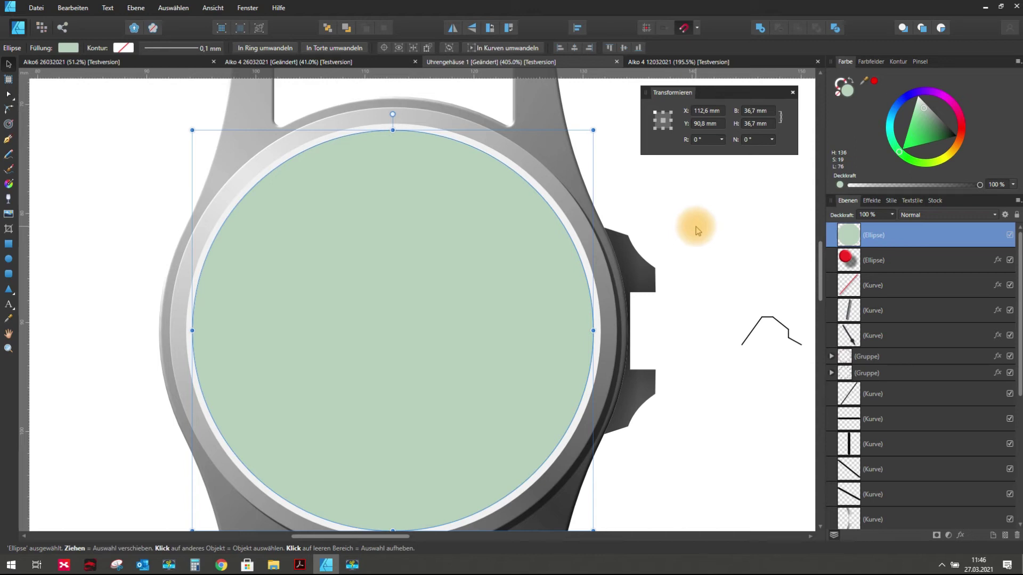
{"action": "left_click", "coordinate": [892, 215]}
{"action": "left_click_drag", "start_coordinate": [895, 225], "coordinate": [834, 229]}
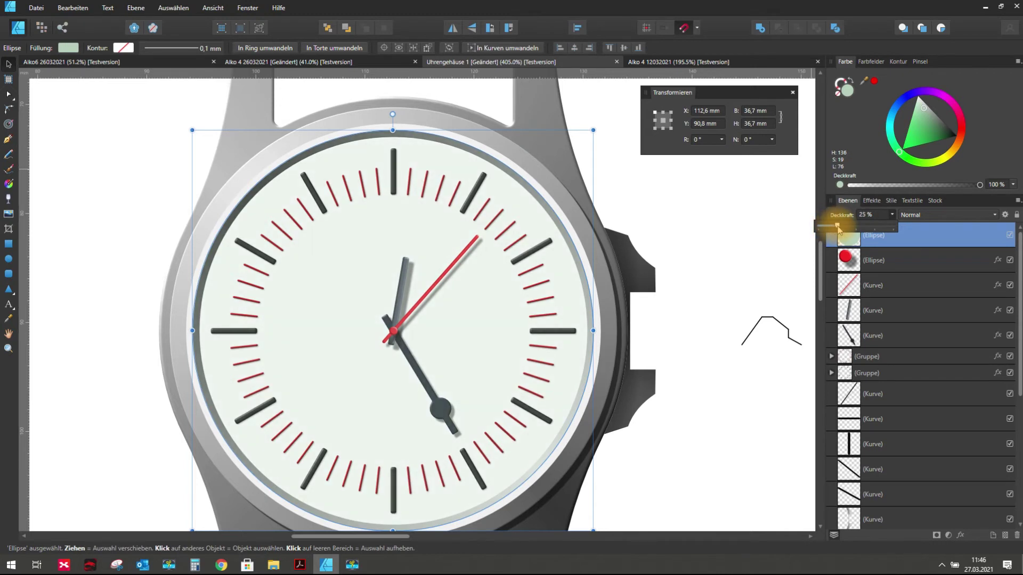
{"action": "scroll", "coordinate": [326, 290], "scroll_direction": "down", "scroll_amount": 3}
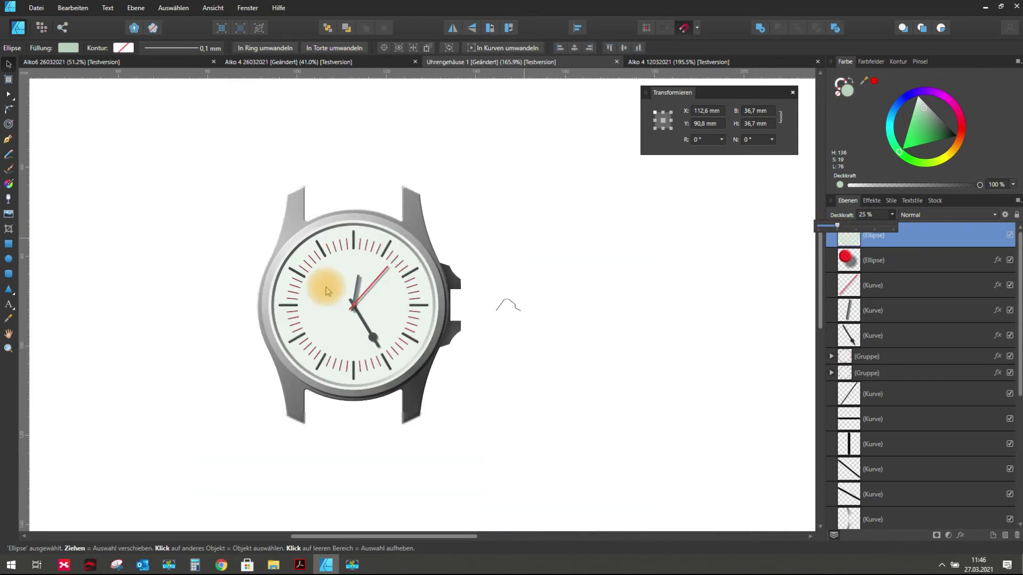
{"action": "left_click", "coordinate": [524, 247]}
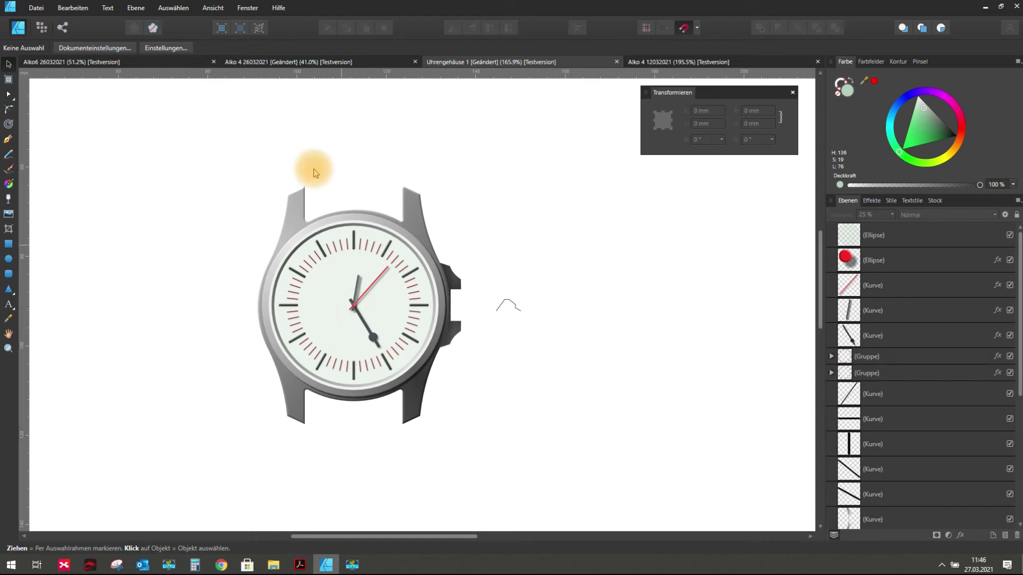
- Re-centre the green overlay on the watch dial and fade it to about 15% opacity
{"action": "scroll", "coordinate": [284, 304], "scroll_direction": "up", "scroll_amount": 2}
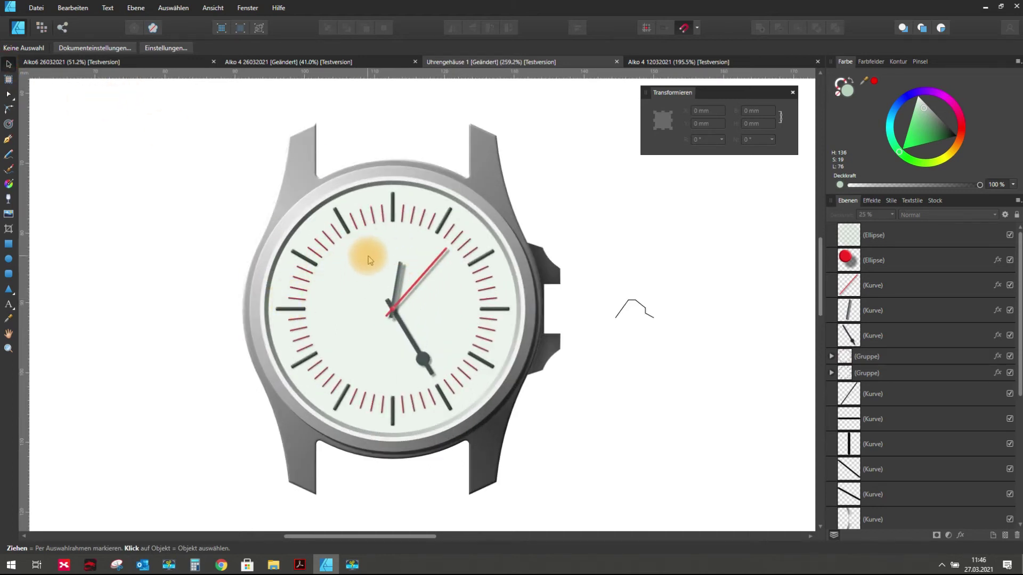
{"action": "scroll", "coordinate": [371, 260], "scroll_direction": "down", "scroll_amount": 1}
{"action": "left_click_drag", "start_coordinate": [354, 263], "coordinate": [613, 277]}
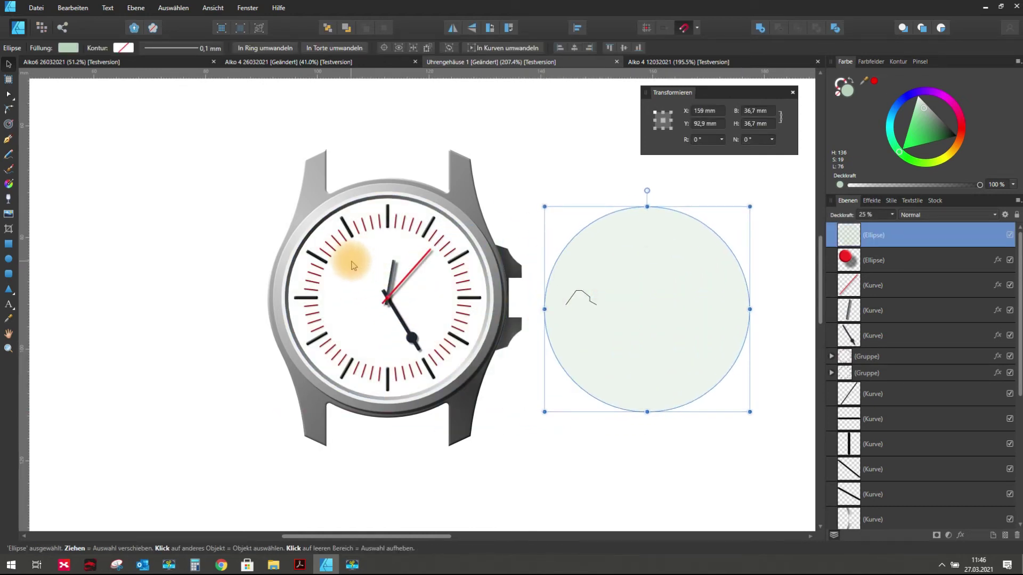
{"action": "mouse_move", "coordinate": [658, 298]}
{"action": "left_mouse_down"}
{"action": "mouse_move", "coordinate": [440, 237]}
{"action": "mouse_move", "coordinate": [408, 281]}
{"action": "left_mouse_up"}
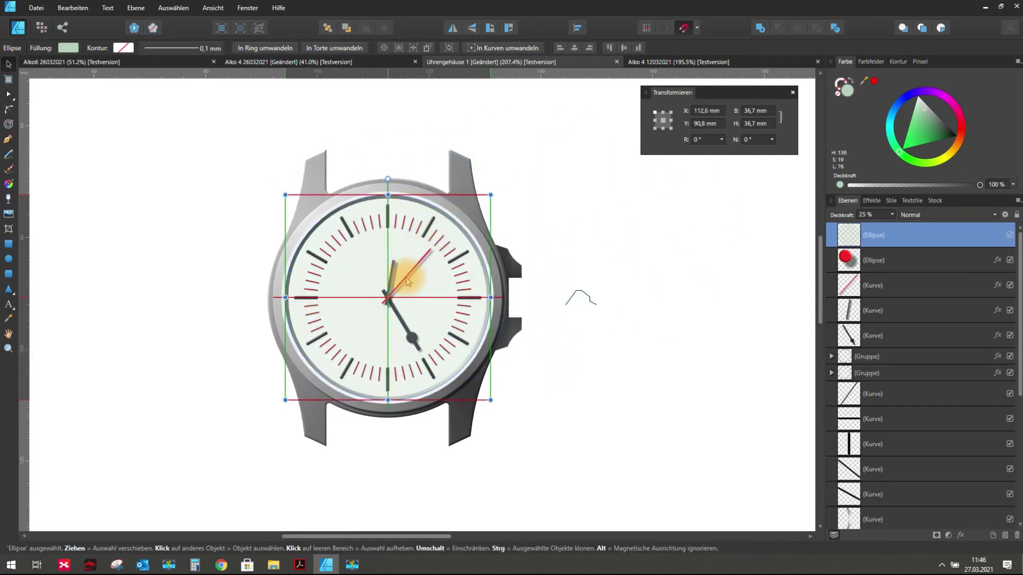
{"action": "left_click_drag", "start_coordinate": [408, 282], "coordinate": [400, 267]}
{"action": "scroll", "coordinate": [401, 302], "scroll_direction": "up", "scroll_amount": 4}
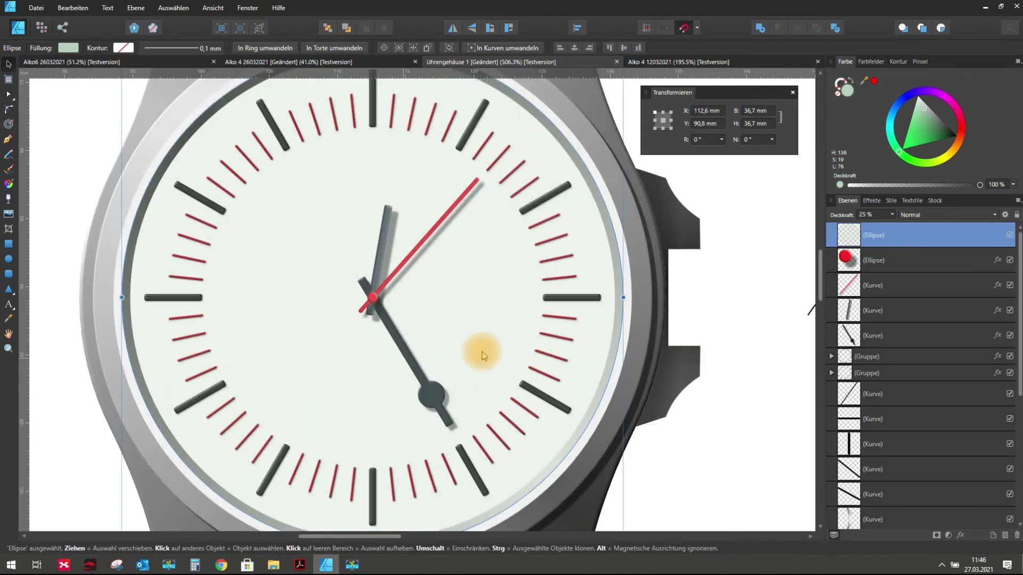
{"action": "left_click", "coordinate": [891, 214]}
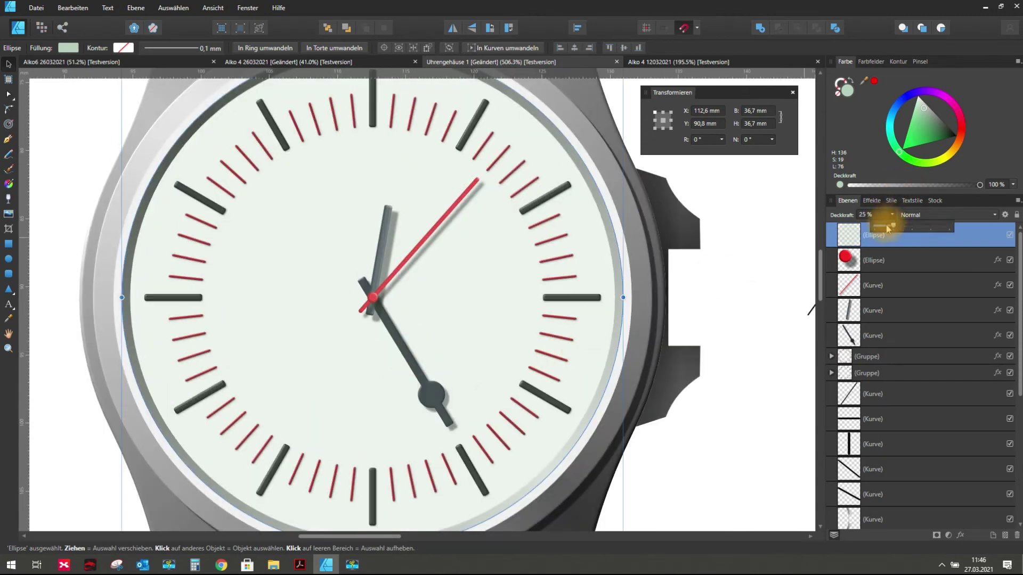
{"action": "left_click_drag", "start_coordinate": [892, 226], "coordinate": [887, 229]}
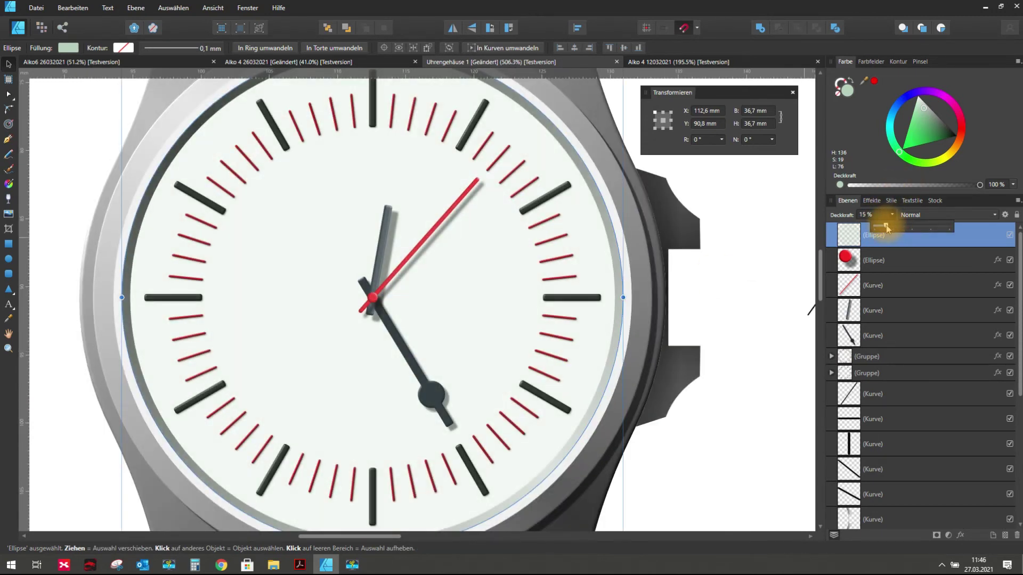
{"action": "left_click", "coordinate": [743, 286]}
{"action": "scroll", "coordinate": [307, 229], "scroll_direction": "down", "scroll_amount": 5}
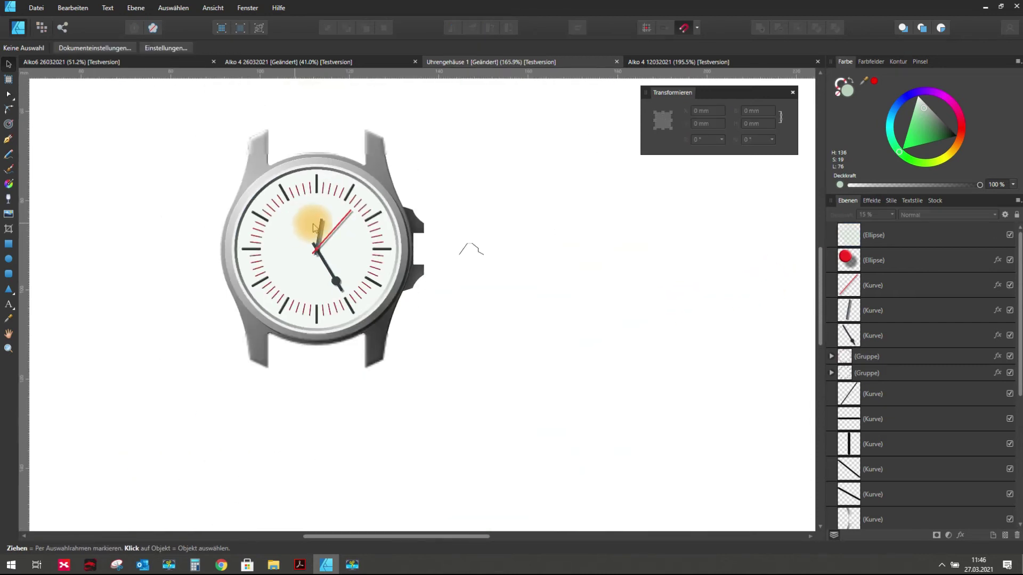
{"action": "left_click_drag", "start_coordinate": [365, 238], "coordinate": [517, 178]}
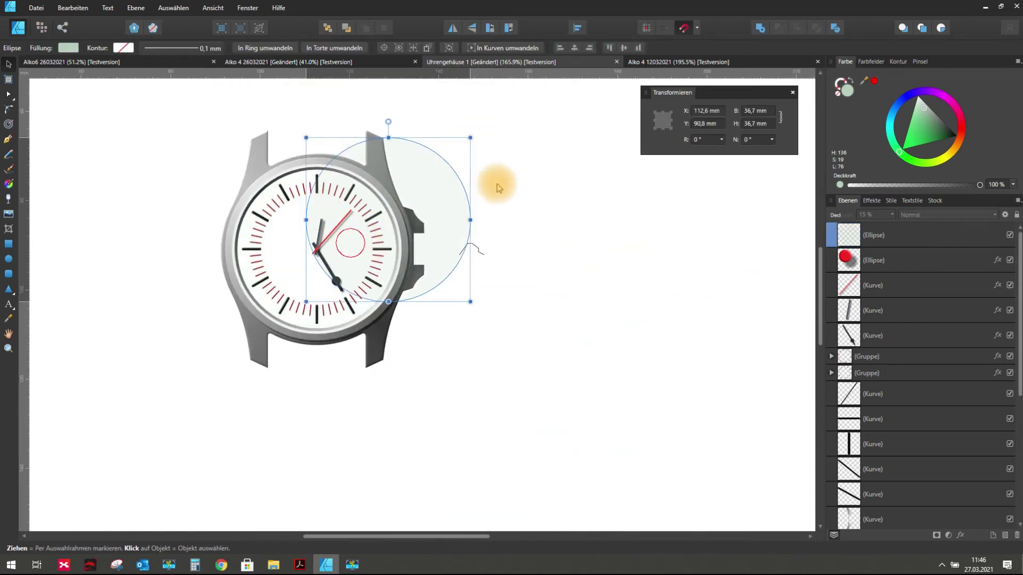
{"action": "left_click", "coordinate": [571, 229]}
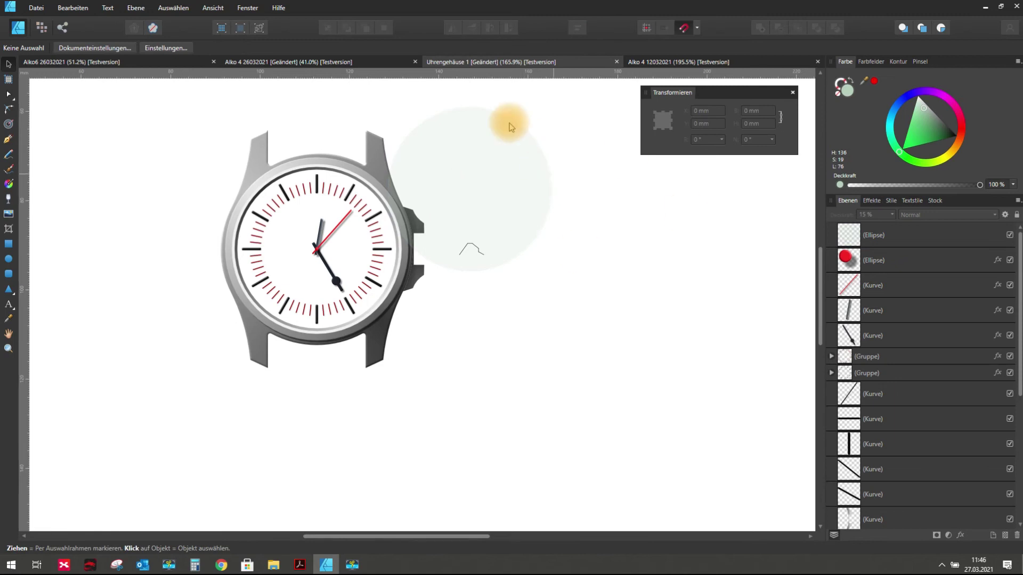
{"action": "left_click", "coordinate": [73, 7]}
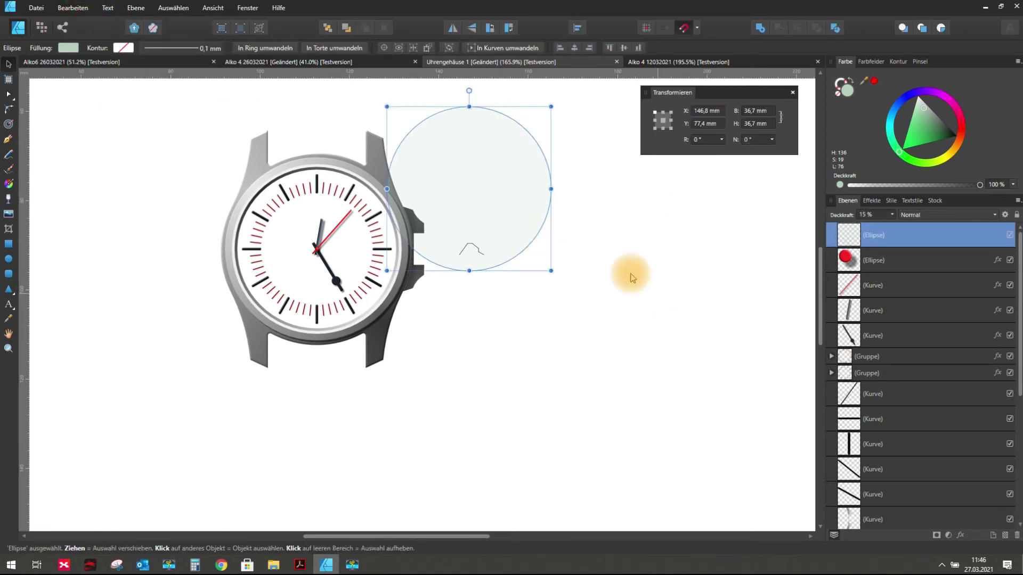
{"action": "left_click", "coordinate": [75, 8]}
{"action": "left_click", "coordinate": [539, 292]}
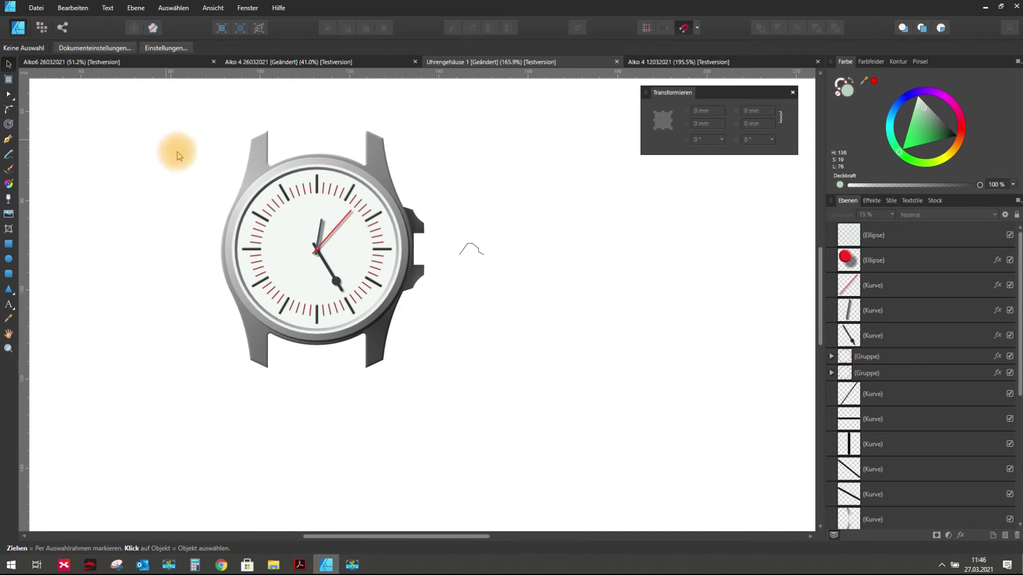
{"action": "scroll", "coordinate": [303, 215], "scroll_direction": "up", "scroll_amount": 1}
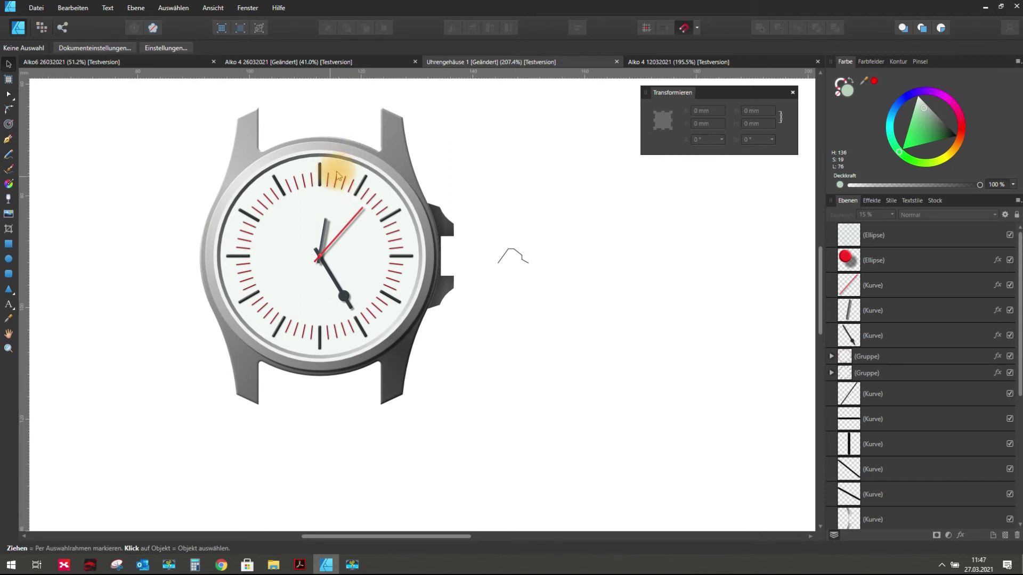
{"action": "scroll", "coordinate": [384, 250], "scroll_direction": "down", "scroll_amount": 1}
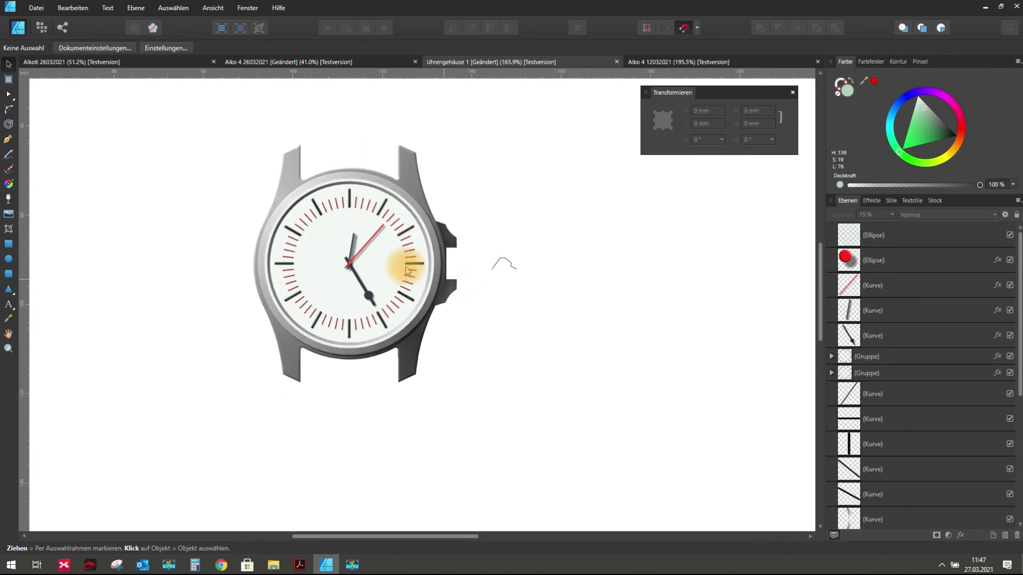
{"action": "scroll", "coordinate": [343, 229], "scroll_direction": "up", "scroll_amount": 2}
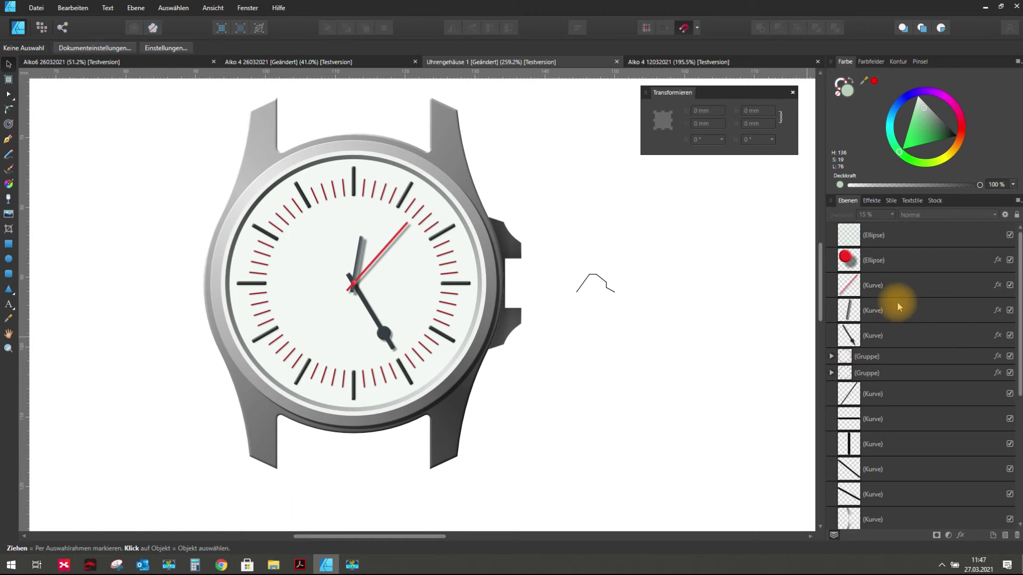
- Duplicate the top 15% overlay ellipse and reselect the topmost copy
{"action": "left_click", "coordinate": [879, 241]}
{"action": "right_click", "coordinate": [878, 240]}
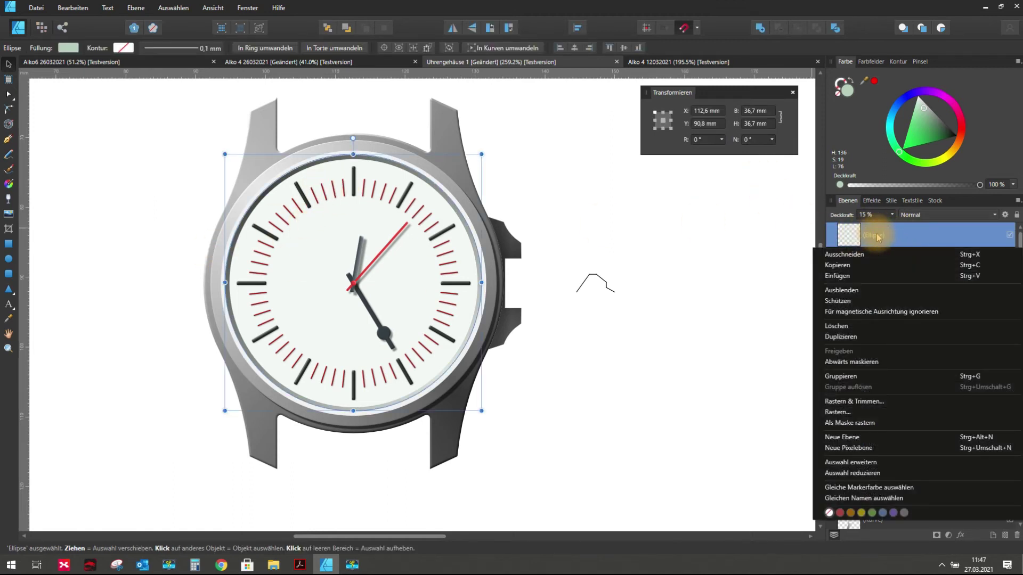
{"action": "left_click", "coordinate": [858, 335]}
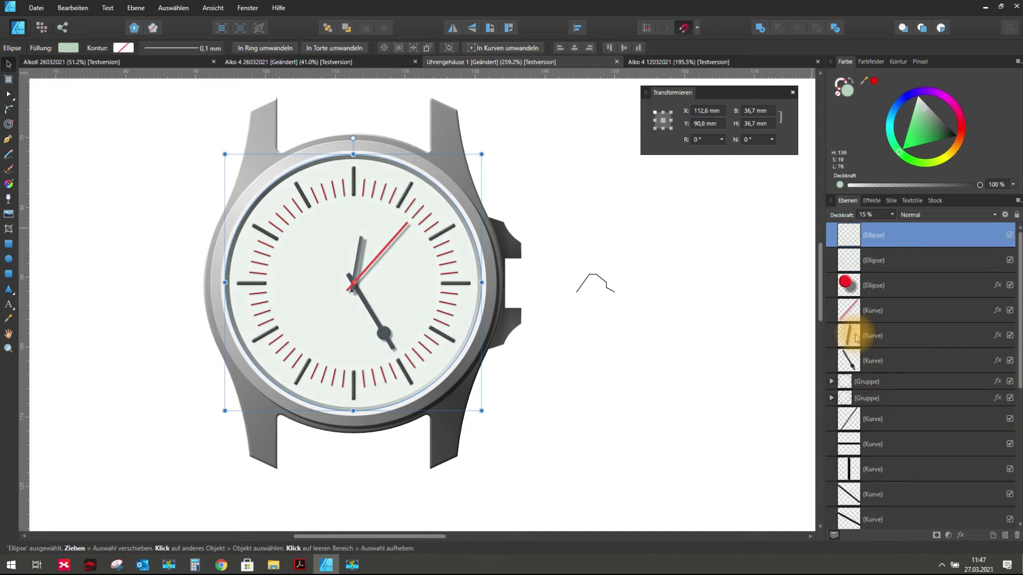
{"action": "left_click", "coordinate": [874, 262]}
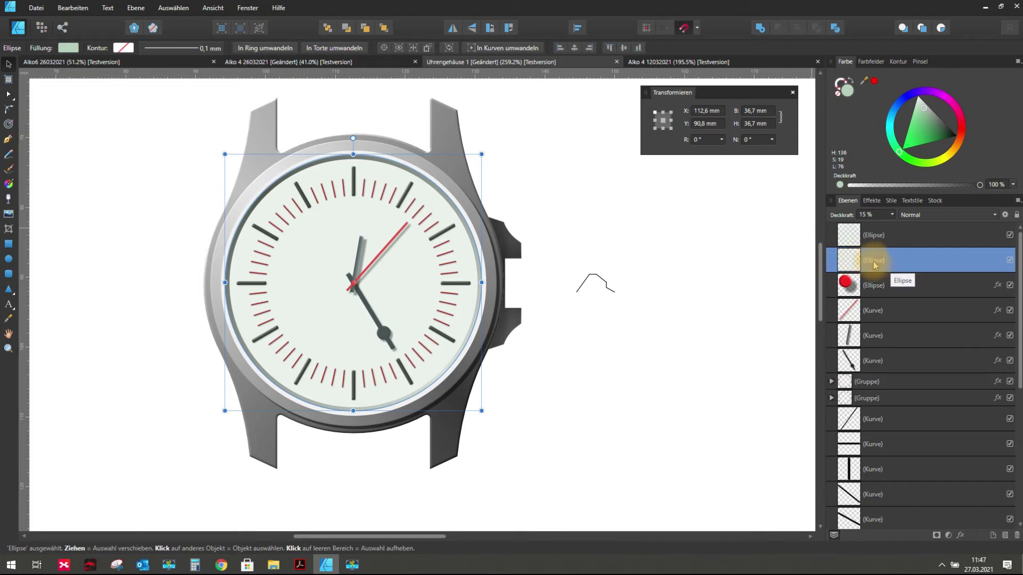
{"action": "left_click", "coordinate": [866, 233]}
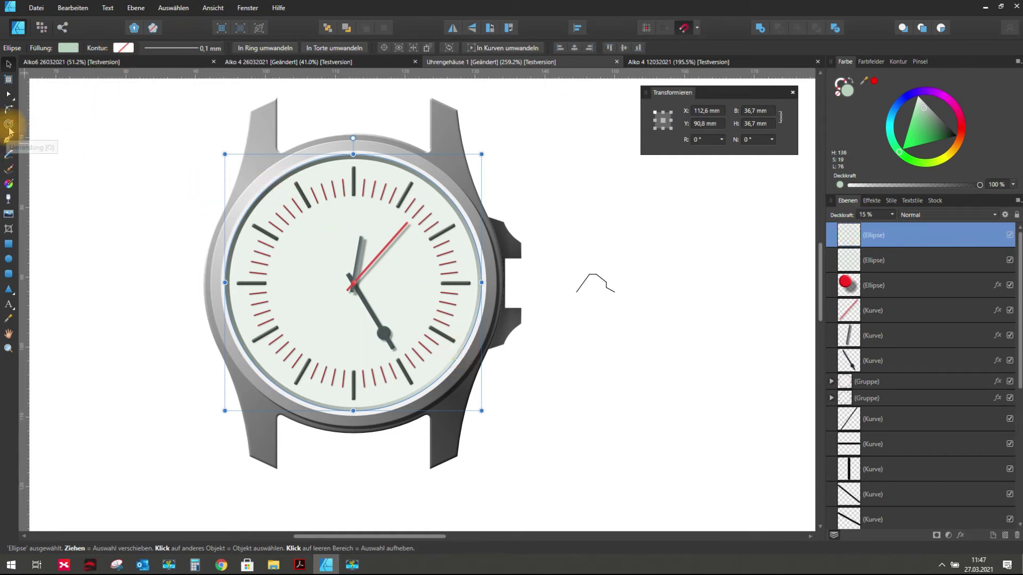
- Lay a diagonal linear gradient across the overlay ellipse and add a white stop
{"action": "left_click", "coordinate": [8, 184]}
{"action": "left_click_drag", "start_coordinate": [273, 205], "coordinate": [438, 348]}
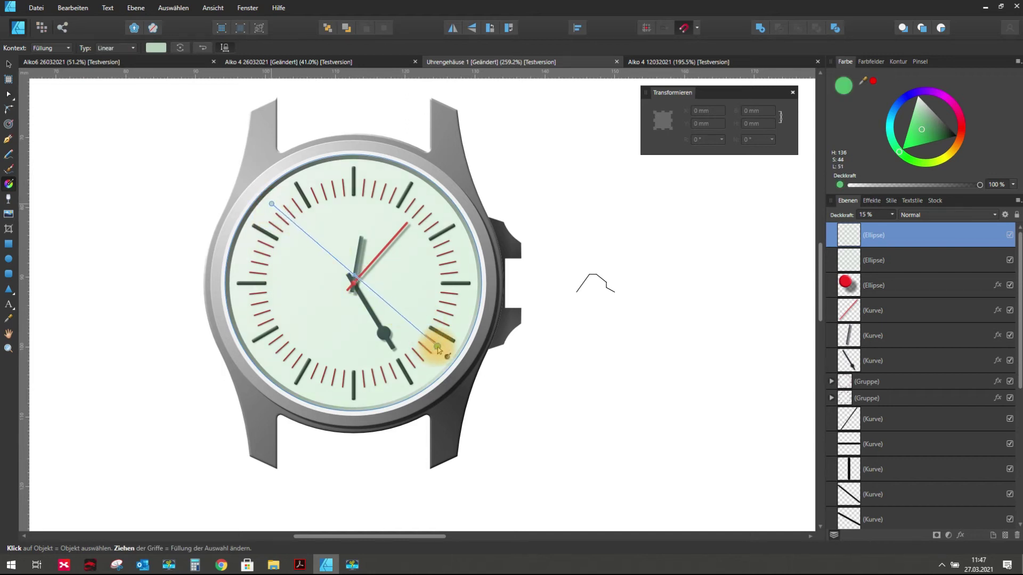
{"action": "left_click", "coordinate": [271, 203]}
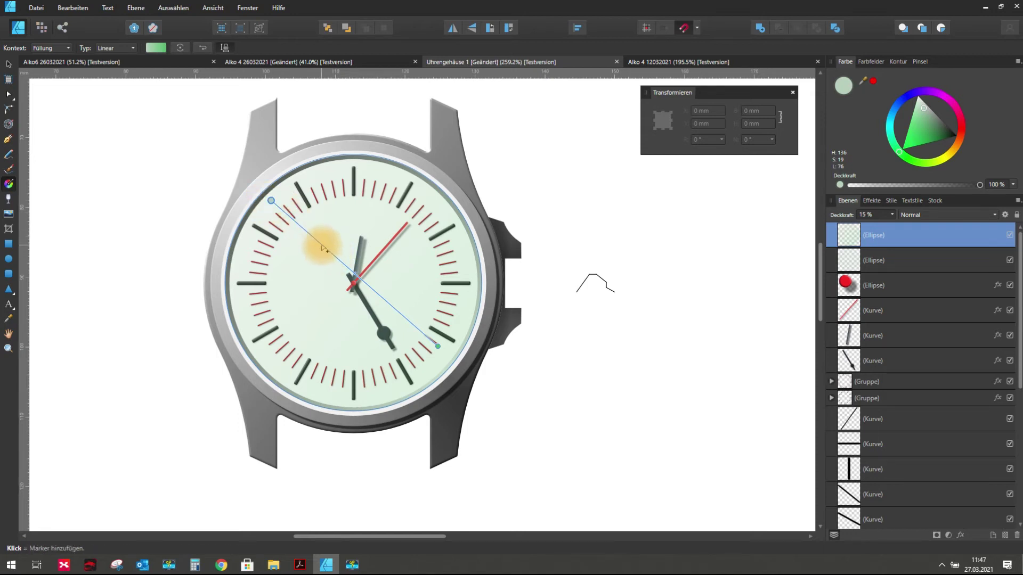
{"action": "left_click", "coordinate": [322, 245]}
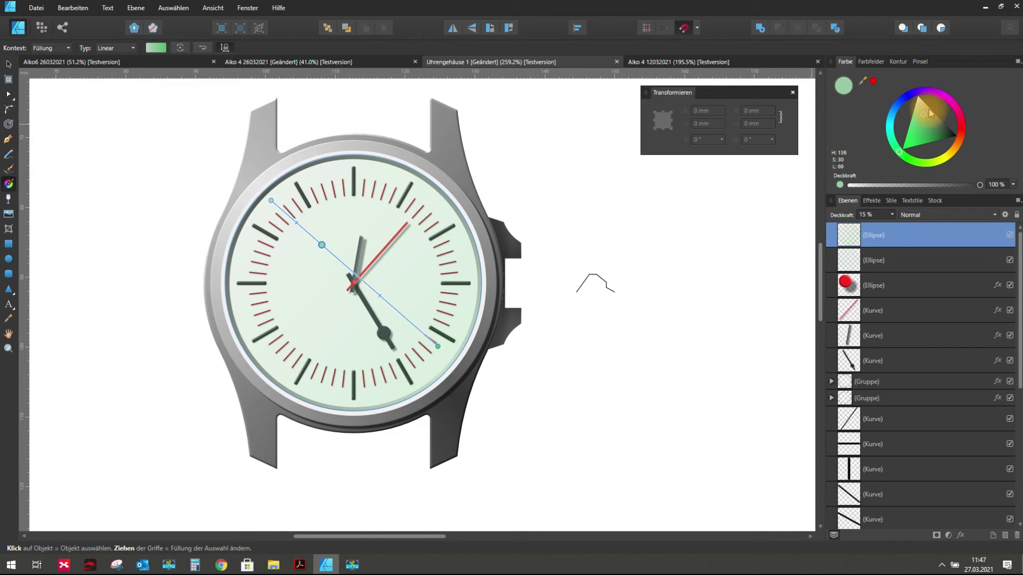
{"action": "left_click_drag", "start_coordinate": [923, 110], "coordinate": [922, 91]}
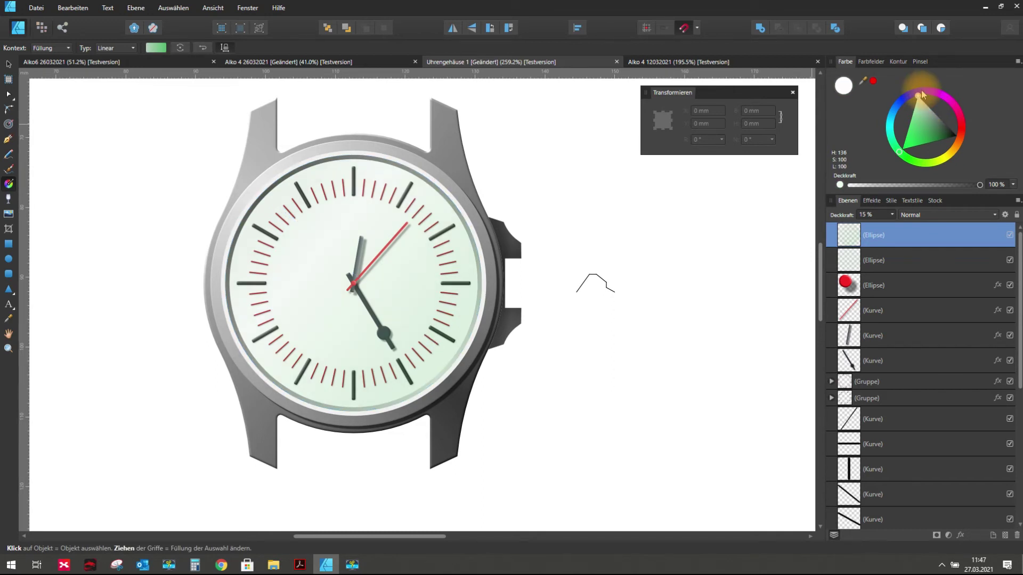
{"action": "left_click", "coordinate": [496, 218]}
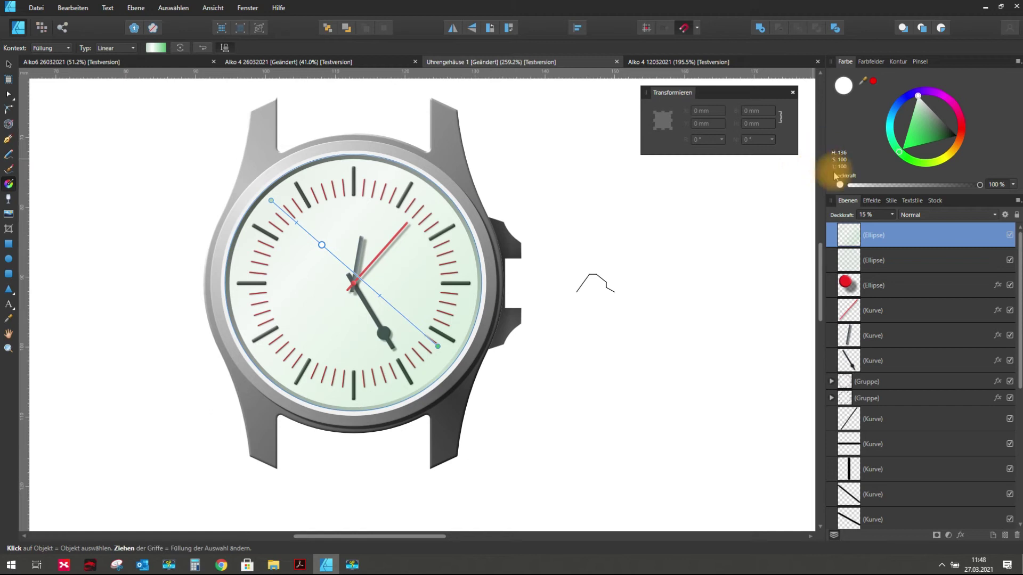
- Raise the ellipse to full opacity and shift the white gradient band up-left
{"action": "left_click", "coordinate": [892, 215]}
{"action": "left_click_drag", "start_coordinate": [892, 228], "coordinate": [971, 229]}
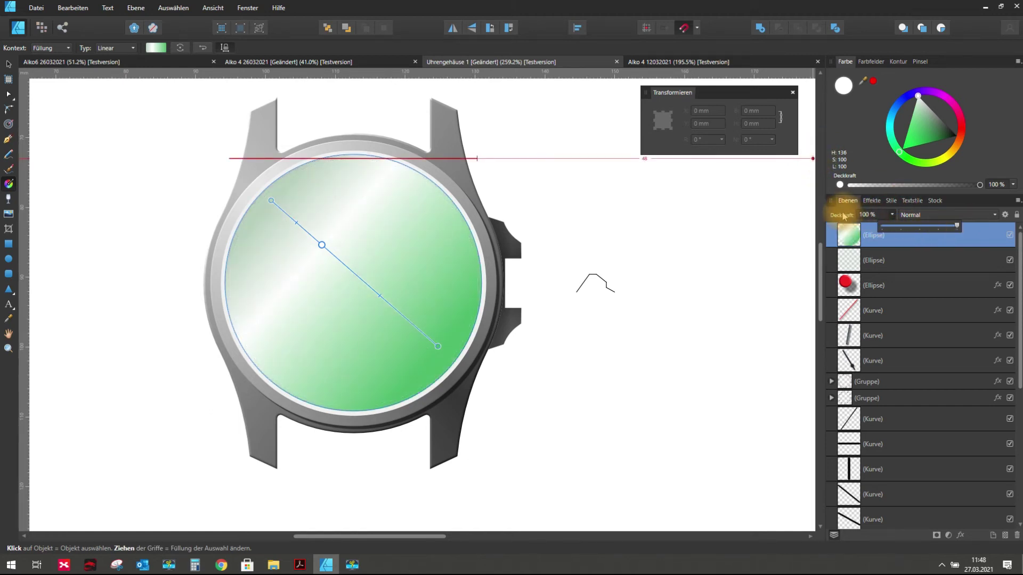
{"action": "left_click", "coordinate": [321, 244]}
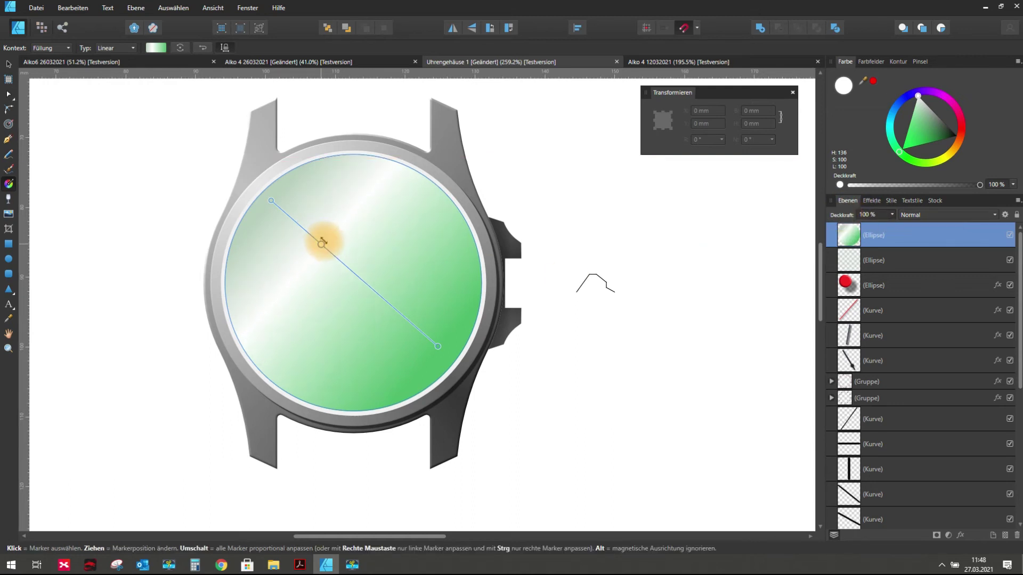
{"action": "left_click_drag", "start_coordinate": [324, 246], "coordinate": [318, 241]}
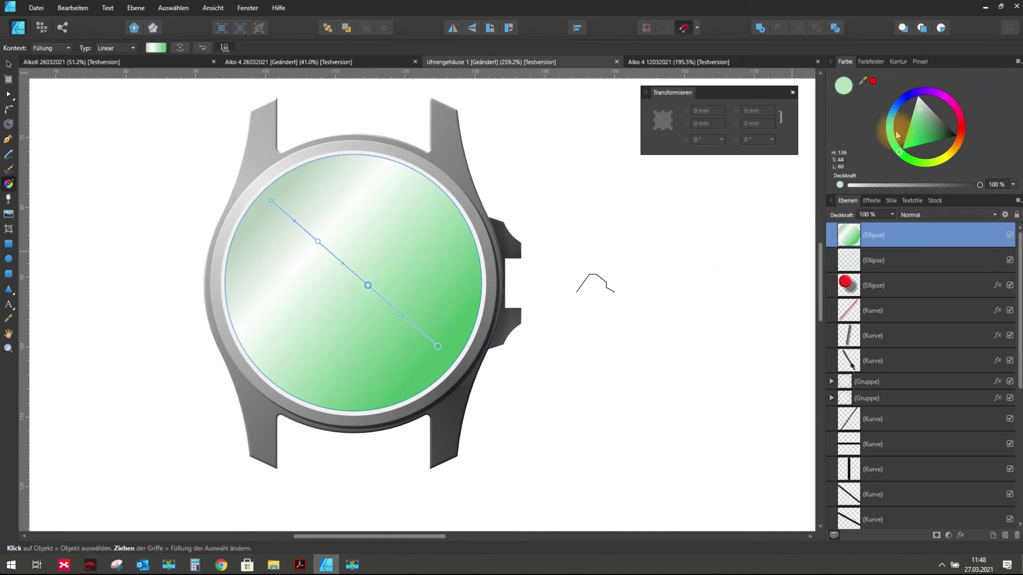
{"action": "left_click_drag", "start_coordinate": [922, 110], "coordinate": [919, 95]}
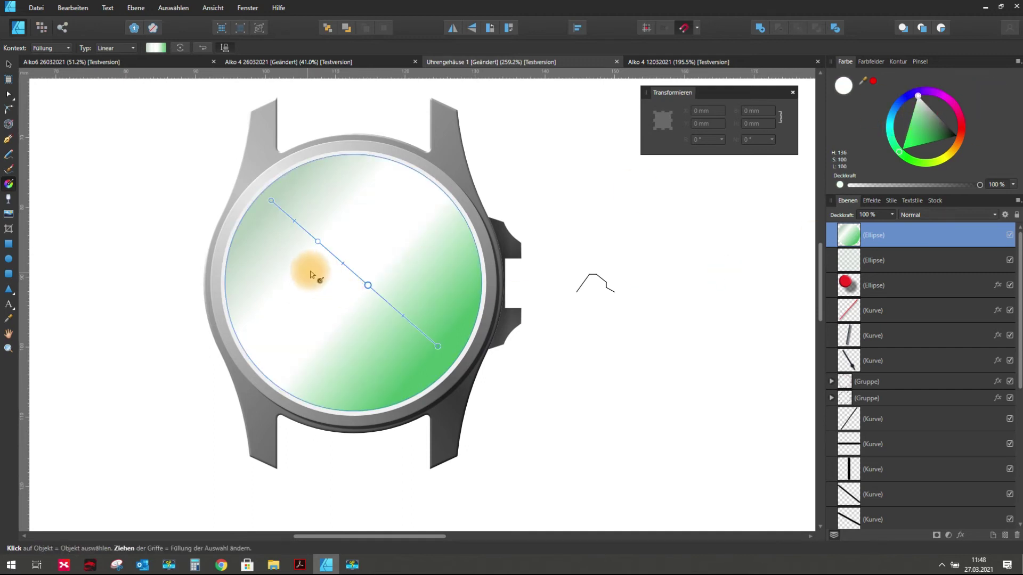
{"action": "left_click", "coordinate": [337, 258]}
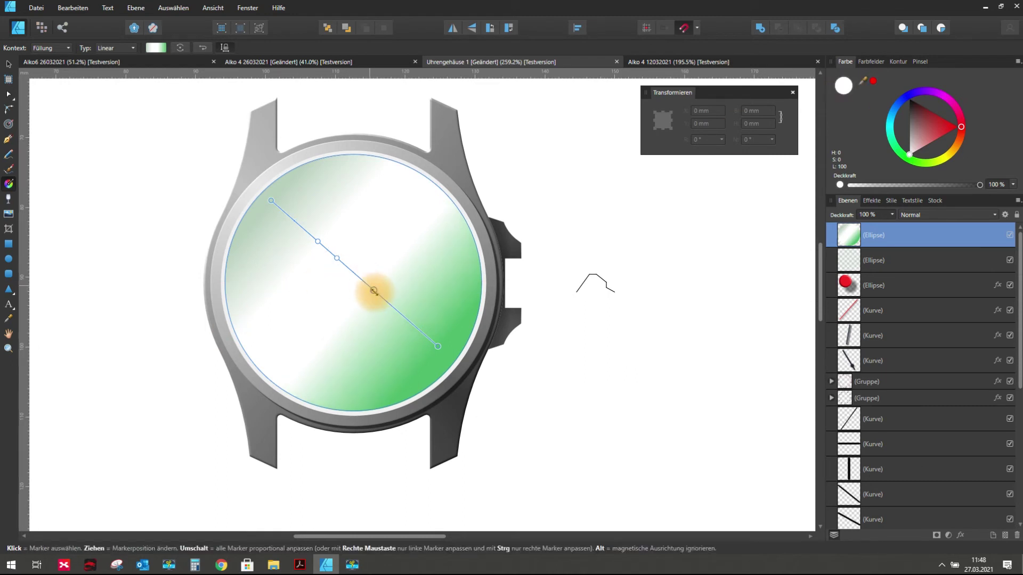
{"action": "left_click_drag", "start_coordinate": [374, 291], "coordinate": [345, 265]}
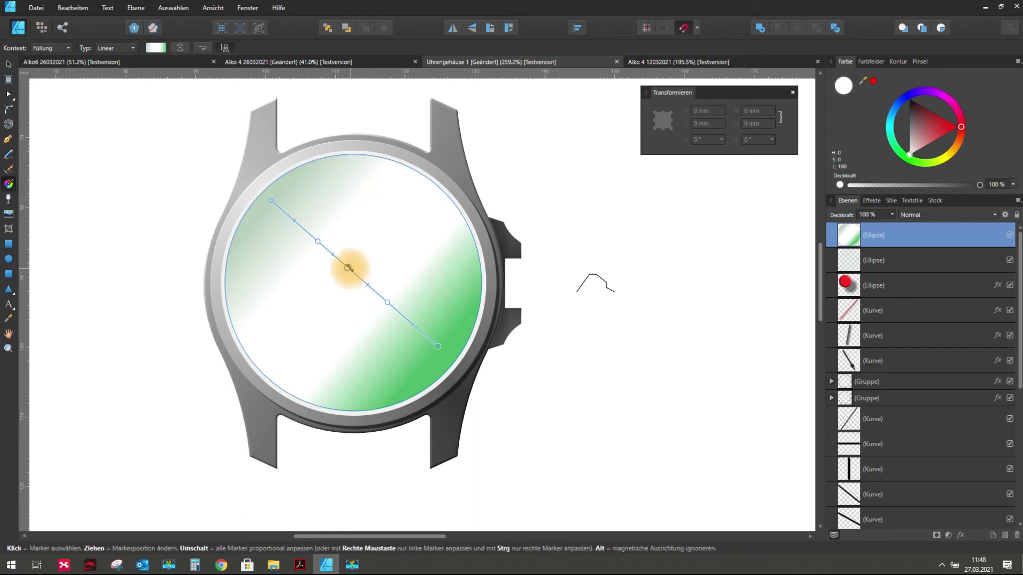
- Set the ellipse's fill type to none, removing the gradient entirely
{"action": "left_click", "coordinate": [115, 48]}
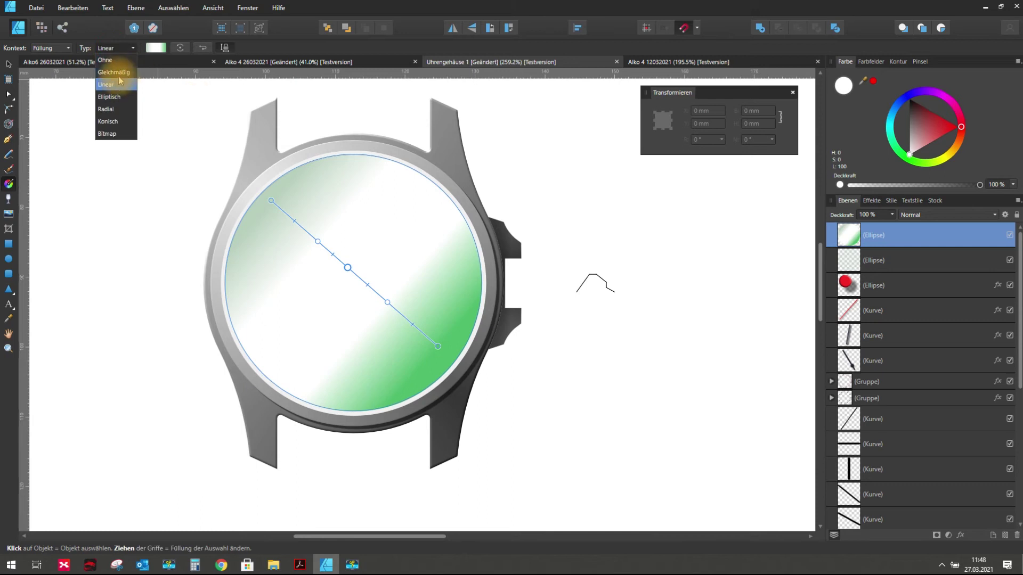
{"action": "left_click", "coordinate": [156, 47]}
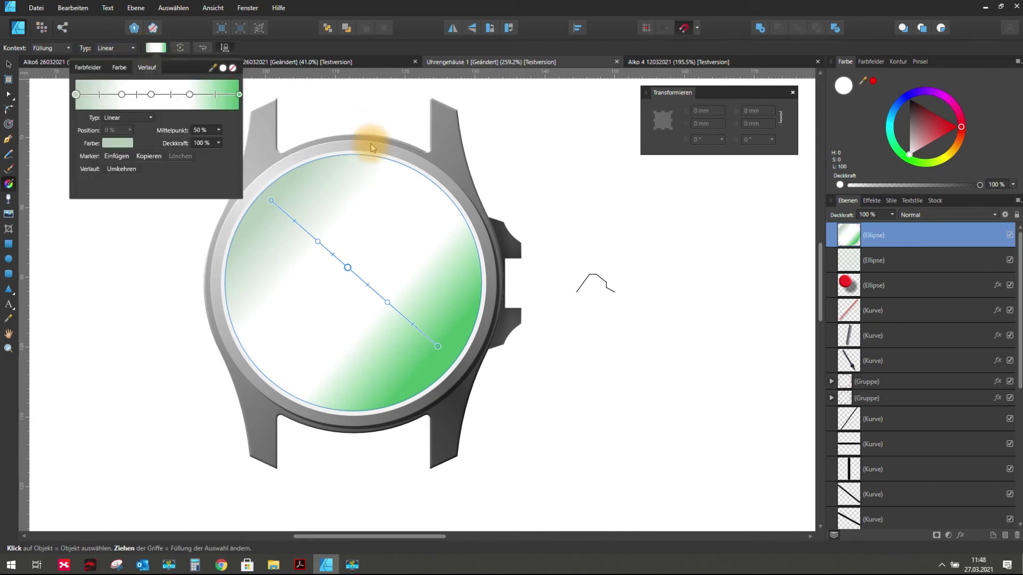
{"action": "left_click", "coordinate": [151, 95]}
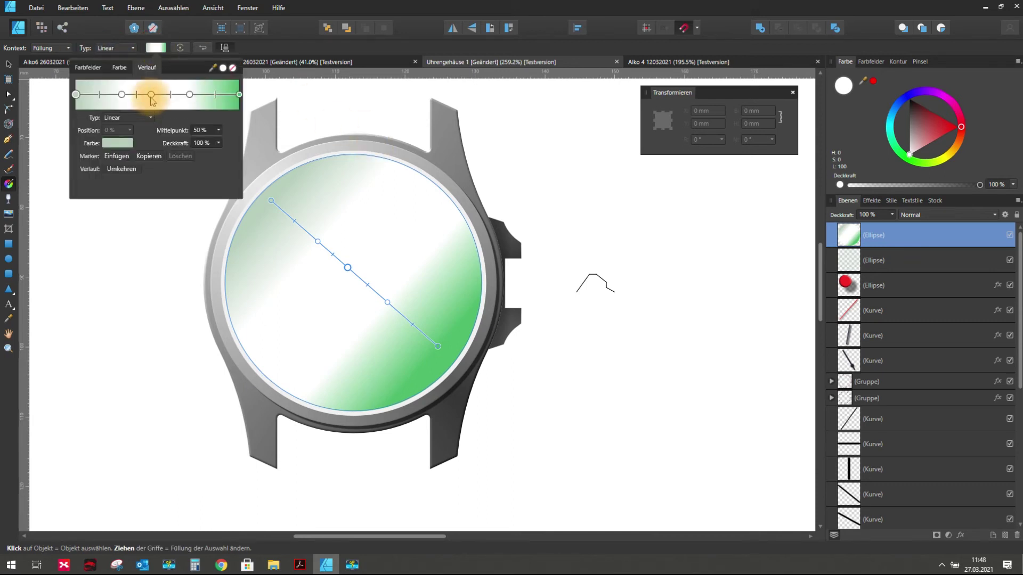
{"action": "left_click", "coordinate": [234, 68]}
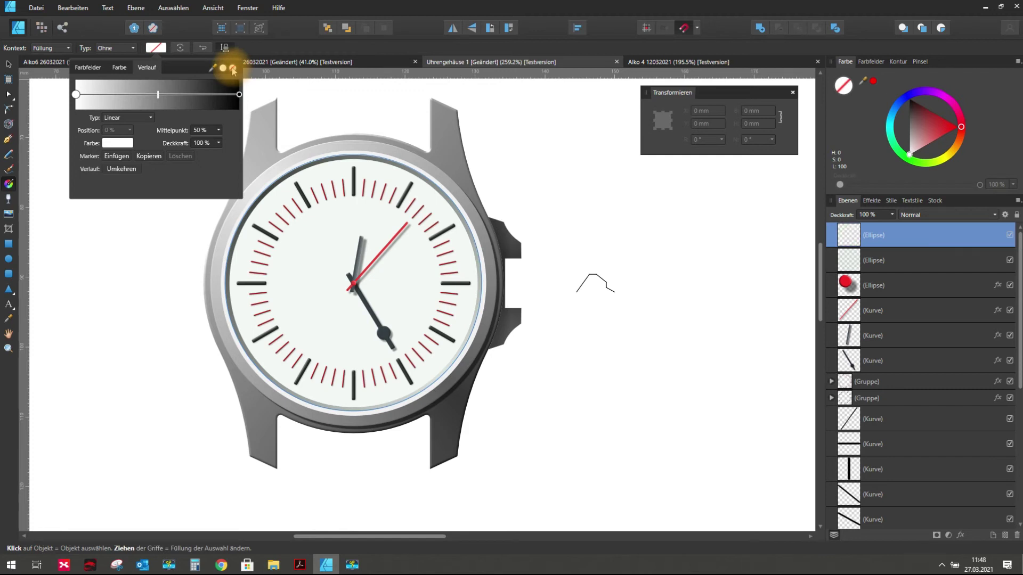
- Reselect the top ellipse over the dial and give it a solid white fill
{"action": "left_click", "coordinate": [8, 64]}
{"action": "left_click", "coordinate": [535, 177]}
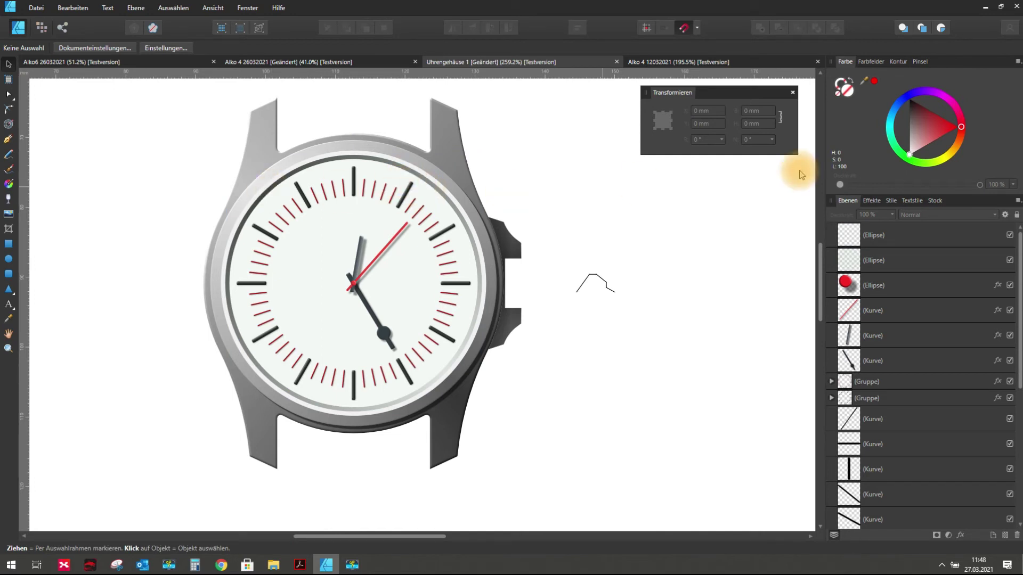
{"action": "left_click", "coordinate": [847, 235]}
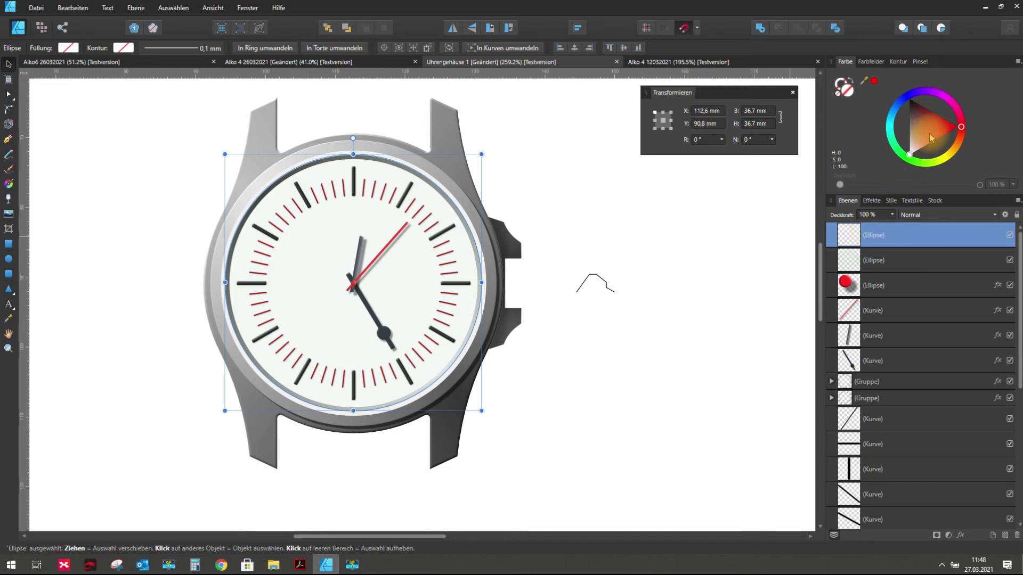
{"action": "mouse_move", "coordinate": [912, 159]}
{"action": "left_mouse_down"}
{"action": "mouse_move", "coordinate": [922, 122]}
{"action": "mouse_move", "coordinate": [908, 162]}
{"action": "left_mouse_up"}
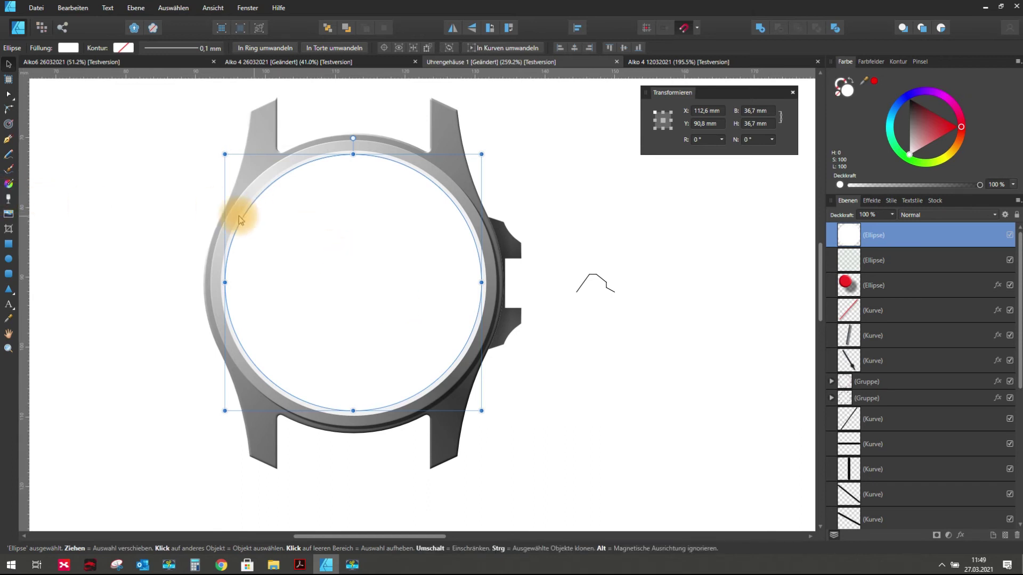
- Apply an upper-left to lower-right transparency fade on the white ellipse, adding a middle stop
{"action": "left_click", "coordinate": [9, 200]}
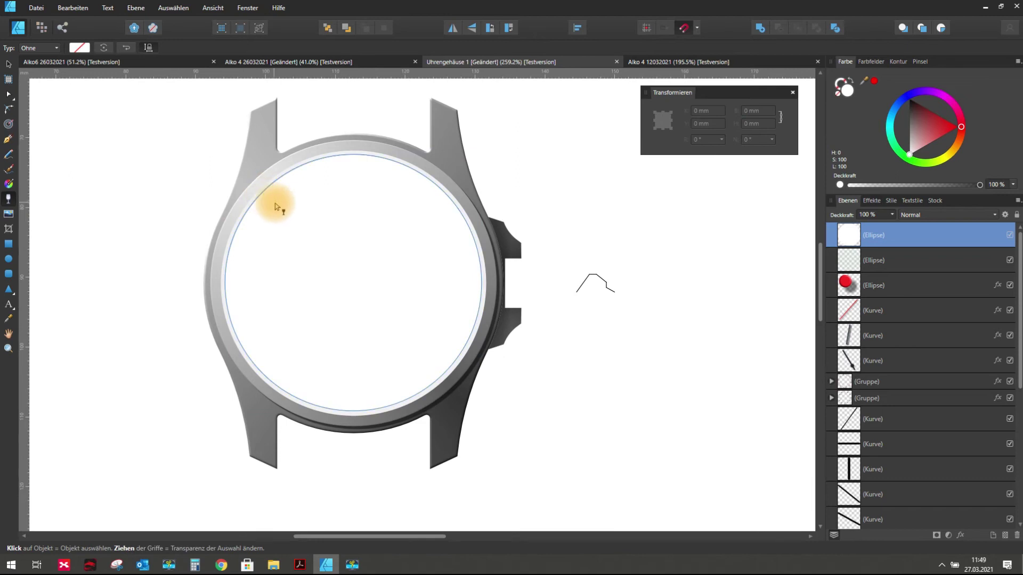
{"action": "left_click_drag", "start_coordinate": [272, 202], "coordinate": [441, 358]}
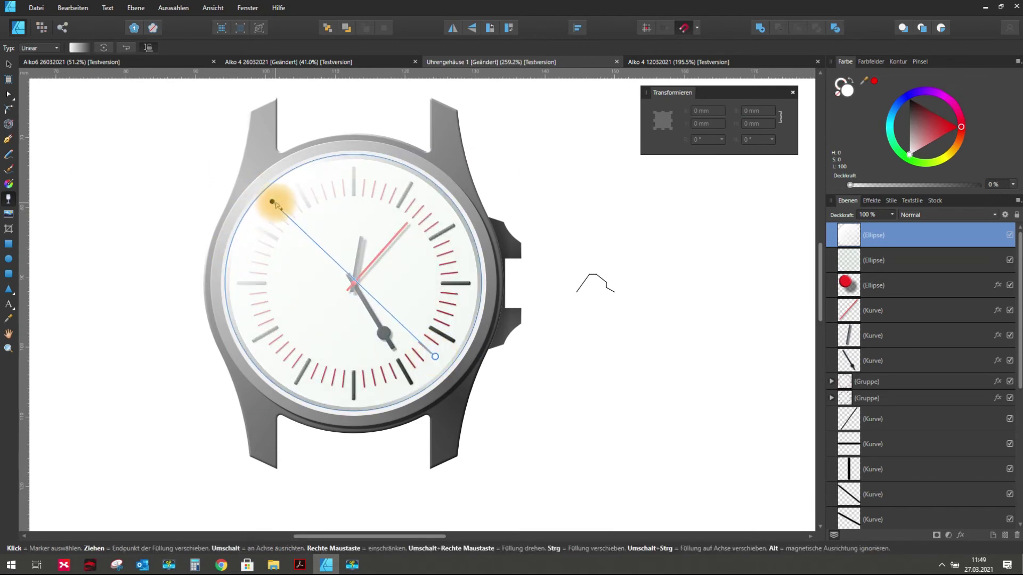
{"action": "left_click_drag", "start_coordinate": [271, 201], "coordinate": [275, 201]}
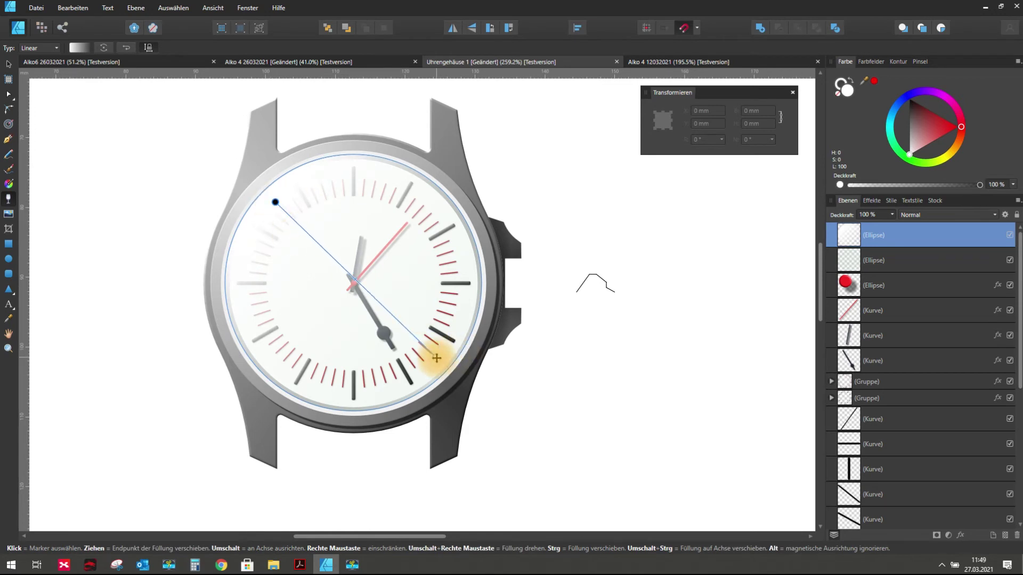
{"action": "left_click", "coordinate": [326, 252]}
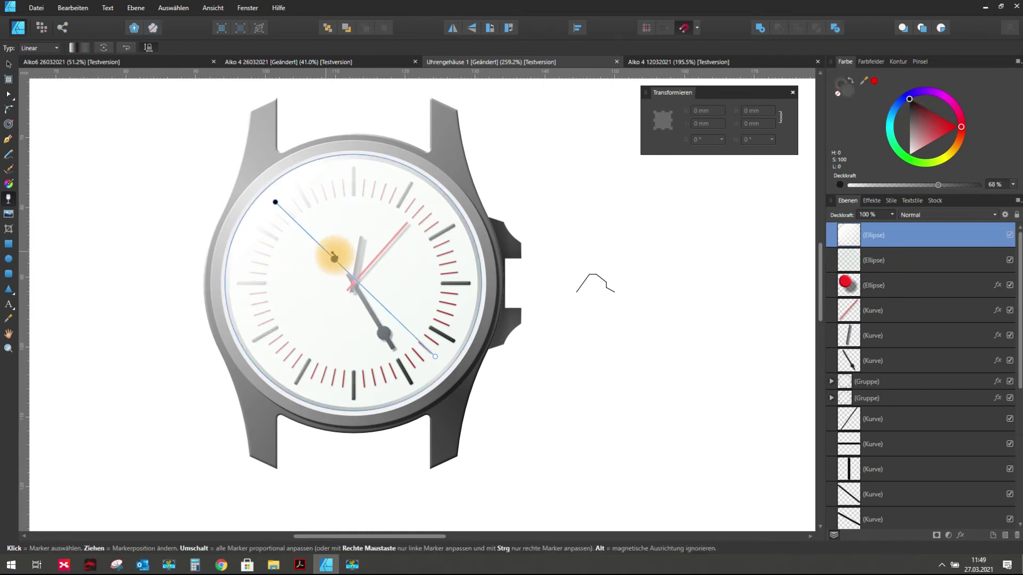
- Adjust the fade's start stop and move the middle stop toward the dial centre
{"action": "left_click", "coordinate": [274, 202]}
{"action": "left_click_drag", "start_coordinate": [917, 140], "coordinate": [859, 159]}
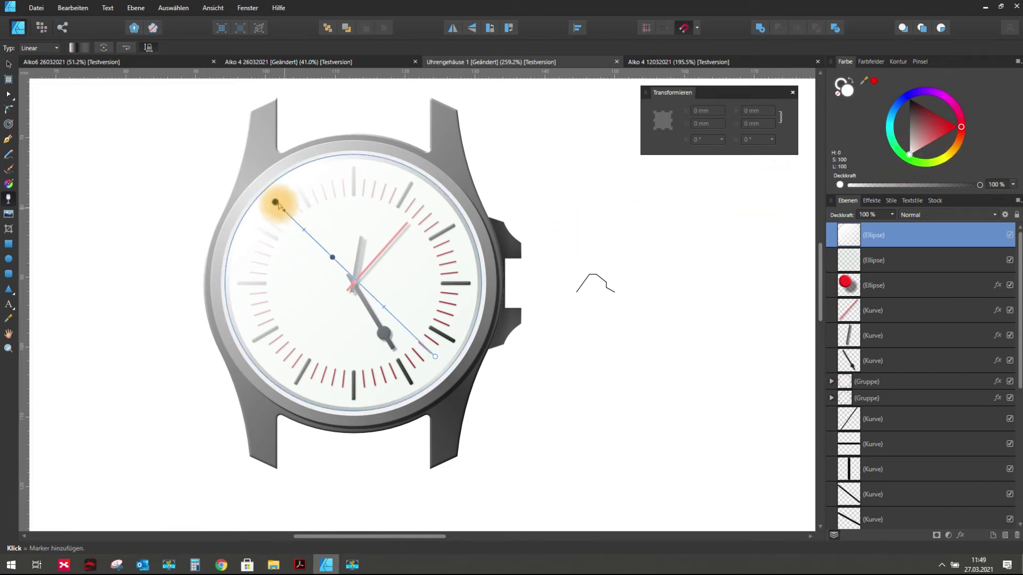
{"action": "left_click", "coordinate": [276, 203]}
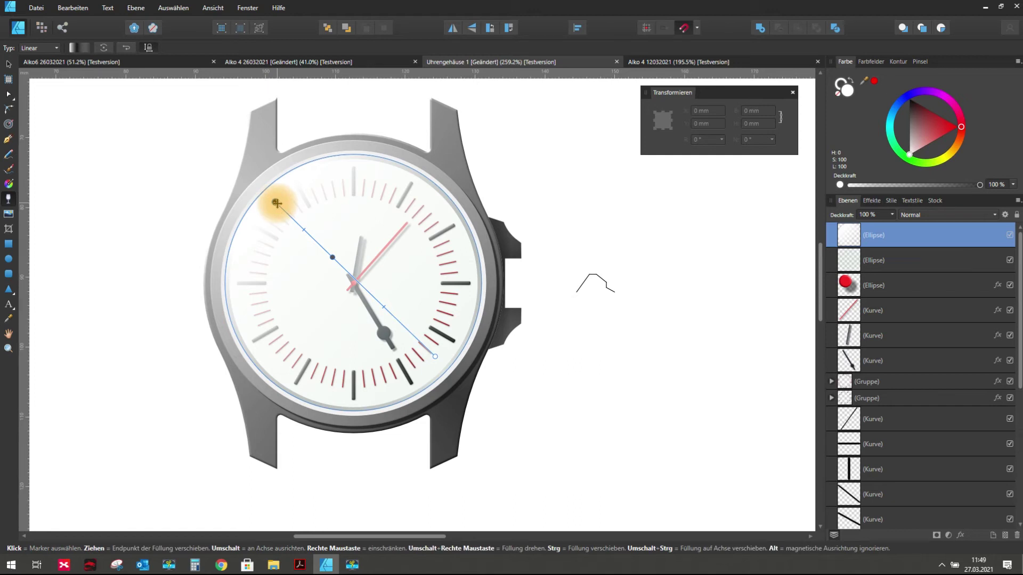
{"action": "left_click_drag", "start_coordinate": [332, 258], "coordinate": [343, 267]}
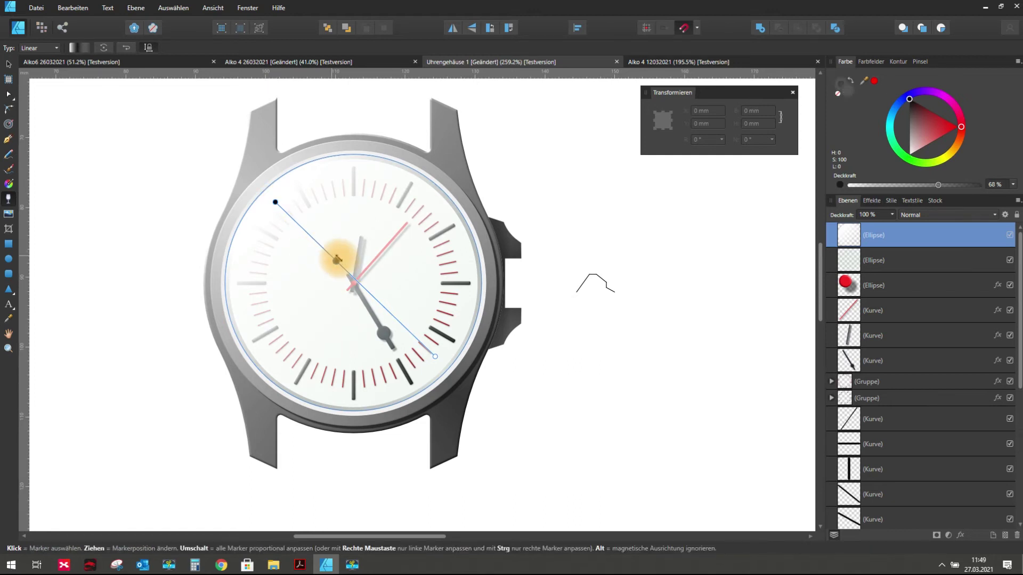
{"action": "left_click", "coordinate": [86, 49]}
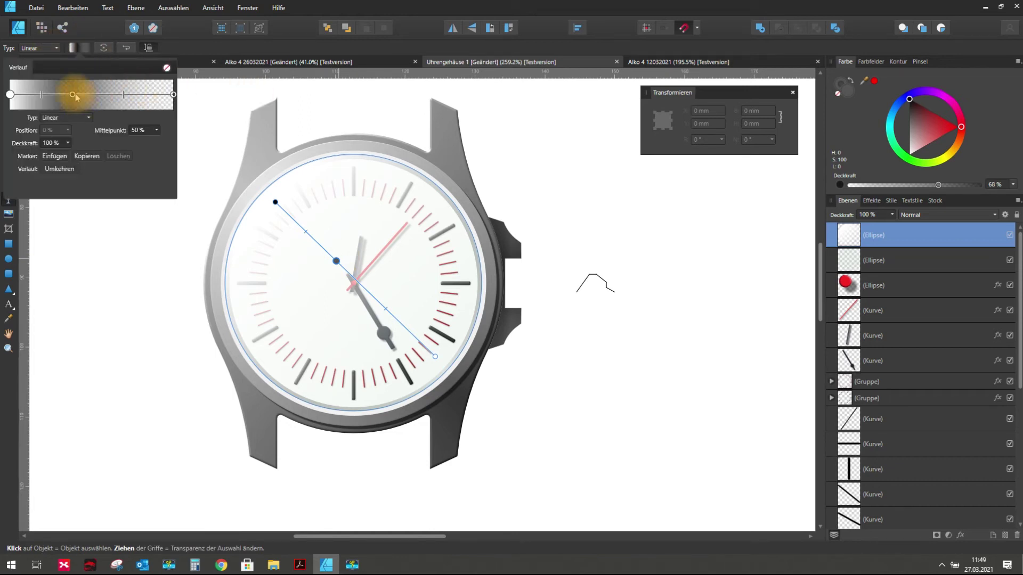
- Move the middle transparency stop to 48% and add a 0%-opacity stop at 28%
{"action": "left_click_drag", "start_coordinate": [72, 96], "coordinate": [88, 95]}
{"action": "left_click", "coordinate": [16, 96]}
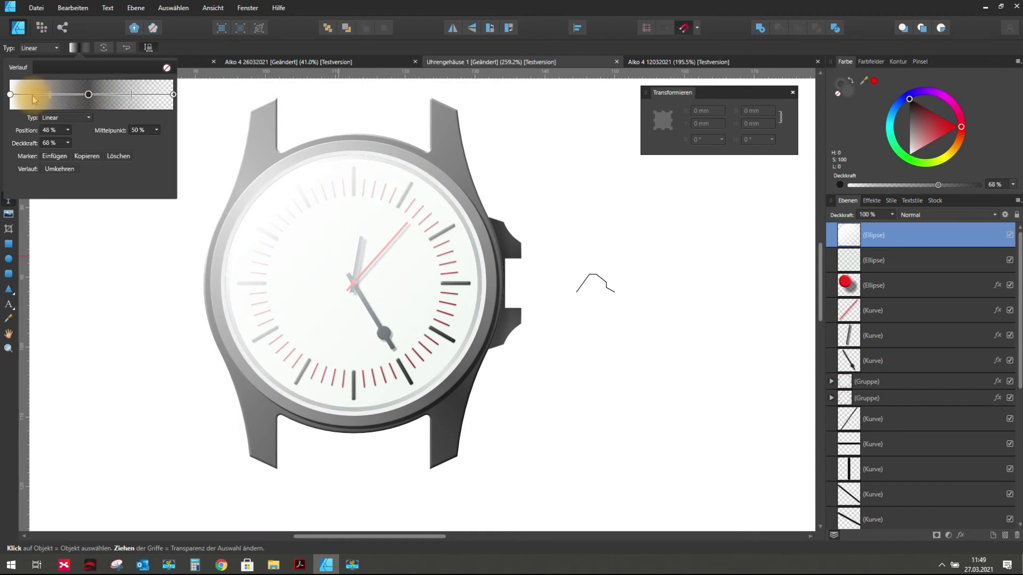
{"action": "left_click", "coordinate": [55, 95]}
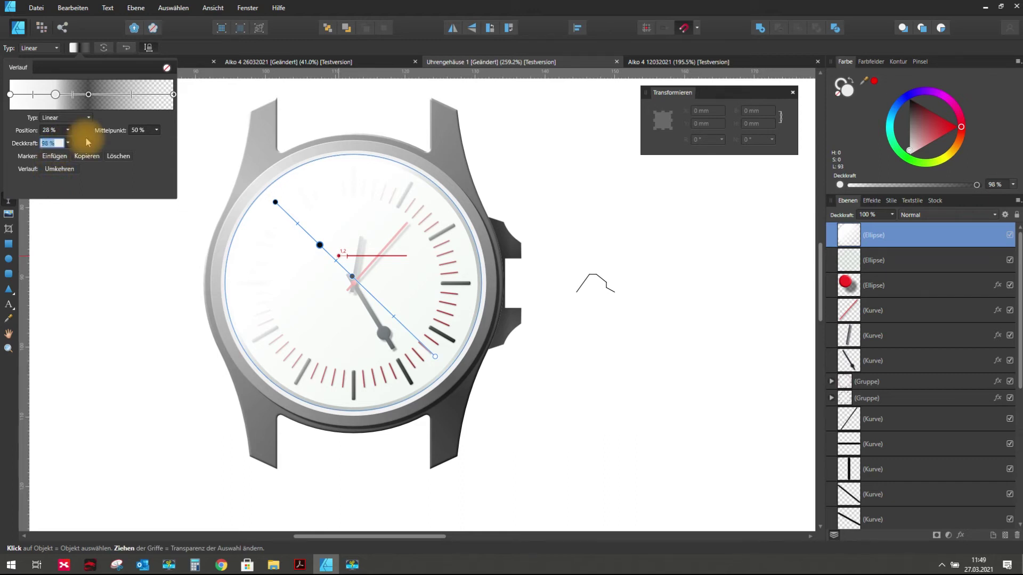
{"action": "type", "text": "0"}
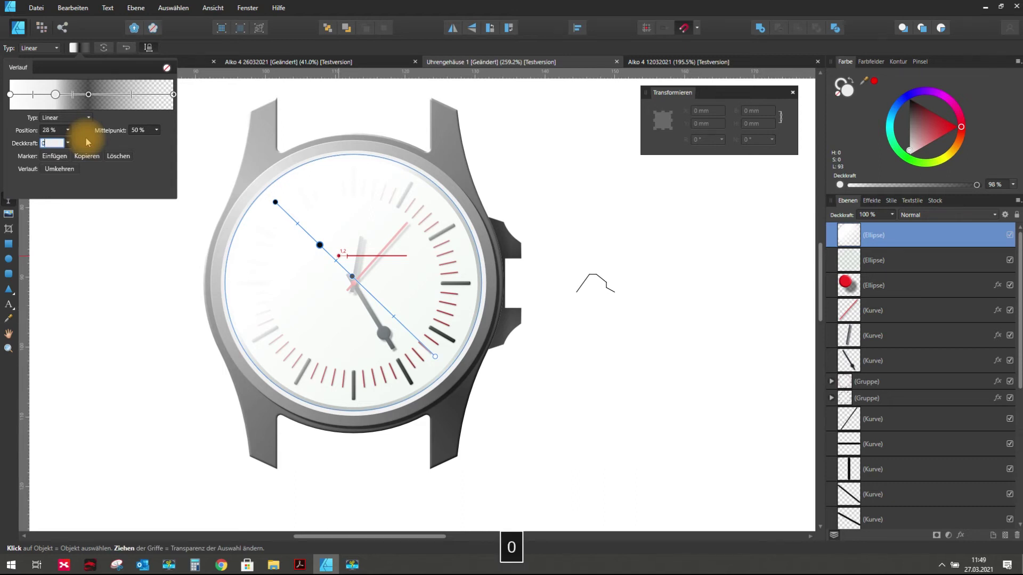
{"action": "key", "text": "Return"}
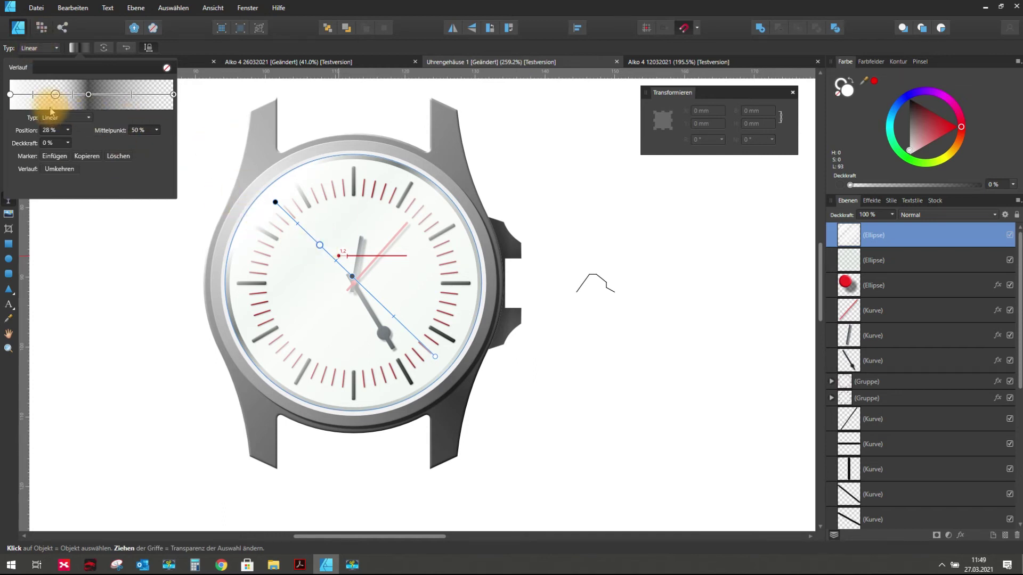
- Make the left end fully transparent, add a stop near 29%, and move the 68% stop to 39%
{"action": "left_click", "coordinate": [10, 95]}
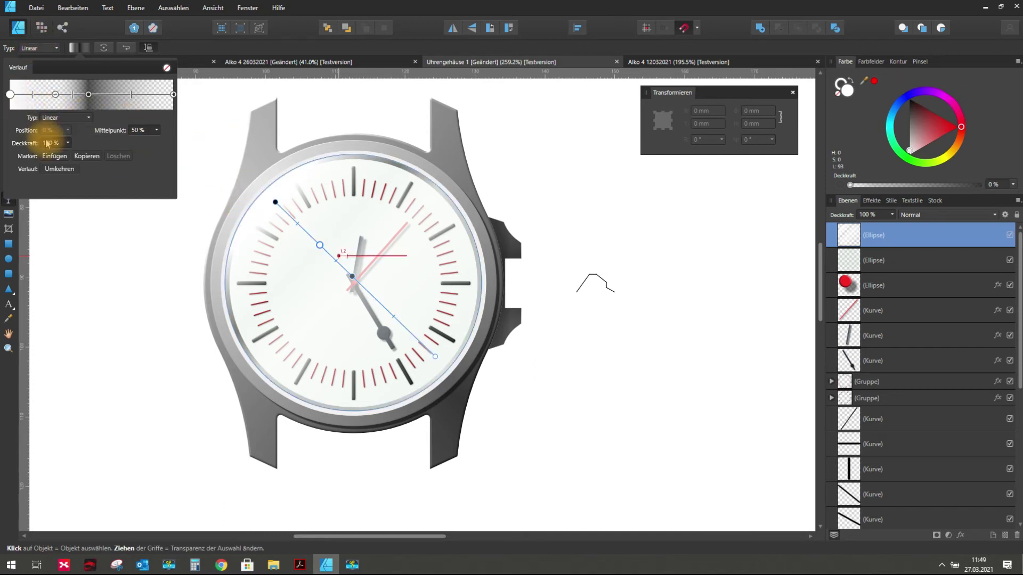
{"action": "left_click_drag", "start_coordinate": [69, 146], "coordinate": [5, 154]}
{"action": "left_click", "coordinate": [95, 139]}
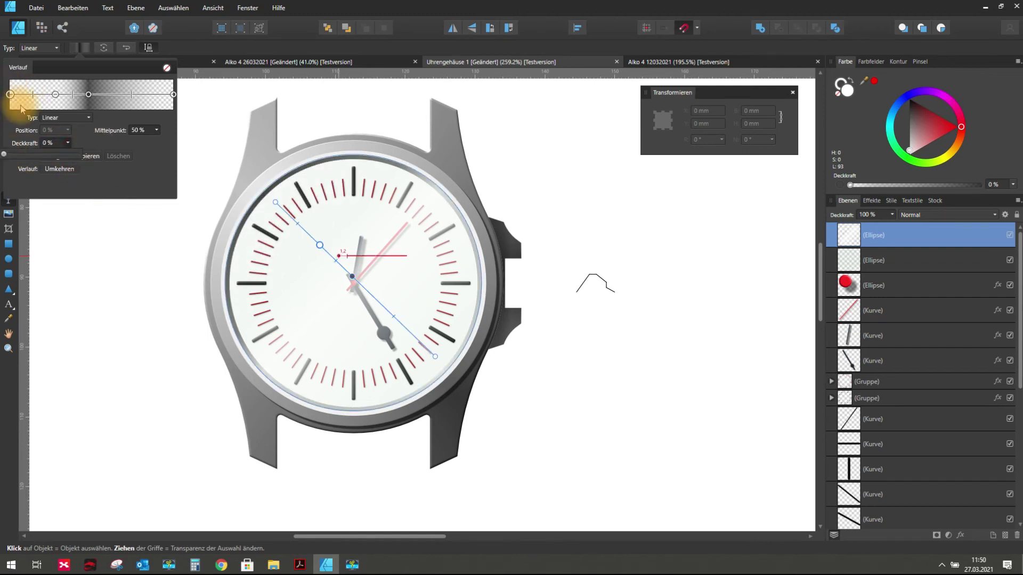
{"action": "left_click", "coordinate": [56, 95]}
{"action": "left_click_drag", "start_coordinate": [47, 95], "coordinate": [74, 94]}
{"action": "left_click", "coordinate": [338, 210]}
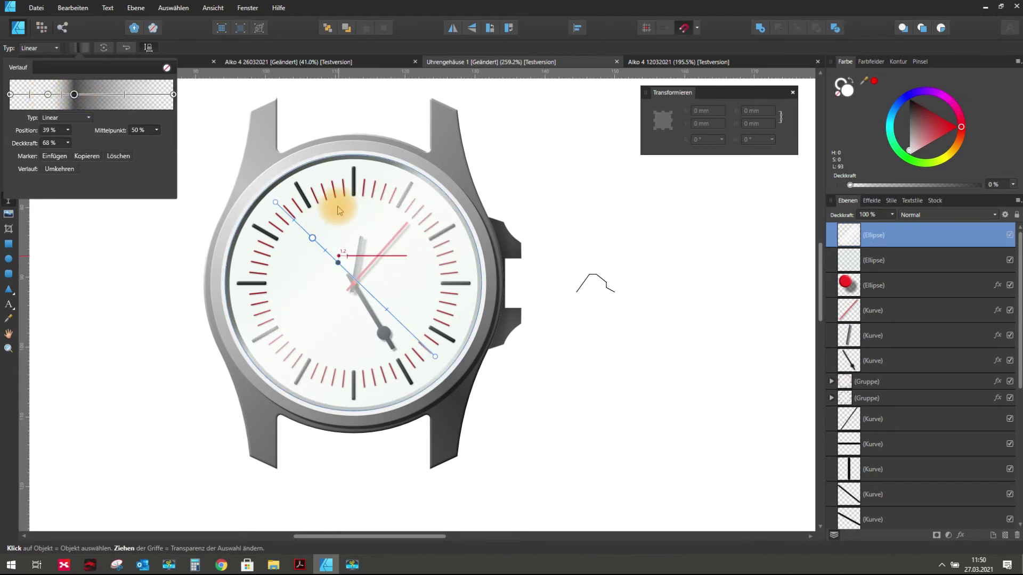
- Add fully opaque transparency stops at 61% and further right
{"action": "left_click", "coordinate": [109, 94]}
{"action": "left_click", "coordinate": [67, 143]}
{"action": "mouse_move", "coordinate": [71, 156]}
{"action": "left_mouse_down"}
{"action": "mouse_move", "coordinate": [125, 156]}
{"action": "mouse_move", "coordinate": [10, 155]}
{"action": "left_mouse_up"}
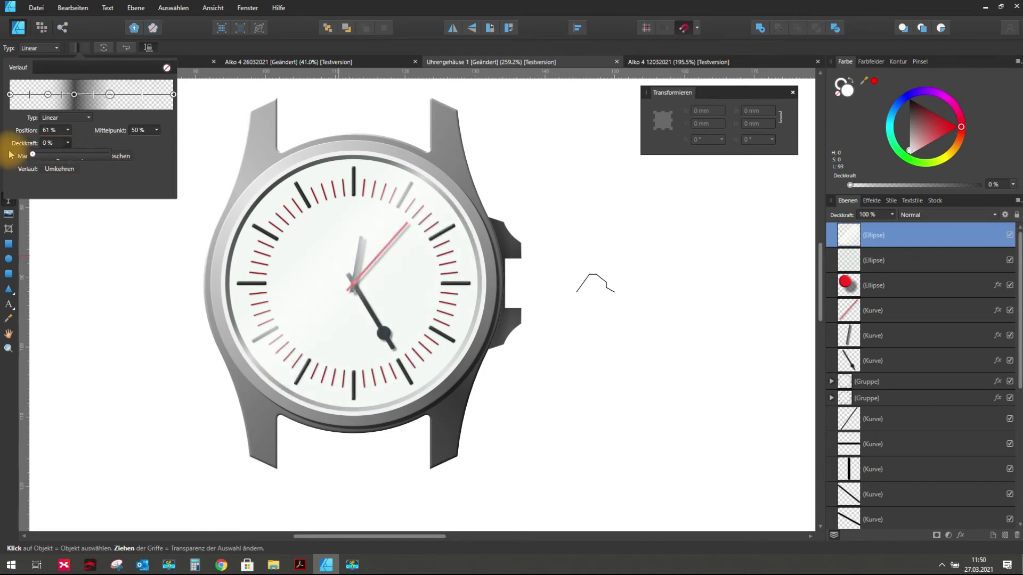
{"action": "left_click", "coordinate": [109, 96]}
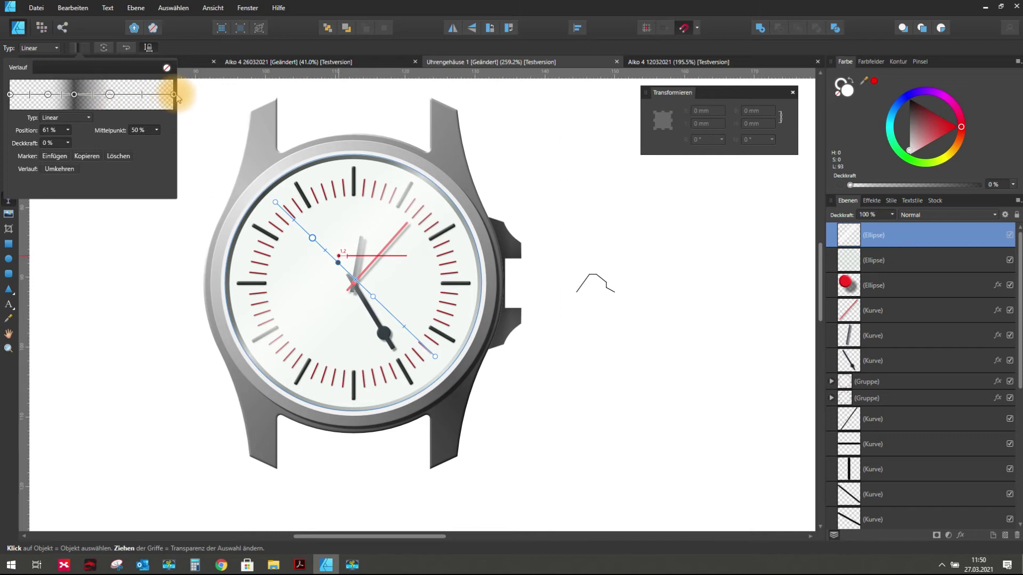
{"action": "left_click", "coordinate": [147, 96]}
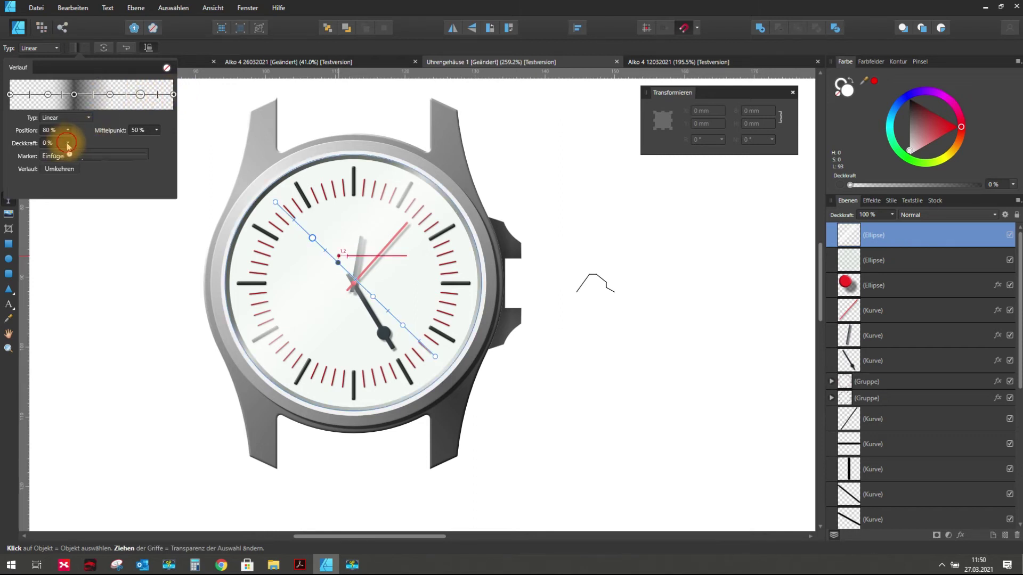
{"action": "left_click_drag", "start_coordinate": [72, 156], "coordinate": [158, 155]}
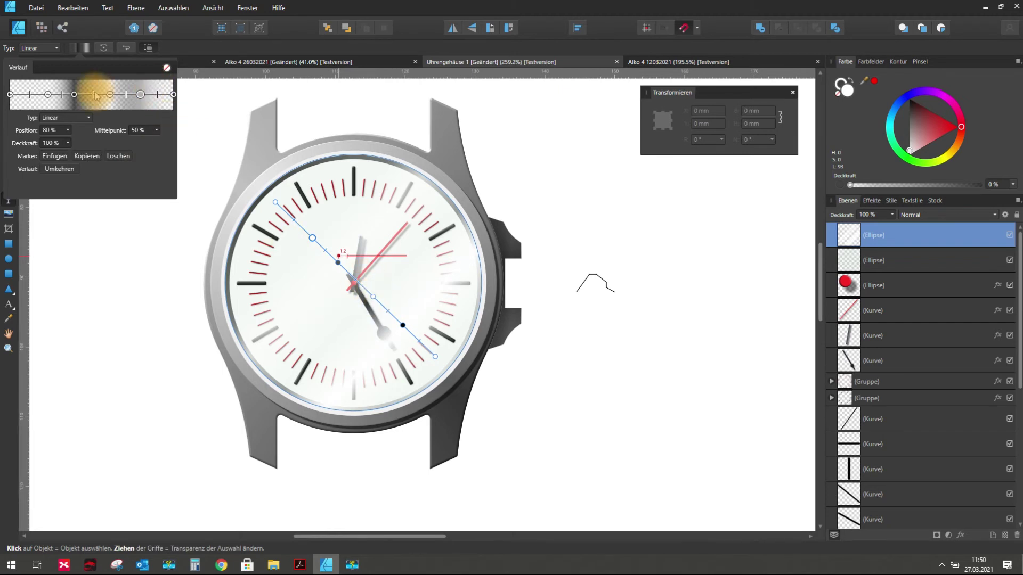
- Position the opaque stop at about 77% and another stop at about 40%
{"action": "left_click_drag", "start_coordinate": [140, 94], "coordinate": [101, 96]}
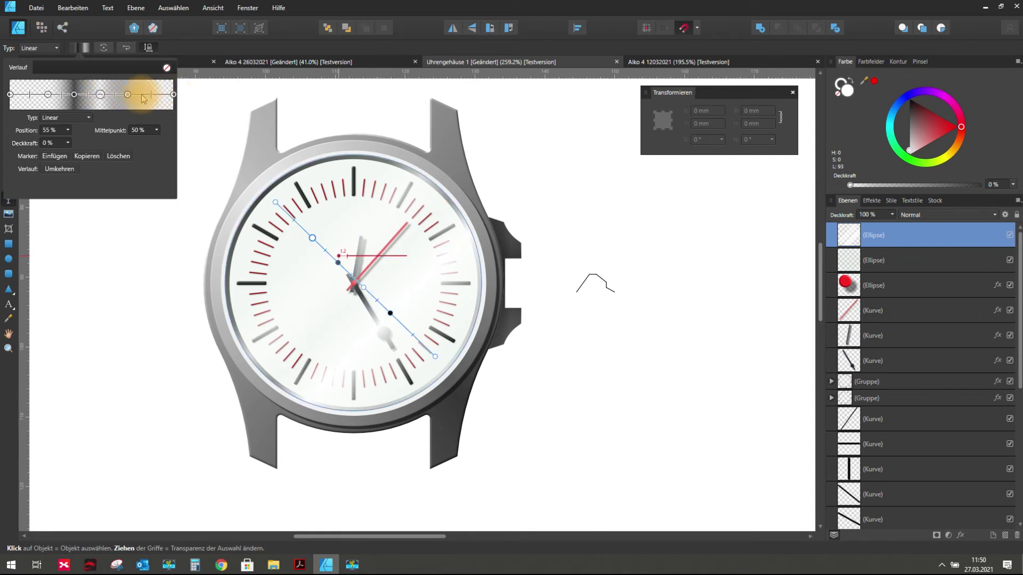
{"action": "left_click_drag", "start_coordinate": [127, 97], "coordinate": [137, 97]}
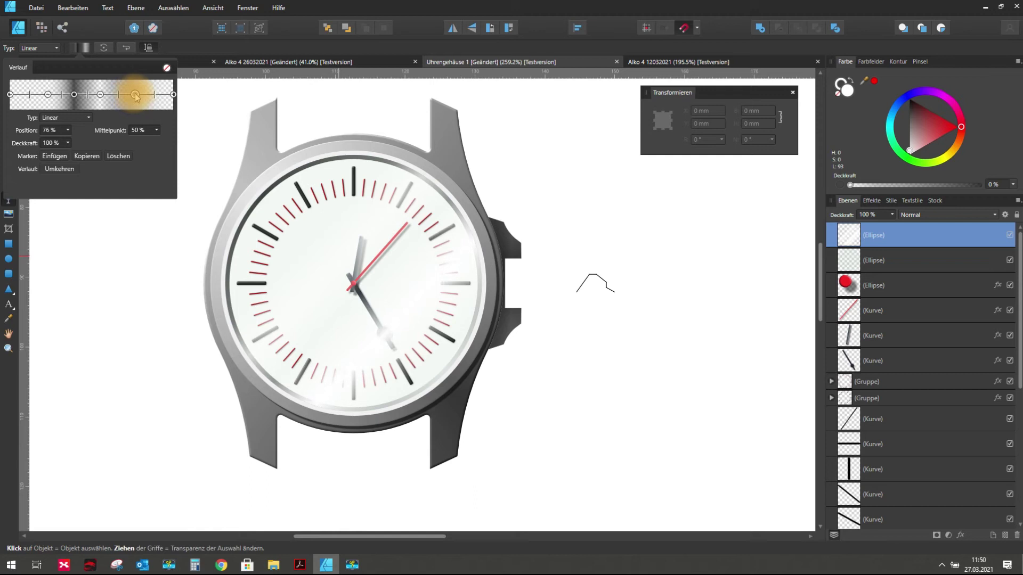
{"action": "left_click", "coordinate": [76, 95]}
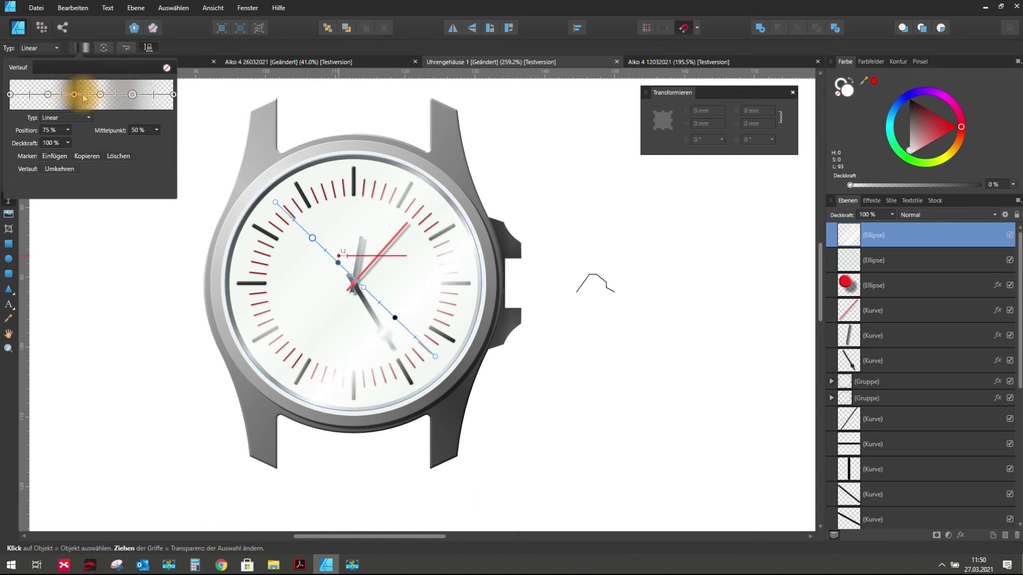
{"action": "left_click_drag", "start_coordinate": [75, 97], "coordinate": [77, 96]}
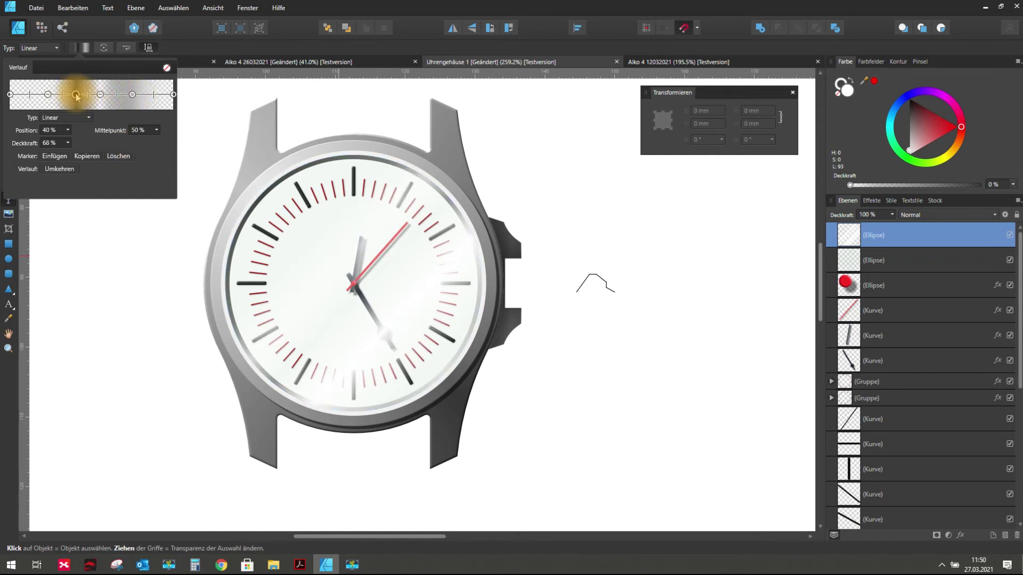
{"action": "left_click", "coordinate": [567, 198]}
- Try light green tints on the glass ellipse, then set its opacity to 0%
{"action": "scroll", "coordinate": [347, 275], "scroll_direction": "down", "scroll_amount": 4}
{"action": "scroll", "coordinate": [346, 274], "scroll_direction": "up", "scroll_amount": 3}
{"action": "scroll", "coordinate": [346, 269], "scroll_direction": "up", "scroll_amount": 2}
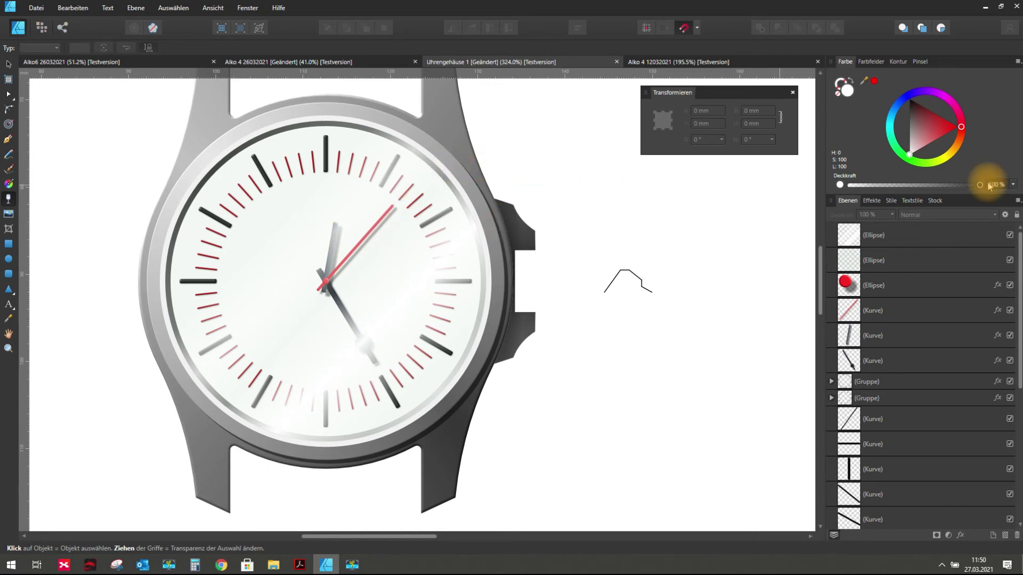
{"action": "left_click", "coordinate": [906, 264]}
{"action": "left_click", "coordinate": [919, 122]}
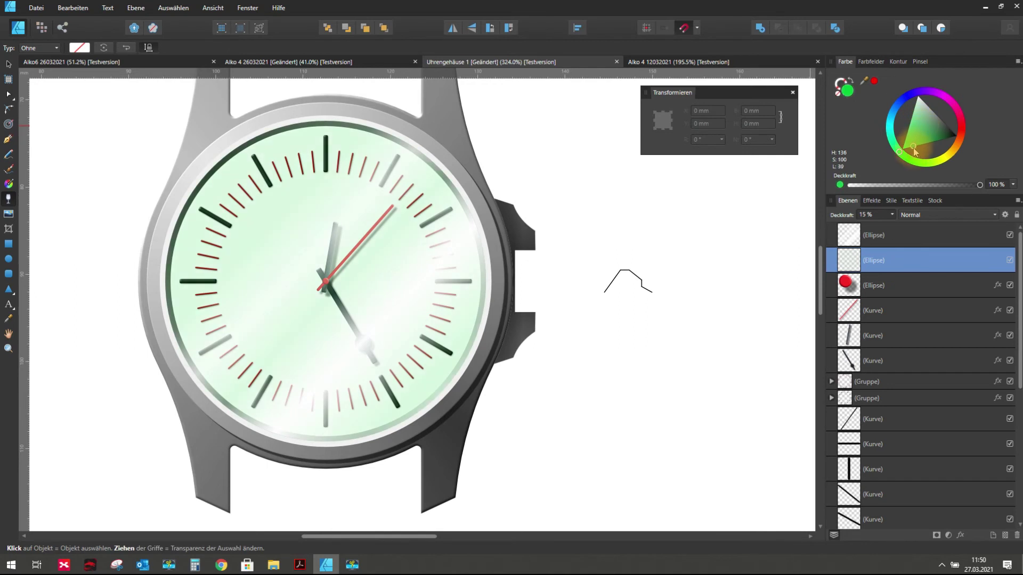
{"action": "left_click_drag", "start_coordinate": [914, 151], "coordinate": [946, 168]}
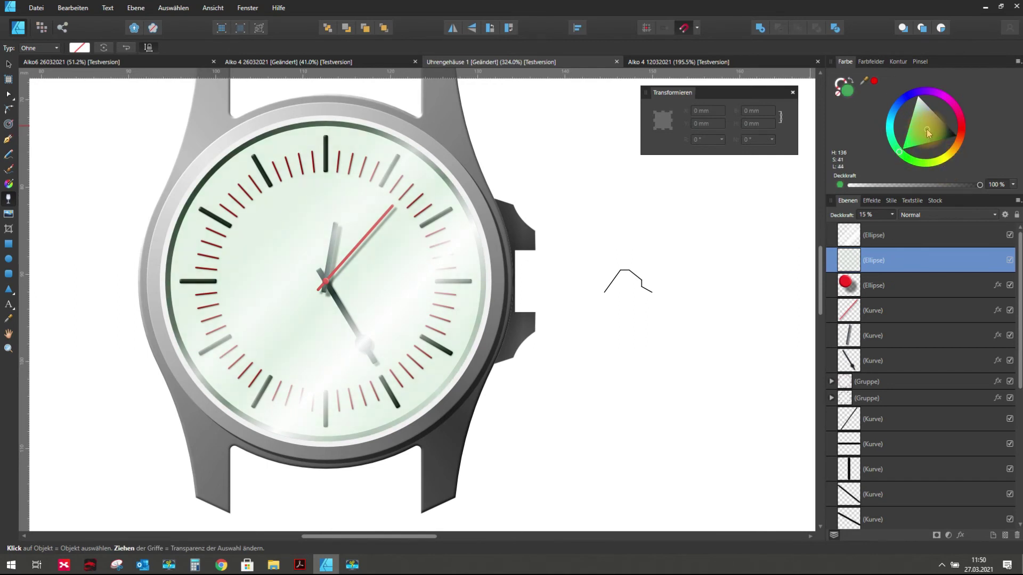
{"action": "left_click", "coordinate": [931, 126]}
{"action": "left_click", "coordinate": [917, 136]}
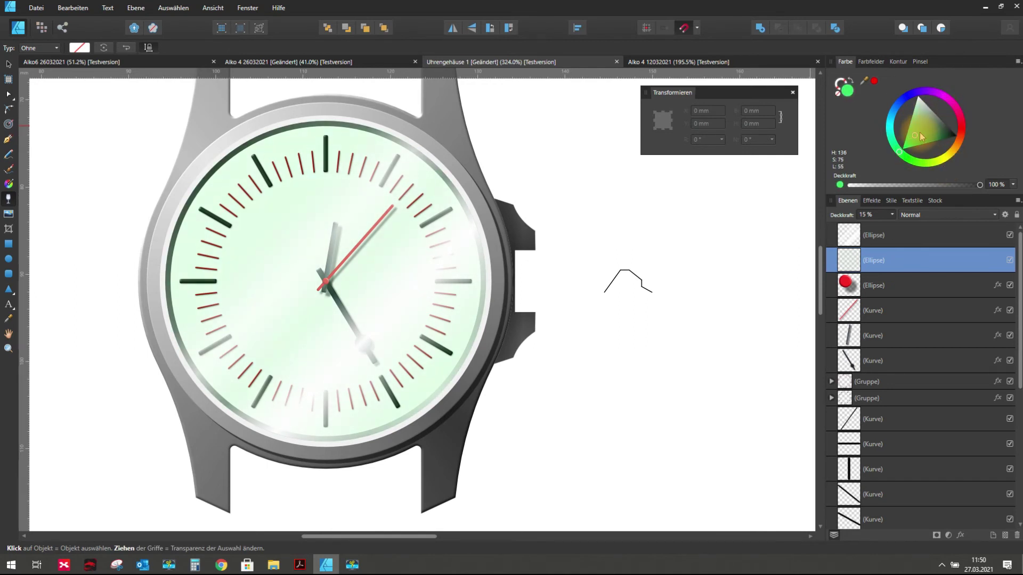
{"action": "left_click", "coordinate": [892, 215]}
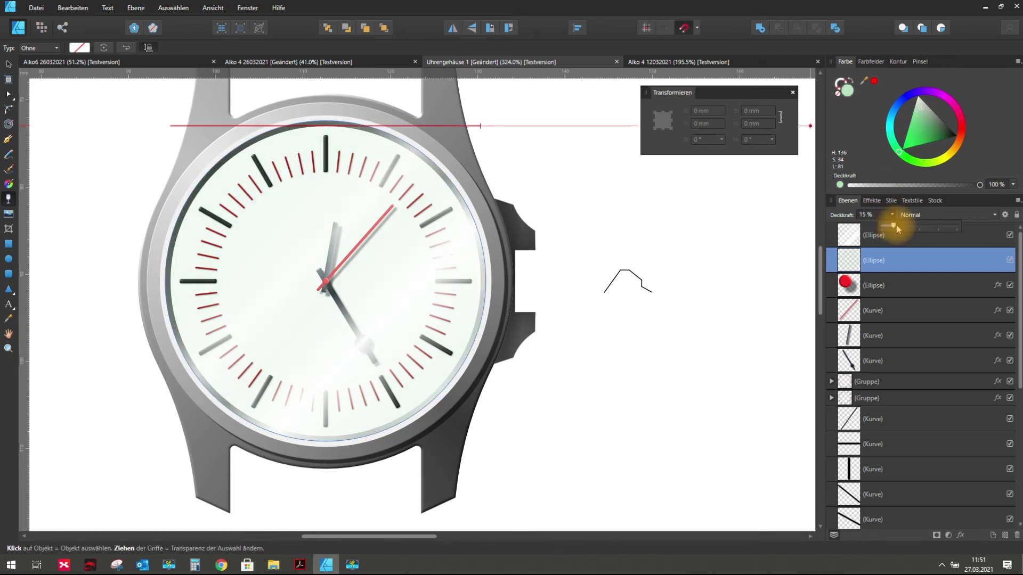
{"action": "left_click_drag", "start_coordinate": [896, 228], "coordinate": [986, 229]}
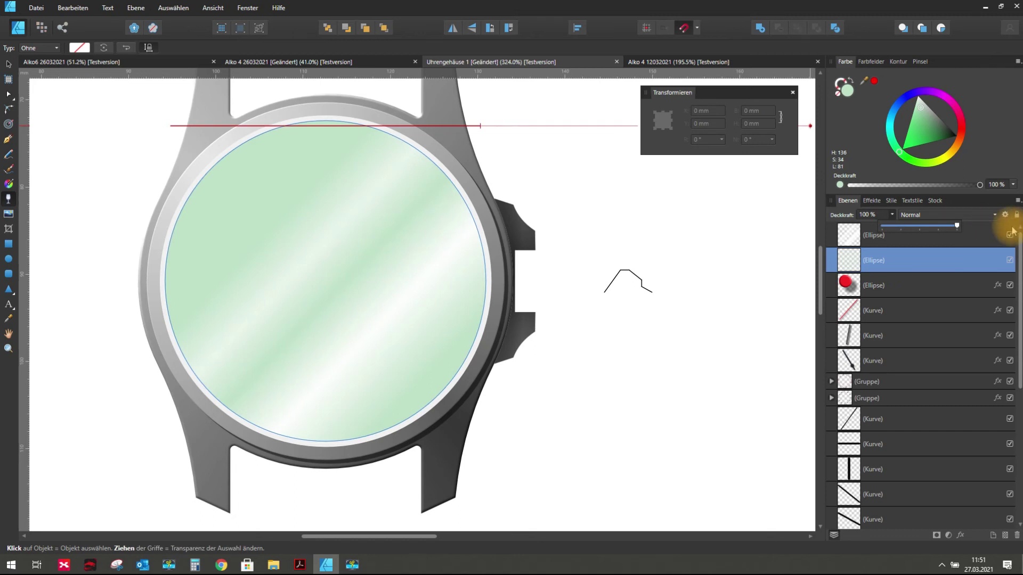
{"action": "left_click_drag", "start_coordinate": [1012, 230], "coordinate": [851, 233]}
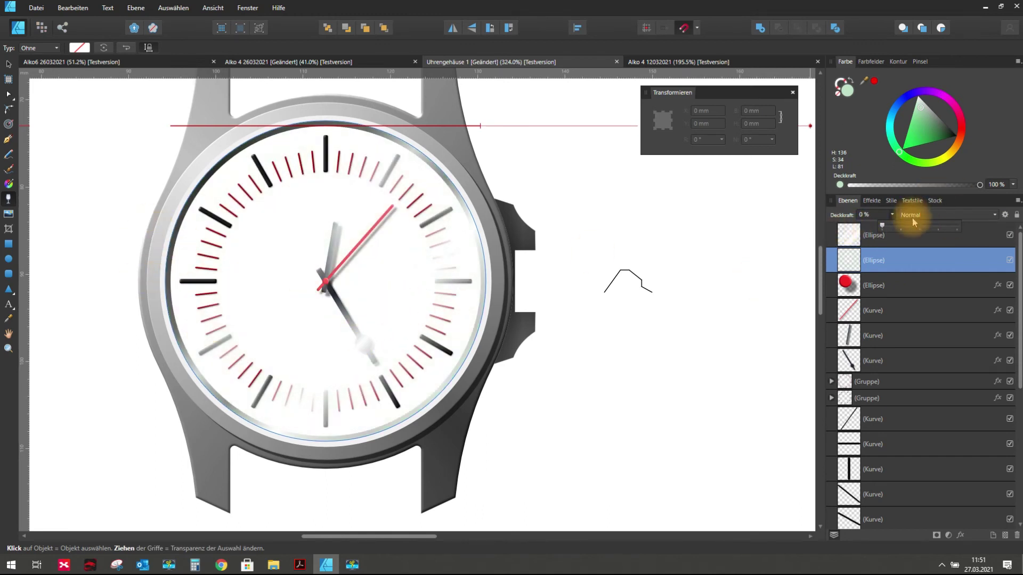
{"action": "left_click", "coordinate": [884, 237]}
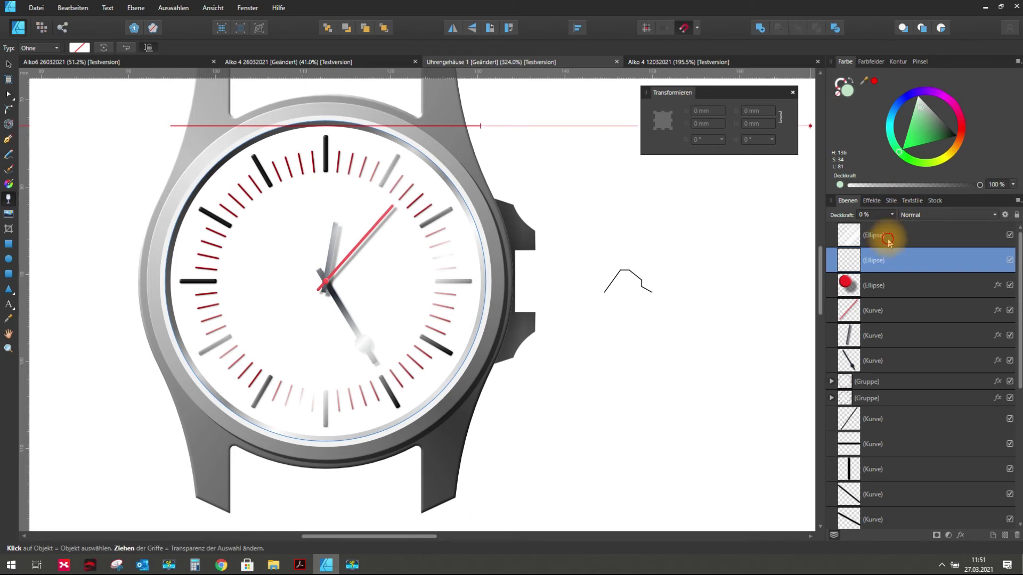
- Set the top reflection ellipse's layer opacity to 92%
{"action": "left_click", "coordinate": [885, 238]}
{"action": "left_click", "coordinate": [892, 215]}
{"action": "mouse_move", "coordinate": [893, 226]}
{"action": "left_mouse_down"}
{"action": "mouse_move", "coordinate": [880, 226]}
{"action": "mouse_move", "coordinate": [892, 228]}
{"action": "left_mouse_up"}
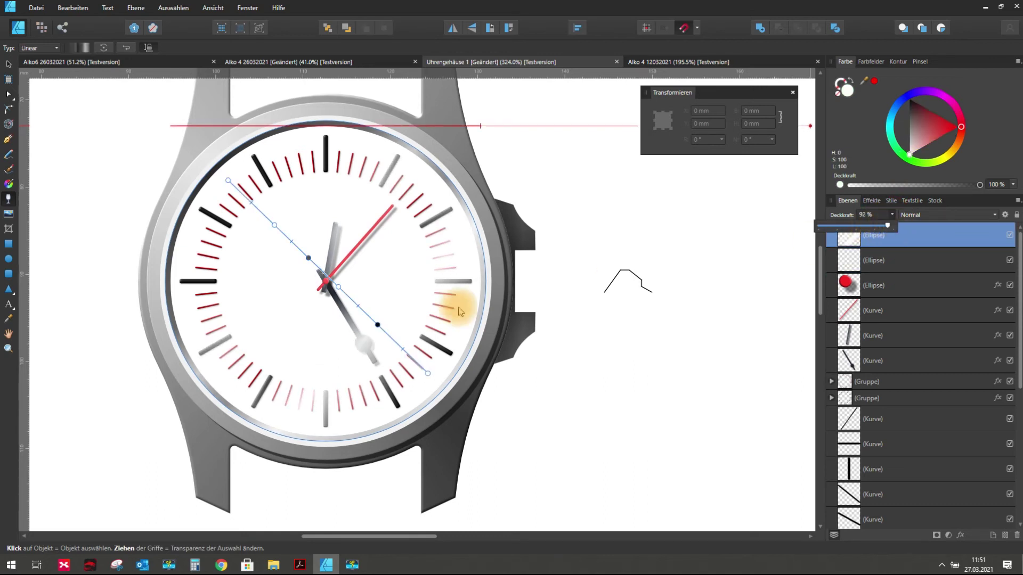
{"action": "left_click", "coordinate": [377, 324]}
- Reposition the reflection's transparency stops up-left and delete one stop
{"action": "left_click_drag", "start_coordinate": [377, 324], "coordinate": [347, 294]}
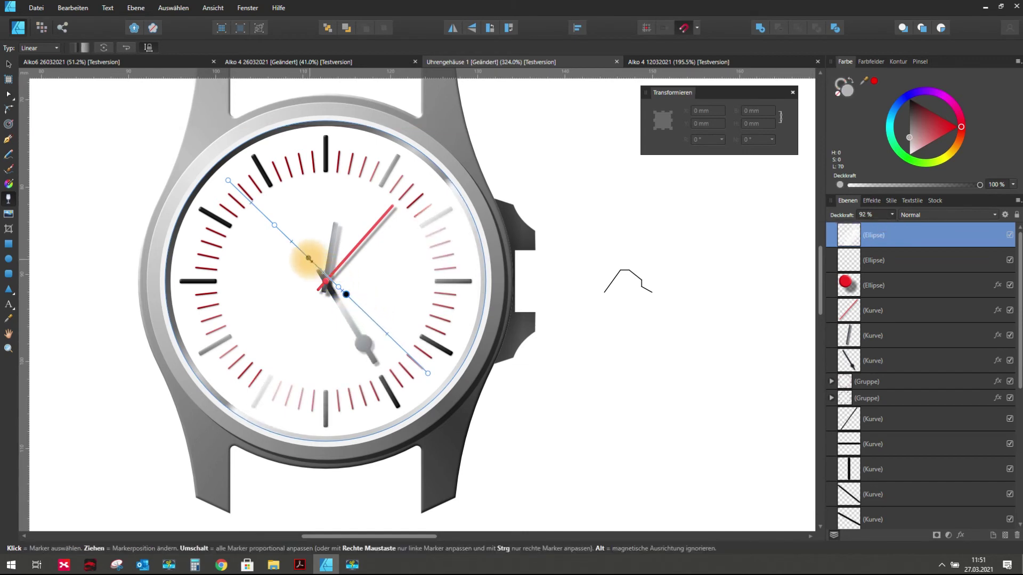
{"action": "left_click_drag", "start_coordinate": [308, 258], "coordinate": [305, 256]}
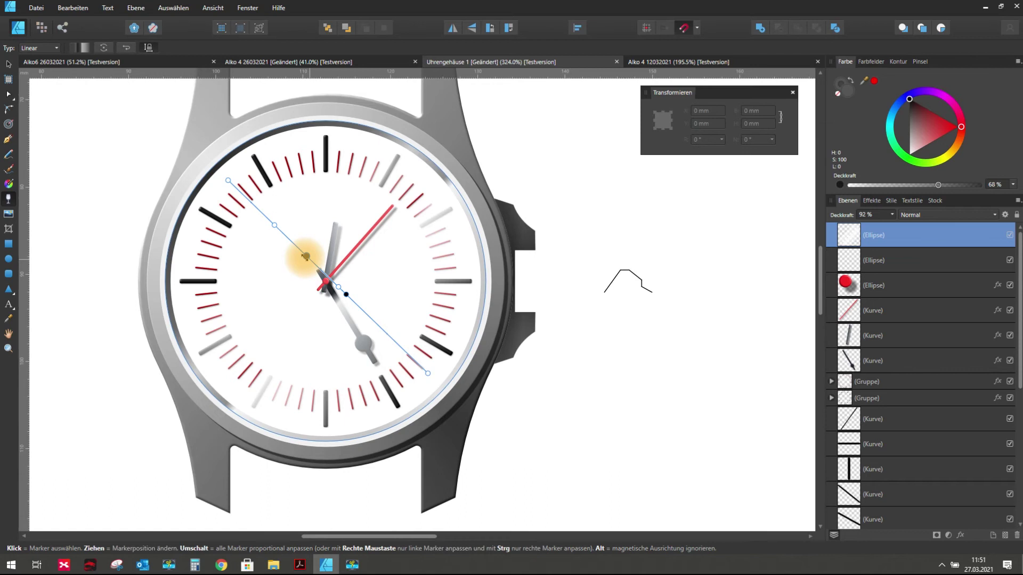
{"action": "left_click_drag", "start_coordinate": [274, 225], "coordinate": [256, 204]}
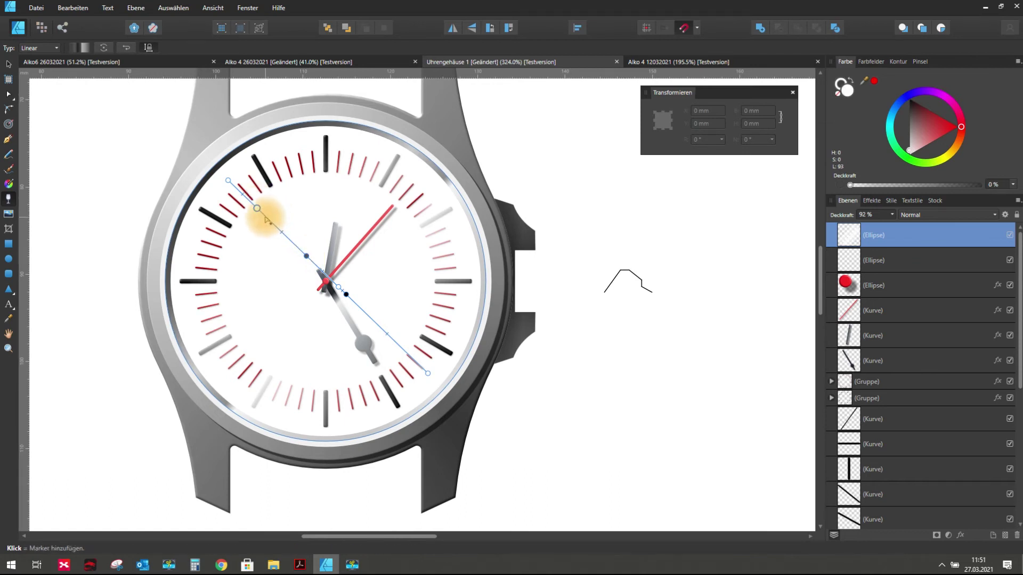
{"action": "key", "text": "Delete"}
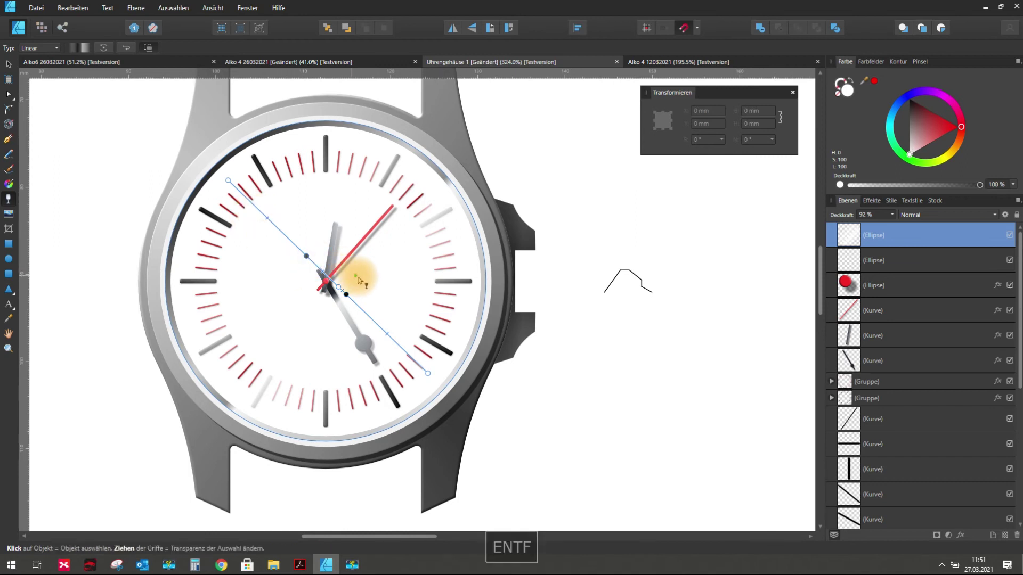
{"action": "mouse_move", "coordinate": [312, 264]}
{"action": "left_mouse_down"}
{"action": "mouse_move", "coordinate": [270, 206]}
{"action": "mouse_move", "coordinate": [298, 226]}
{"action": "left_mouse_up"}
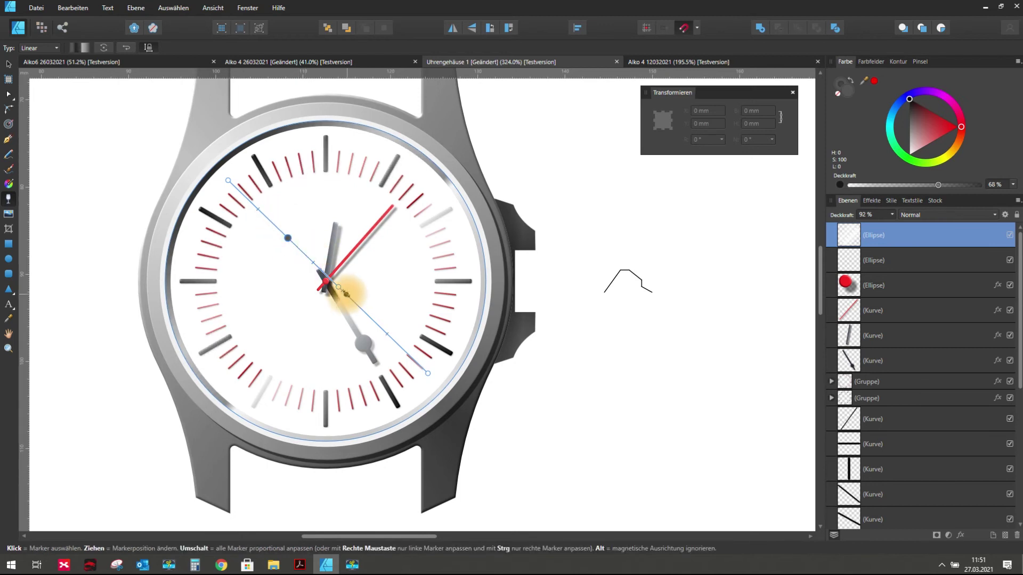
{"action": "left_click_drag", "start_coordinate": [347, 294], "coordinate": [353, 301]}
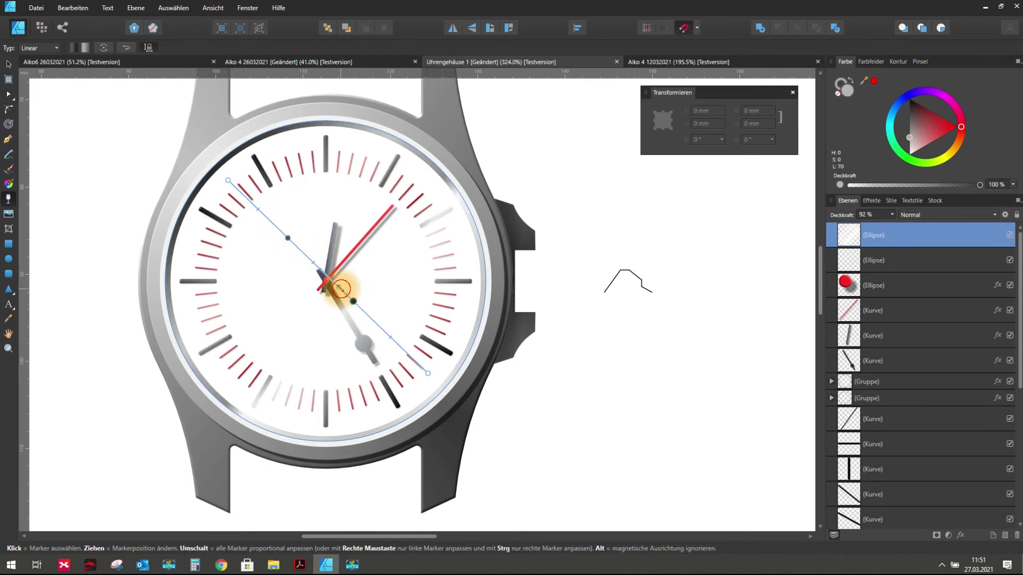
{"action": "scroll", "coordinate": [381, 285], "scroll_direction": "down", "scroll_amount": 5}
- Zoom in and draw a rectangle over the crown on the case's right side
{"action": "key", "text": "ctrl+d"}
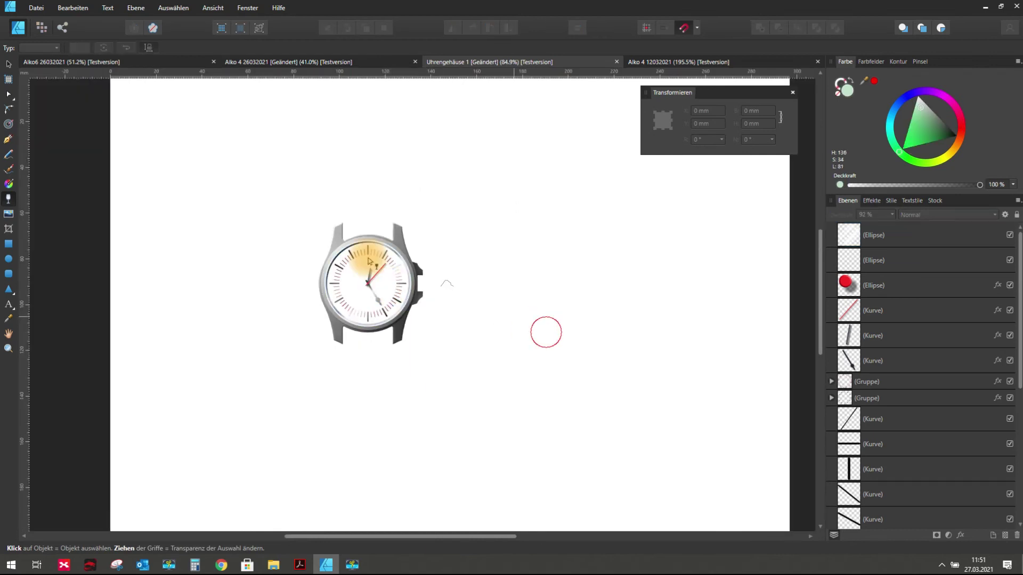
{"action": "left_click", "coordinate": [9, 64]}
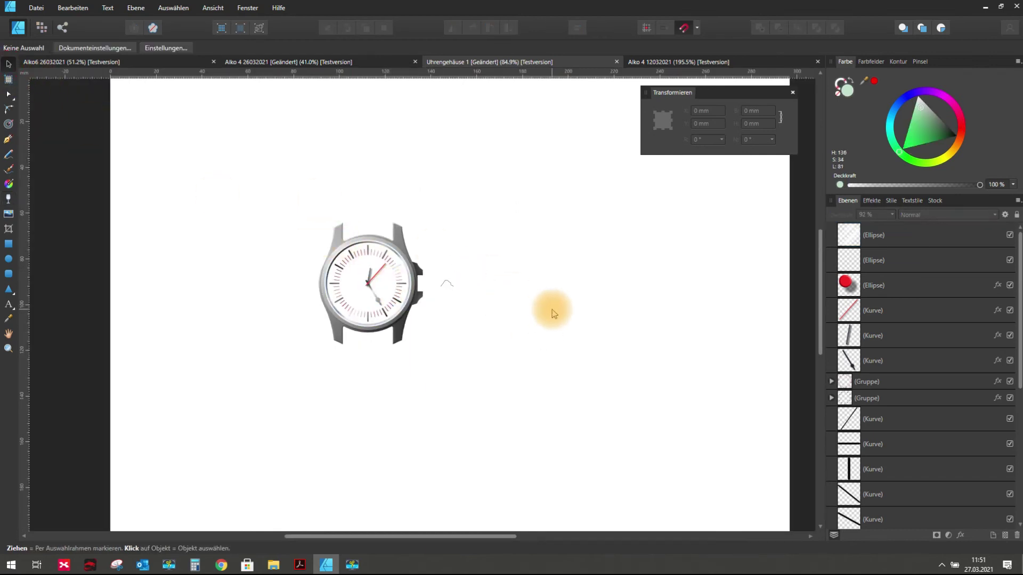
{"action": "scroll", "coordinate": [447, 284], "scroll_direction": "up", "scroll_amount": 3}
{"action": "scroll", "coordinate": [464, 284], "scroll_direction": "up", "scroll_amount": 3}
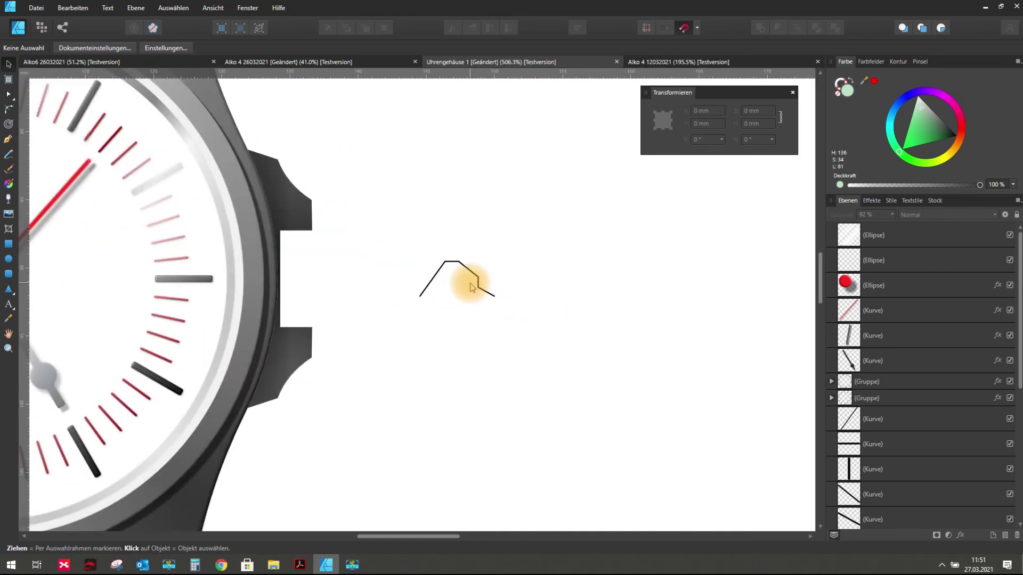
{"action": "left_click", "coordinate": [8, 243]}
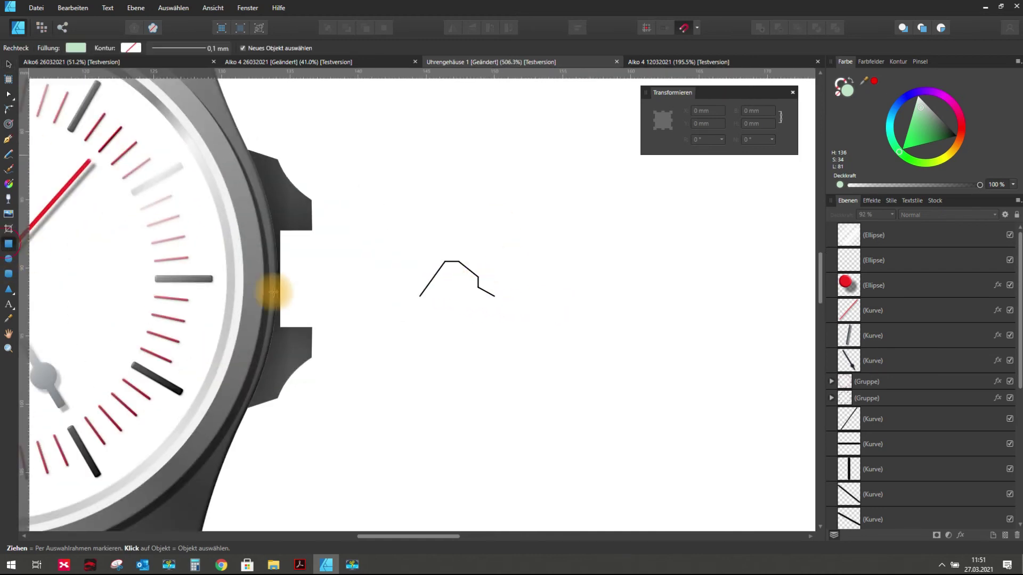
{"action": "mouse_move", "coordinate": [284, 234]}
{"action": "left_mouse_down"}
{"action": "mouse_move", "coordinate": [363, 324]}
{"action": "mouse_move", "coordinate": [342, 323]}
{"action": "left_mouse_up"}
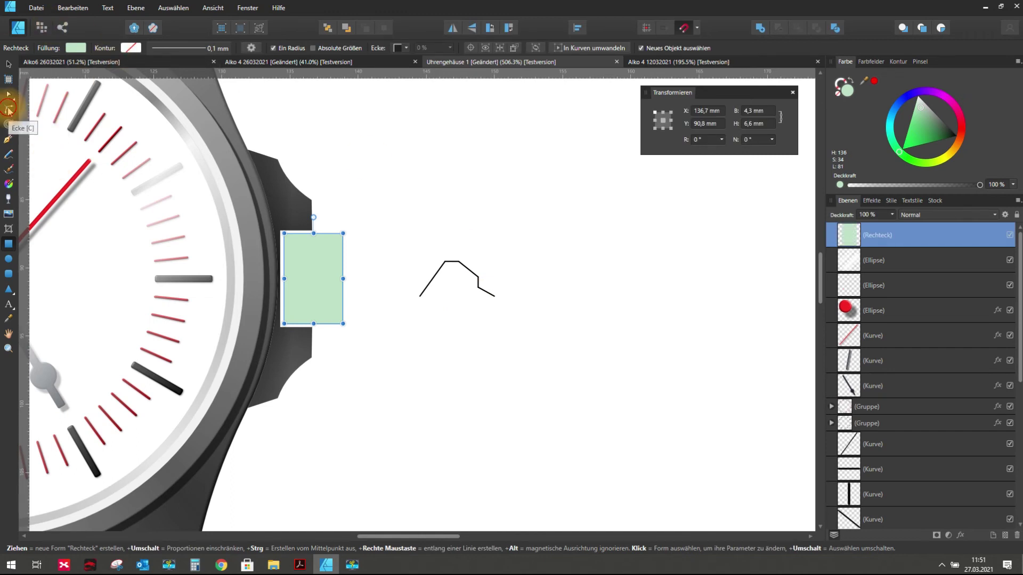
- Round all four rectangle corners slightly and reselect the rectangle
{"action": "left_click", "coordinate": [9, 110]}
{"action": "left_click_drag", "start_coordinate": [278, 217], "coordinate": [349, 341]}
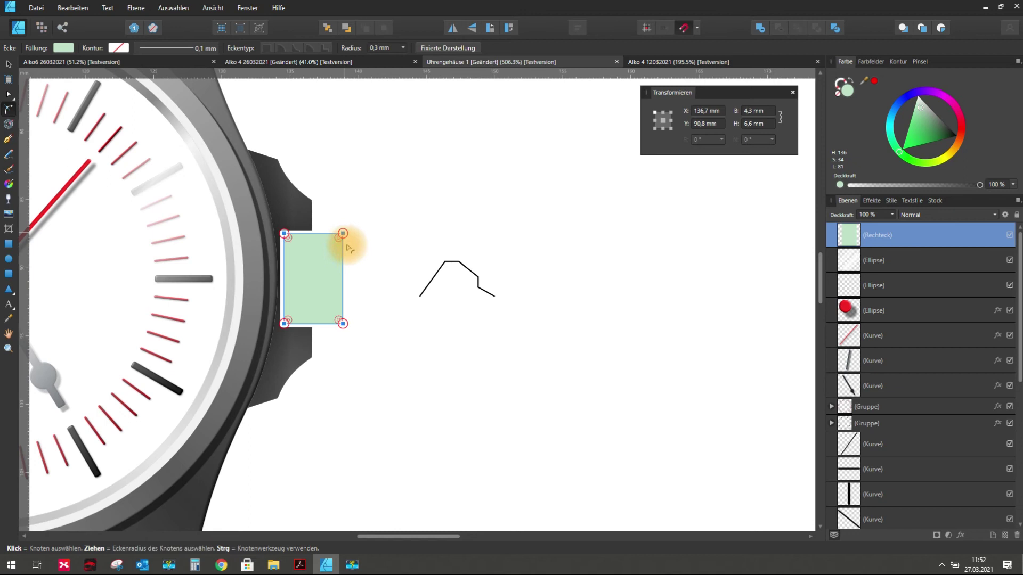
{"action": "left_click", "coordinate": [404, 264]}
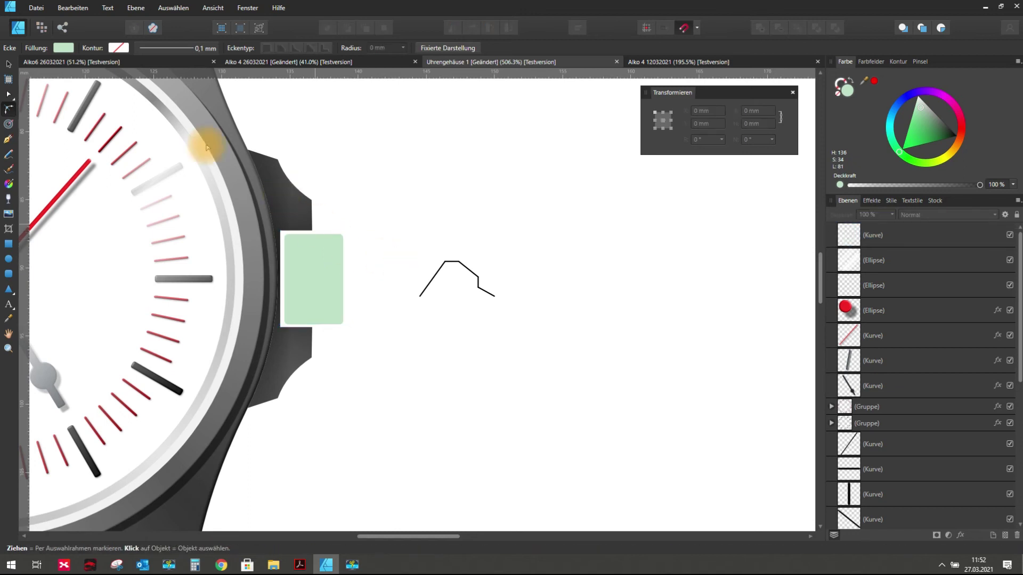
{"action": "left_click", "coordinate": [10, 65]}
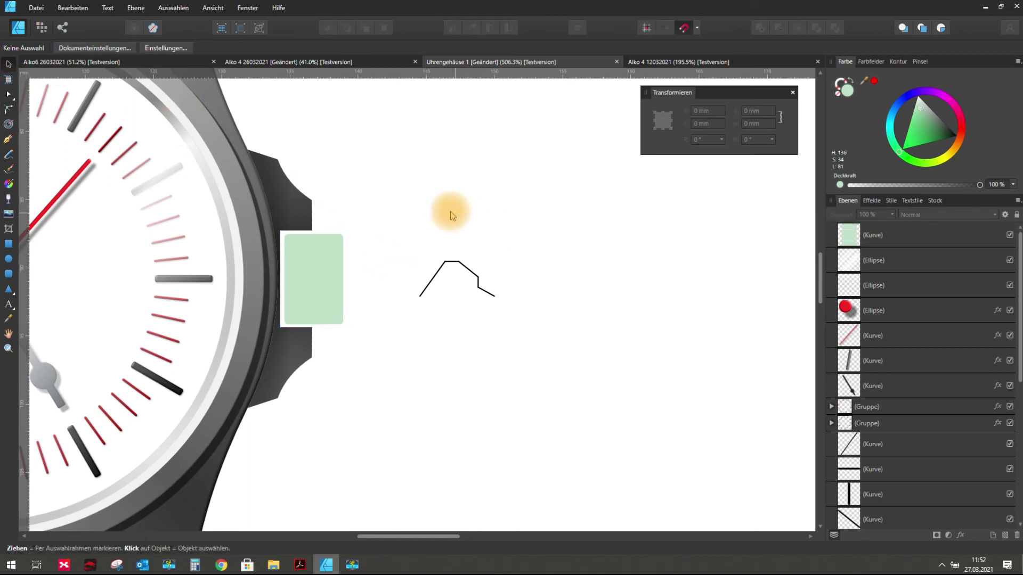
{"action": "left_click", "coordinate": [309, 262]}
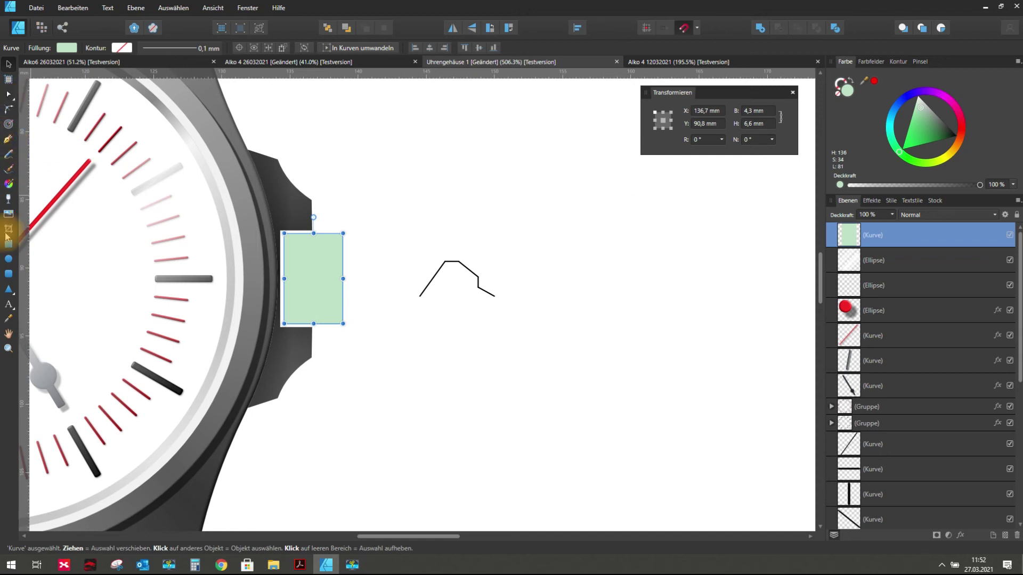
- Lay a vertical gradient on the crown rectangle with a near-black start stop
{"action": "left_click", "coordinate": [9, 184]}
{"action": "mouse_move", "coordinate": [309, 298]}
{"action": "left_mouse_down"}
{"action": "mouse_move", "coordinate": [315, 329]}
{"action": "mouse_move", "coordinate": [322, 245]}
{"action": "left_mouse_up"}
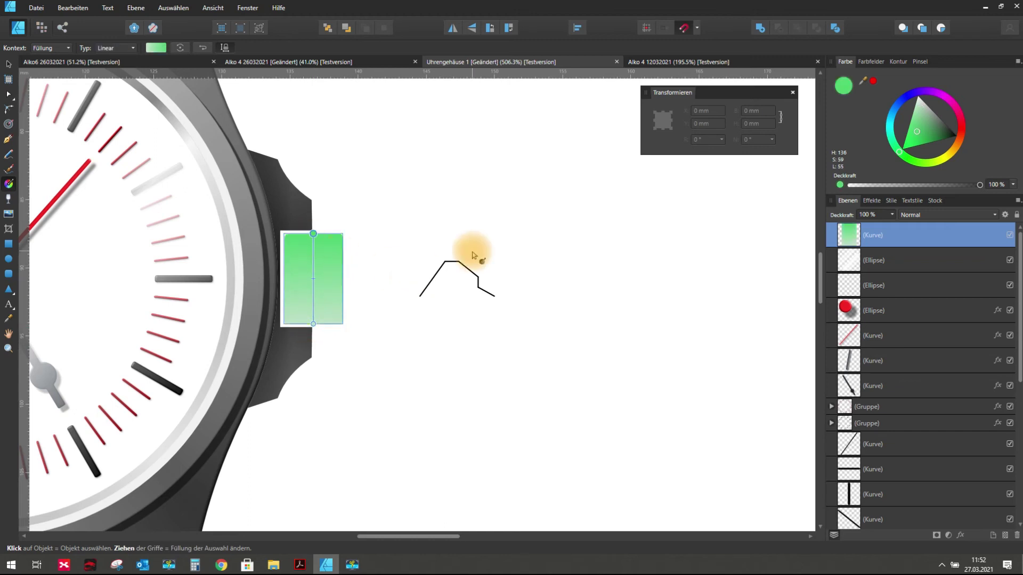
{"action": "left_click", "coordinate": [155, 48]}
{"action": "left_click", "coordinate": [75, 95]}
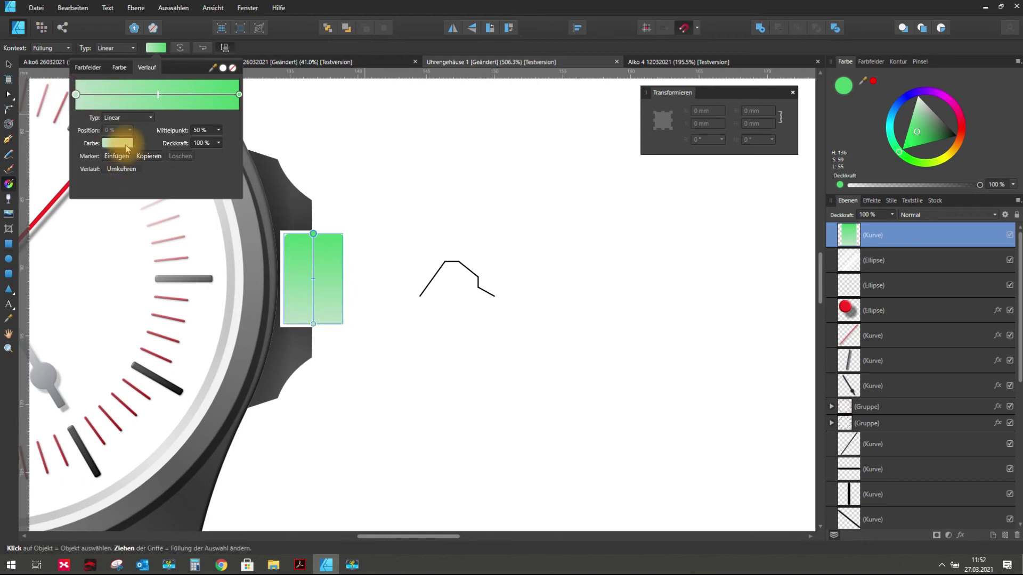
{"action": "left_click", "coordinate": [117, 143]}
{"action": "left_click_drag", "start_coordinate": [124, 217], "coordinate": [144, 215]}
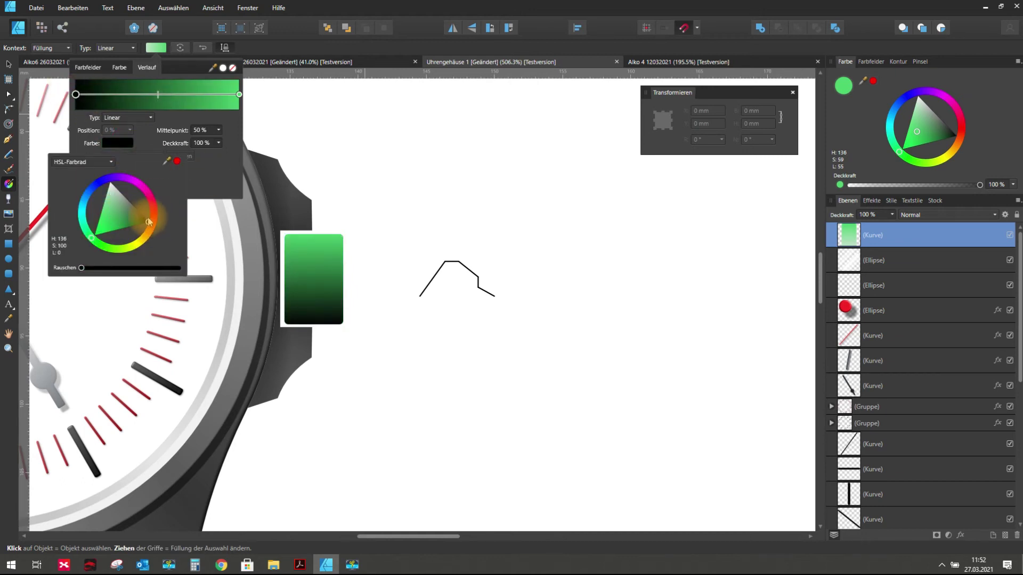
- Set the crown gradient's end stop to pure white
{"action": "left_click", "coordinate": [238, 103]}
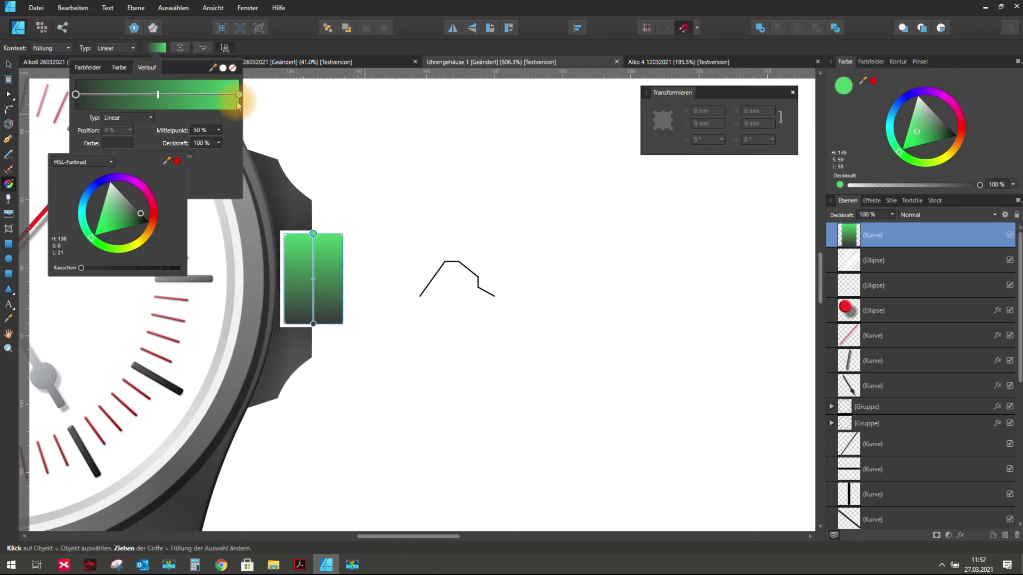
{"action": "left_click", "coordinate": [239, 96]}
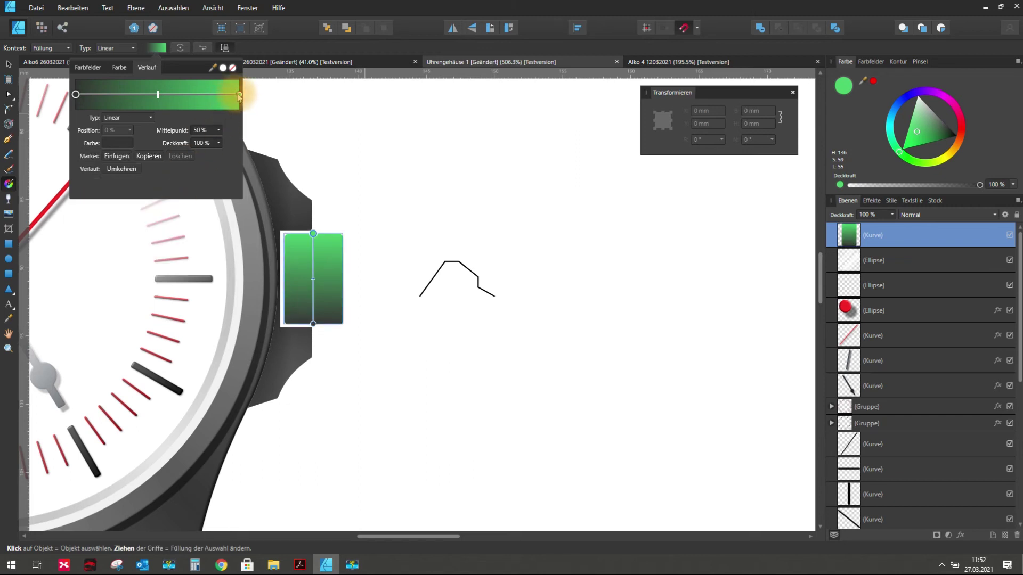
{"action": "left_click", "coordinate": [122, 144]}
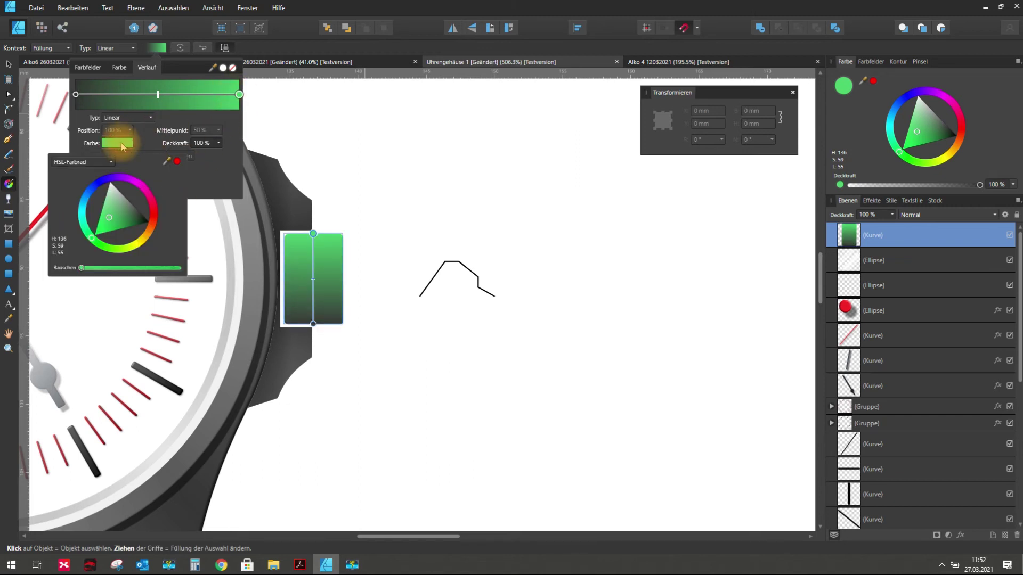
{"action": "left_click_drag", "start_coordinate": [110, 188], "coordinate": [89, 169]}
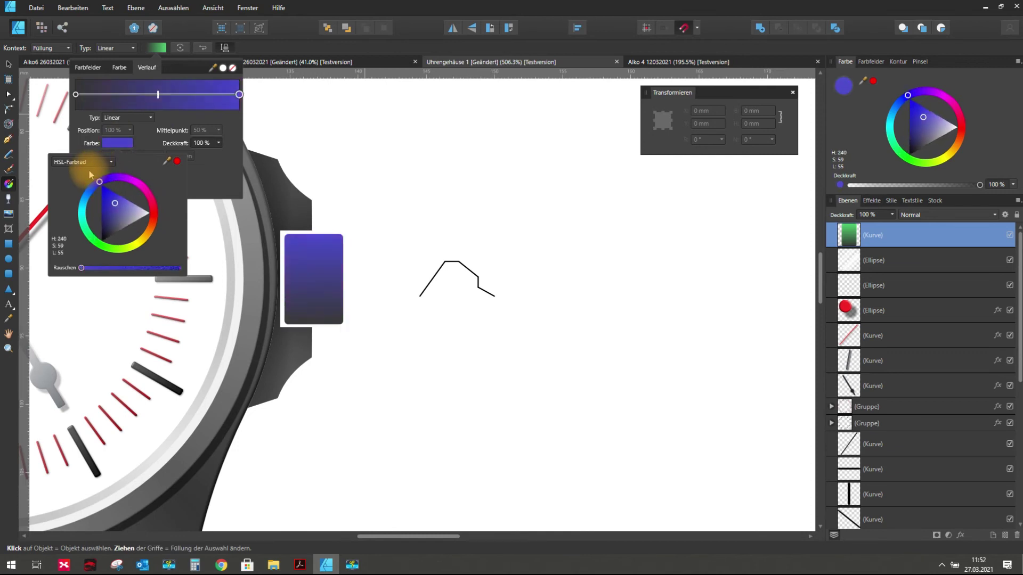
{"action": "left_click_drag", "start_coordinate": [116, 207], "coordinate": [161, 210]}
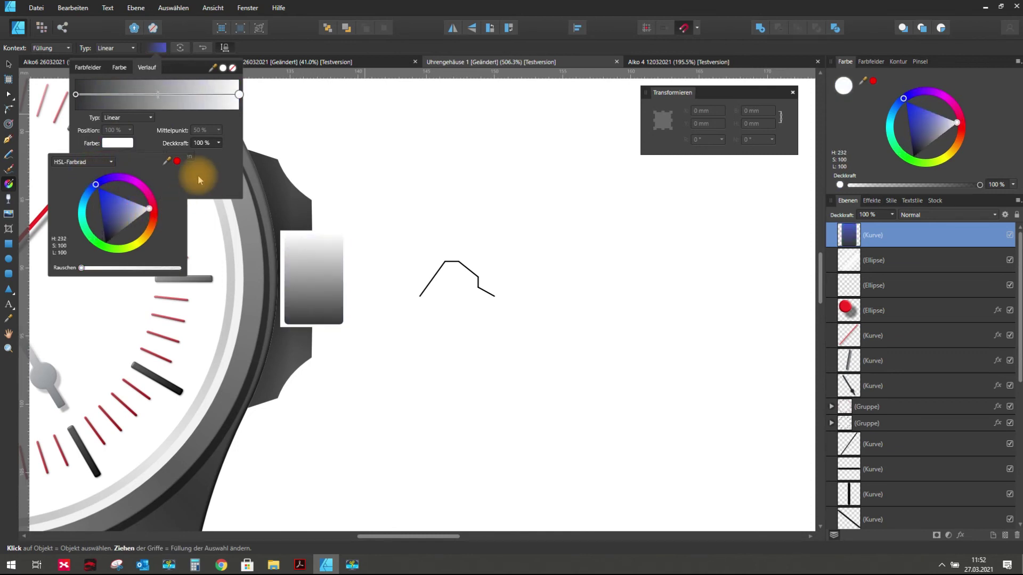
{"action": "left_click_drag", "start_coordinate": [150, 210], "coordinate": [149, 209]}
- Add a dark red-purple stop near 93% and move it to about 85%
{"action": "left_click", "coordinate": [221, 104]}
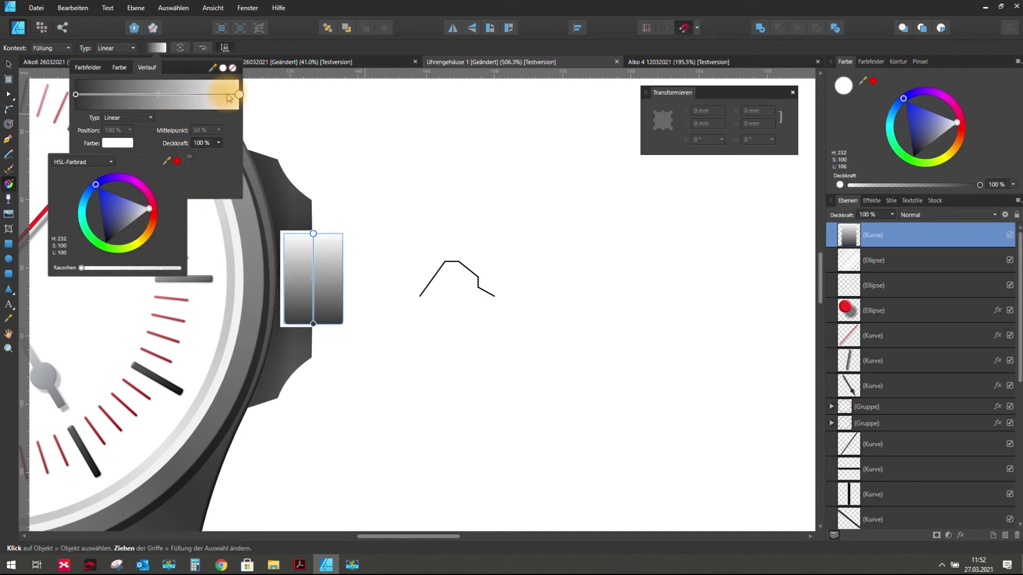
{"action": "left_click", "coordinate": [227, 94]}
{"action": "left_click", "coordinate": [118, 143]}
{"action": "left_click_drag", "start_coordinate": [109, 202], "coordinate": [114, 189]}
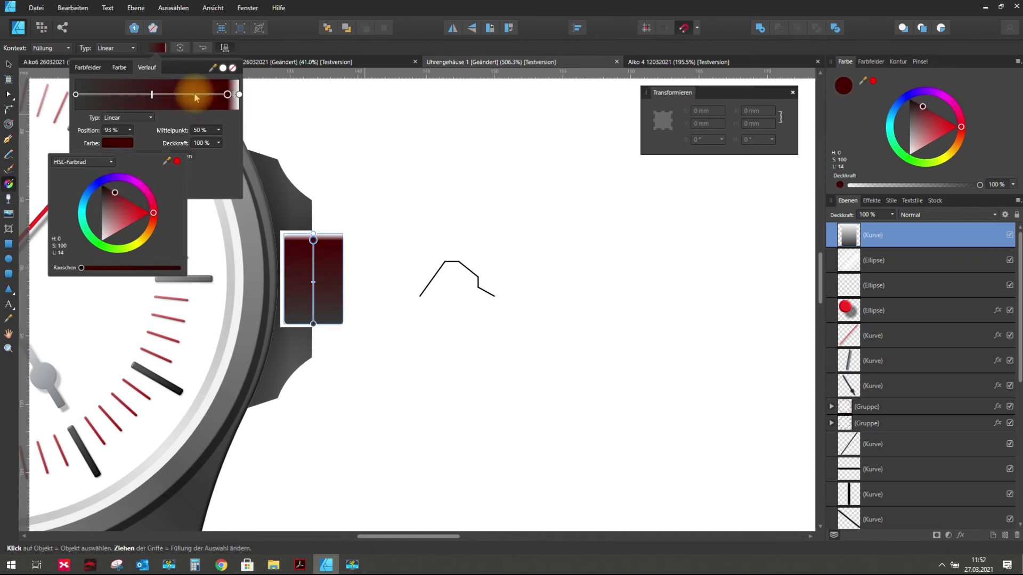
{"action": "left_click", "coordinate": [226, 94]}
{"action": "left_click_drag", "start_coordinate": [225, 94], "coordinate": [216, 94]}
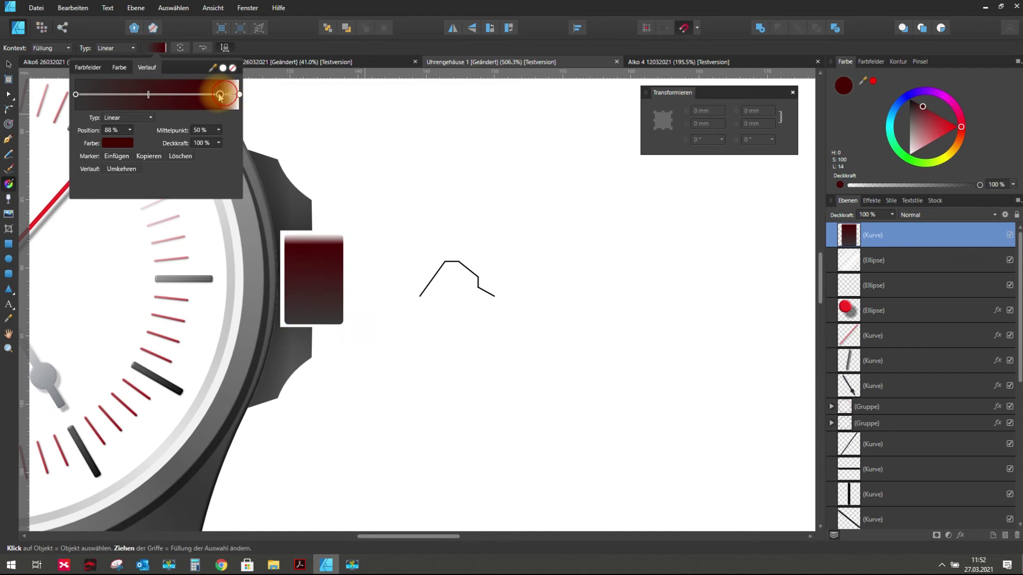
{"action": "left_click", "coordinate": [117, 143]}
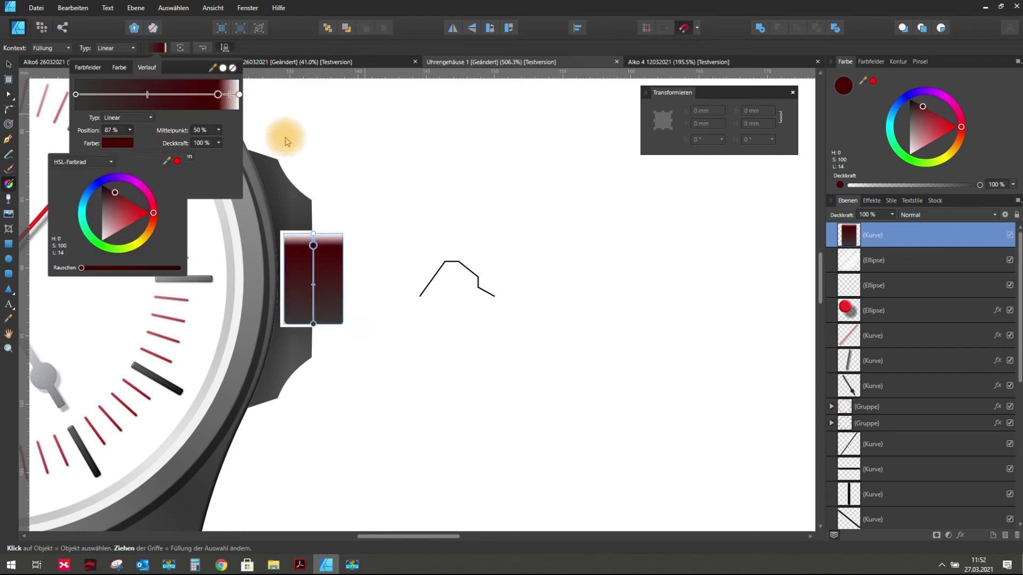
{"action": "mouse_move", "coordinate": [116, 193]}
{"action": "left_mouse_down"}
{"action": "mouse_move", "coordinate": [108, 185]}
{"action": "mouse_move", "coordinate": [135, 201]}
{"action": "left_mouse_up"}
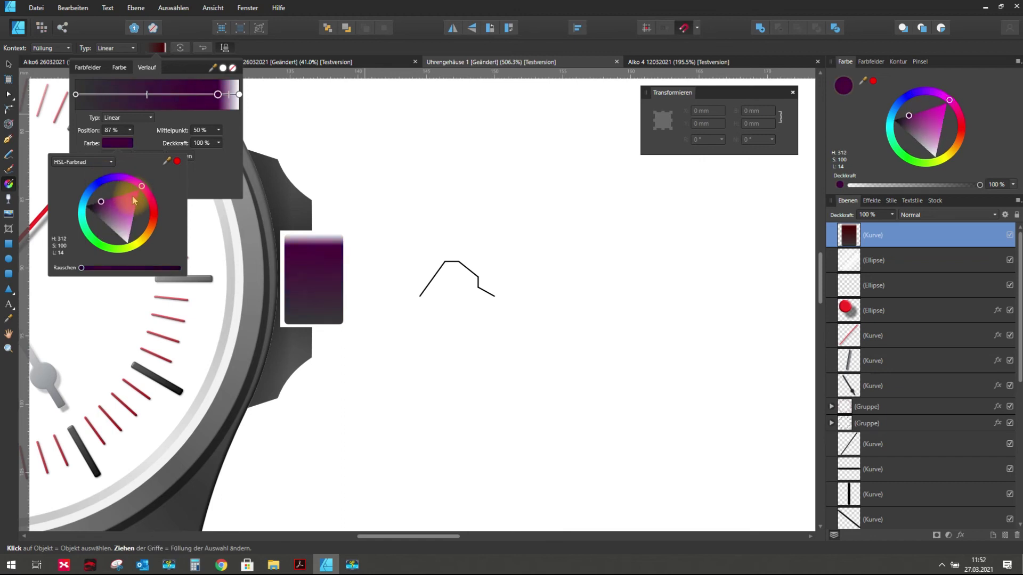
- Change that stop to dark grey from the Swatches palette
{"action": "left_click", "coordinate": [97, 163]}
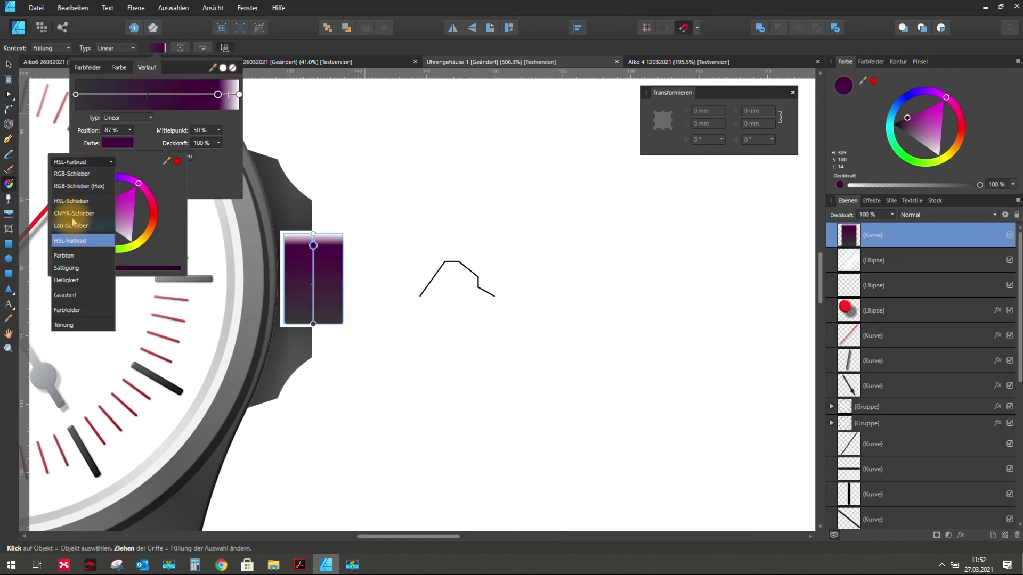
{"action": "left_click", "coordinate": [68, 310]}
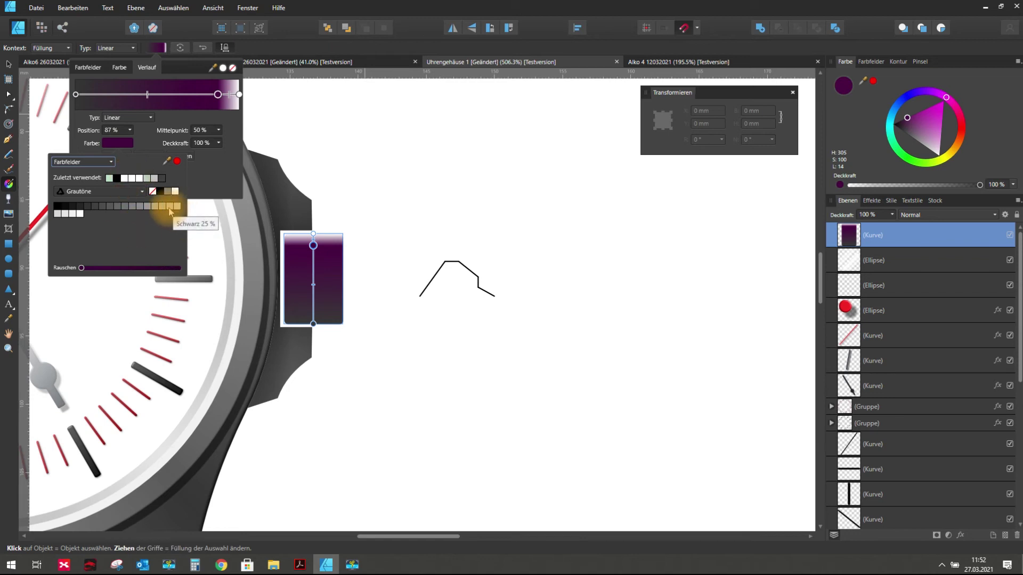
{"action": "left_click", "coordinate": [104, 207]}
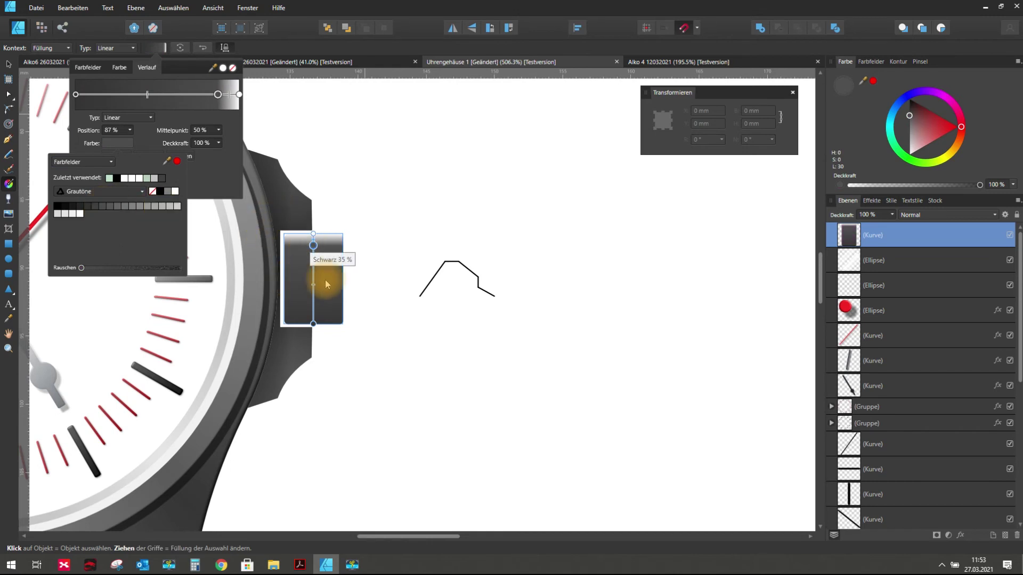
{"action": "left_click", "coordinate": [313, 270]}
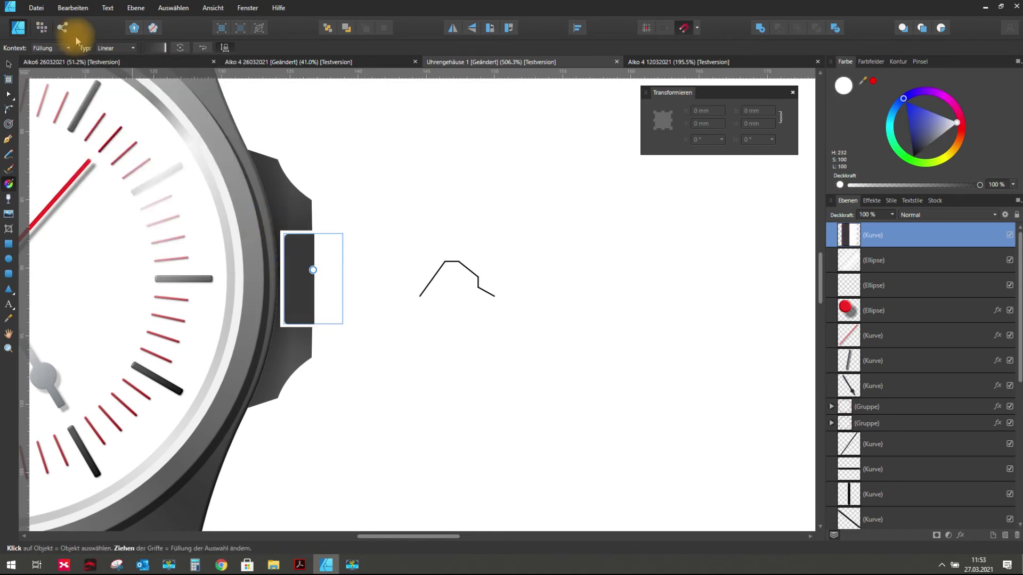
- Restore the crown's dark vertical gradient and add a near-white middle stop
{"action": "left_click", "coordinate": [75, 13]}
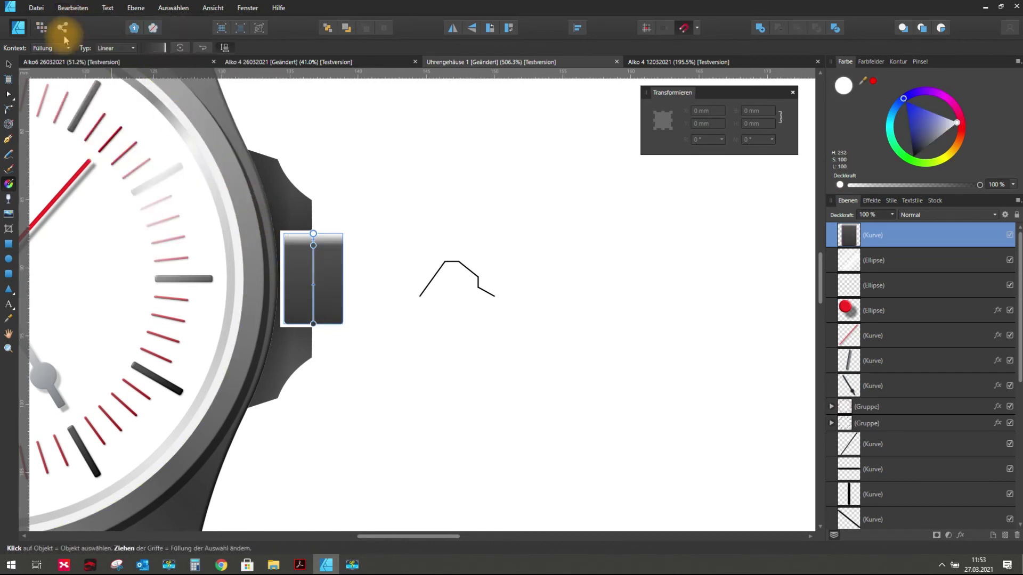
{"action": "left_click", "coordinate": [314, 272]}
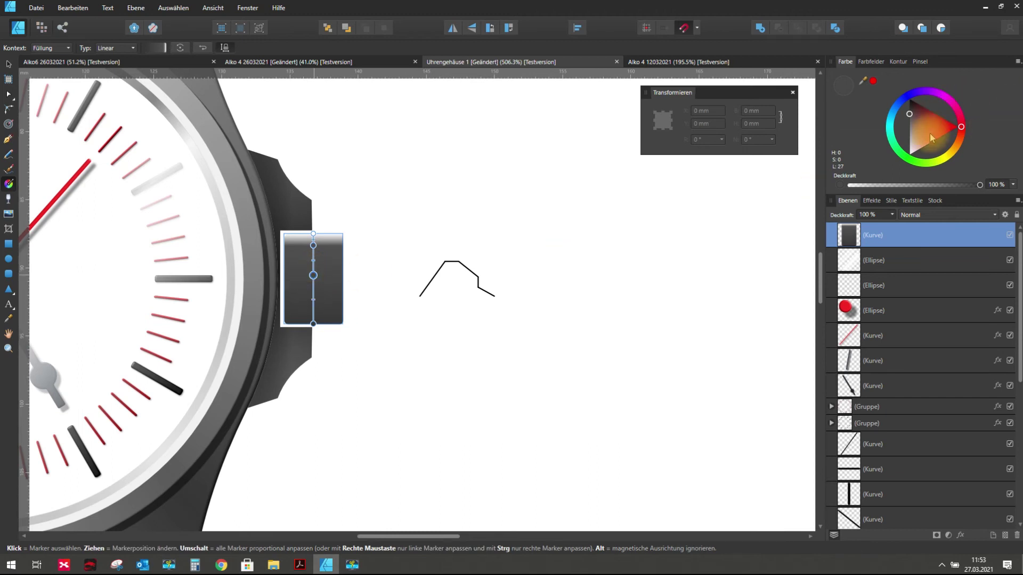
{"action": "left_click_drag", "start_coordinate": [913, 150], "coordinate": [912, 151]}
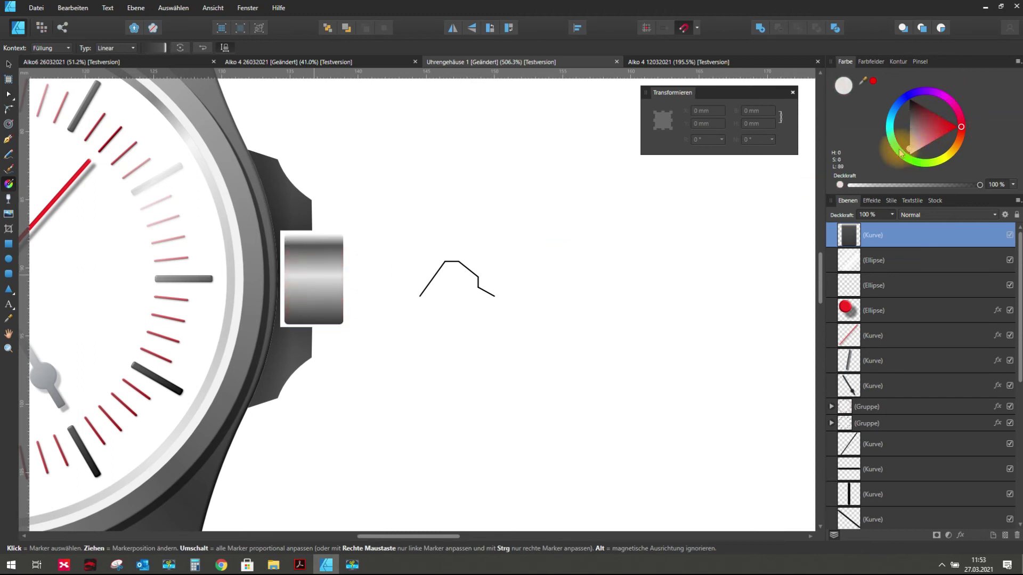
{"action": "left_click", "coordinate": [589, 183]}
- Settle the middle stop on light grey from the swatches after trying cyan
{"action": "left_click", "coordinate": [910, 146]}
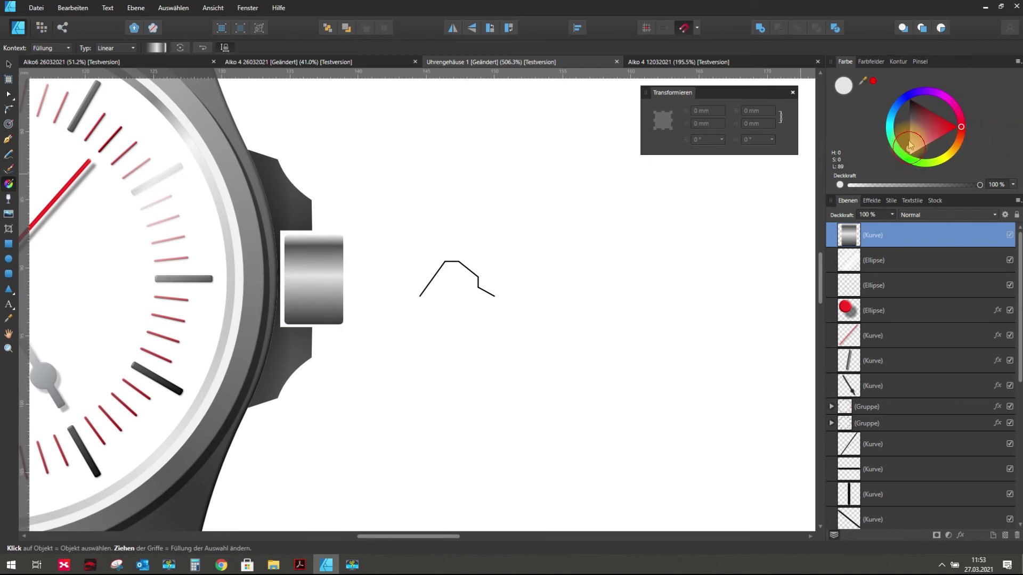
{"action": "left_click_drag", "start_coordinate": [910, 153], "coordinate": [907, 137]}
{"action": "left_click", "coordinate": [910, 142]}
{"action": "mouse_move", "coordinate": [909, 123]}
{"action": "left_mouse_down"}
{"action": "mouse_move", "coordinate": [907, 174]}
{"action": "mouse_move", "coordinate": [905, 129]}
{"action": "left_mouse_up"}
{"action": "left_click", "coordinate": [871, 62]}
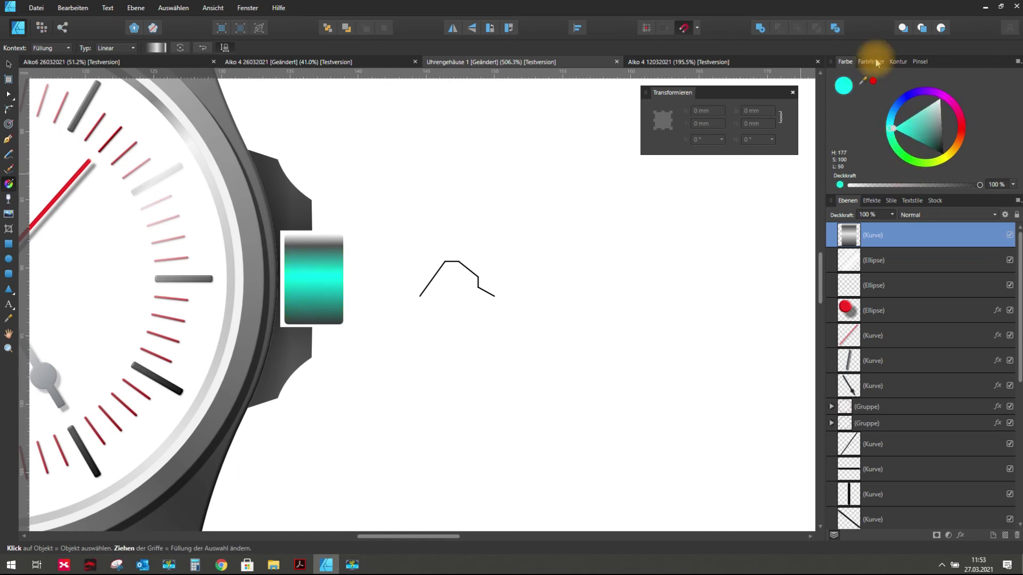
{"action": "left_click", "coordinate": [968, 136]}
- Set the bottom stop to dark grey, check the result, and reselect the crown
{"action": "left_click", "coordinate": [313, 323]}
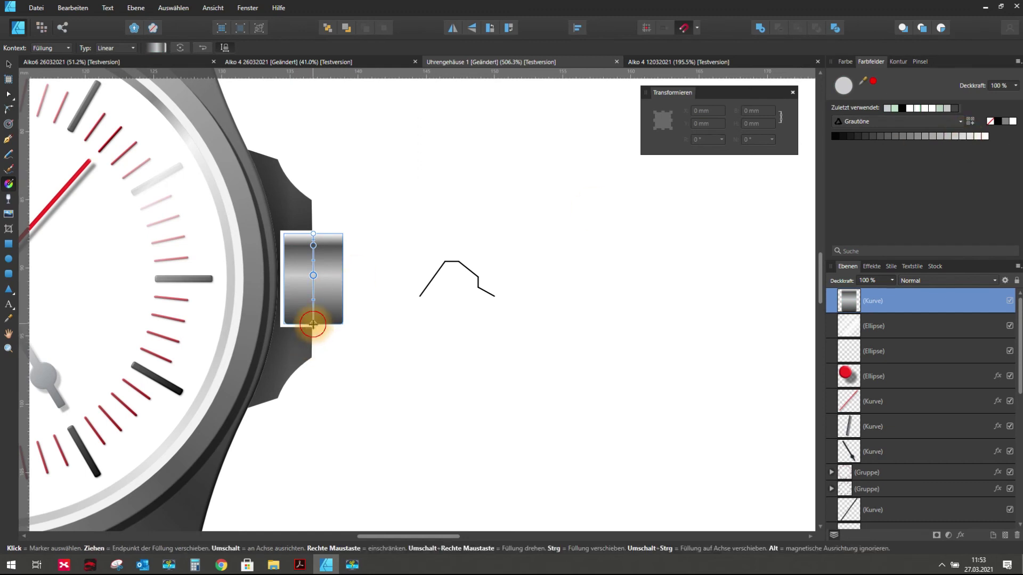
{"action": "left_click", "coordinate": [850, 137]}
{"action": "left_click", "coordinate": [840, 139]}
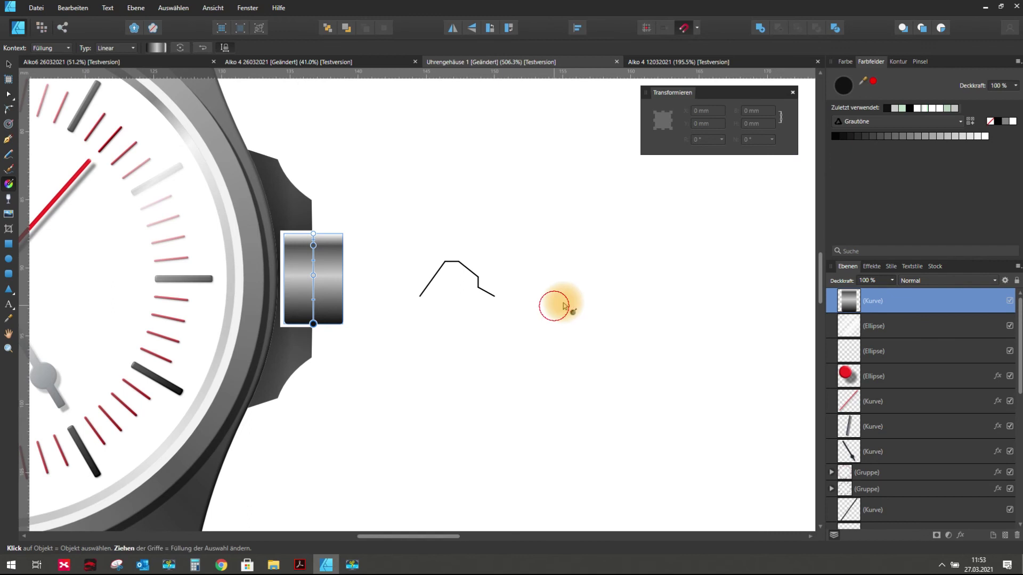
{"action": "left_click", "coordinate": [557, 301]}
{"action": "scroll", "coordinate": [456, 283], "scroll_direction": "down", "scroll_amount": 2}
{"action": "scroll", "coordinate": [362, 279], "scroll_direction": "down", "scroll_amount": 1}
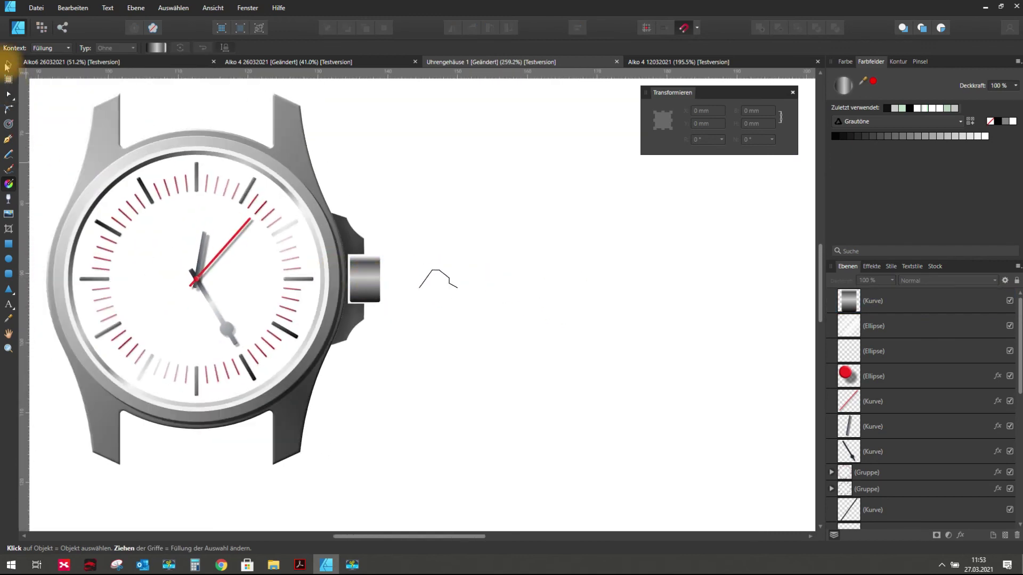
{"action": "left_click", "coordinate": [9, 64]}
{"action": "scroll", "coordinate": [360, 282], "scroll_direction": "up", "scroll_amount": 2}
{"action": "left_click", "coordinate": [360, 282]}
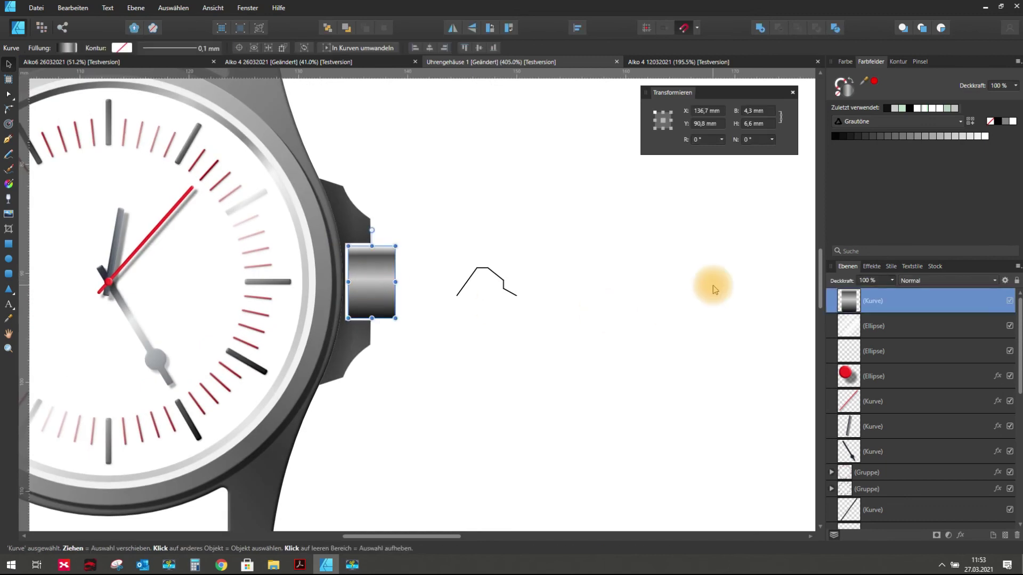
- Duplicate the crown rectangle and run the copy's gradient horizontally from the crown's left edge
{"action": "right_click", "coordinate": [906, 300]}
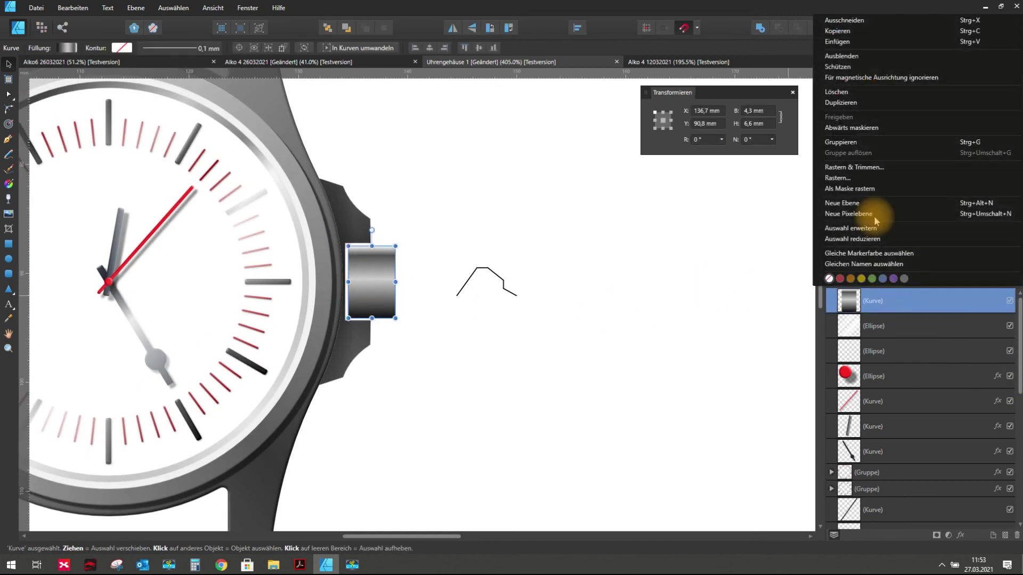
{"action": "left_click", "coordinate": [853, 104]}
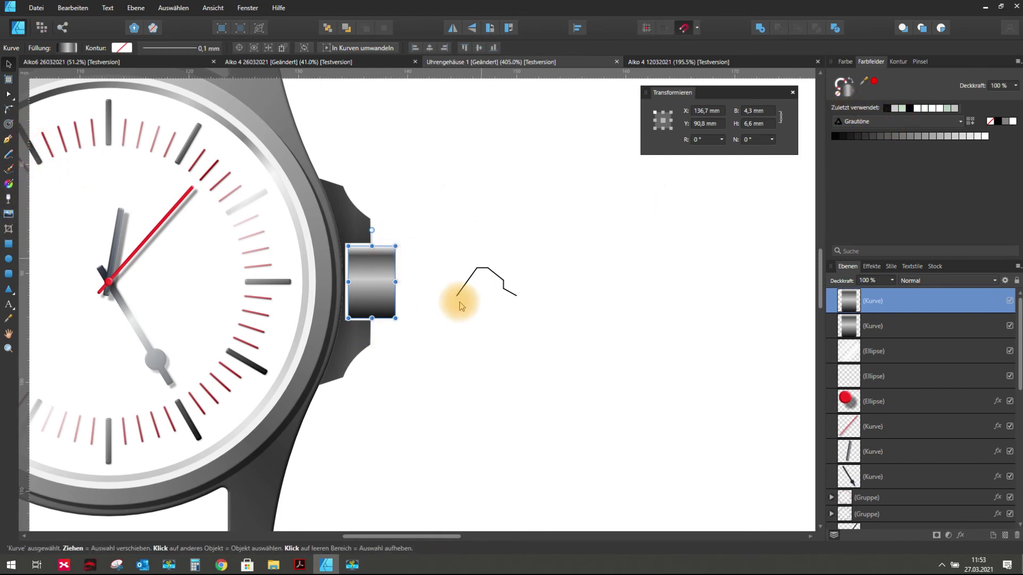
{"action": "left_click", "coordinate": [9, 184]}
{"action": "scroll", "coordinate": [402, 261], "scroll_direction": "up", "scroll_amount": 3}
{"action": "left_click_drag", "start_coordinate": [372, 223], "coordinate": [420, 294]}
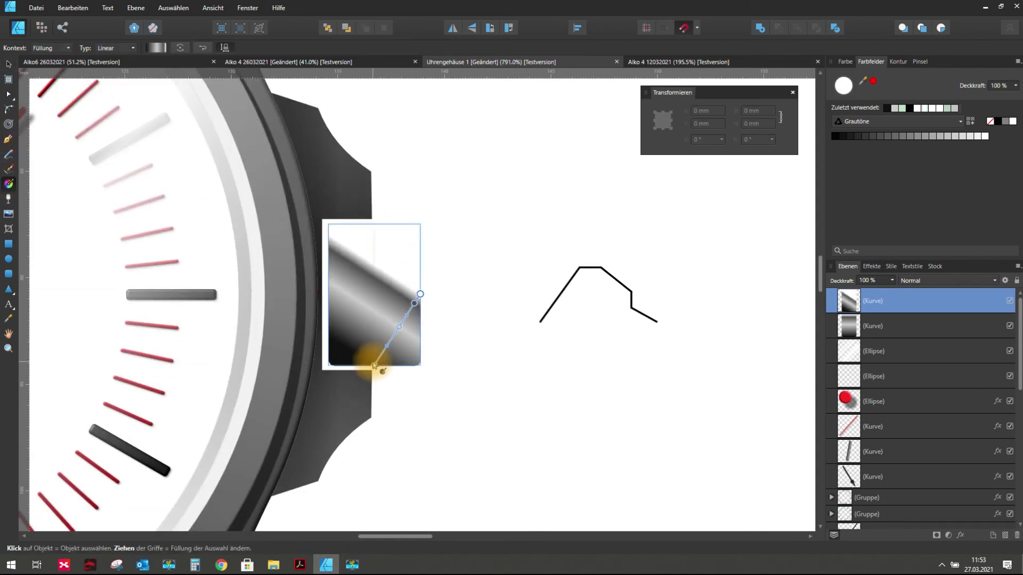
{"action": "left_click_drag", "start_coordinate": [373, 366], "coordinate": [332, 293]}
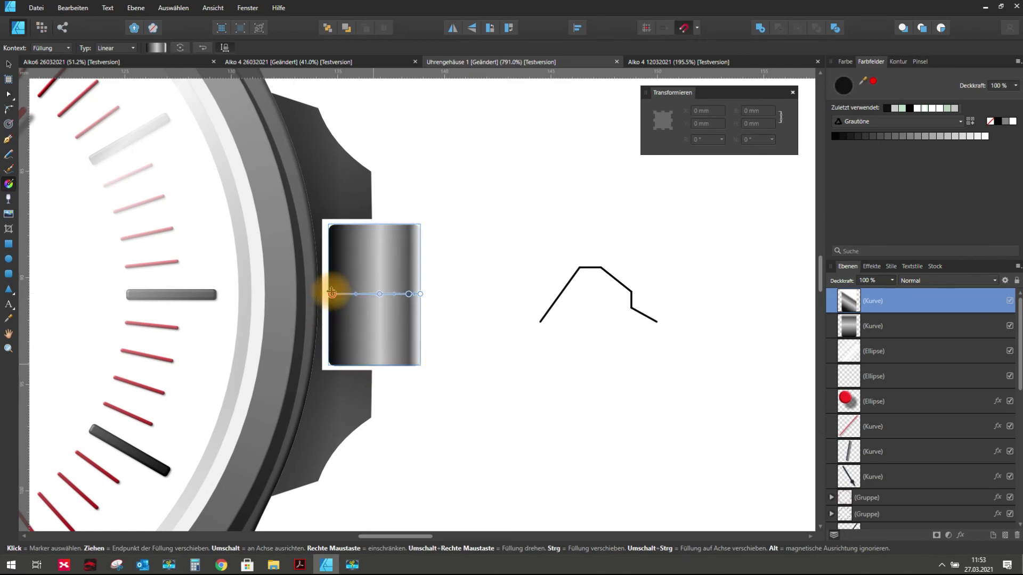
{"action": "left_click_drag", "start_coordinate": [331, 294], "coordinate": [376, 295]}
- Rework the gradient stops so a dark grey band shades the crown's left edge
{"action": "left_click", "coordinate": [356, 292]}
{"action": "left_click", "coordinate": [377, 295]}
{"action": "key", "text": "Delete"}
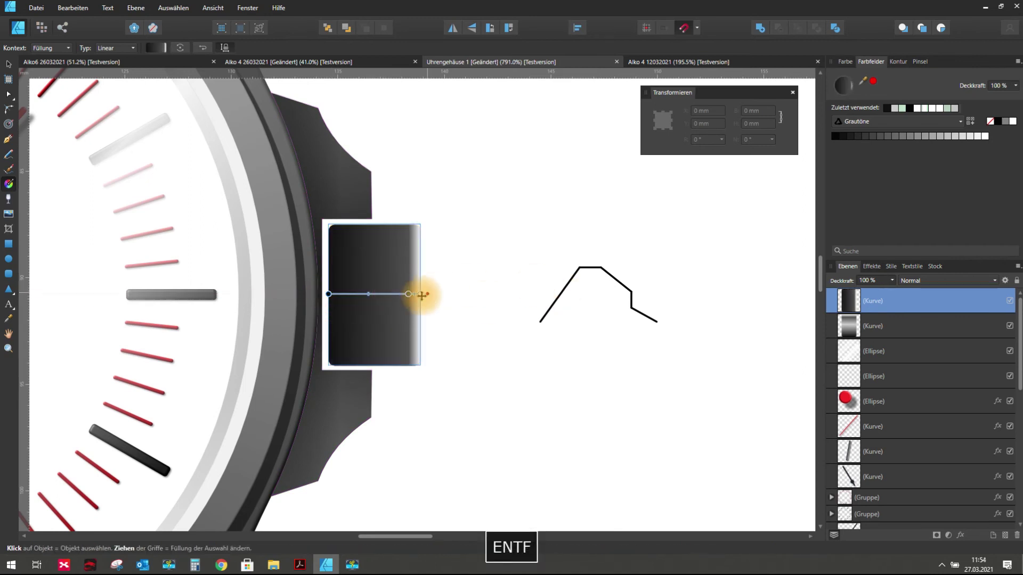
{"action": "key", "text": "Delete"}
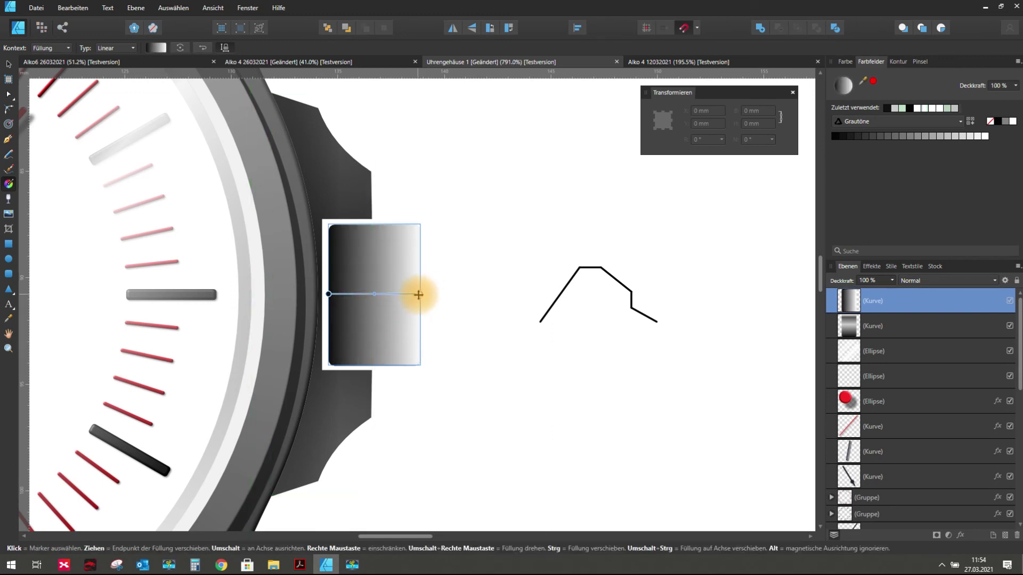
{"action": "left_click", "coordinate": [344, 293]}
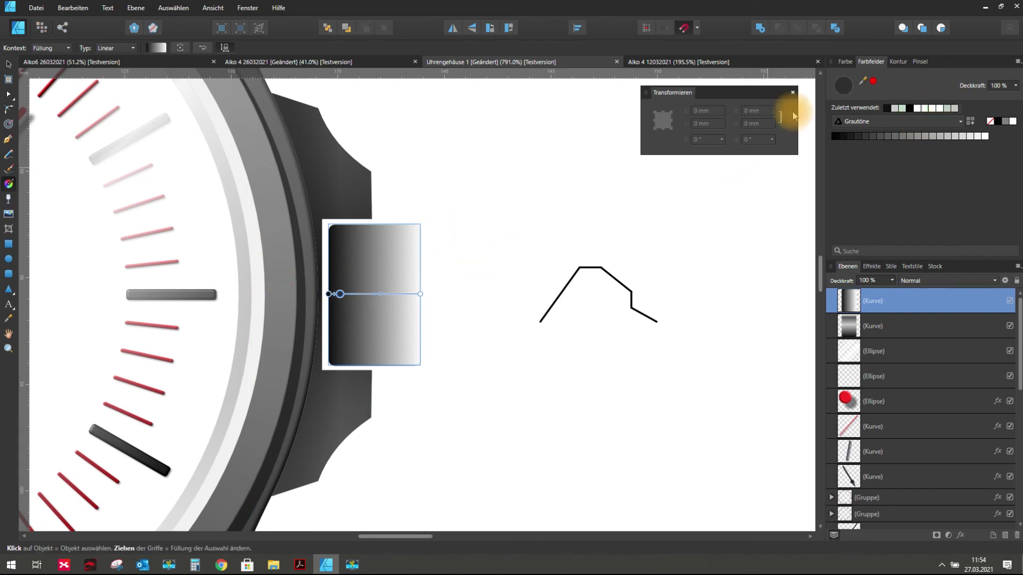
{"action": "left_click", "coordinate": [969, 137]}
{"action": "left_click", "coordinate": [957, 137]}
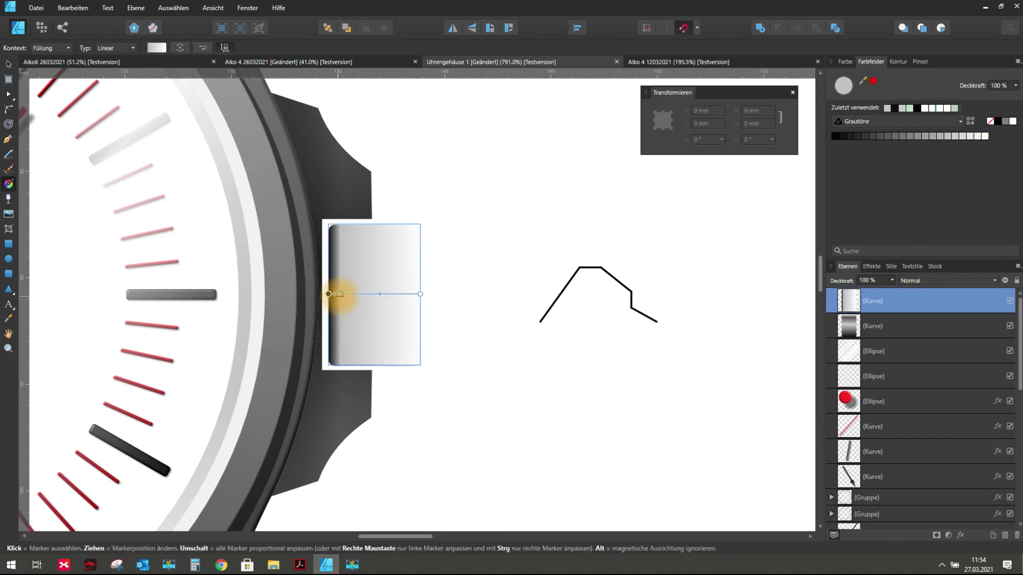
{"action": "left_click_drag", "start_coordinate": [340, 294], "coordinate": [343, 293]}
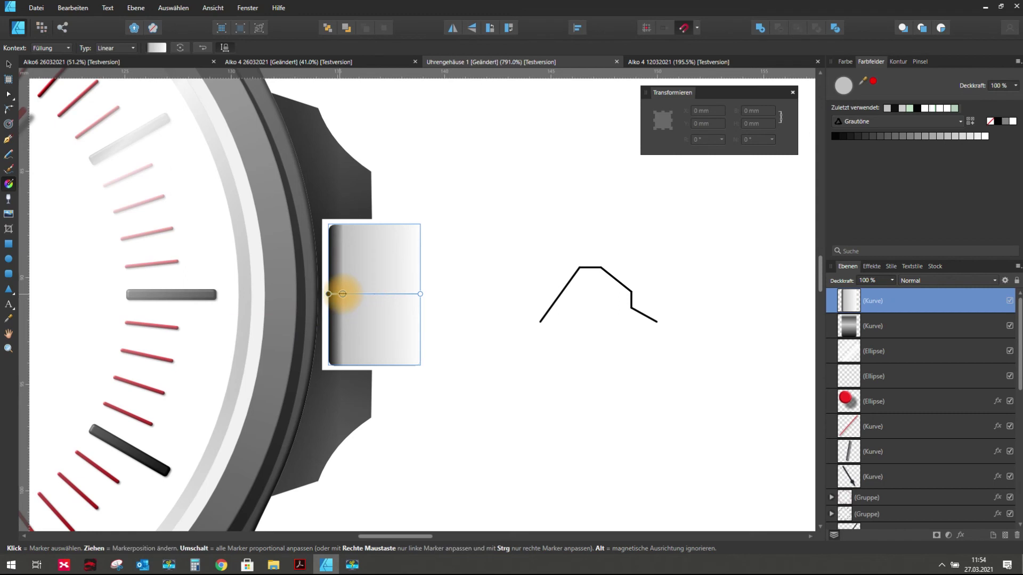
- Add a narrow bright grey band near the crown's right edge
{"action": "left_click", "coordinate": [919, 136]}
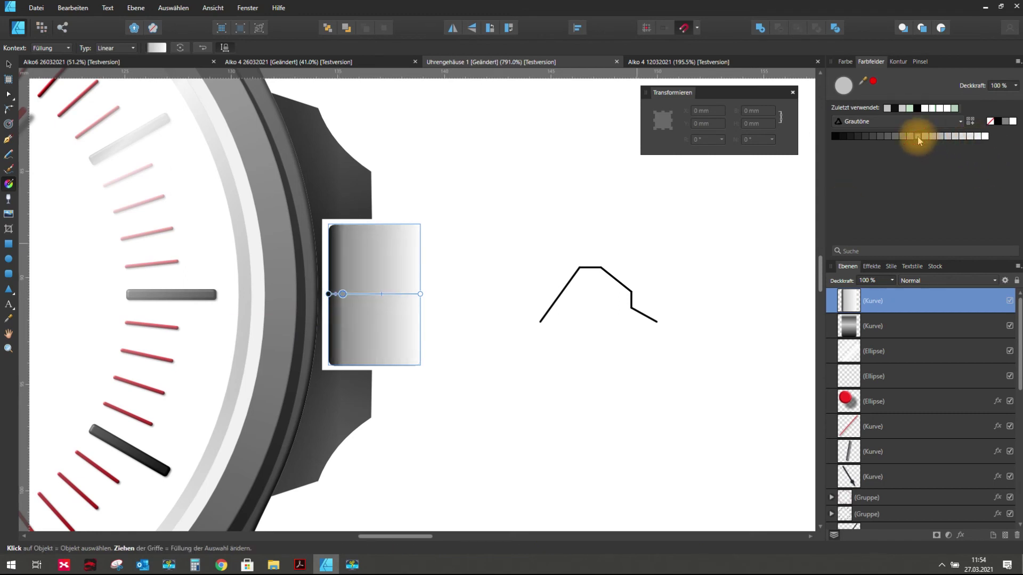
{"action": "left_click", "coordinate": [408, 294]}
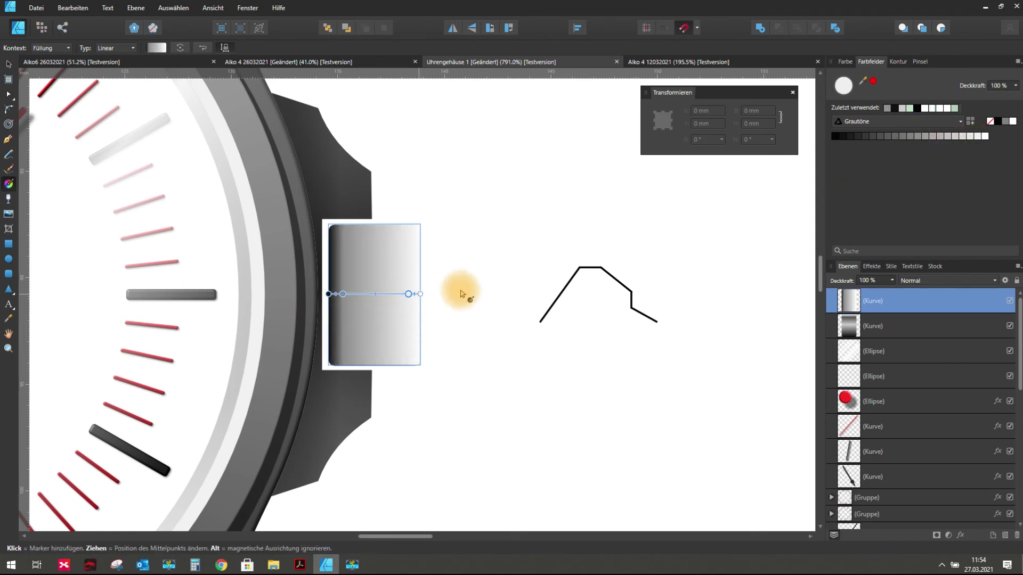
{"action": "left_click", "coordinate": [903, 136]}
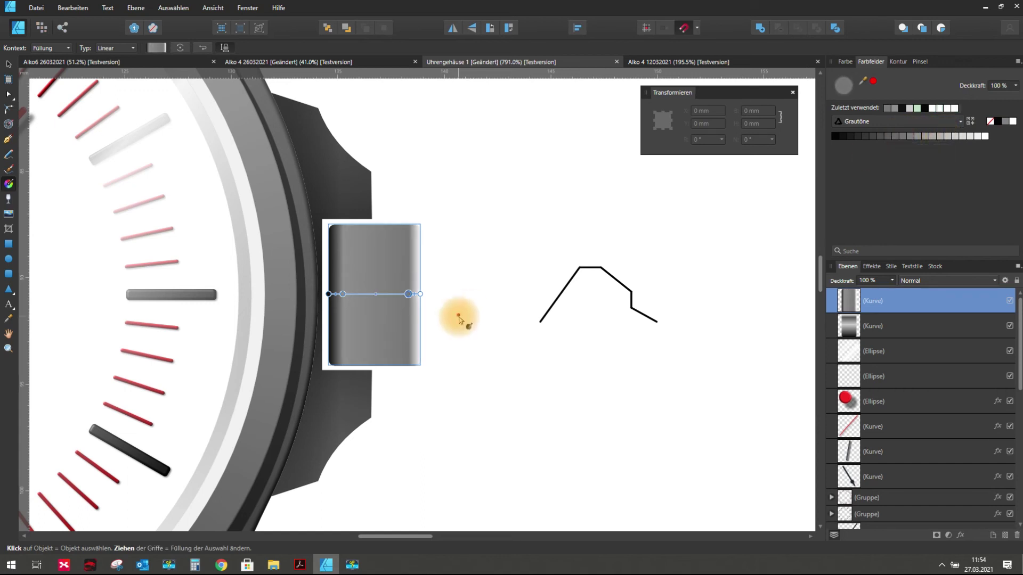
{"action": "scroll", "coordinate": [405, 294], "scroll_direction": "up", "scroll_amount": 3}
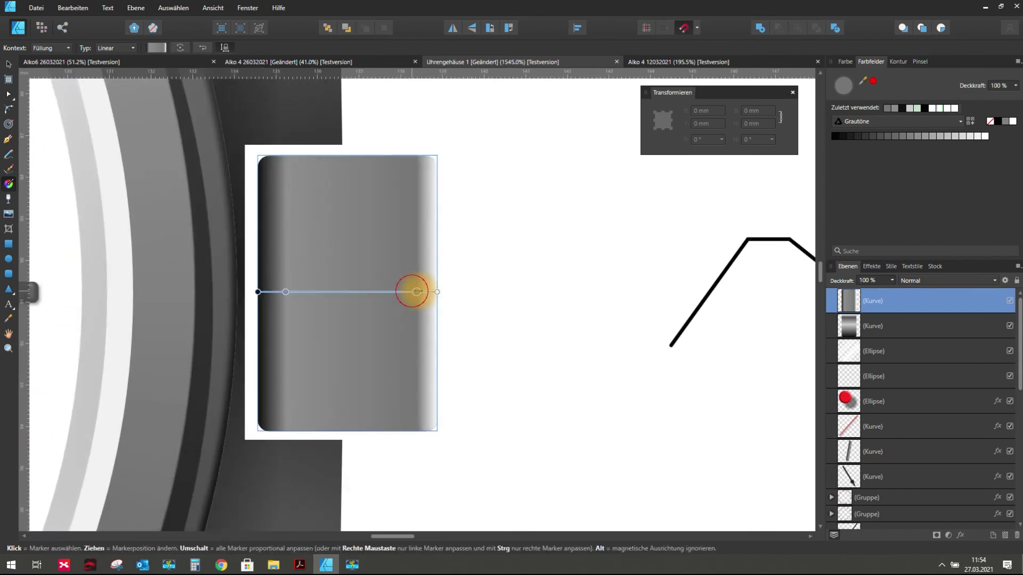
{"action": "left_click_drag", "start_coordinate": [414, 292], "coordinate": [426, 292]}
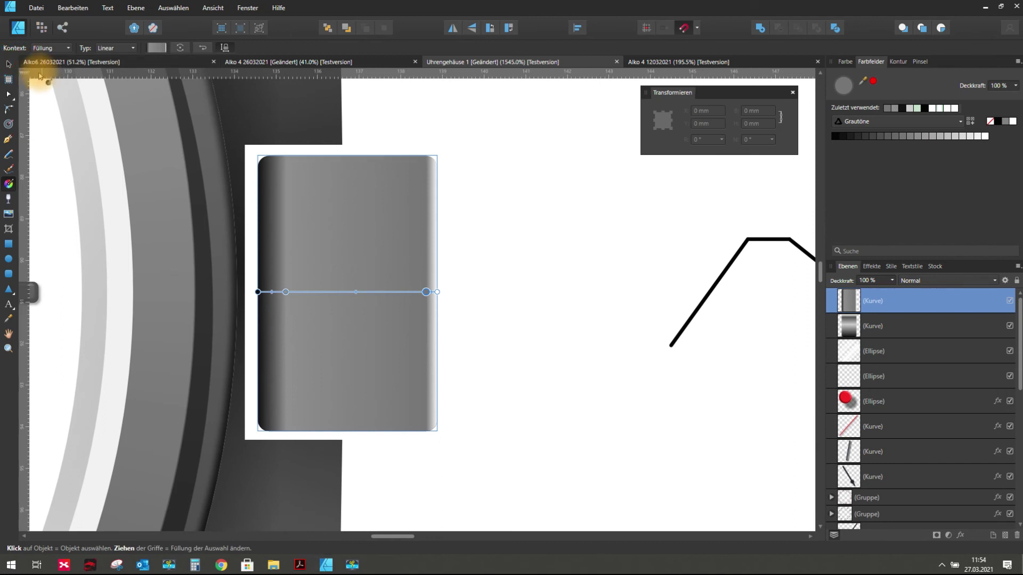
{"action": "left_click", "coordinate": [9, 64]}
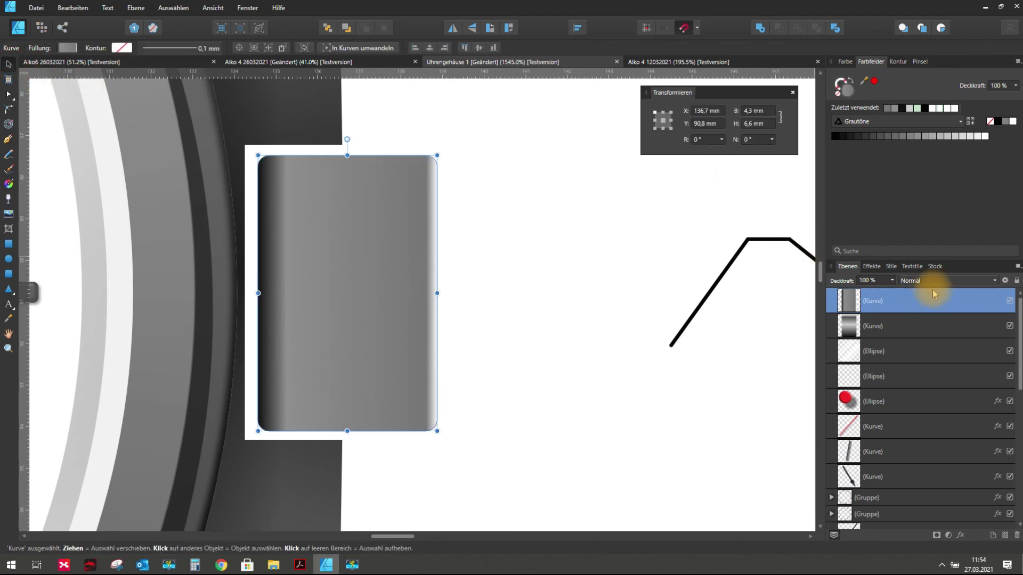
- Set the top crown copy's blend mode from Normal to Multiply and check the darker metallic result
{"action": "left_click", "coordinate": [938, 283]}
{"action": "left_click", "coordinate": [917, 320]}
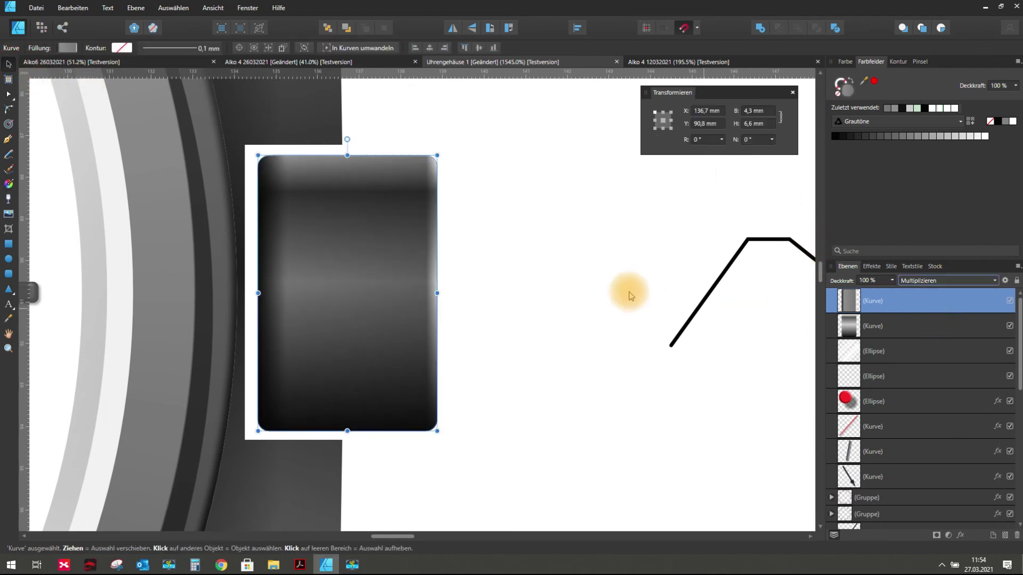
{"action": "left_click", "coordinate": [474, 265]}
{"action": "scroll", "coordinate": [475, 265], "scroll_direction": "down", "scroll_amount": 2}
{"action": "scroll", "coordinate": [458, 266], "scroll_direction": "down", "scroll_amount": 1}
{"action": "scroll", "coordinate": [506, 263], "scroll_direction": "down", "scroll_amount": 3}
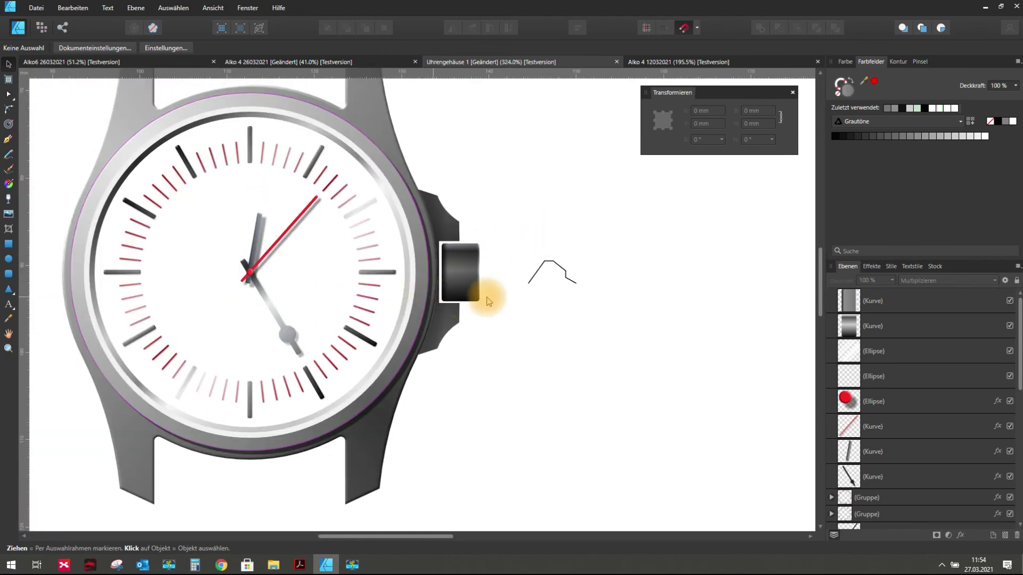
{"action": "scroll", "coordinate": [506, 269], "scroll_direction": "up", "scroll_amount": 2}
{"action": "scroll", "coordinate": [379, 251], "scroll_direction": "up", "scroll_amount": 1}
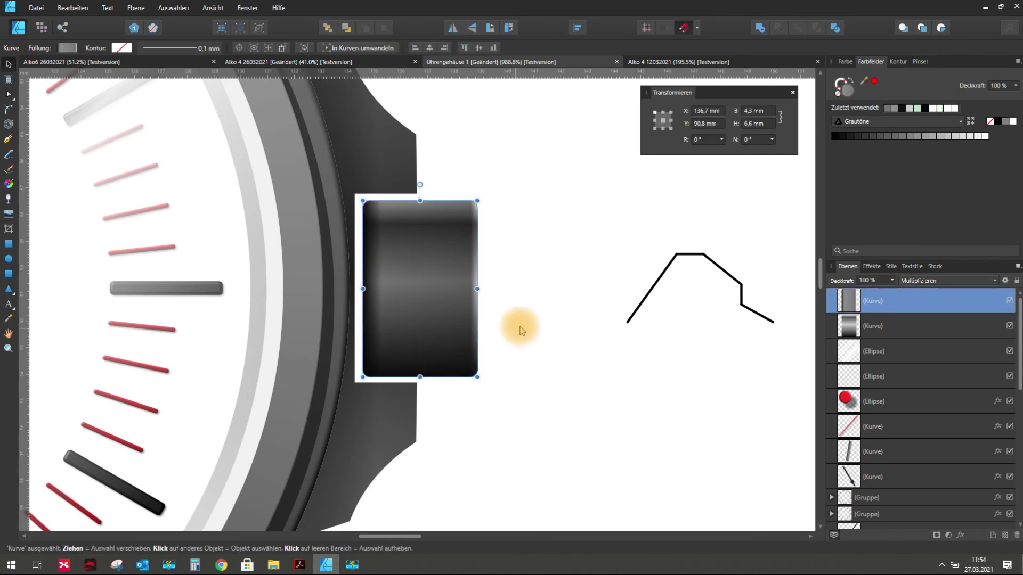
{"action": "left_click", "coordinate": [442, 282]}
{"action": "left_click", "coordinate": [538, 202]}
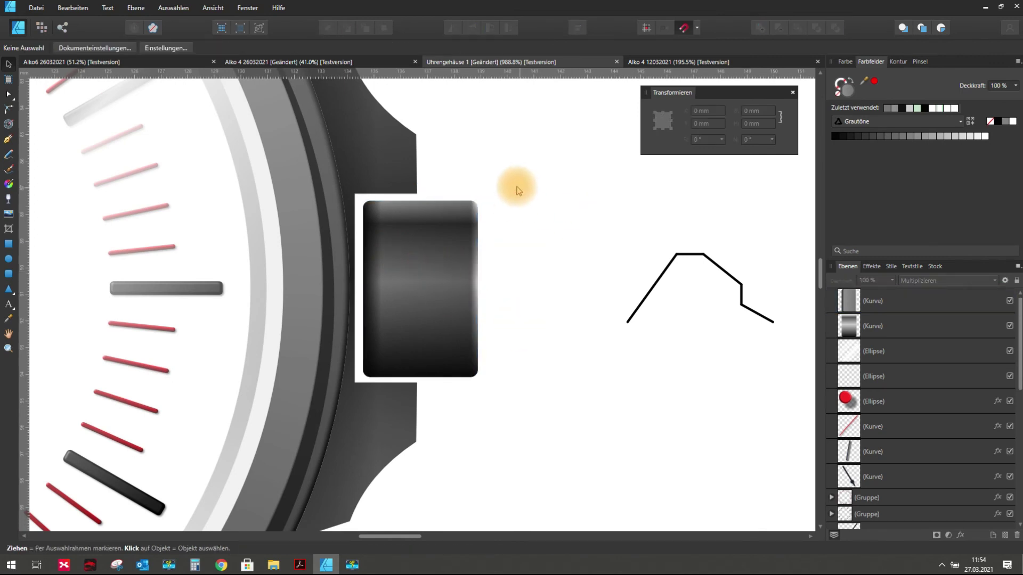
{"action": "left_click", "coordinate": [409, 270]}
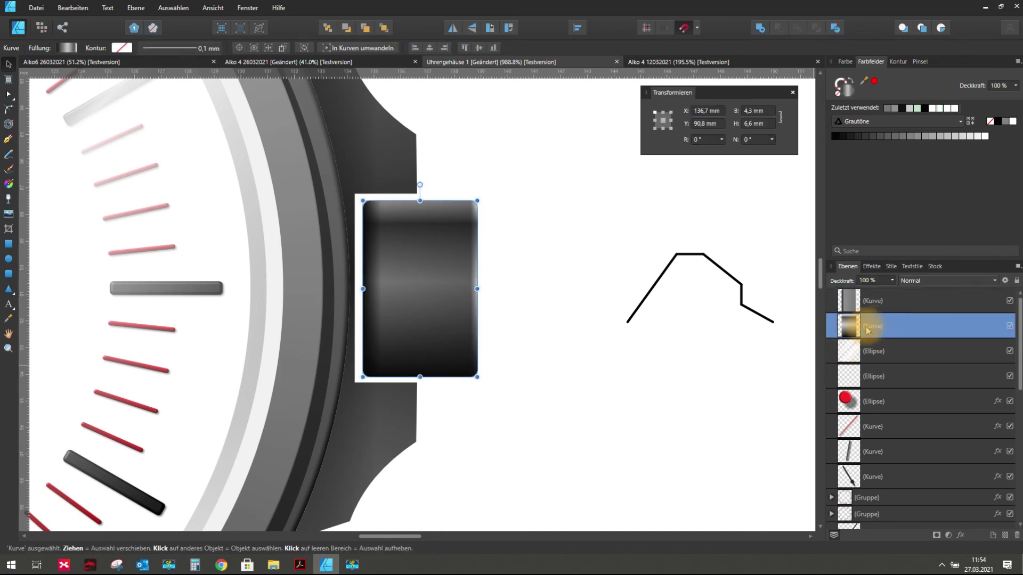
- Duplicate the crown, shorten the copy, and slide it left against the case as a stem
{"action": "right_click", "coordinate": [871, 331]}
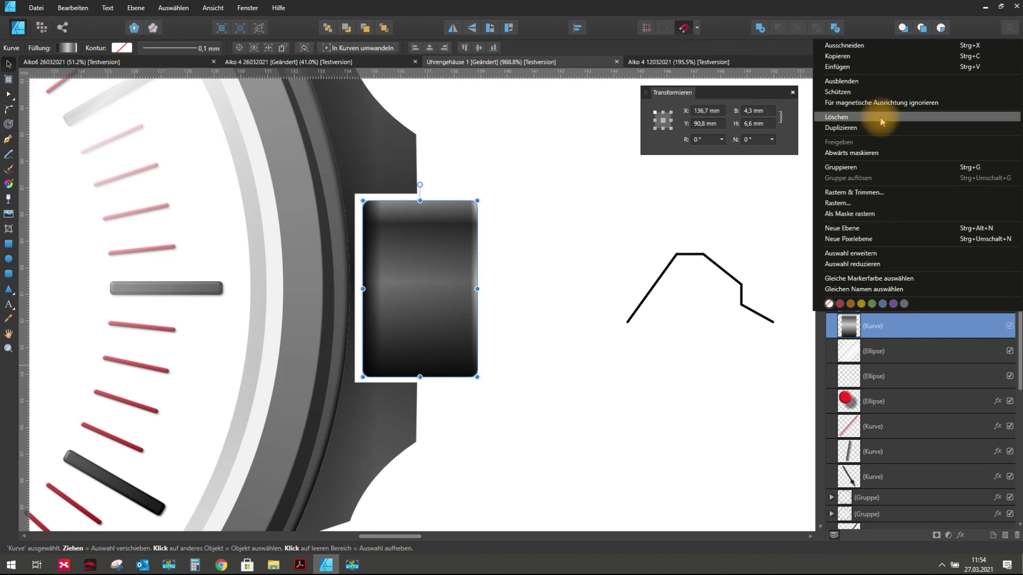
{"action": "left_click", "coordinate": [841, 128]}
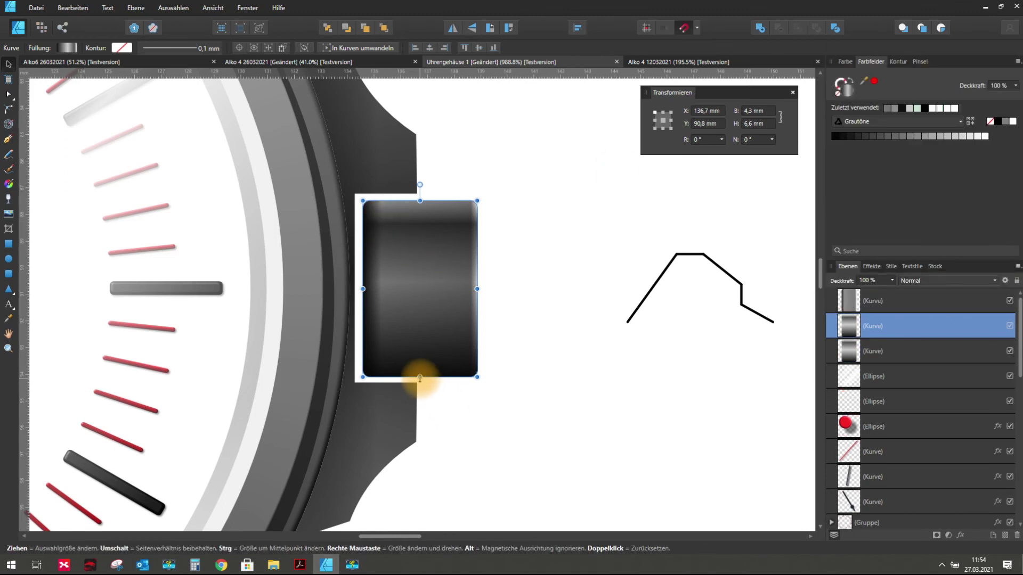
{"action": "mouse_move", "coordinate": [420, 377]}
{"action": "left_mouse_down"}
{"action": "mouse_move", "coordinate": [411, 302]}
{"action": "mouse_move", "coordinate": [403, 353]}
{"action": "left_mouse_up"}
{"action": "mouse_move", "coordinate": [430, 313]}
{"action": "left_mouse_down"}
{"action": "mouse_move", "coordinate": [366, 307]}
{"action": "mouse_move", "coordinate": [386, 307]}
{"action": "left_mouse_up"}
{"action": "key", "text": "Escape"}
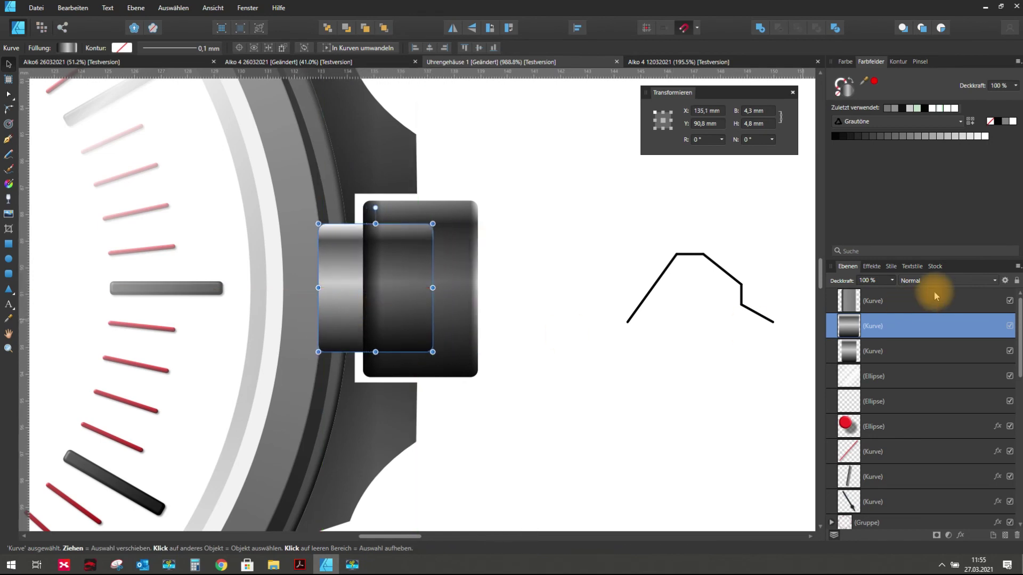
{"action": "left_click_drag", "start_coordinate": [886, 324], "coordinate": [891, 326]}
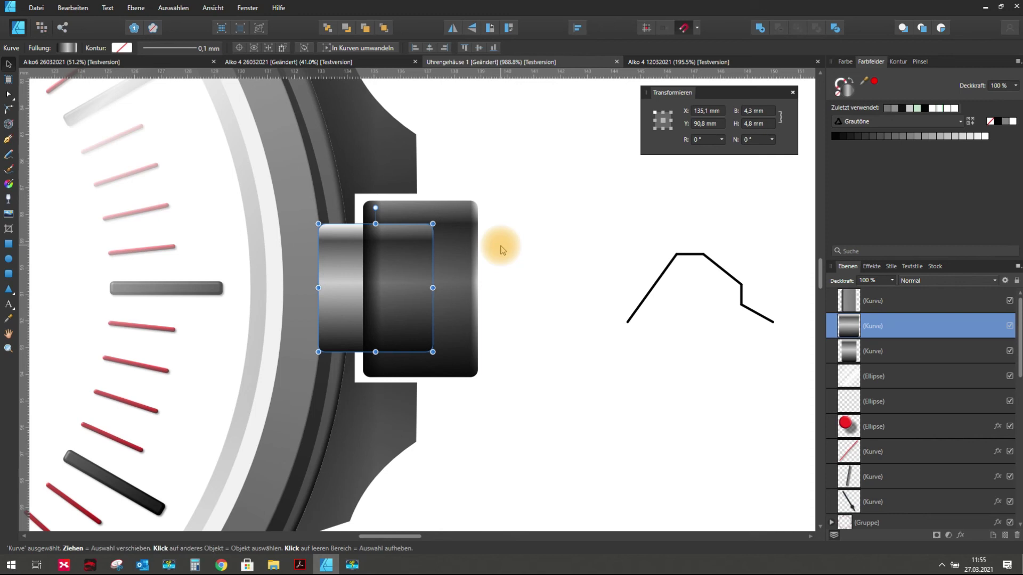
- Send the stem copy to the back and delete one of its gradient stops
{"action": "left_click", "coordinate": [327, 29]}
{"action": "left_click", "coordinate": [506, 176]}
{"action": "scroll", "coordinate": [436, 231], "scroll_direction": "down", "scroll_amount": 2}
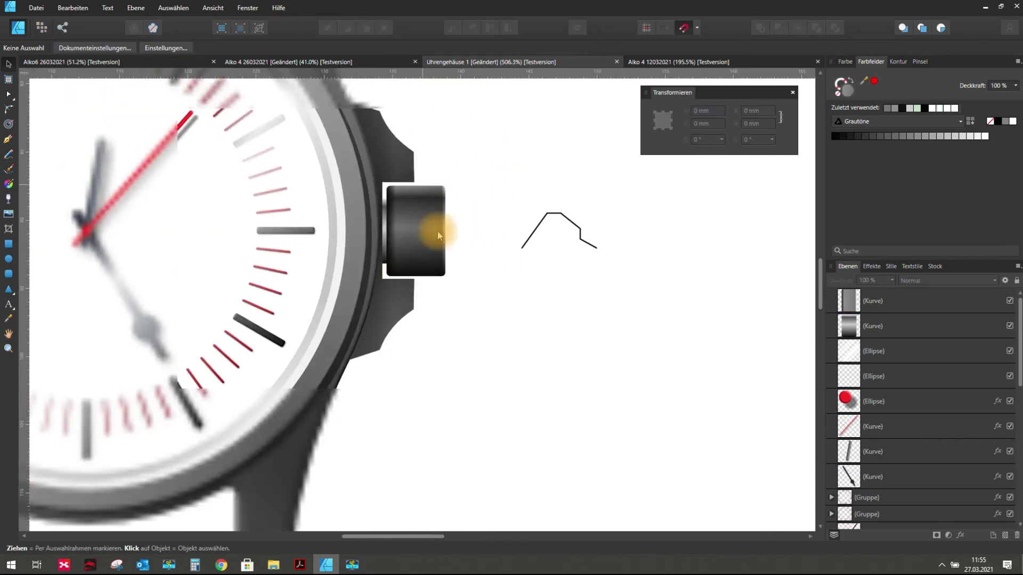
{"action": "scroll", "coordinate": [381, 237], "scroll_direction": "up", "scroll_amount": 3}
{"action": "scroll", "coordinate": [373, 248], "scroll_direction": "up", "scroll_amount": 2}
{"action": "left_click", "coordinate": [382, 240]}
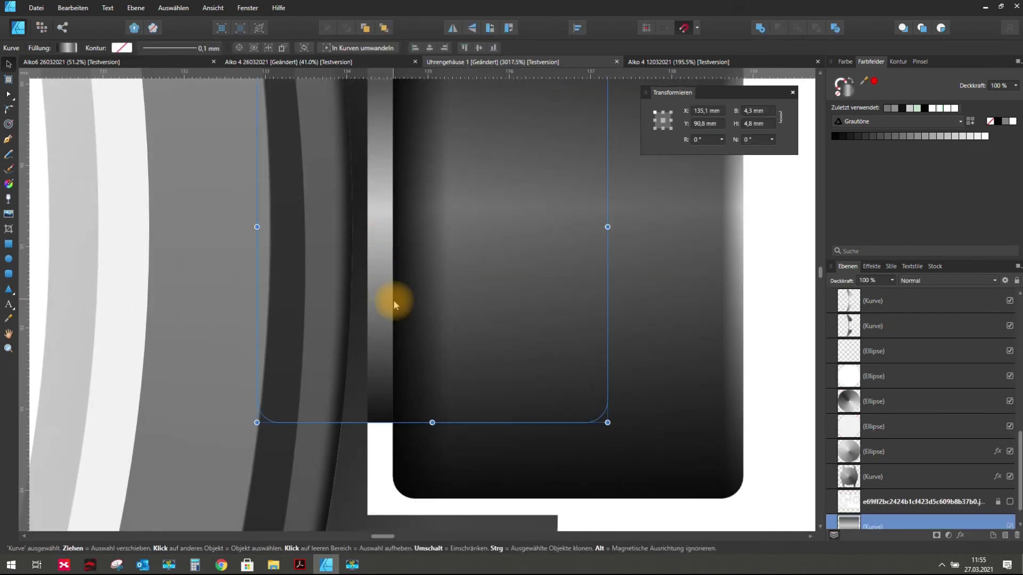
{"action": "scroll", "coordinate": [393, 298], "scroll_direction": "down", "scroll_amount": 2}
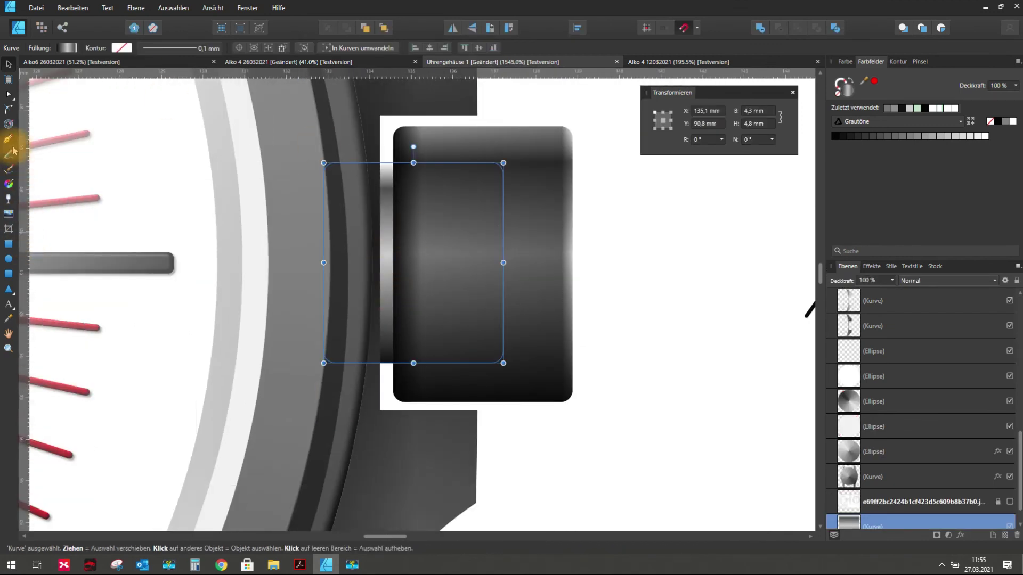
{"action": "left_click", "coordinate": [9, 185]}
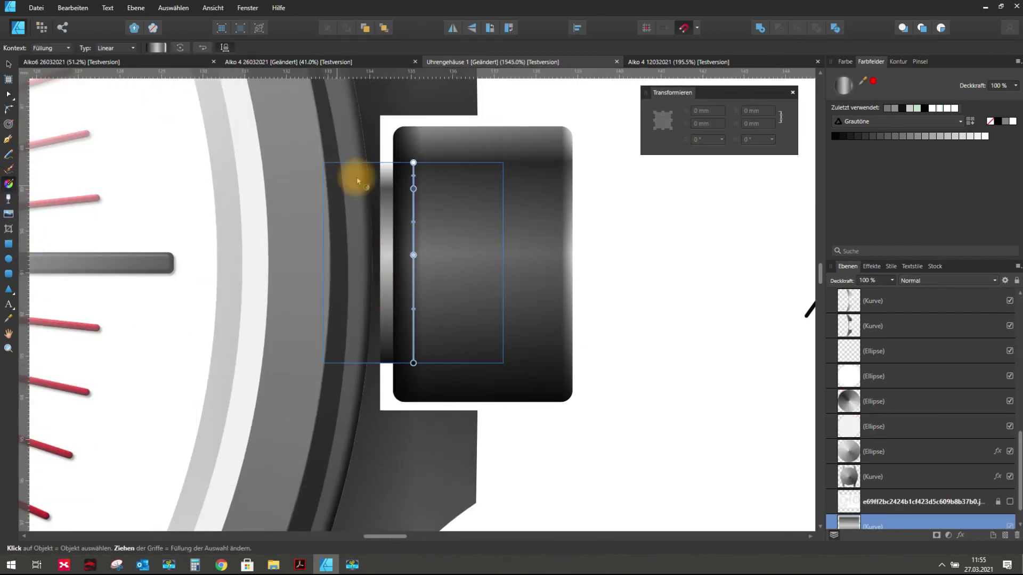
{"action": "left_click", "coordinate": [414, 162]}
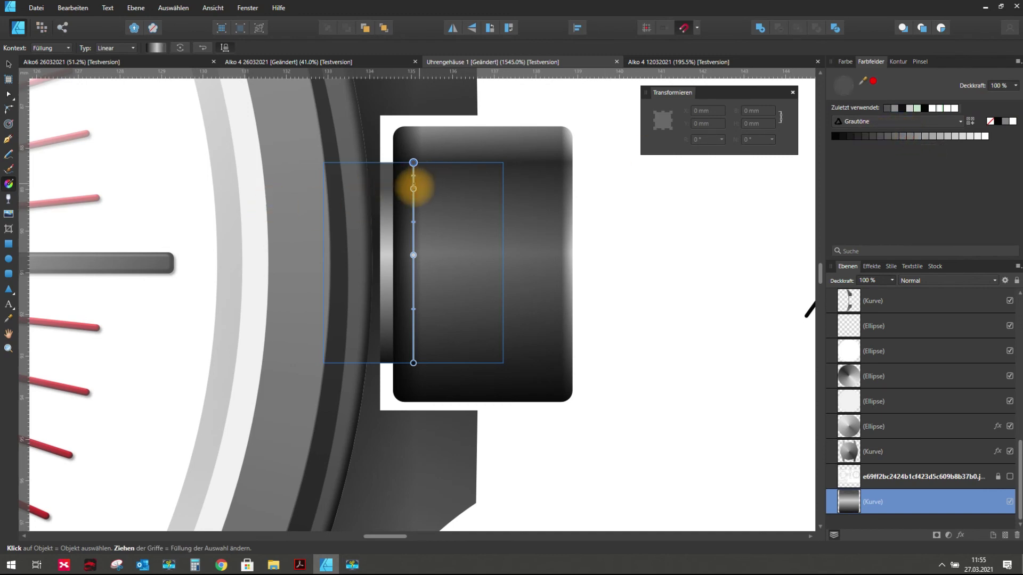
{"action": "left_click", "coordinate": [413, 188]}
{"action": "left_click", "coordinate": [418, 194]}
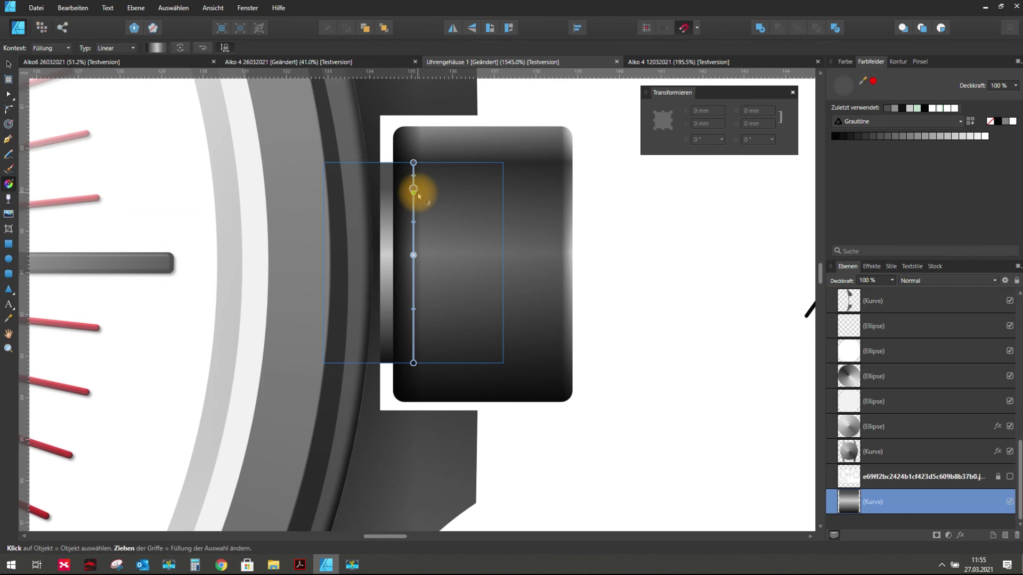
{"action": "key", "text": "Delete"}
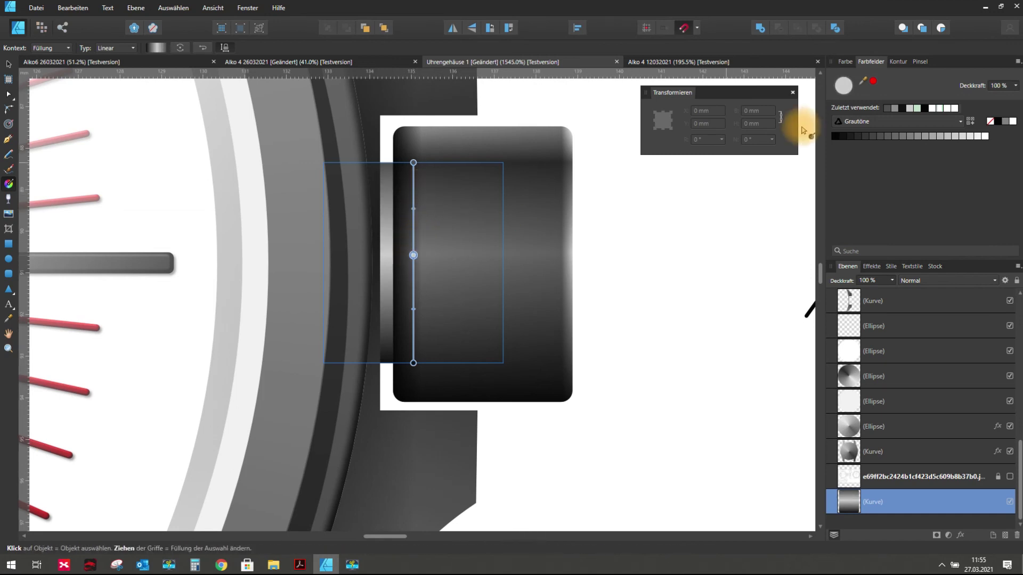
- Recolour the stem's remaining gradient stops with darker grey swatches
{"action": "left_click", "coordinate": [915, 138]}
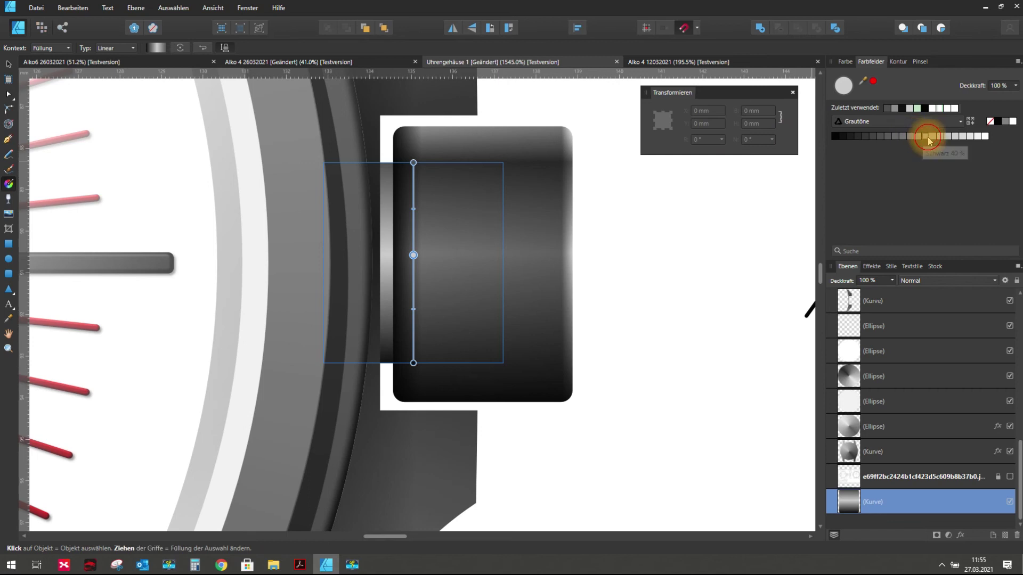
{"action": "left_click", "coordinate": [928, 138]}
{"action": "left_click", "coordinate": [911, 140]}
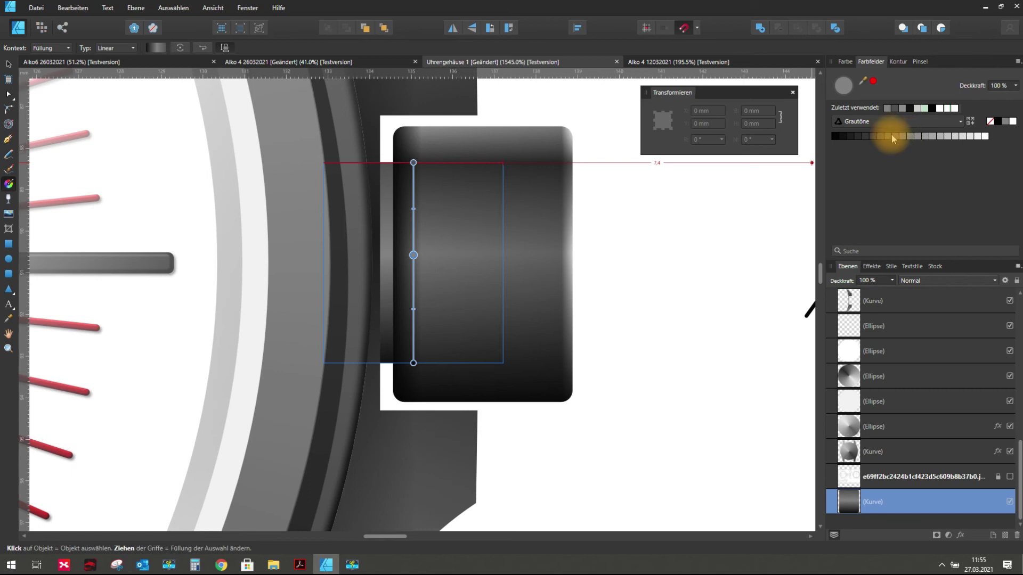
{"action": "left_click", "coordinate": [893, 138]}
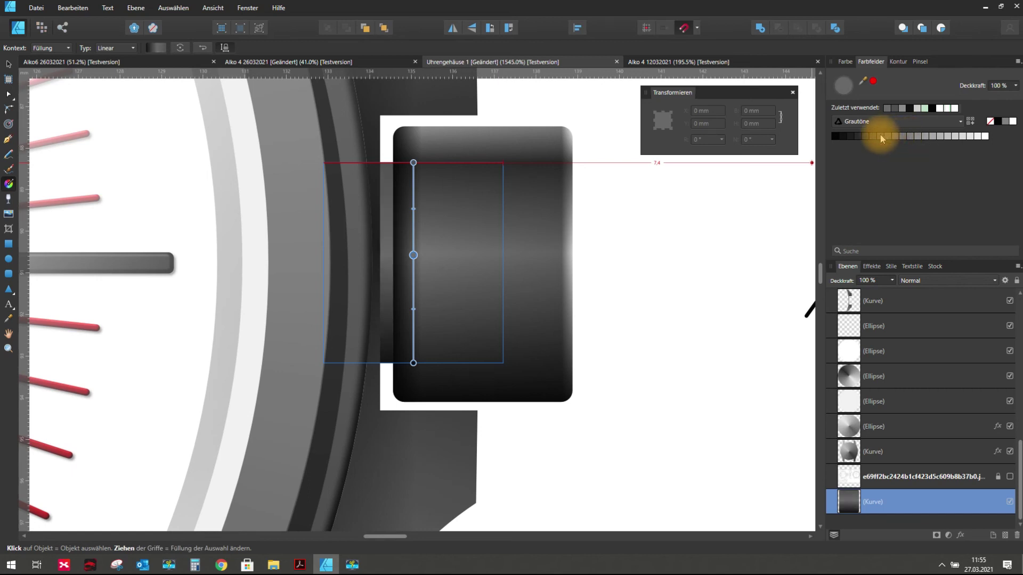
{"action": "left_click", "coordinate": [881, 139]}
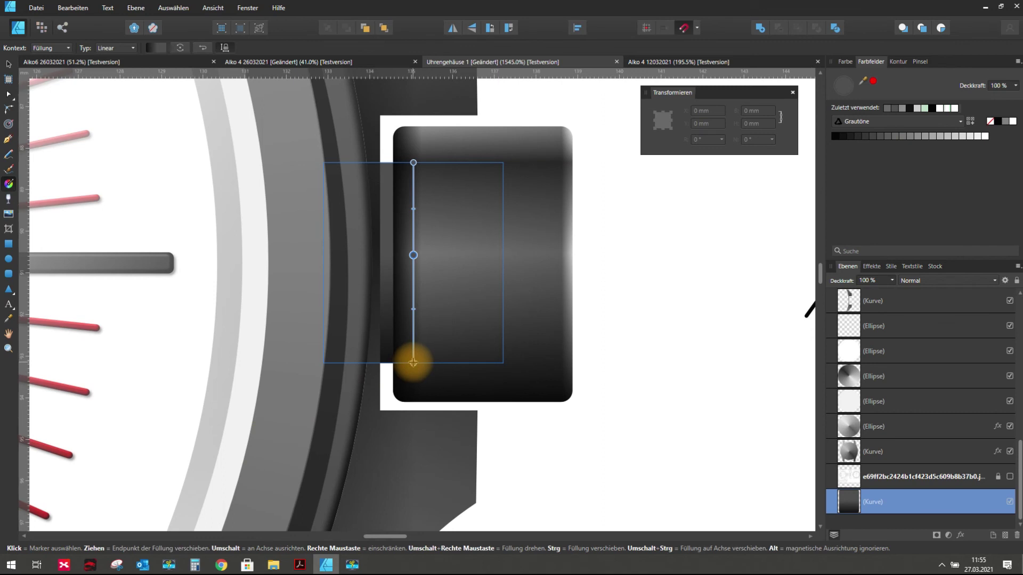
{"action": "left_click", "coordinate": [836, 136]}
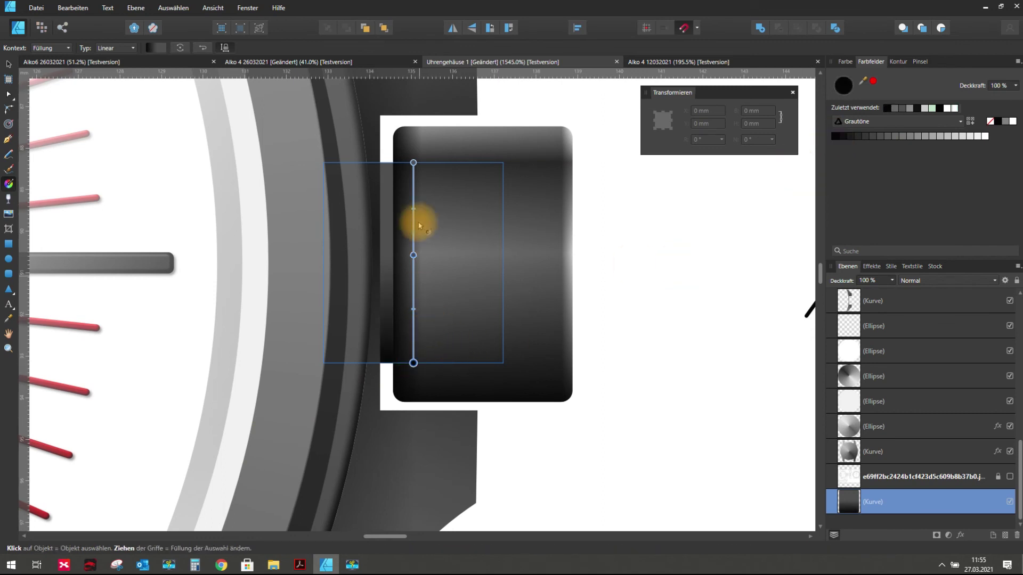
{"action": "left_click", "coordinate": [414, 162]}
{"action": "left_click", "coordinate": [855, 137]}
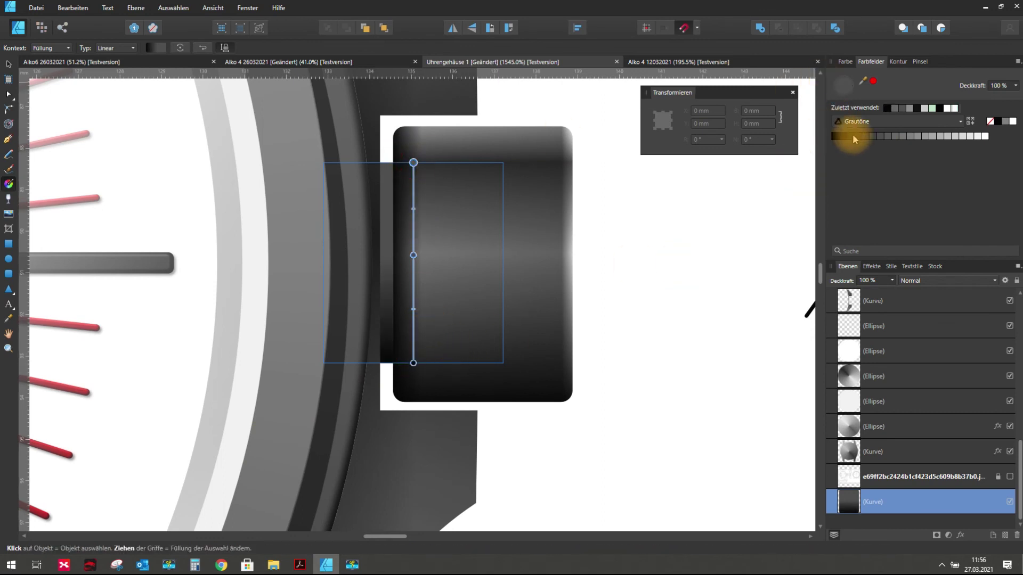
{"action": "left_click", "coordinate": [859, 137]}
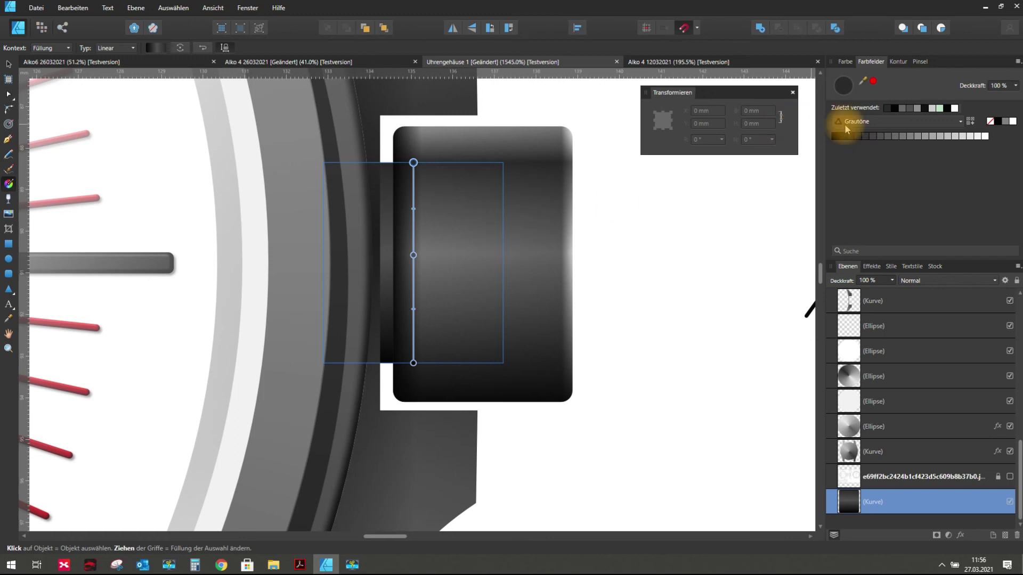
{"action": "left_click", "coordinate": [413, 256]}
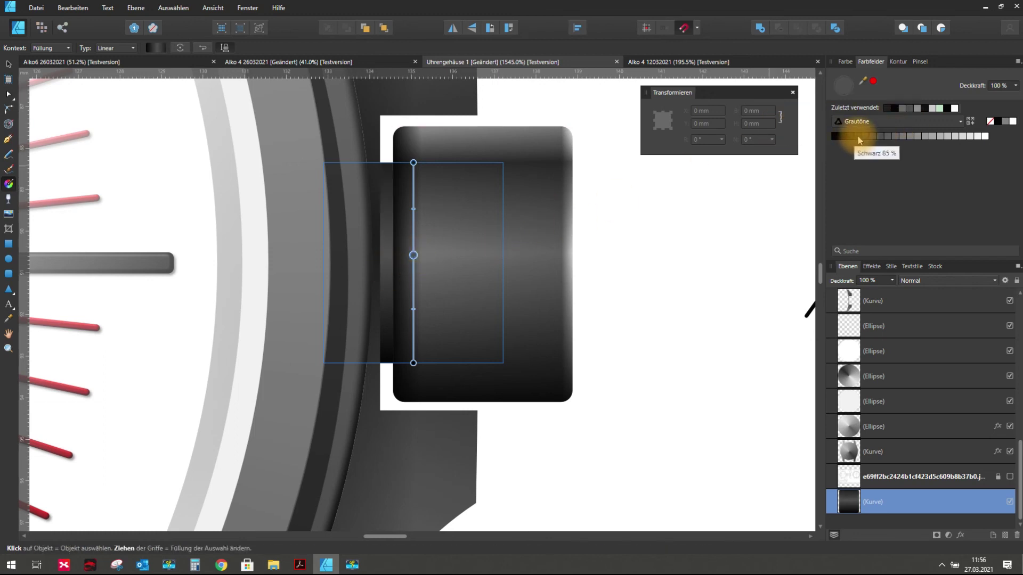
{"action": "left_click", "coordinate": [871, 137]}
- Draw a straight line across the top edge of the crown with the Pen tool
{"action": "left_click", "coordinate": [727, 262]}
{"action": "scroll", "coordinate": [485, 234], "scroll_direction": "down", "scroll_amount": 3}
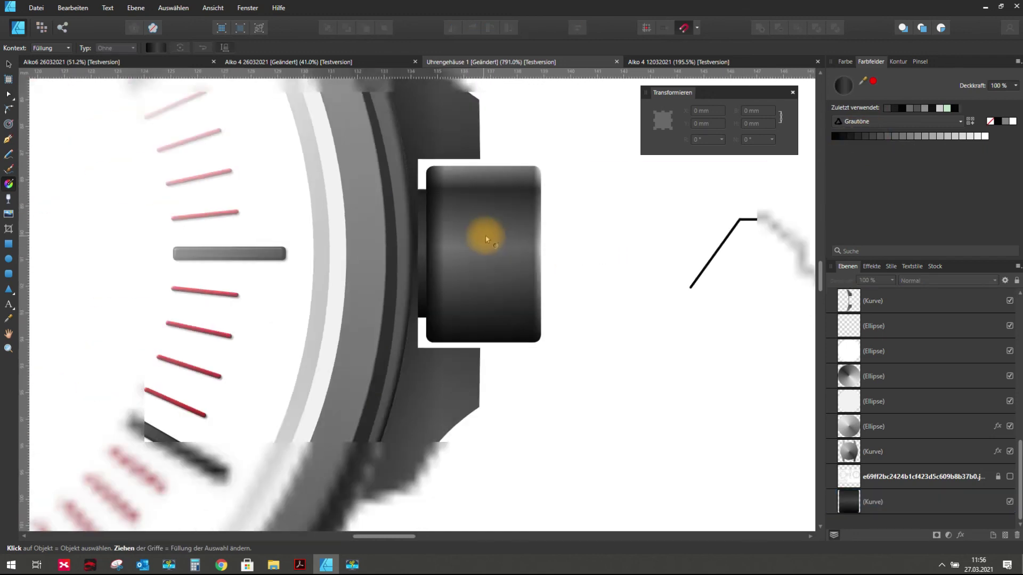
{"action": "scroll", "coordinate": [485, 234], "scroll_direction": "down", "scroll_amount": 5}
{"action": "scroll", "coordinate": [482, 235], "scroll_direction": "up", "scroll_amount": 5}
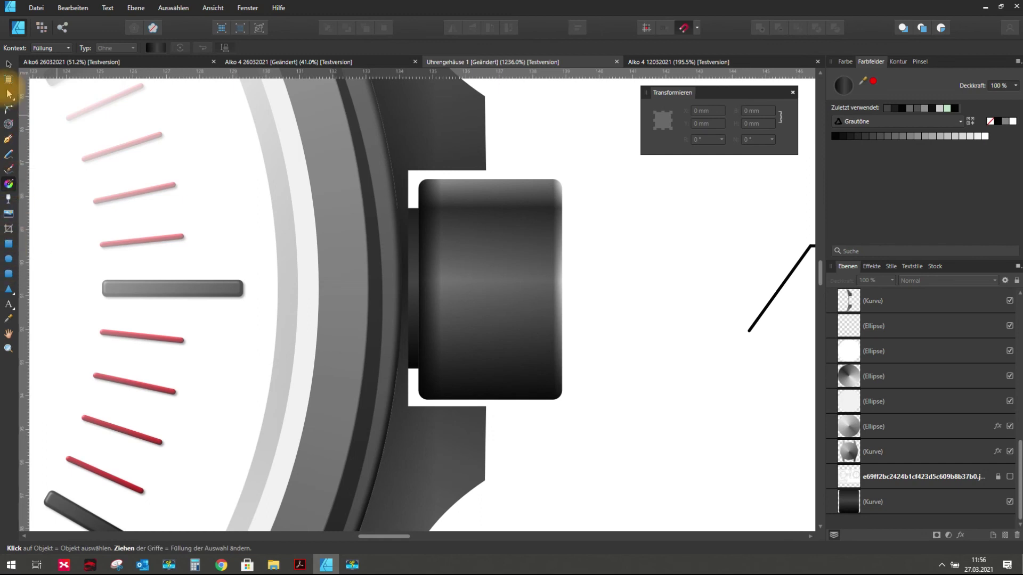
{"action": "left_click", "coordinate": [8, 154]}
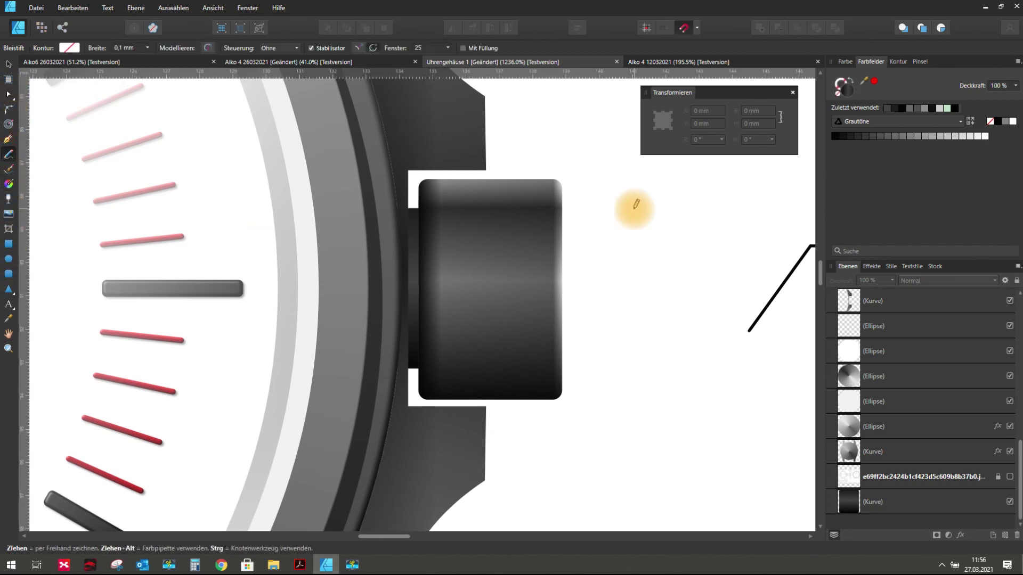
{"action": "scroll", "coordinate": [507, 201], "scroll_direction": "up", "scroll_amount": 2}
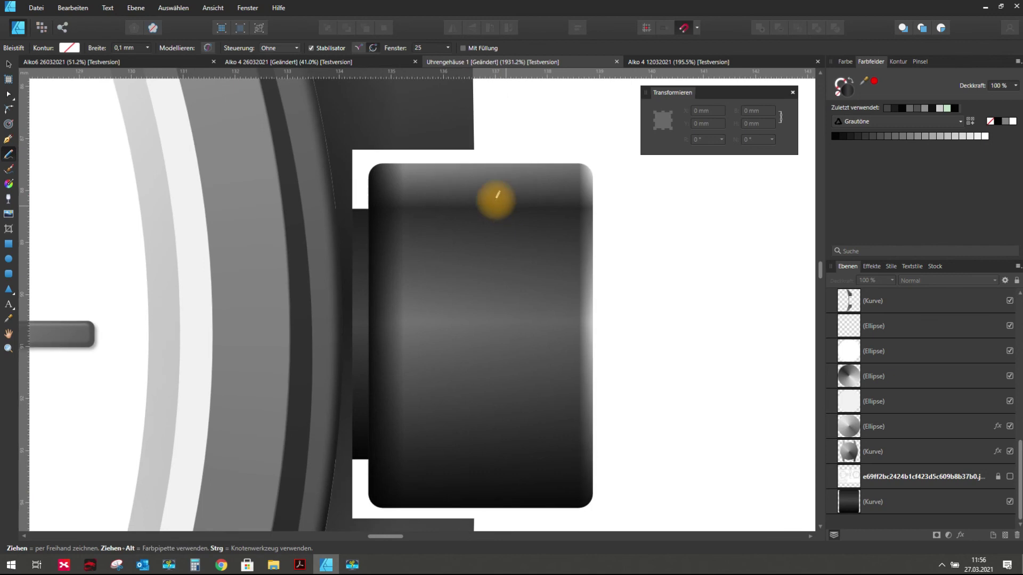
{"action": "left_click", "coordinate": [8, 141]}
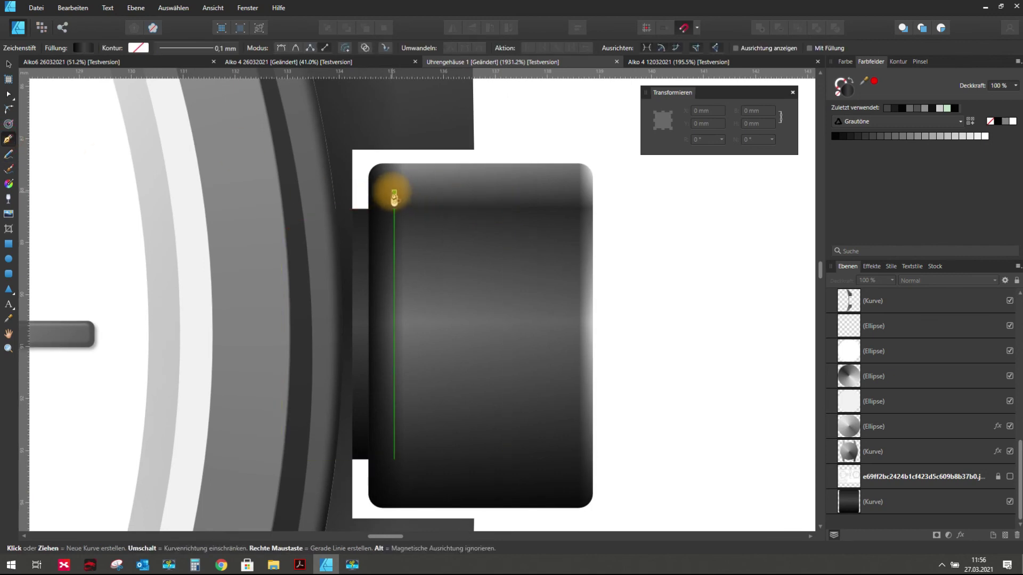
{"action": "left_click", "coordinate": [394, 179]}
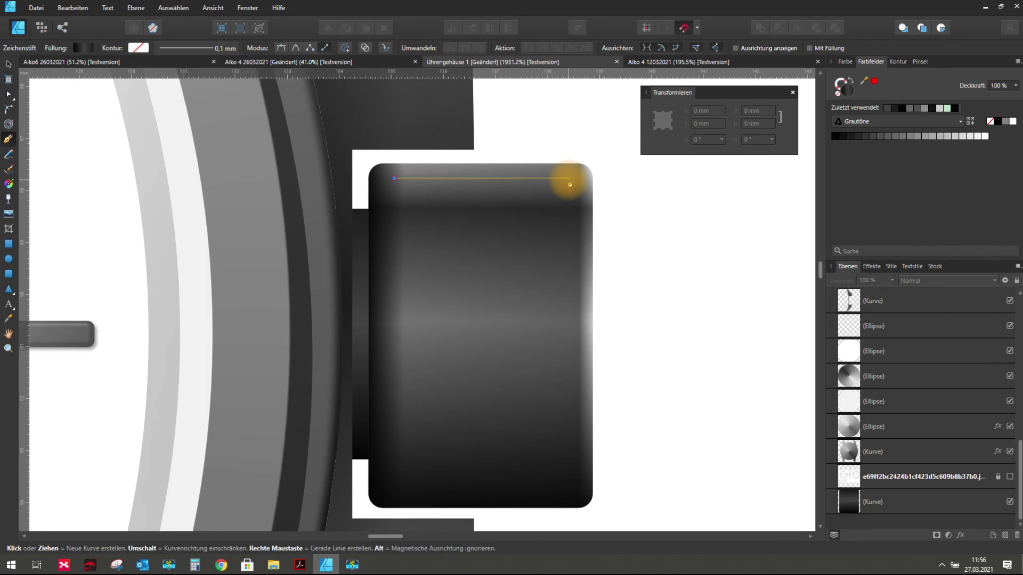
{"action": "left_click", "coordinate": [579, 179], "text": "shift"}
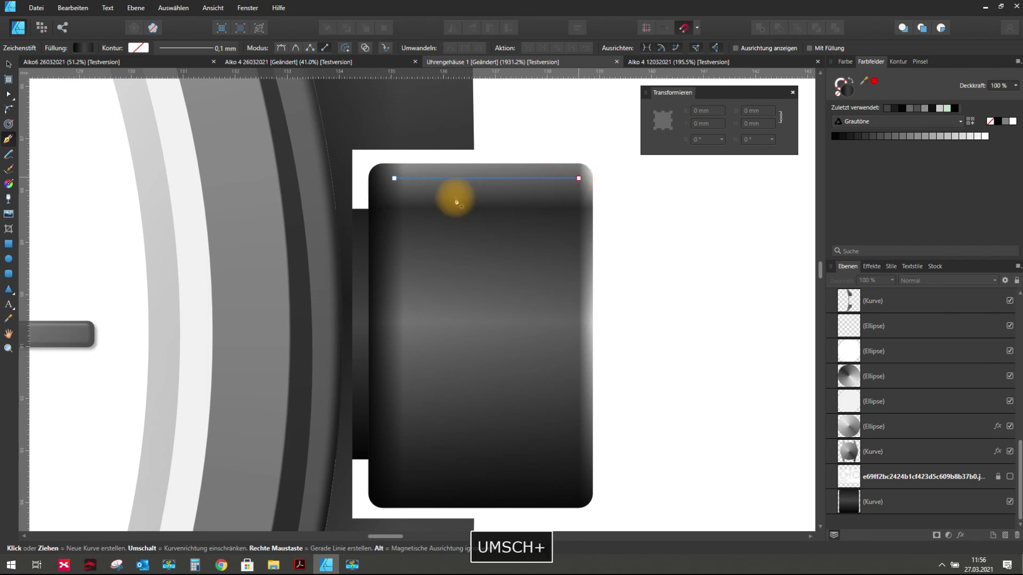
- Increase the line's stroke width to about 0.2 mm
{"action": "left_click", "coordinate": [899, 62]}
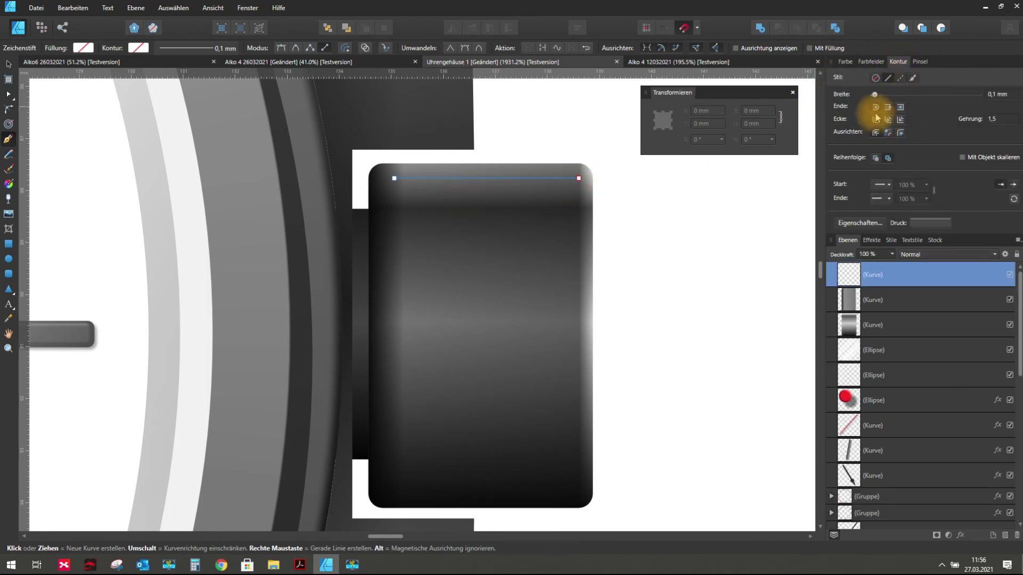
{"action": "left_click_drag", "start_coordinate": [874, 94], "coordinate": [877, 96]}
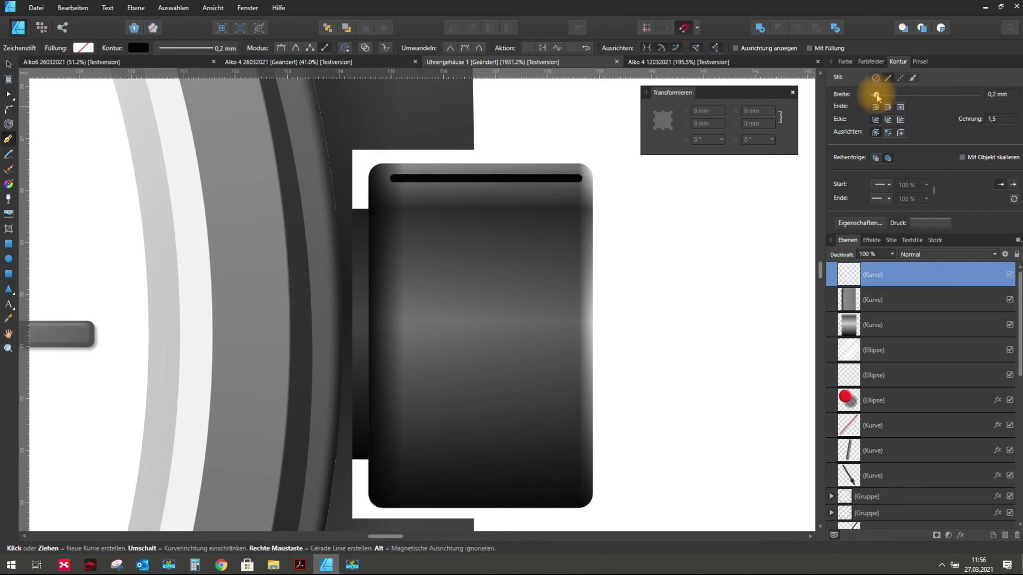
{"action": "scroll", "coordinate": [498, 173], "scroll_direction": "down", "scroll_amount": 5}
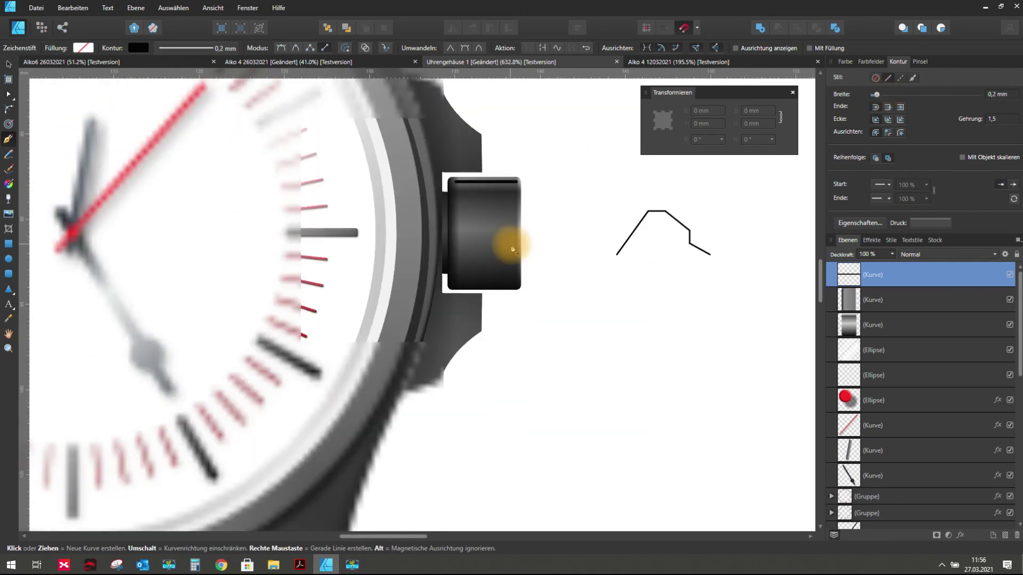
{"action": "scroll", "coordinate": [512, 249], "scroll_direction": "up", "scroll_amount": 3}
{"action": "scroll", "coordinate": [532, 226], "scroll_direction": "up", "scroll_amount": 1}
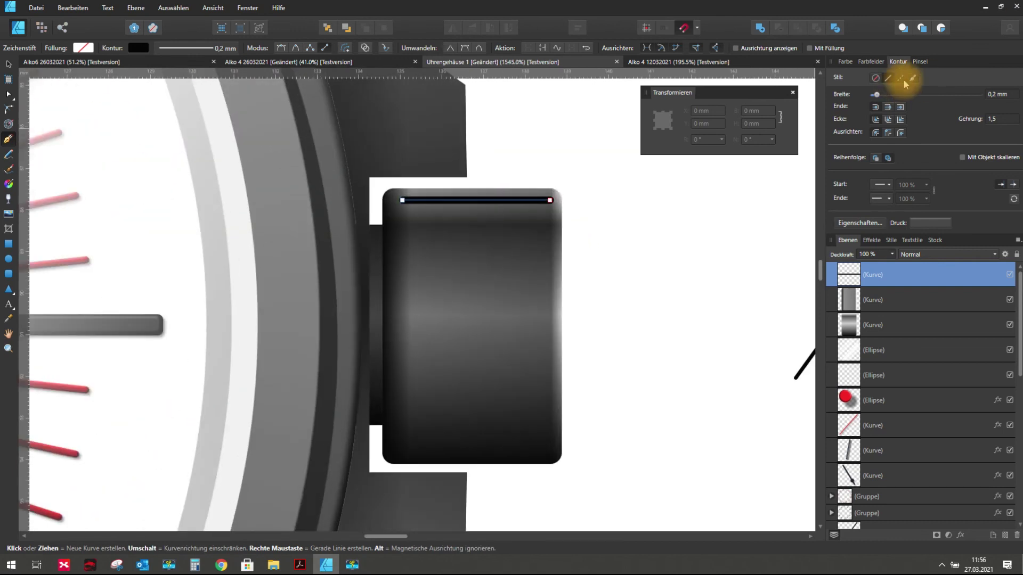
- Give the groove line a dark grey fill and dark grey stroke colour
{"action": "left_click", "coordinate": [877, 63]}
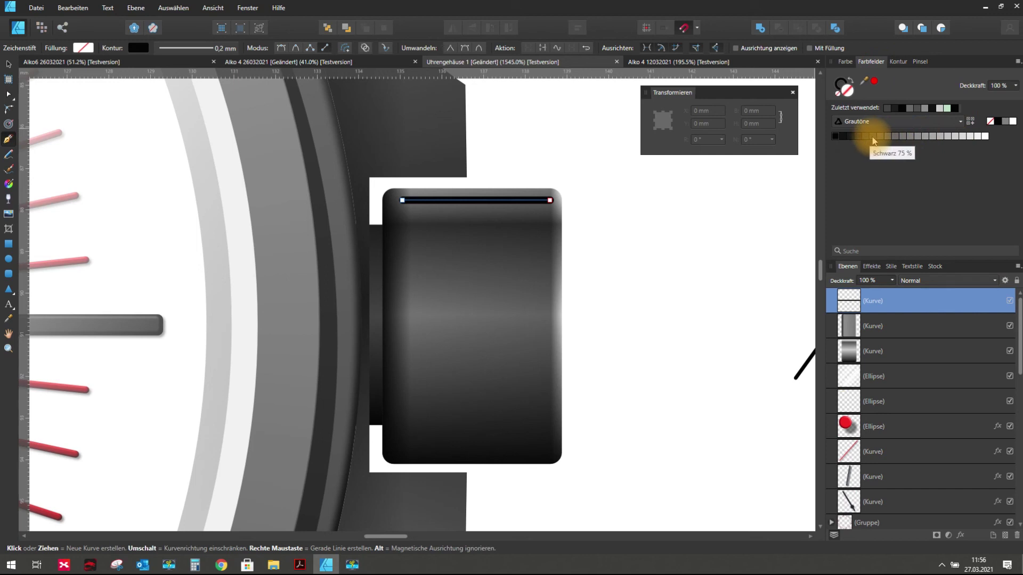
{"action": "left_click", "coordinate": [874, 138]}
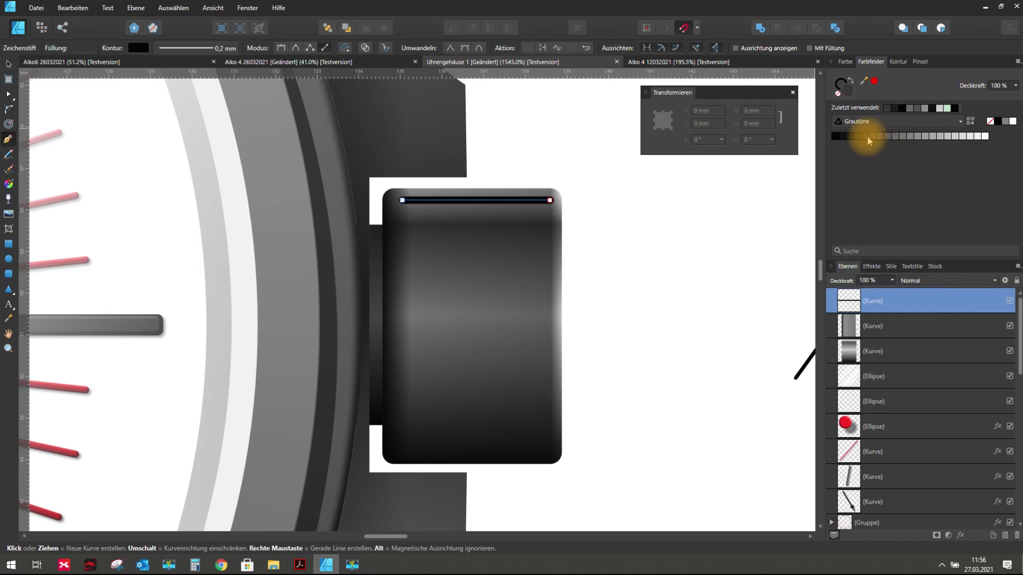
{"action": "right_click", "coordinate": [868, 140]}
{"action": "left_click", "coordinate": [842, 87]}
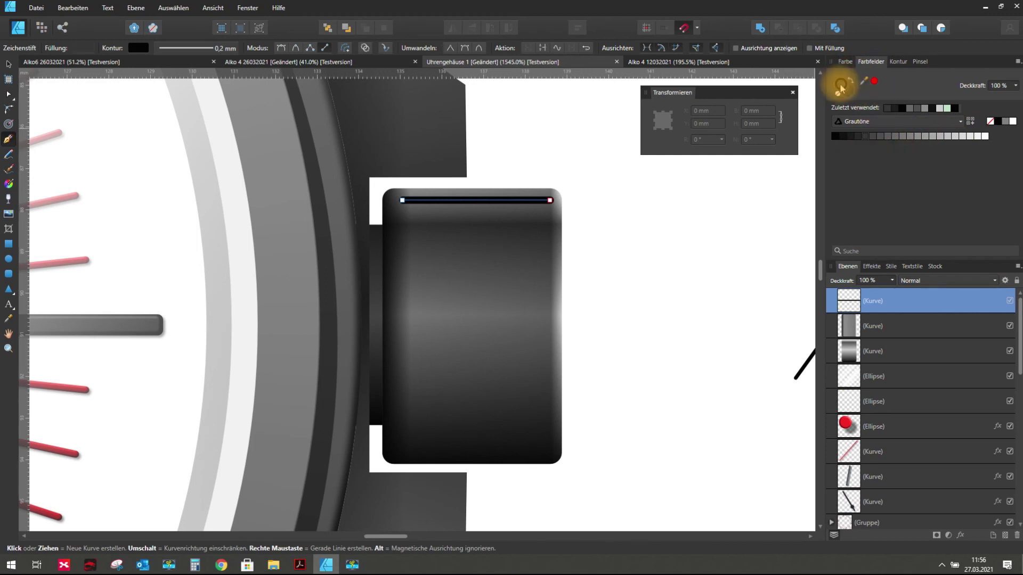
{"action": "left_click", "coordinate": [891, 137]}
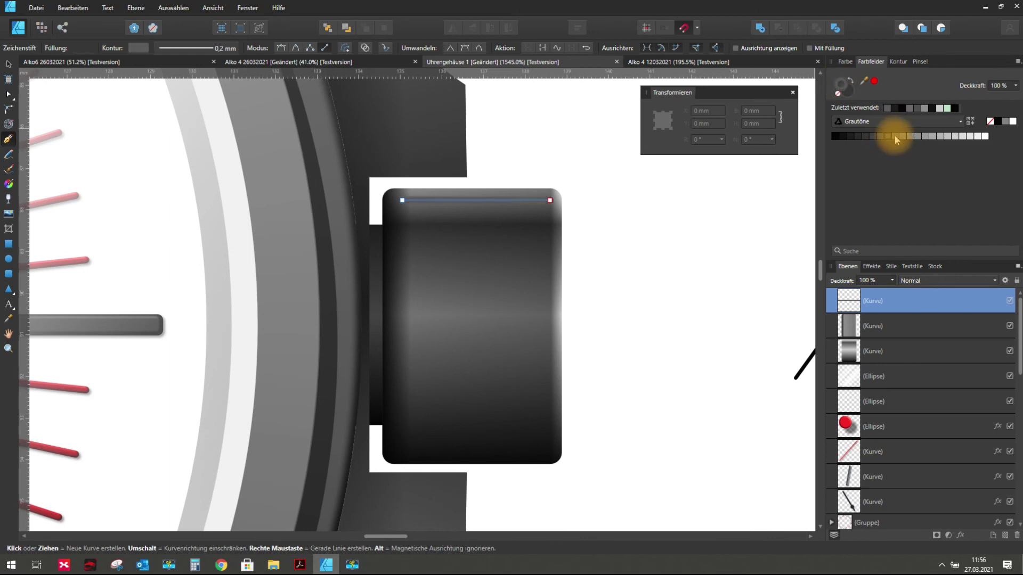
{"action": "left_click", "coordinate": [858, 137]}
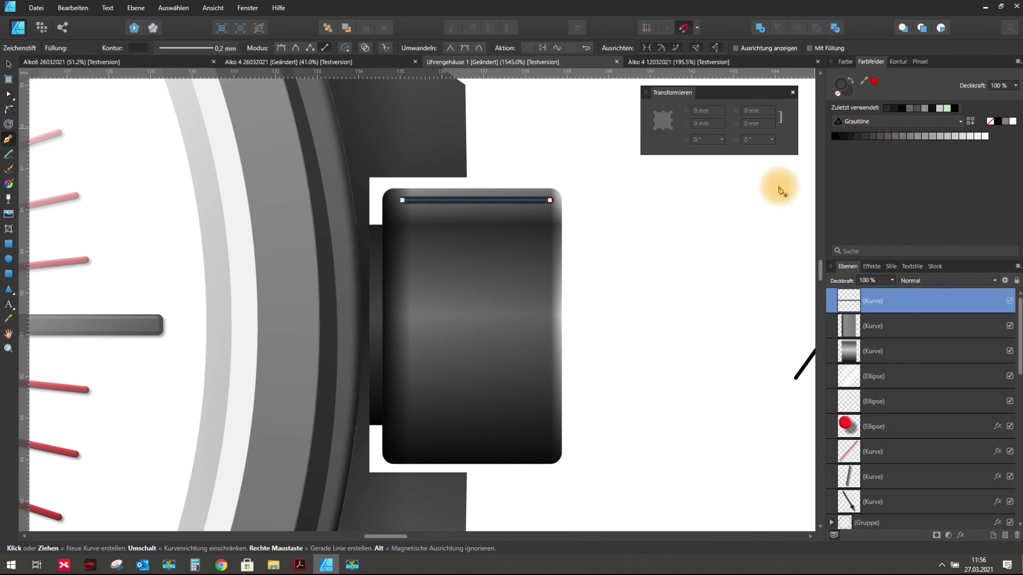
{"action": "left_click", "coordinate": [638, 237]}
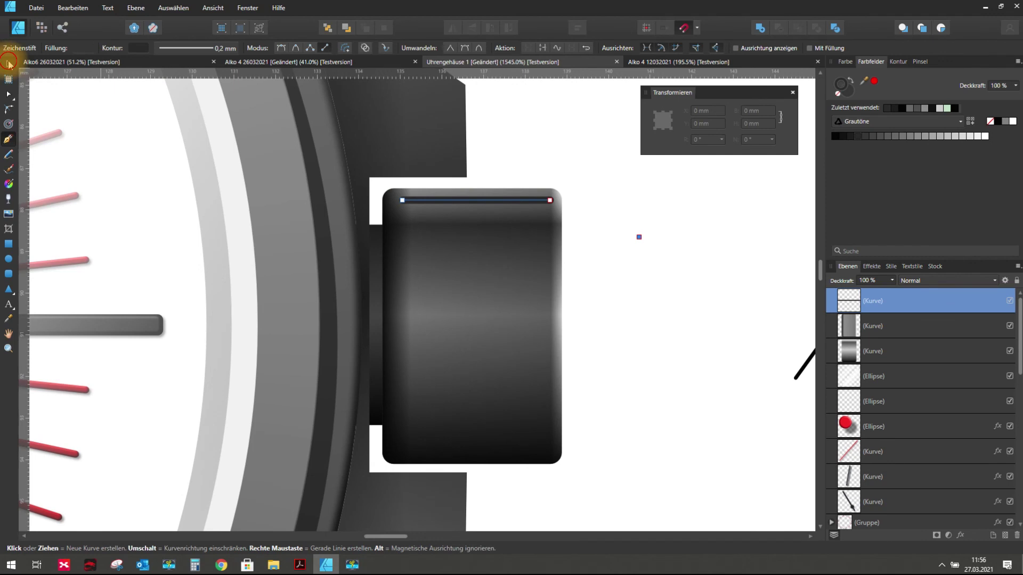
- Nudge the groove line to sit just below the crown's top edge
{"action": "left_click", "coordinate": [9, 64]}
{"action": "scroll", "coordinate": [486, 141], "scroll_direction": "down", "scroll_amount": 3}
{"action": "scroll", "coordinate": [495, 175], "scroll_direction": "up", "scroll_amount": 2}
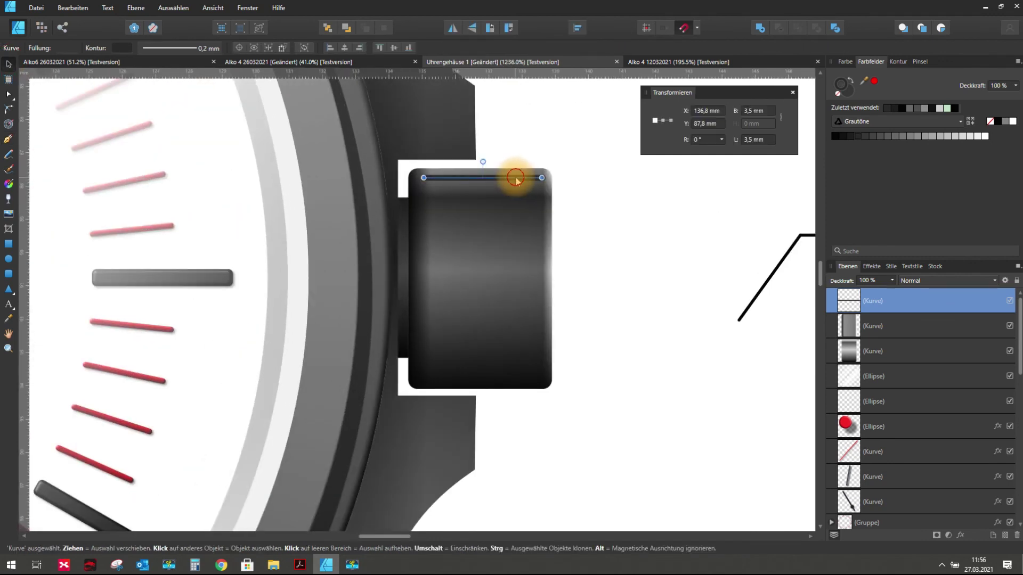
{"action": "left_click_drag", "start_coordinate": [516, 180], "coordinate": [516, 188]}
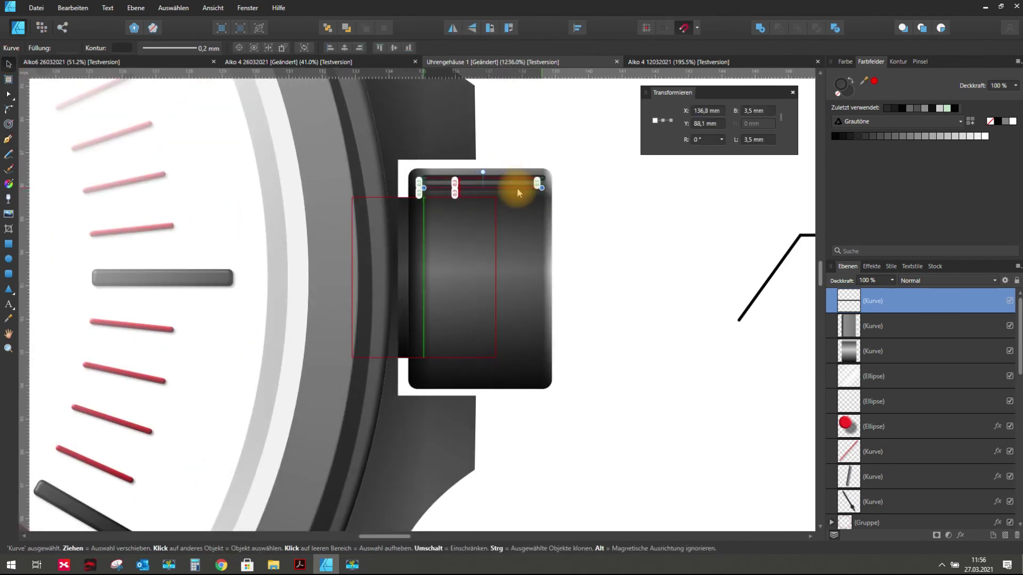
{"action": "left_click_drag", "start_coordinate": [518, 189], "coordinate": [519, 187]}
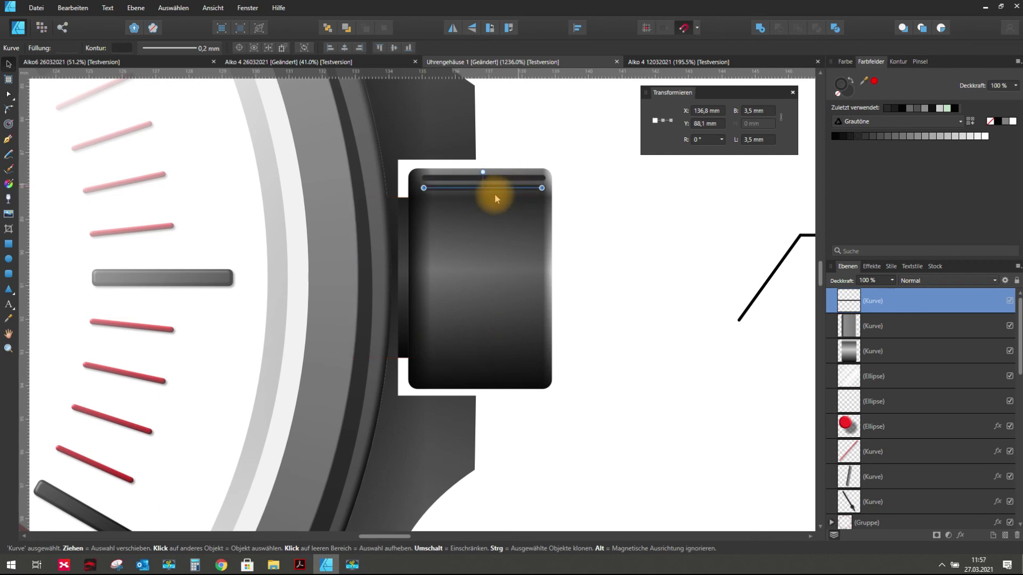
{"action": "scroll", "coordinate": [496, 190], "scroll_direction": "up", "scroll_amount": 4}
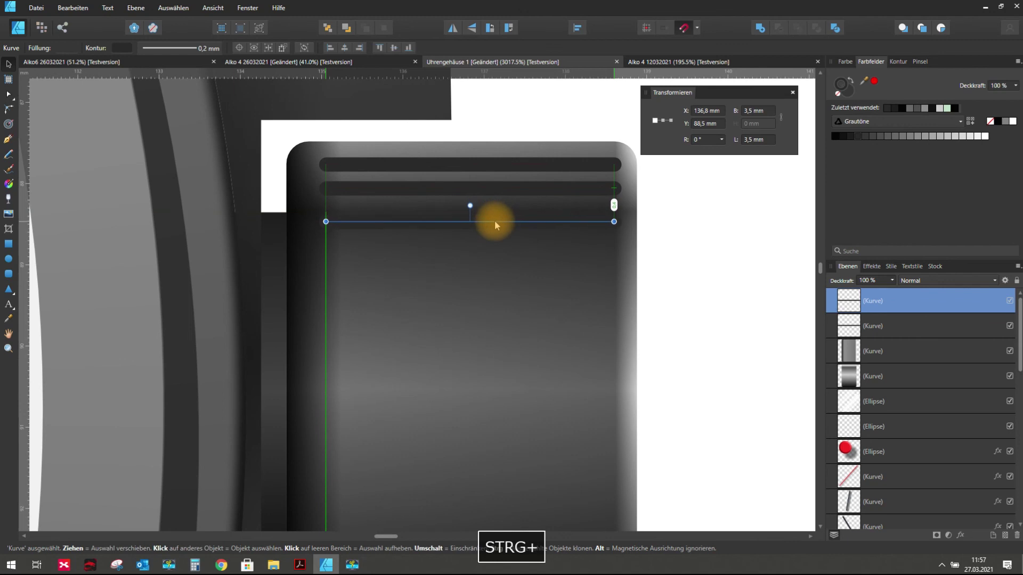
- Clone the line downward several times and marquee-select all six grip lines
{"action": "left_click_drag", "start_coordinate": [494, 221], "coordinate": [500, 260]}
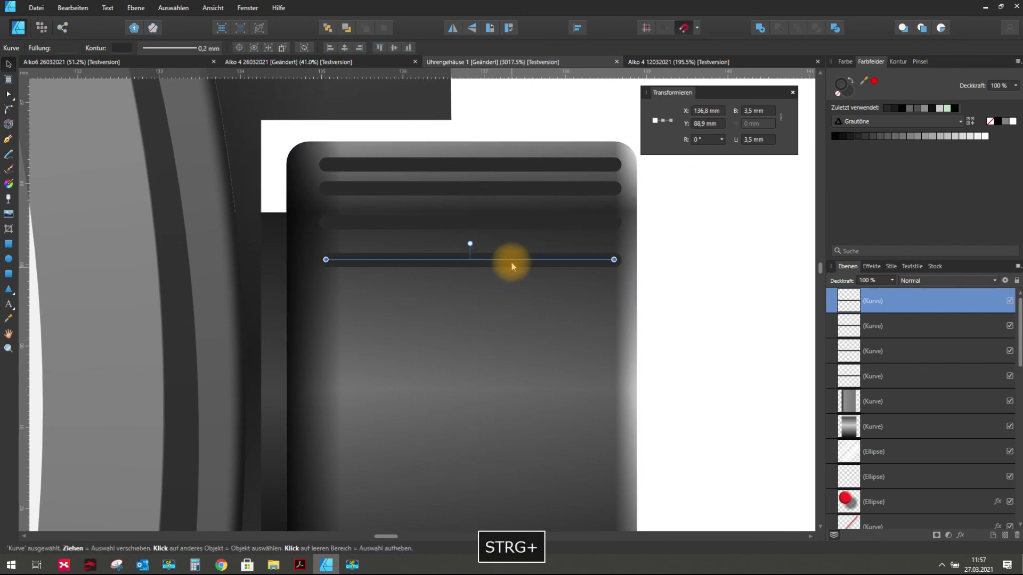
{"action": "left_click_drag", "start_coordinate": [513, 260], "coordinate": [511, 314]}
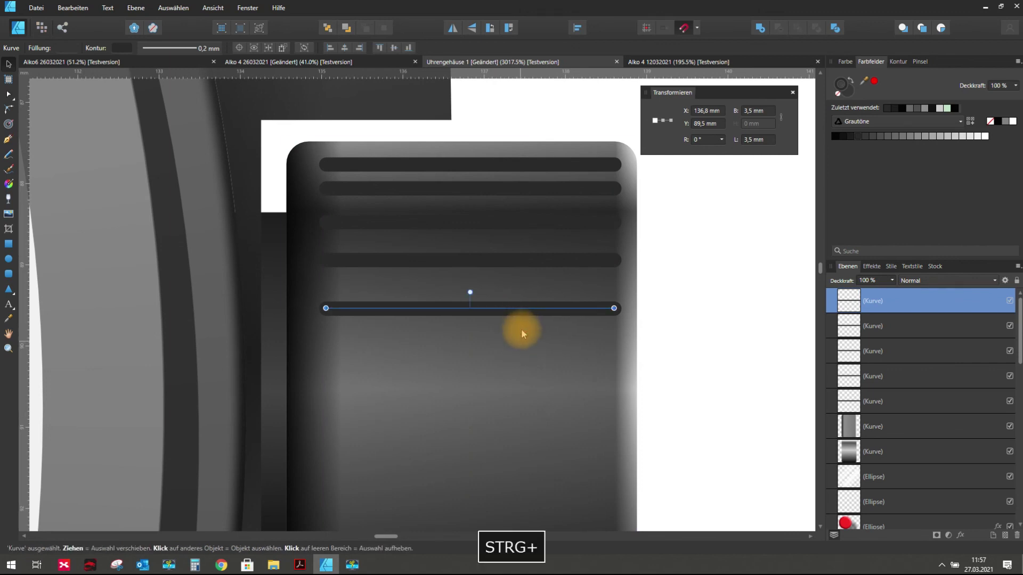
{"action": "left_click_drag", "start_coordinate": [523, 312], "coordinate": [522, 367]}
{"action": "left_click", "coordinate": [688, 308]}
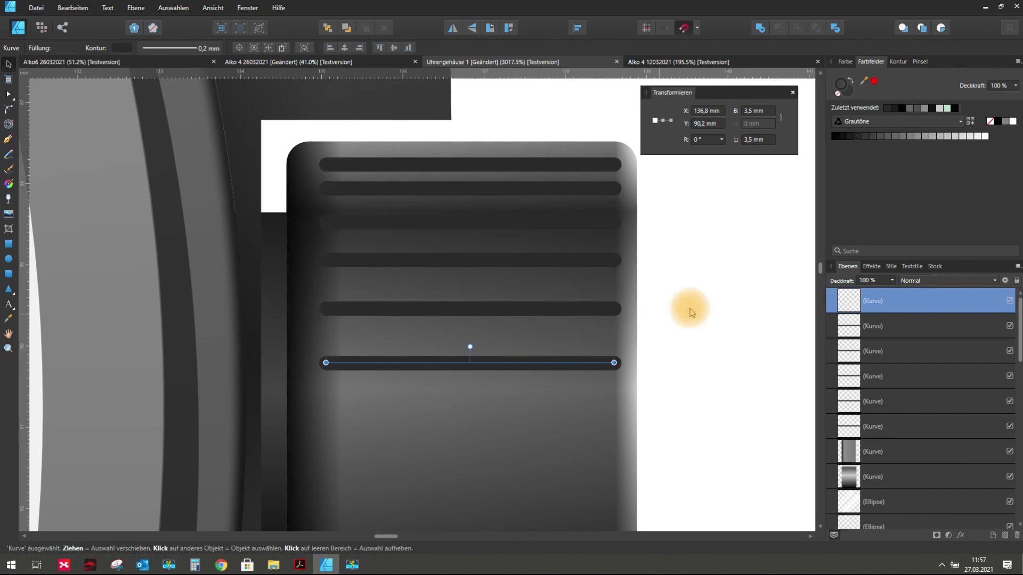
{"action": "scroll", "coordinate": [532, 219], "scroll_direction": "down", "scroll_amount": 2}
{"action": "scroll", "coordinate": [487, 196], "scroll_direction": "down", "scroll_amount": 1}
{"action": "left_click_drag", "start_coordinate": [609, 158], "coordinate": [405, 310]}
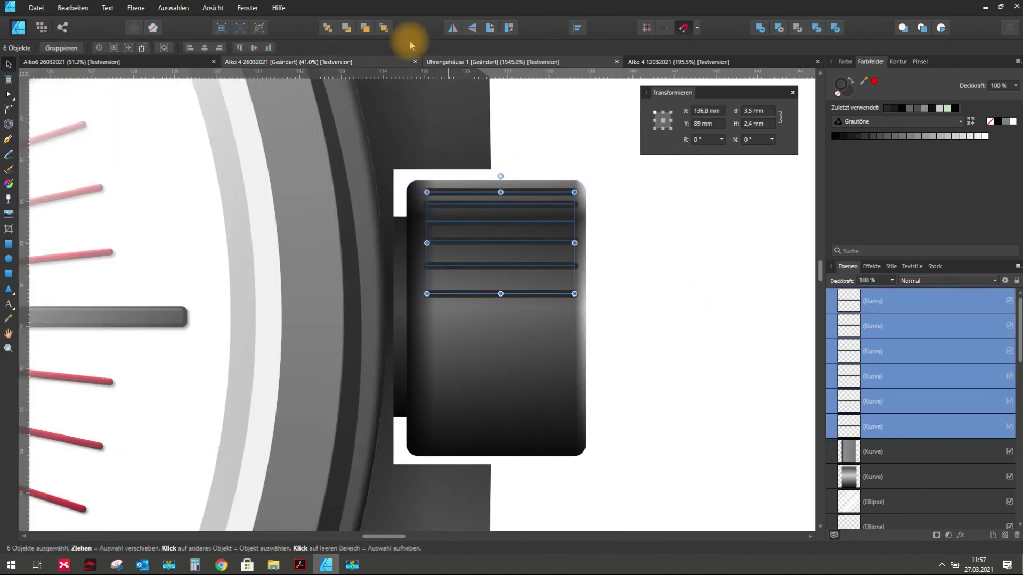
- Duplicate the six grip lines with Ctrl+J and move the copies to the crown's lower half
{"action": "key", "text": "ctrl+j"}
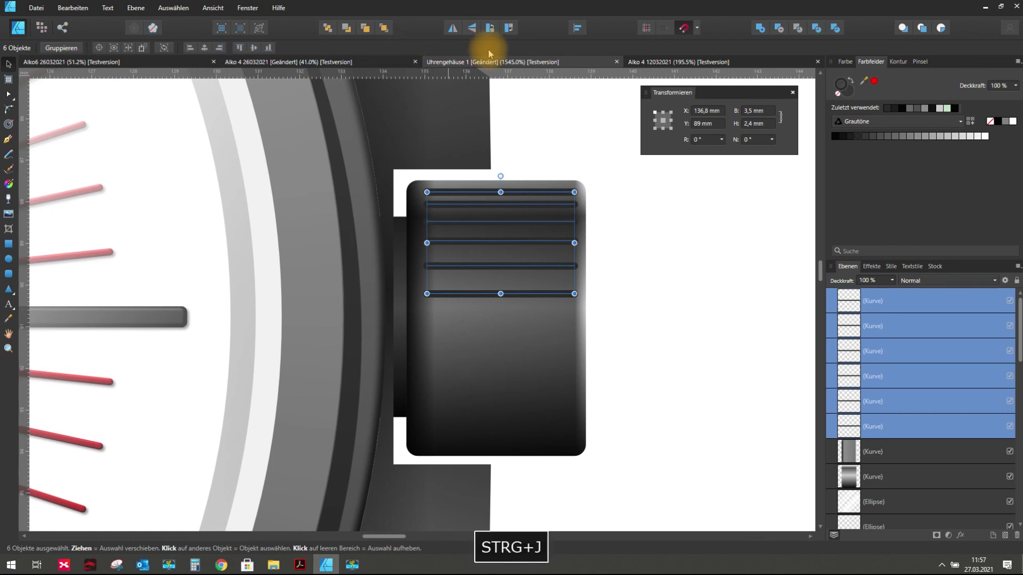
{"action": "left_click", "coordinate": [475, 30]}
{"action": "left_click_drag", "start_coordinate": [509, 254], "coordinate": [506, 370]}
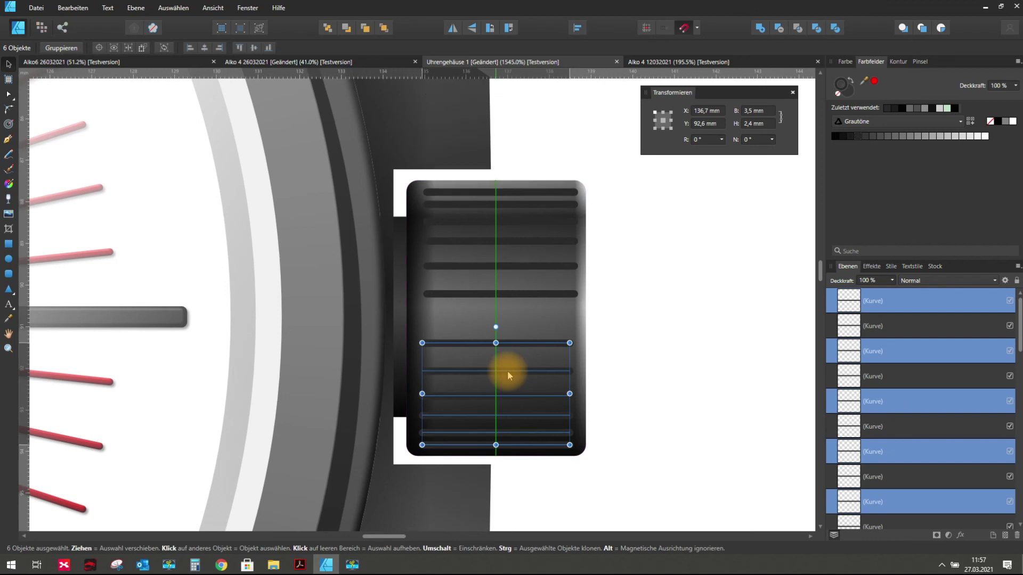
{"action": "left_click", "coordinate": [651, 344]}
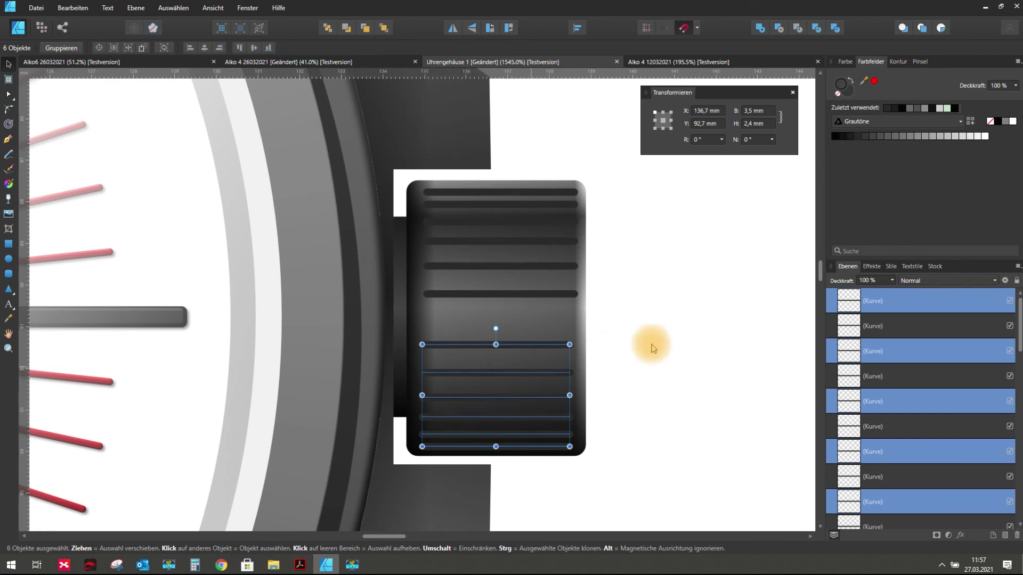
- Raise one lower grip line to even out the rib spacing
{"action": "left_click_drag", "start_coordinate": [534, 344], "coordinate": [541, 320]}
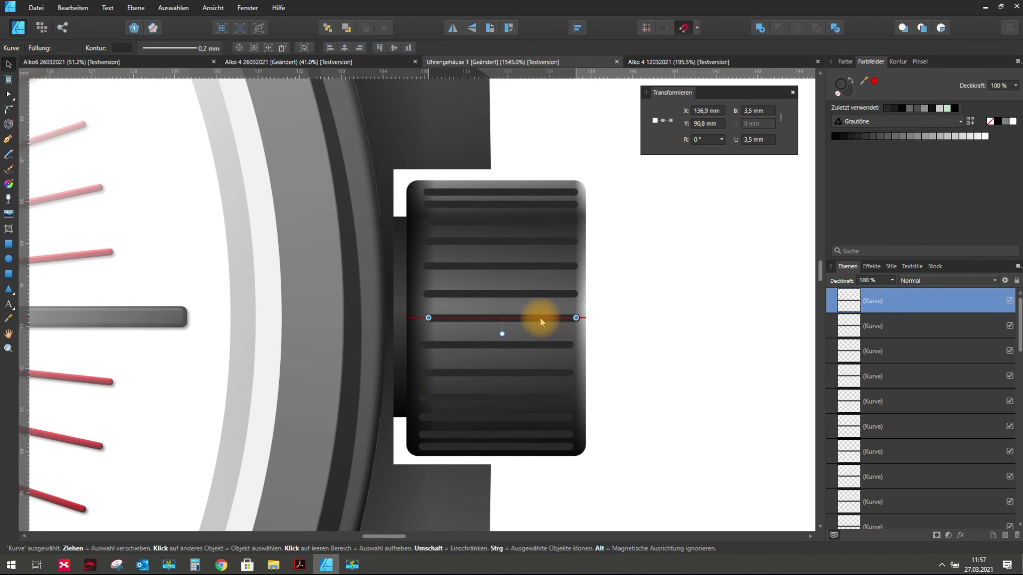
{"action": "left_click", "coordinate": [639, 319]}
{"action": "scroll", "coordinate": [481, 261], "scroll_direction": "down", "scroll_amount": 2}
{"action": "mouse_move", "coordinate": [568, 407]}
{"action": "left_mouse_down"}
{"action": "mouse_move", "coordinate": [432, 318]}
{"action": "mouse_move", "coordinate": [435, 306]}
{"action": "left_mouse_up"}
{"action": "scroll", "coordinate": [510, 325], "scroll_direction": "up", "scroll_amount": 3}
{"action": "scroll", "coordinate": [512, 320], "scroll_direction": "up", "scroll_amount": 2}
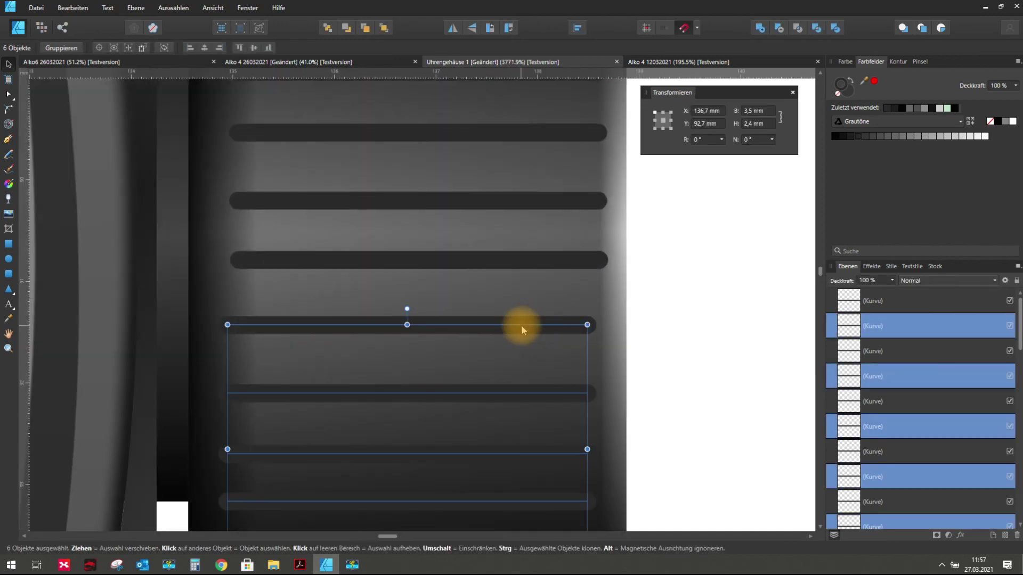
{"action": "scroll", "coordinate": [527, 325], "scroll_direction": "up", "scroll_amount": 1}
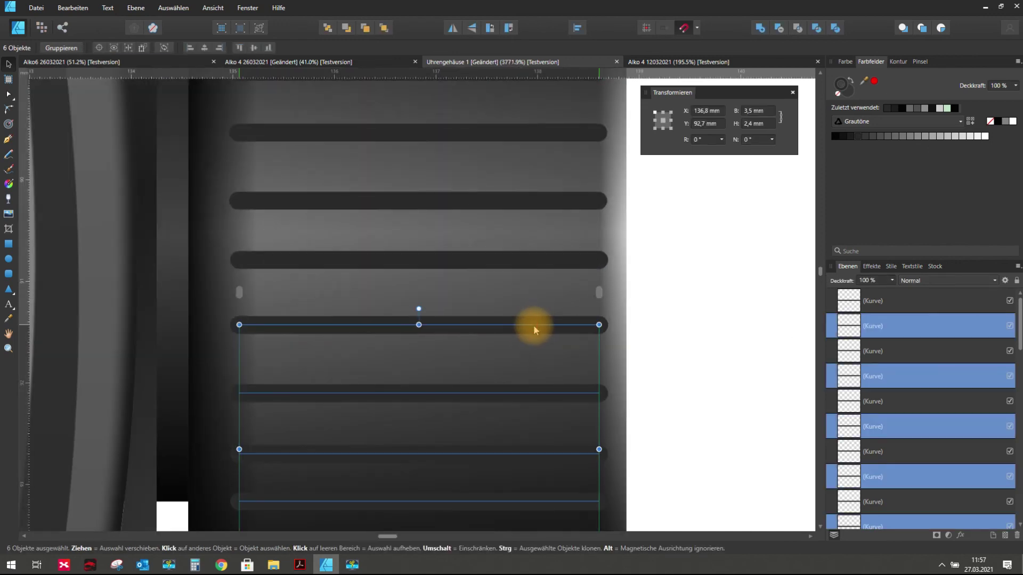
{"action": "left_click", "coordinate": [544, 258]}
{"action": "scroll", "coordinate": [676, 250], "scroll_direction": "down", "scroll_amount": 5}
{"action": "scroll", "coordinate": [639, 260], "scroll_direction": "down", "scroll_amount": 4}
{"action": "left_click", "coordinate": [730, 287]}
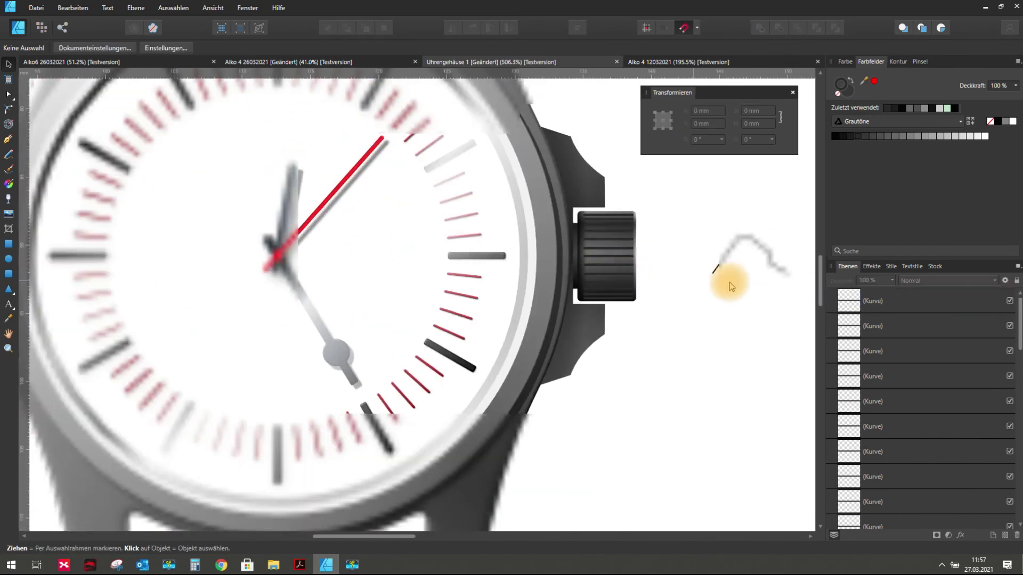
- Give the crown ribs an outer shadow with 0.9 px offset and 0.3 px radius
{"action": "left_click_drag", "start_coordinate": [657, 309], "coordinate": [580, 202]}
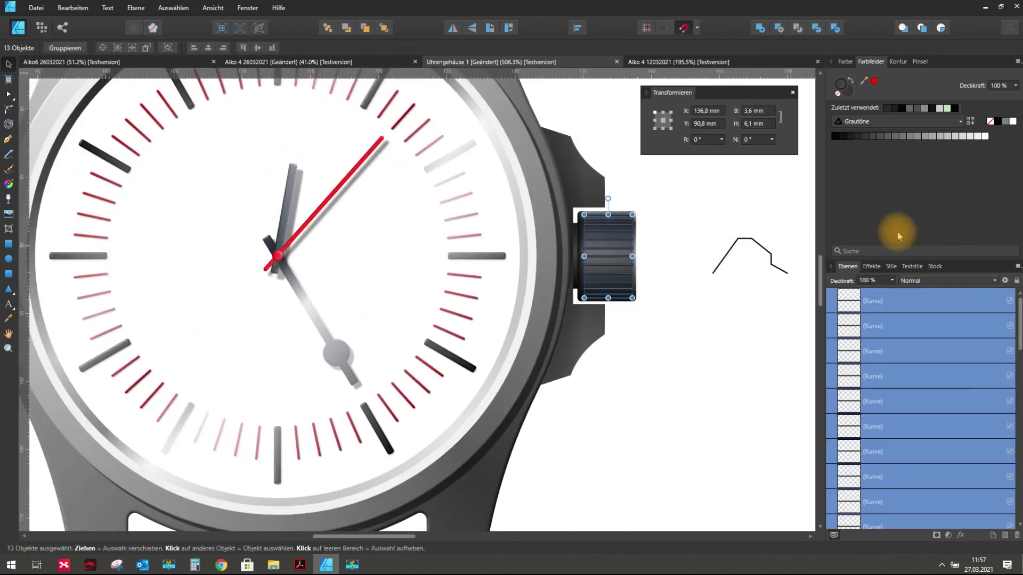
{"action": "left_click", "coordinate": [871, 267]}
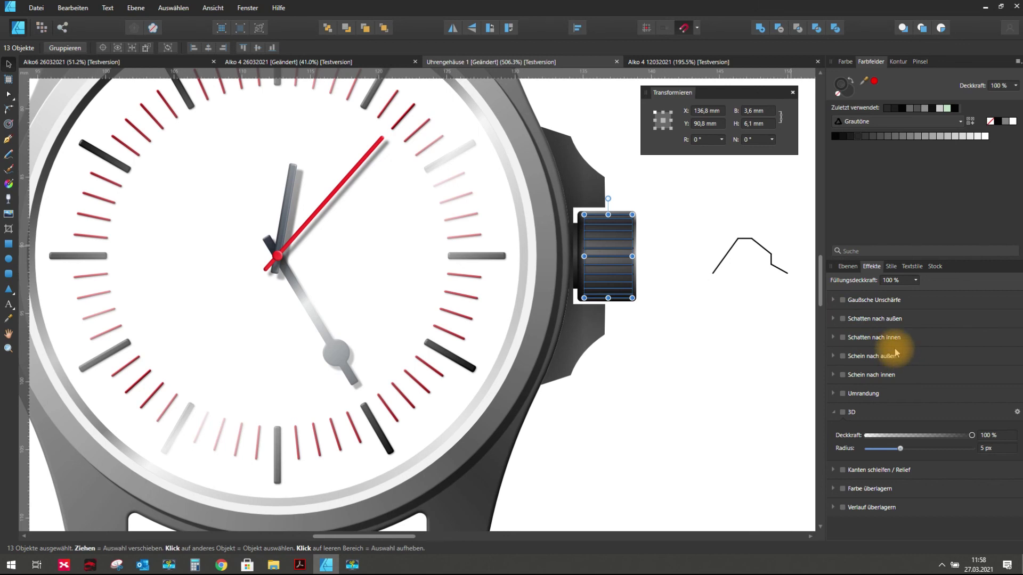
{"action": "left_click", "coordinate": [842, 319]}
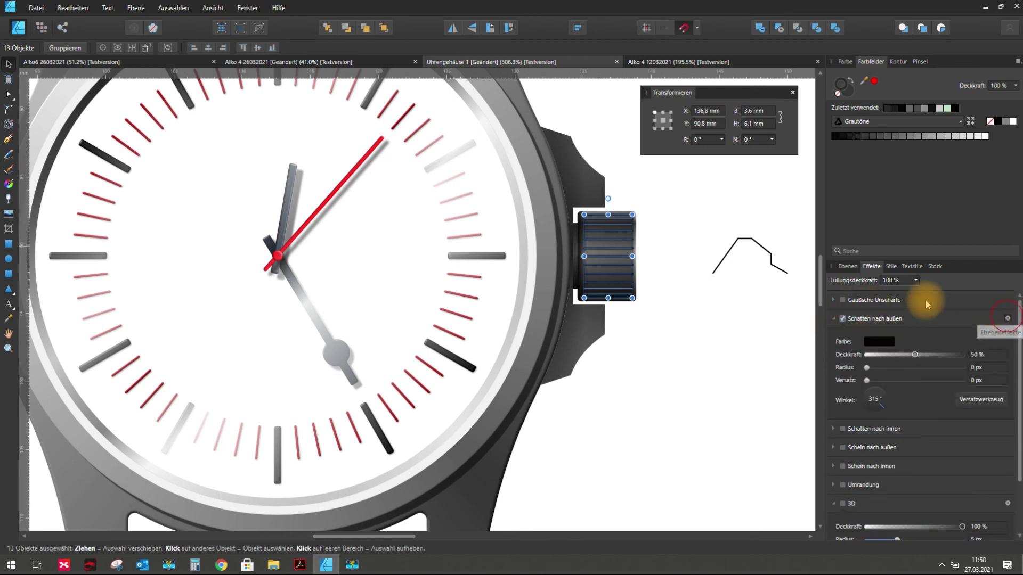
{"action": "left_click", "coordinate": [1007, 319]}
{"action": "mouse_move", "coordinate": [632, 407]}
{"action": "left_mouse_down"}
{"action": "mouse_move", "coordinate": [441, 231]}
{"action": "mouse_move", "coordinate": [451, 227]}
{"action": "left_mouse_up"}
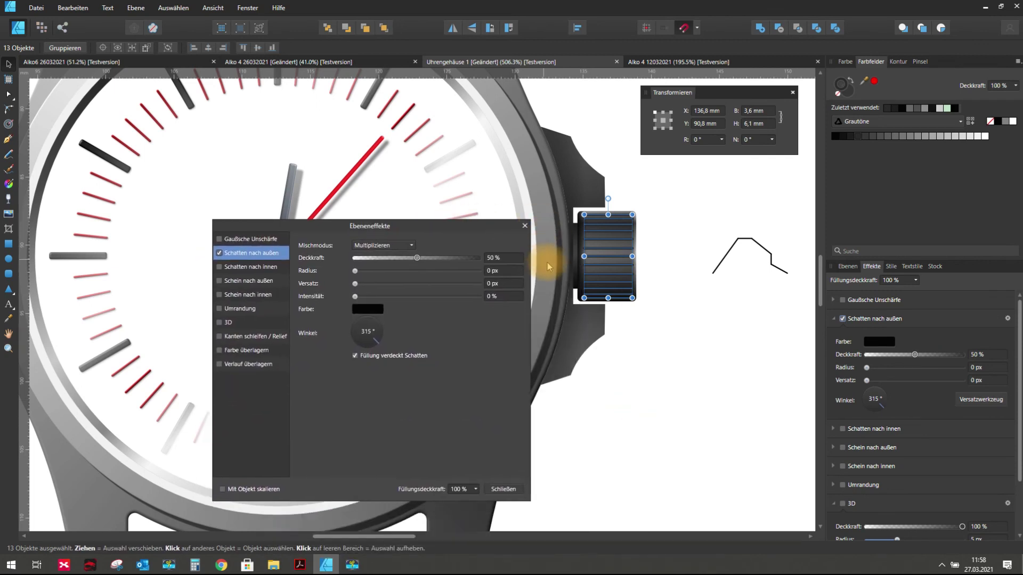
{"action": "scroll", "coordinate": [661, 252], "scroll_direction": "up", "scroll_amount": 3}
{"action": "scroll", "coordinate": [540, 242], "scroll_direction": "up", "scroll_amount": 3}
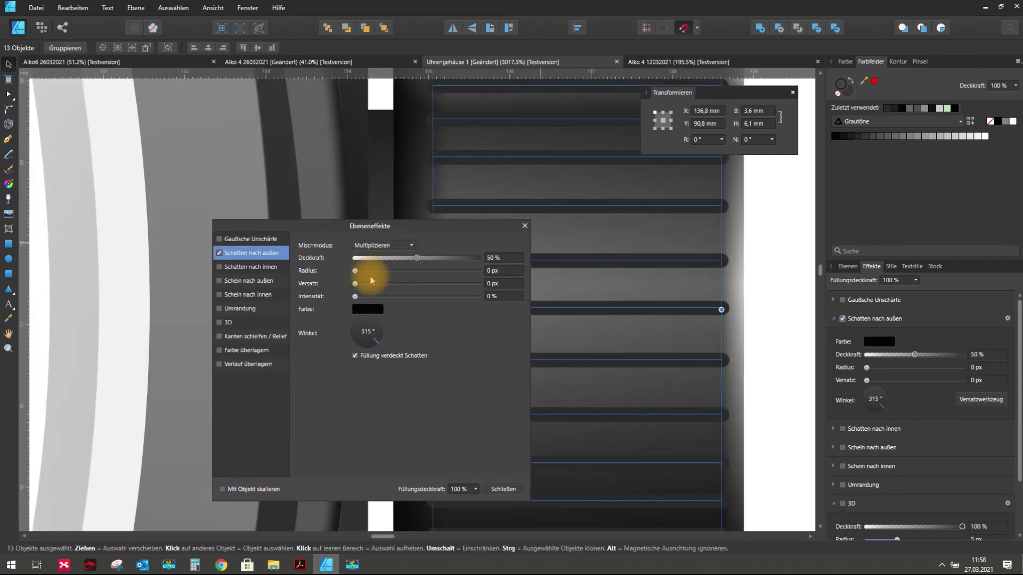
{"action": "left_click_drag", "start_coordinate": [355, 283], "coordinate": [376, 283]}
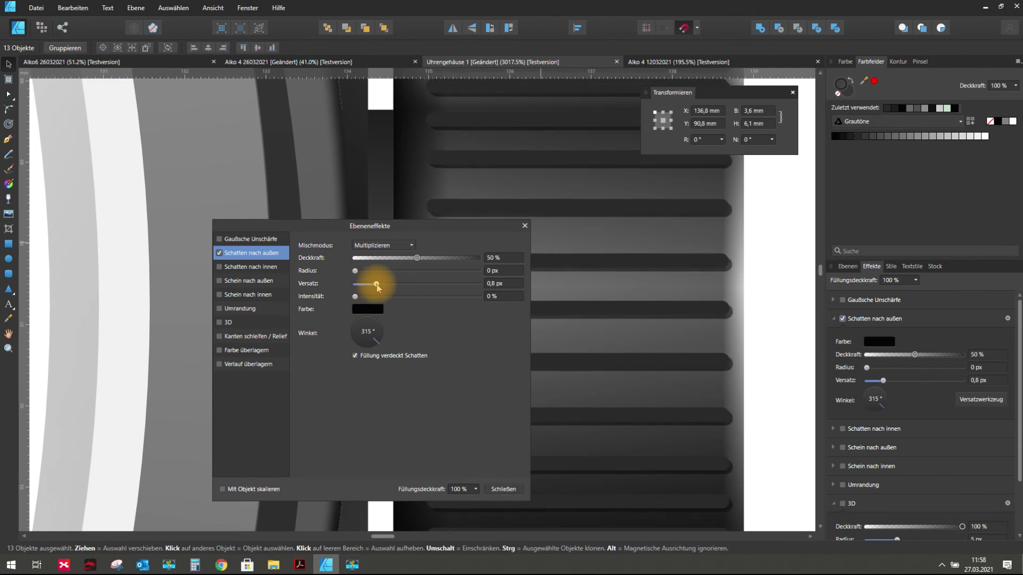
{"action": "left_click", "coordinate": [375, 349]}
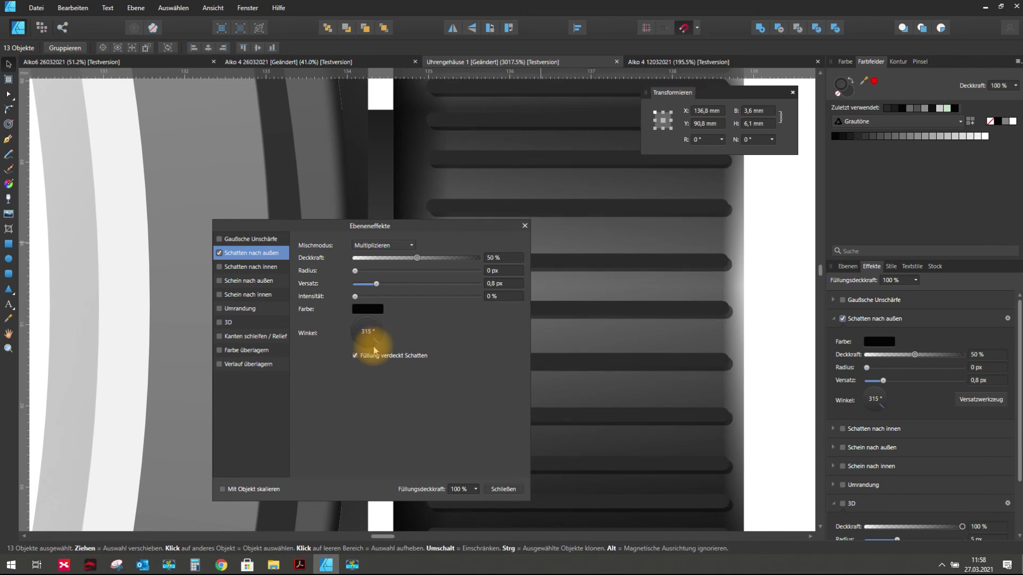
{"action": "left_click_drag", "start_coordinate": [377, 286], "coordinate": [383, 286]}
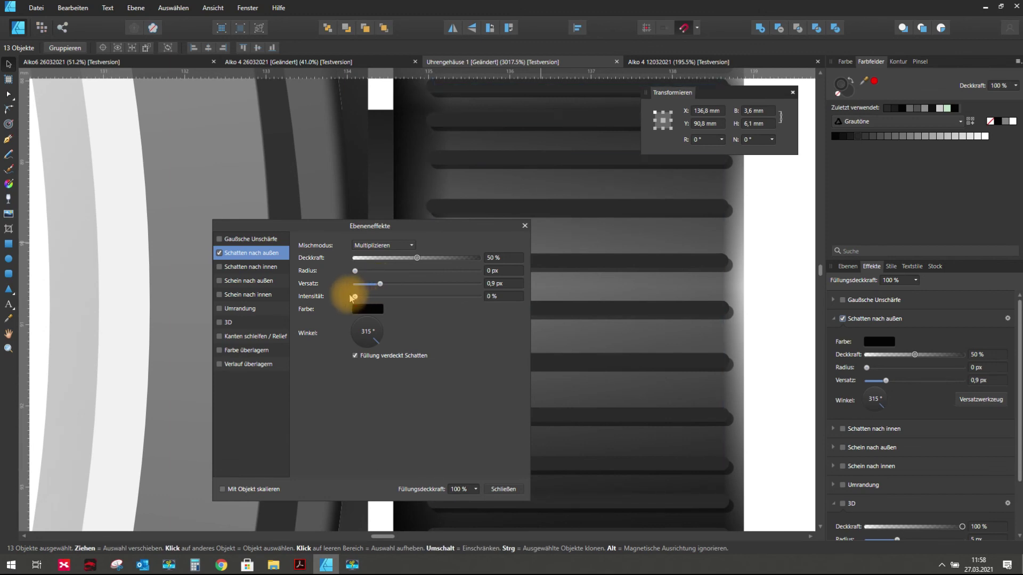
{"action": "left_click", "coordinate": [355, 272]}
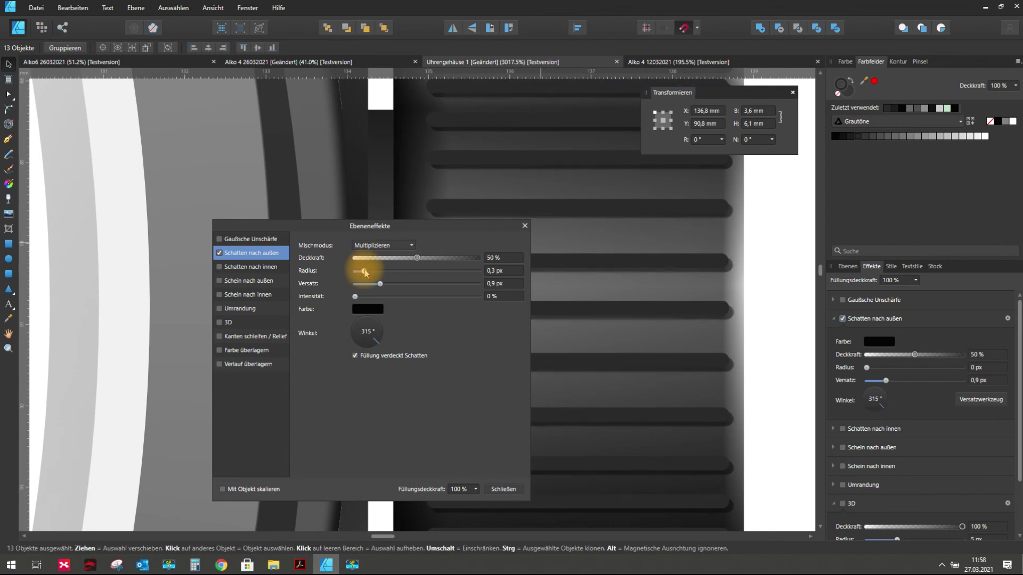
{"action": "left_click_drag", "start_coordinate": [365, 273], "coordinate": [365, 272]}
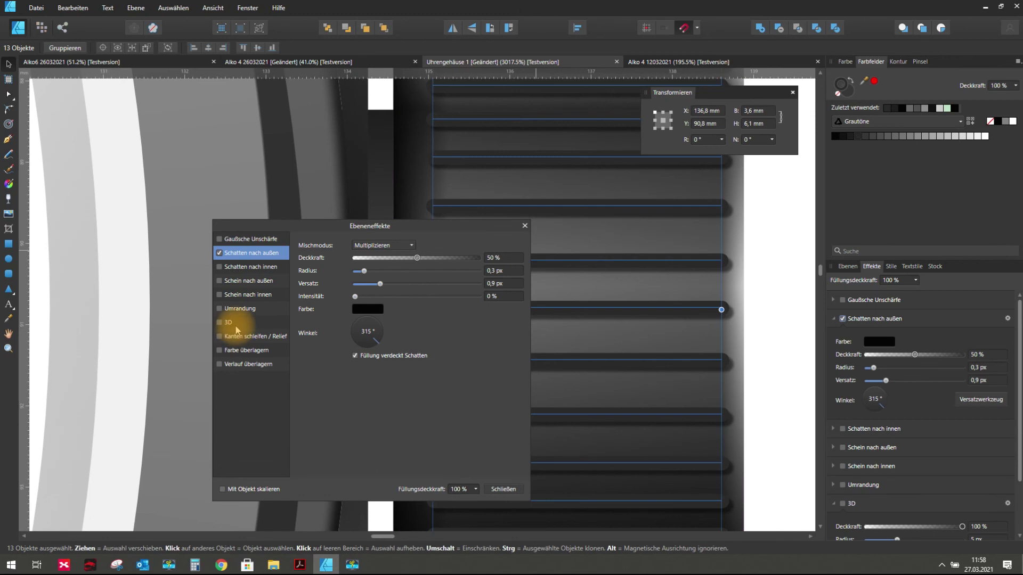
- Set the ribs' 3D effect to 0.4 px radius and 0.8 px soften with a new light direction
{"action": "left_click", "coordinate": [219, 323]}
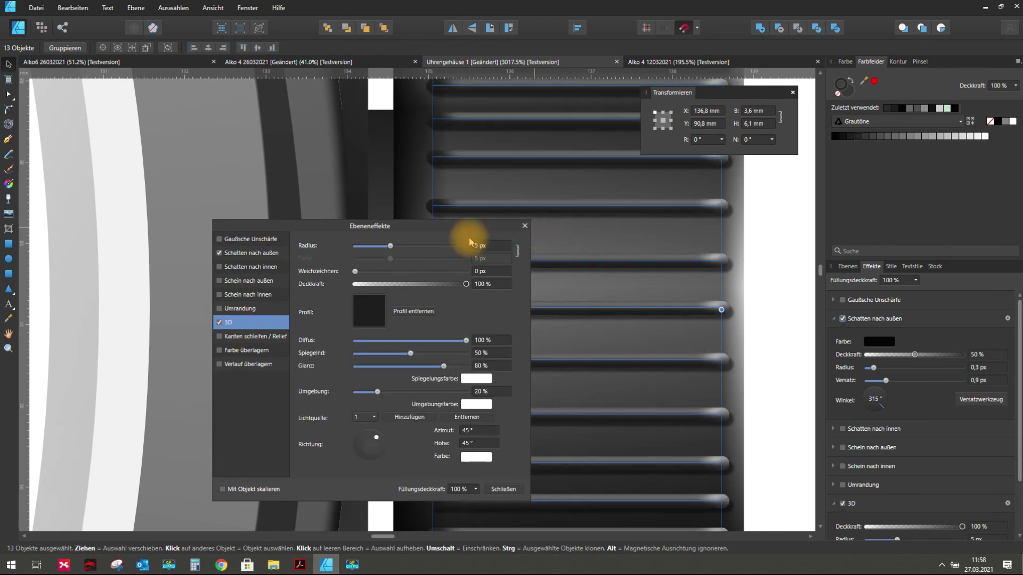
{"action": "left_click_drag", "start_coordinate": [397, 248], "coordinate": [367, 246]}
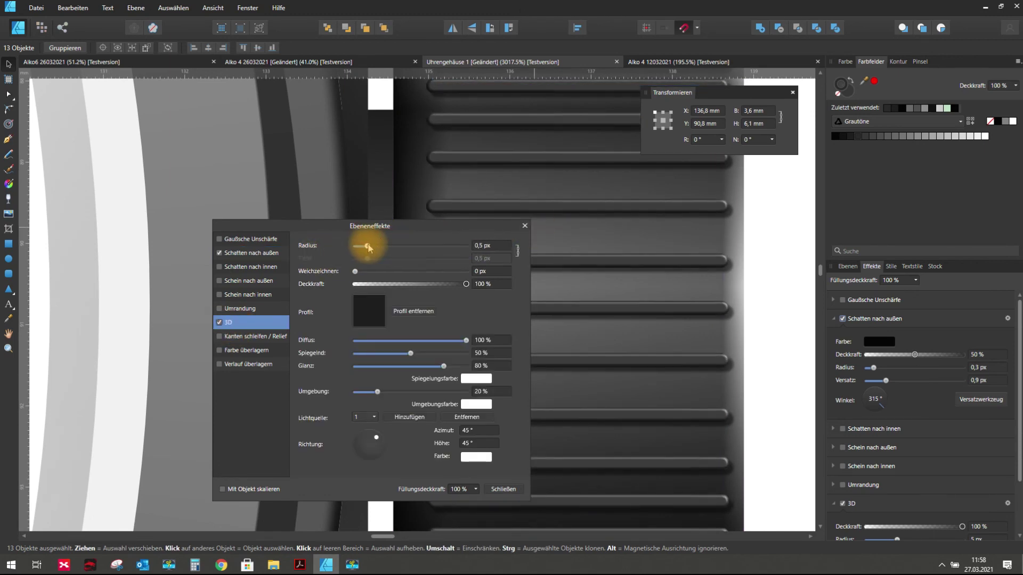
{"action": "left_click_drag", "start_coordinate": [369, 248], "coordinate": [360, 274]}
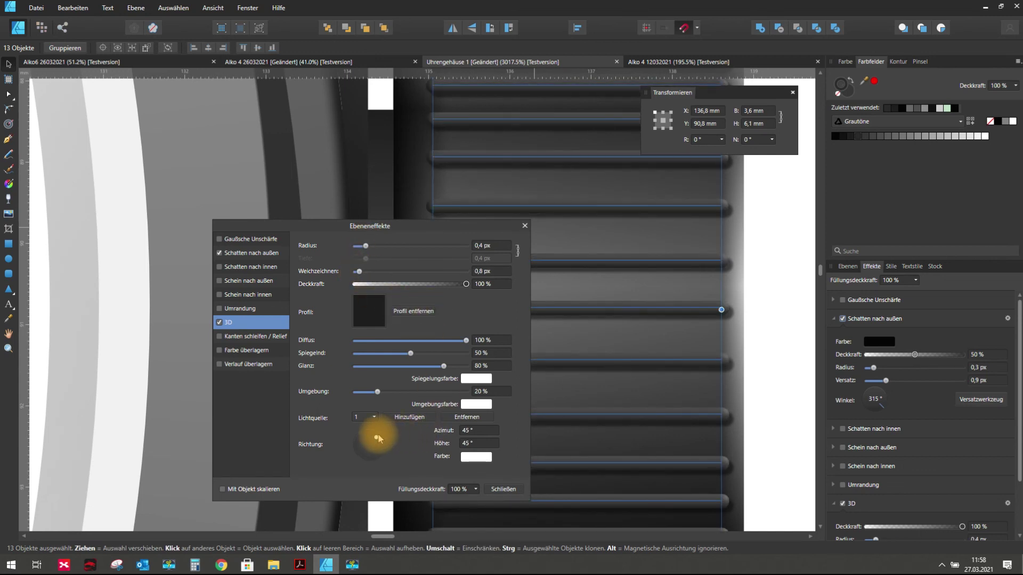
{"action": "left_click_drag", "start_coordinate": [376, 440], "coordinate": [367, 438]}
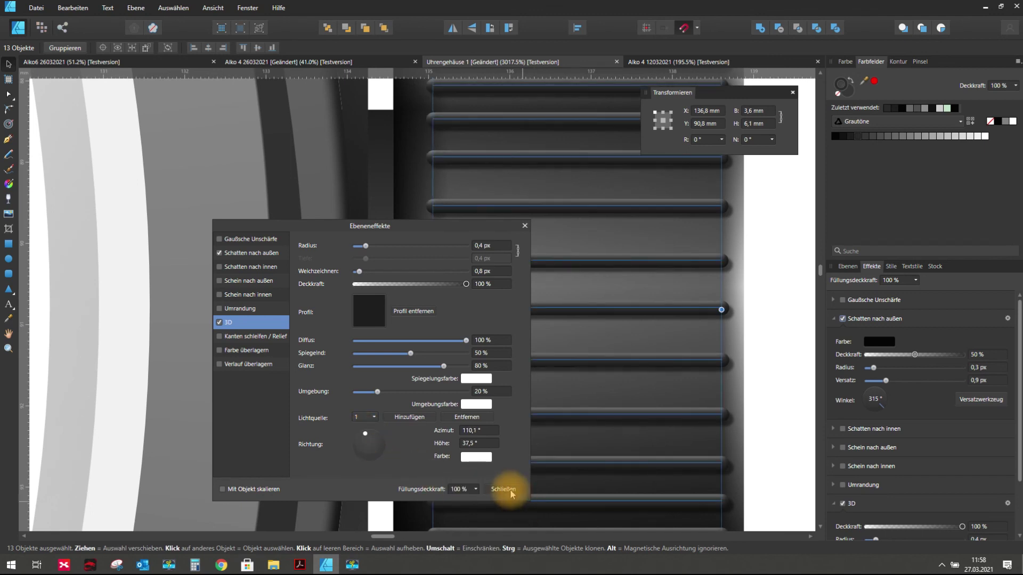
{"action": "left_click", "coordinate": [508, 489]}
{"action": "scroll", "coordinate": [475, 251], "scroll_direction": "down", "scroll_amount": 4}
{"action": "scroll", "coordinate": [593, 257], "scroll_direction": "down", "scroll_amount": 4}
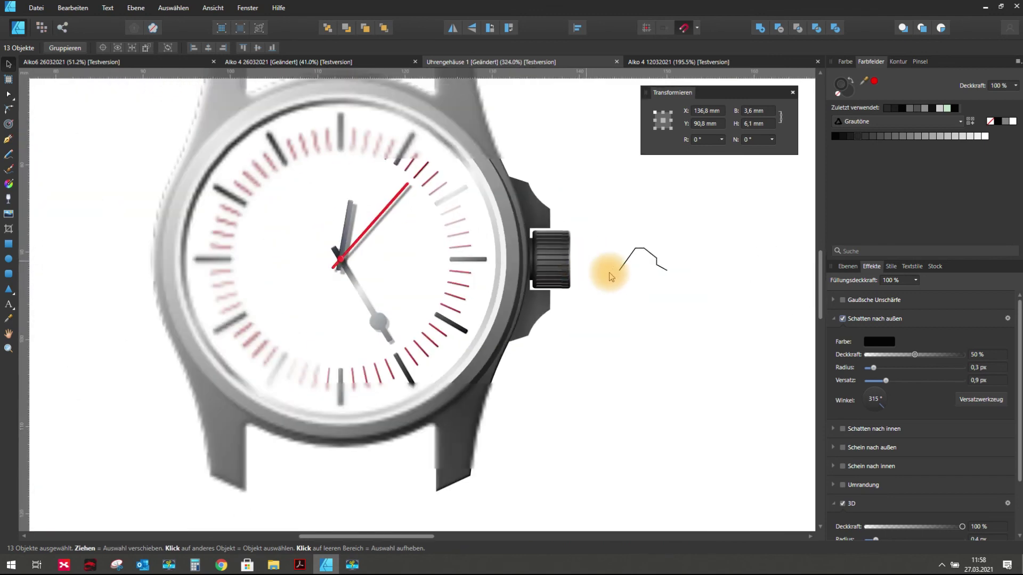
- Select the dark crown guard piece and turn on its 3D effect
{"action": "left_click", "coordinate": [601, 281]}
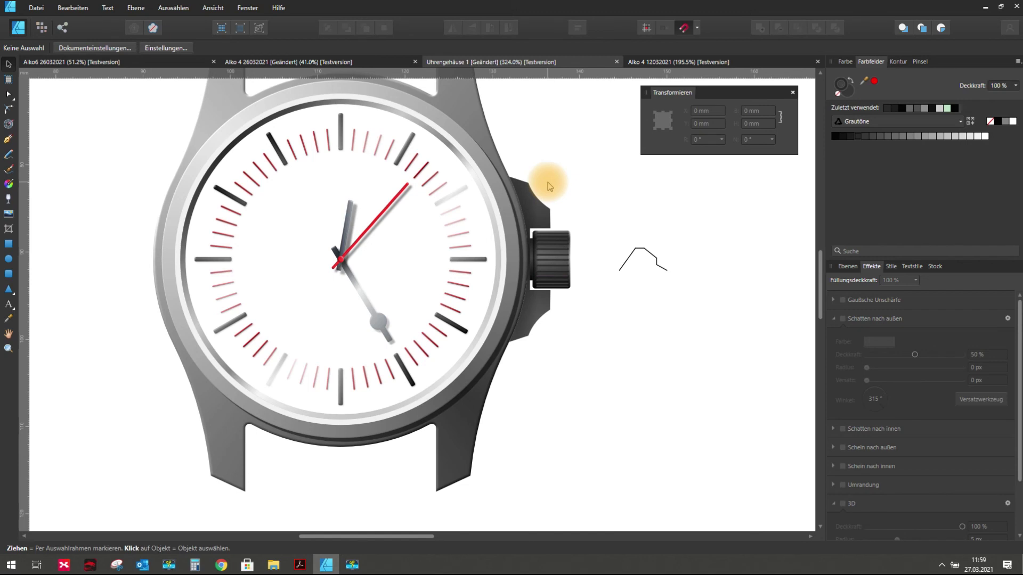
{"action": "scroll", "coordinate": [543, 212], "scroll_direction": "up", "scroll_amount": 3}
{"action": "left_click", "coordinate": [538, 211]}
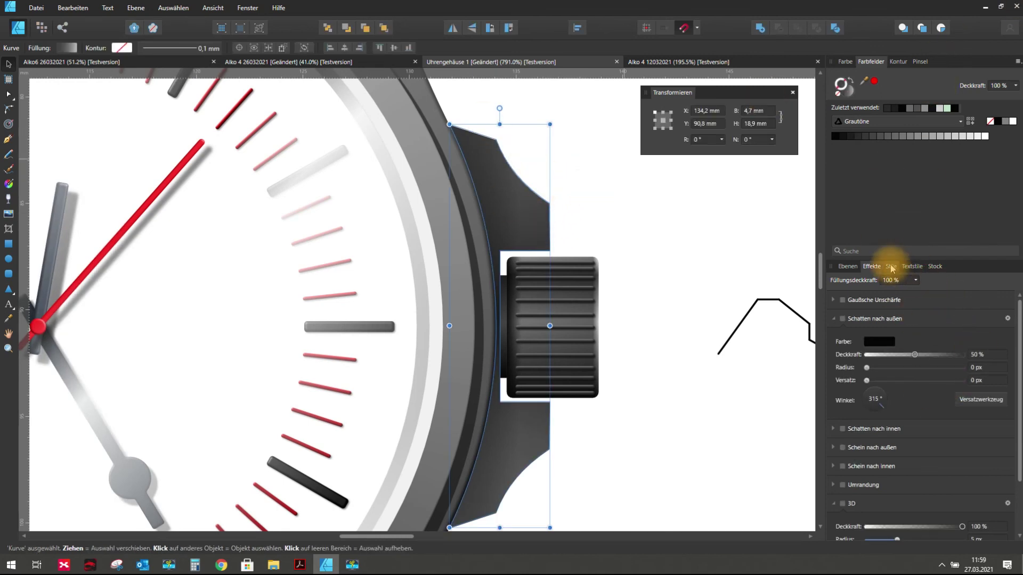
{"action": "left_click", "coordinate": [842, 503]}
- Set the crown guard's 3D effect radius to 1 px, then deselect to review the watch
{"action": "scroll", "coordinate": [585, 173], "scroll_direction": "down", "scroll_amount": 2}
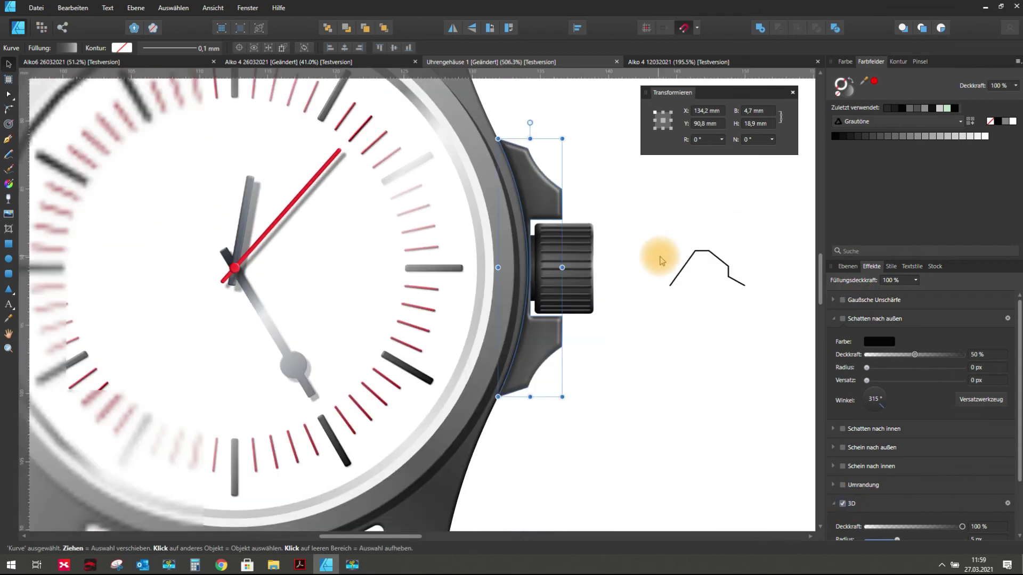
{"action": "scroll", "coordinate": [959, 506], "scroll_direction": "down", "scroll_amount": 1}
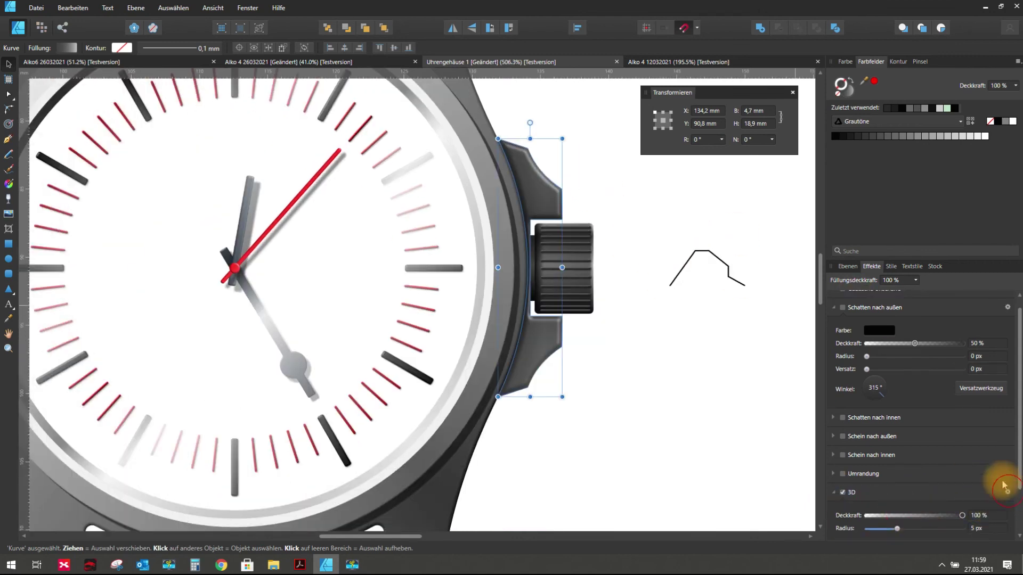
{"action": "left_click", "coordinate": [1007, 493]}
{"action": "mouse_move", "coordinate": [461, 228]}
{"action": "left_mouse_down"}
{"action": "mouse_move", "coordinate": [928, 205]}
{"action": "mouse_move", "coordinate": [904, 168]}
{"action": "left_mouse_up"}
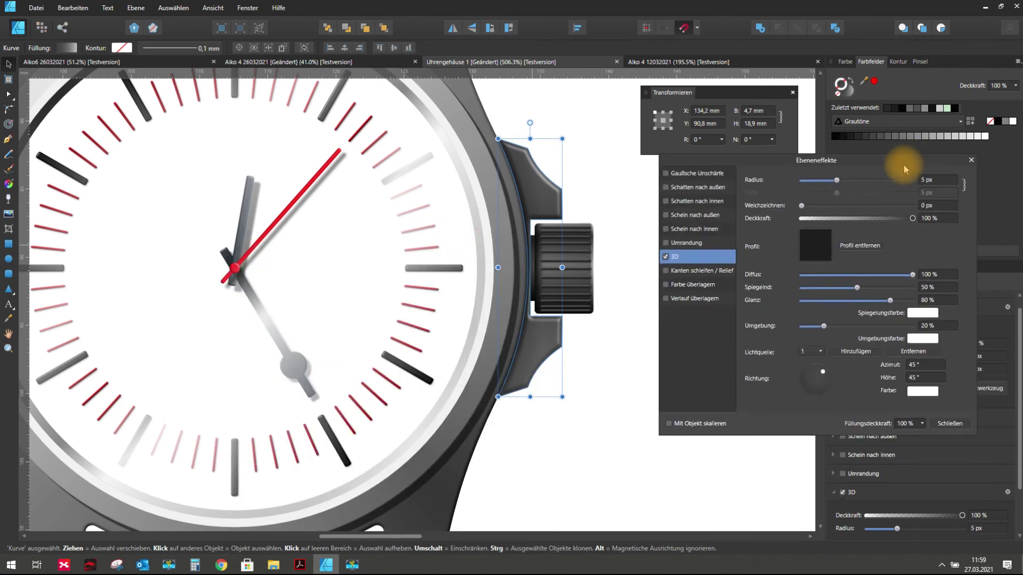
{"action": "left_click_drag", "start_coordinate": [835, 191], "coordinate": [826, 183]}
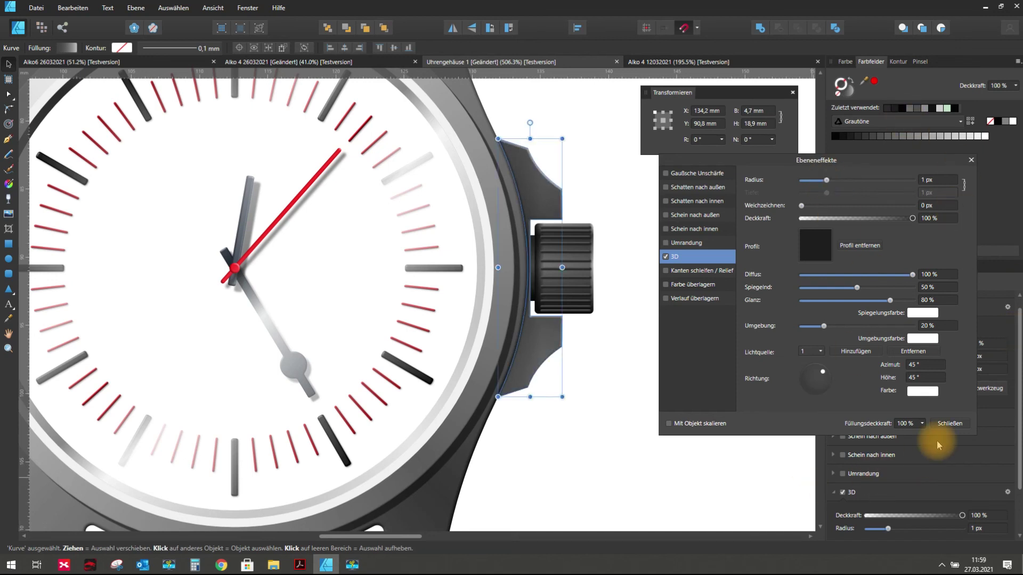
{"action": "key", "text": "Return"}
{"action": "left_click", "coordinate": [555, 412]}
{"action": "scroll", "coordinate": [551, 299], "scroll_direction": "down", "scroll_amount": 6}
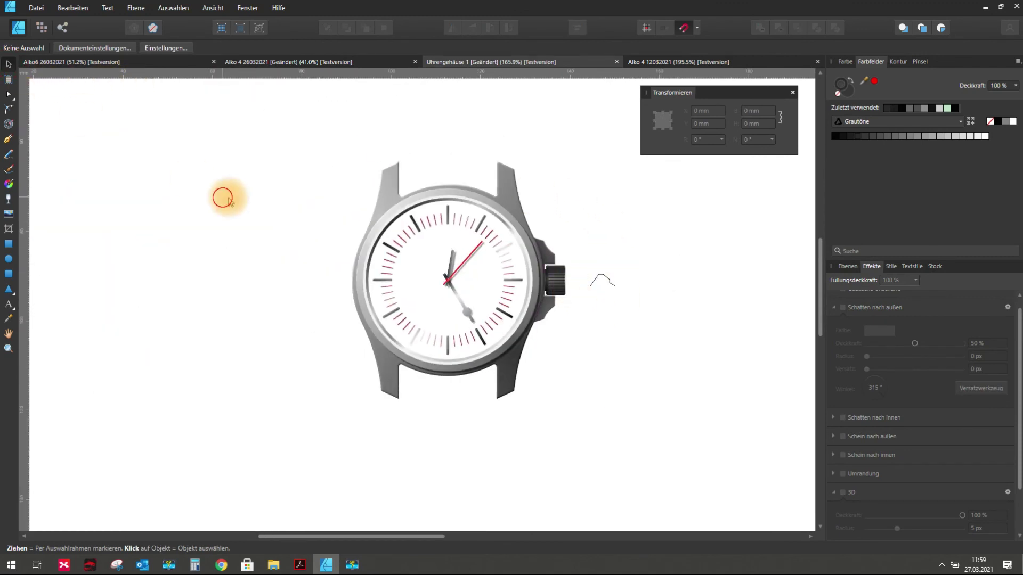
- Save the watch document with File > Save
{"action": "scroll", "coordinate": [515, 272], "scroll_direction": "up", "scroll_amount": 4}
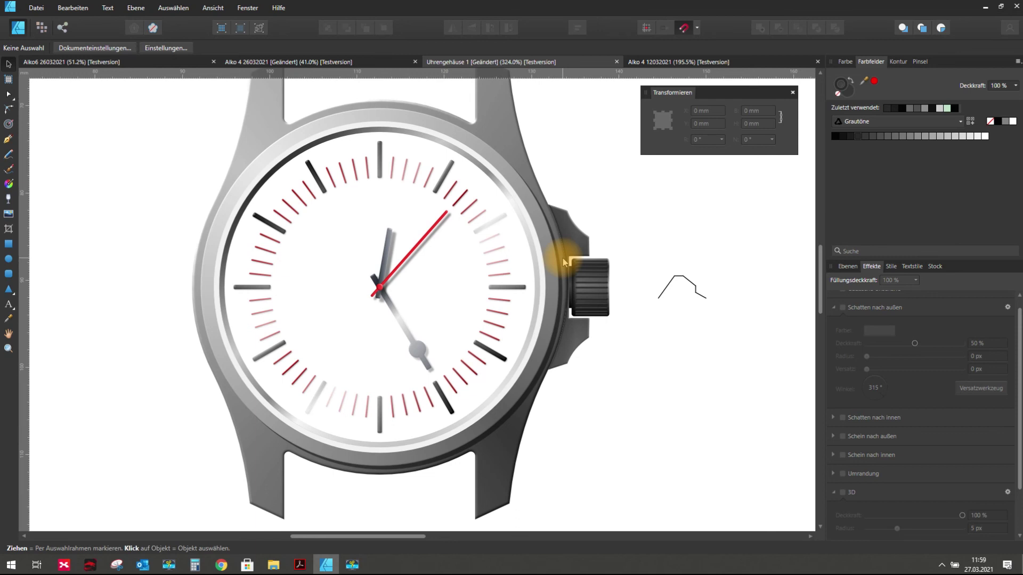
{"action": "scroll", "coordinate": [583, 230], "scroll_direction": "up", "scroll_amount": 3}
{"action": "scroll", "coordinate": [601, 251], "scroll_direction": "up", "scroll_amount": 3}
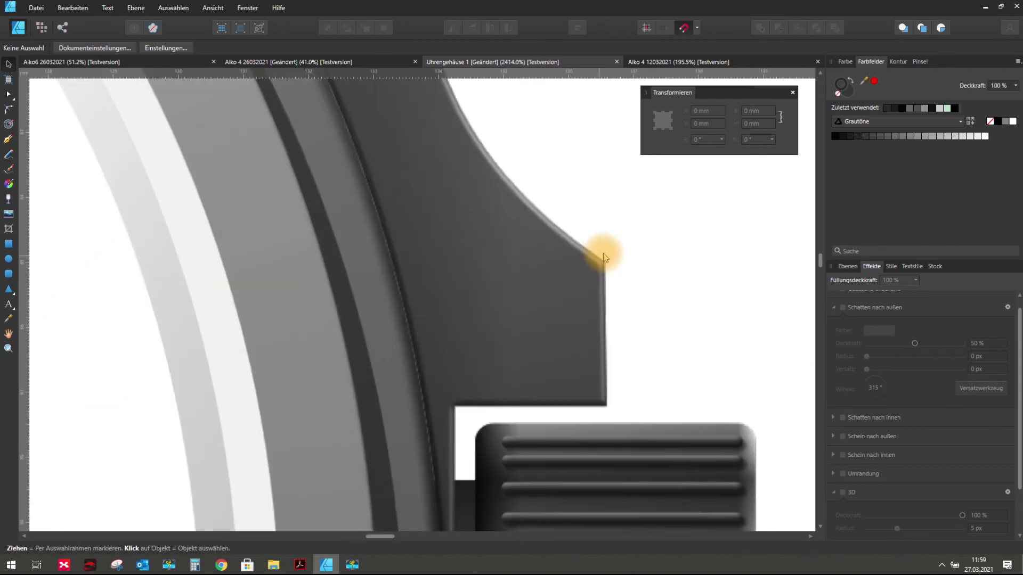
{"action": "scroll", "coordinate": [599, 256], "scroll_direction": "down", "scroll_amount": 1}
{"action": "scroll", "coordinate": [599, 256], "scroll_direction": "down", "scroll_amount": 2}
{"action": "scroll", "coordinate": [596, 257], "scroll_direction": "down", "scroll_amount": 2}
{"action": "scroll", "coordinate": [596, 258], "scroll_direction": "down", "scroll_amount": 2}
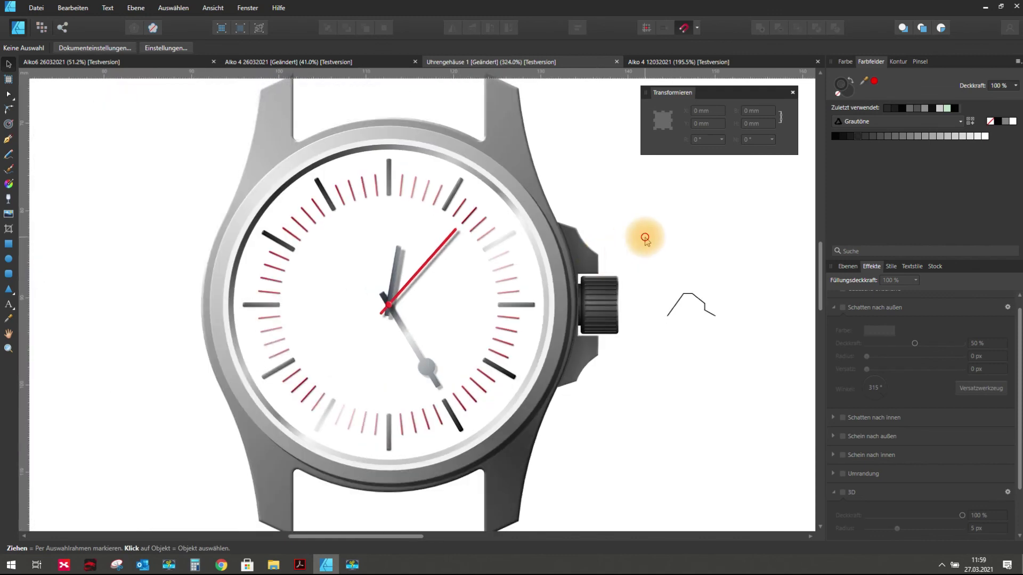
{"action": "scroll", "coordinate": [595, 261], "scroll_direction": "down", "scroll_amount": 1}
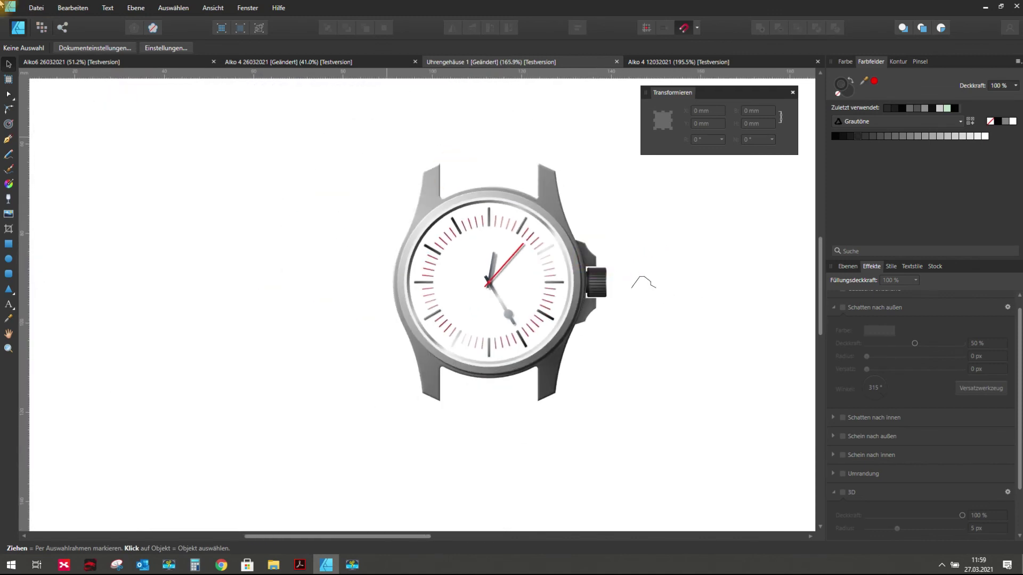
{"action": "left_click", "coordinate": [33, 8]}
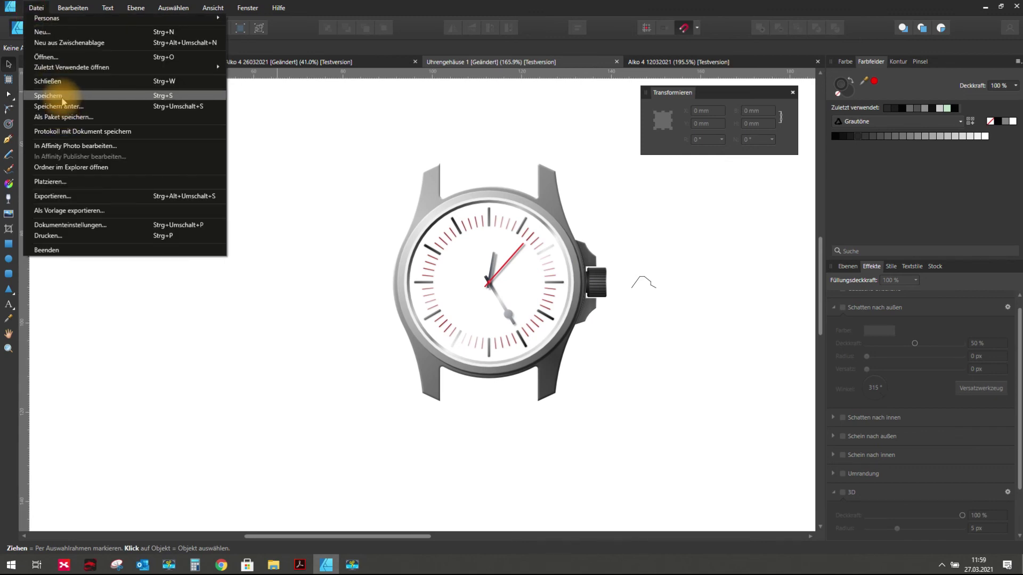
{"action": "left_click", "coordinate": [62, 100]}
- Delete the stray zigzag line beside the crown, then marquee-select the whole watch
{"action": "scroll", "coordinate": [266, 169], "scroll_direction": "down", "scroll_amount": 2}
{"action": "scroll", "coordinate": [378, 170], "scroll_direction": "up", "scroll_amount": 3}
{"action": "scroll", "coordinate": [380, 170], "scroll_direction": "down", "scroll_amount": 3}
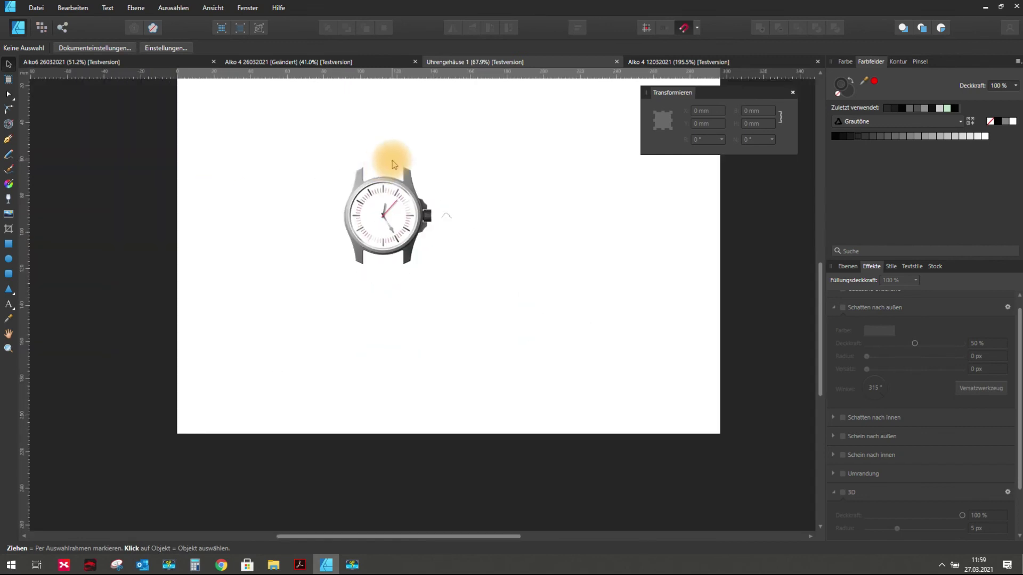
{"action": "left_click_drag", "start_coordinate": [431, 190], "coordinate": [565, 287]}
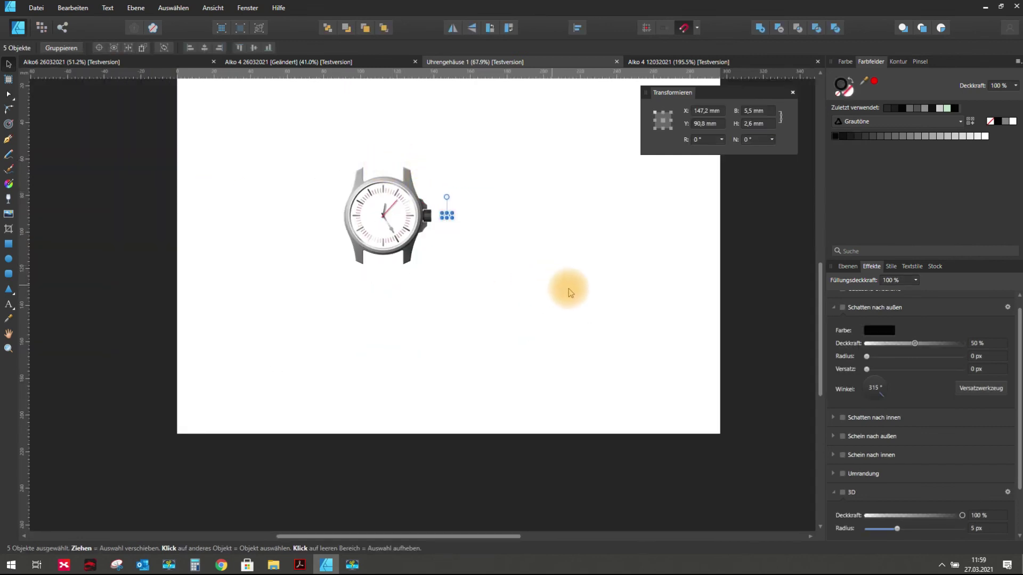
{"action": "key", "text": "Delete"}
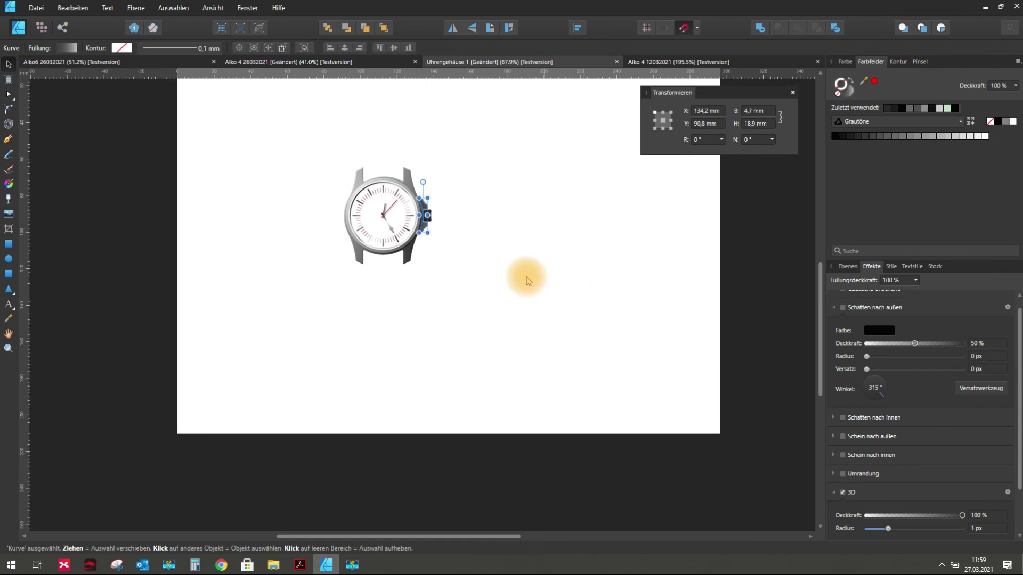
{"action": "left_click", "coordinate": [517, 272]}
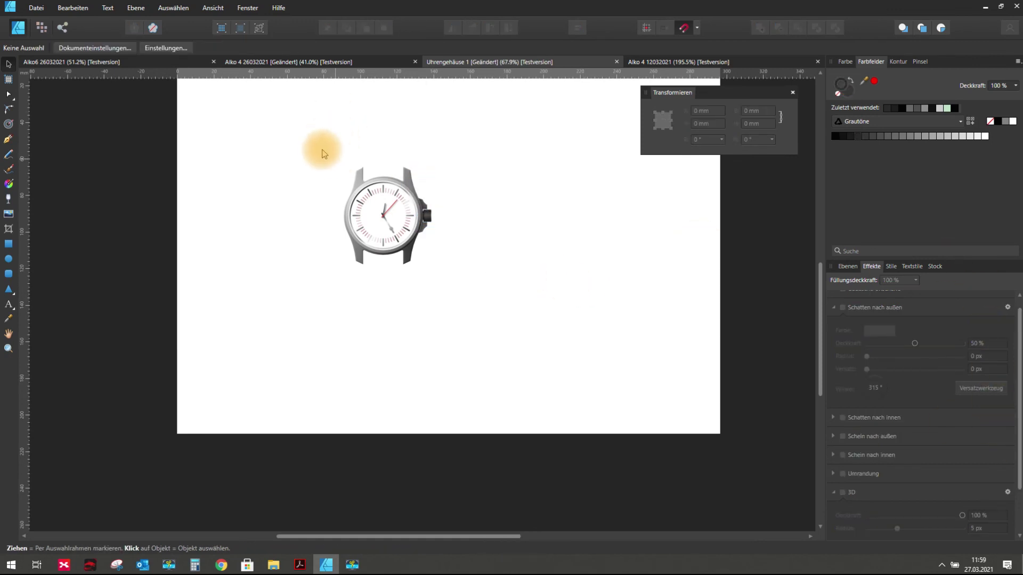
{"action": "left_click_drag", "start_coordinate": [319, 149], "coordinate": [552, 292]}
{"action": "scroll", "coordinate": [511, 248], "scroll_direction": "down", "scroll_amount": 2}
{"action": "scroll", "coordinate": [511, 247], "scroll_direction": "up", "scroll_amount": 2}
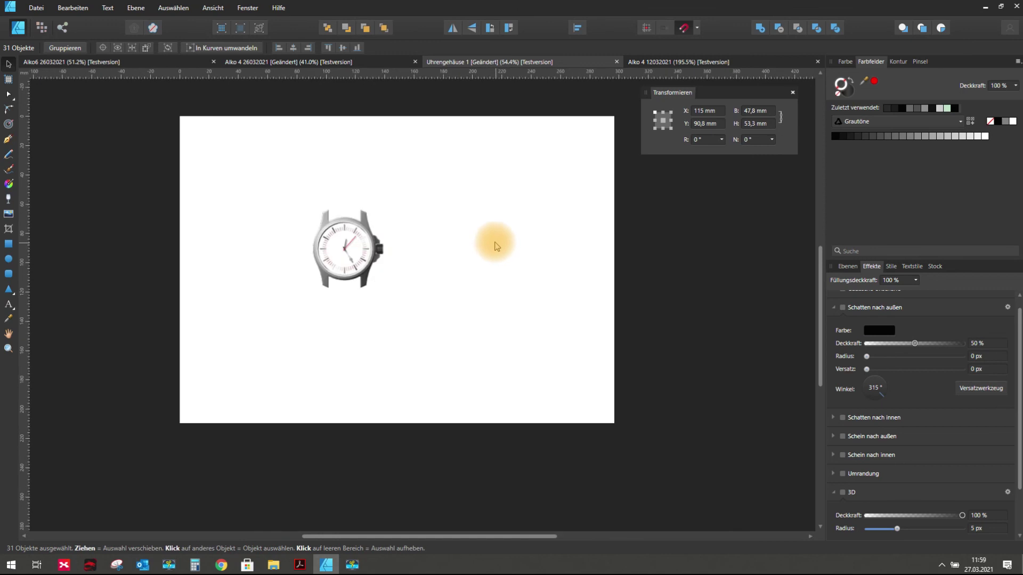